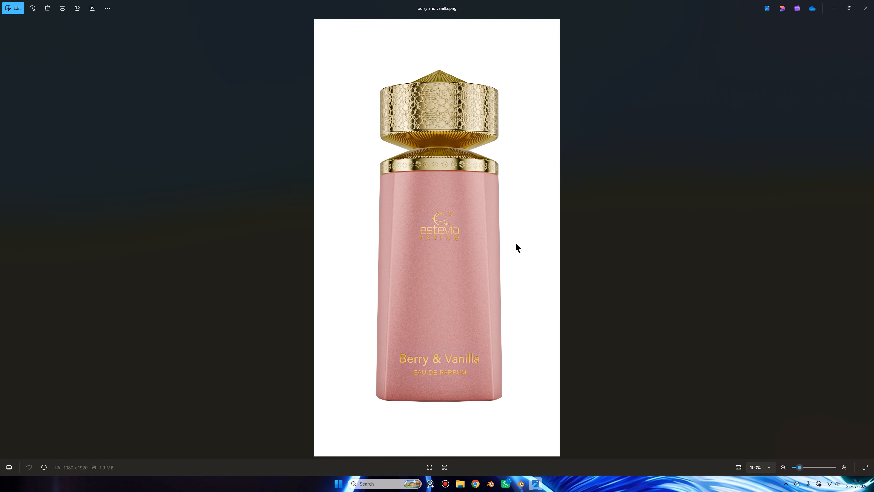
Step: Examine the bottle's embossed gold cap, ridged neck and flower-patterned collar in the reference image
scroll(469, 234, "up", 3)
left_click_drag(445, 254, 497, 295)
left_click_drag(487, 188, 479, 295)
scroll(478, 255, "up", 2)
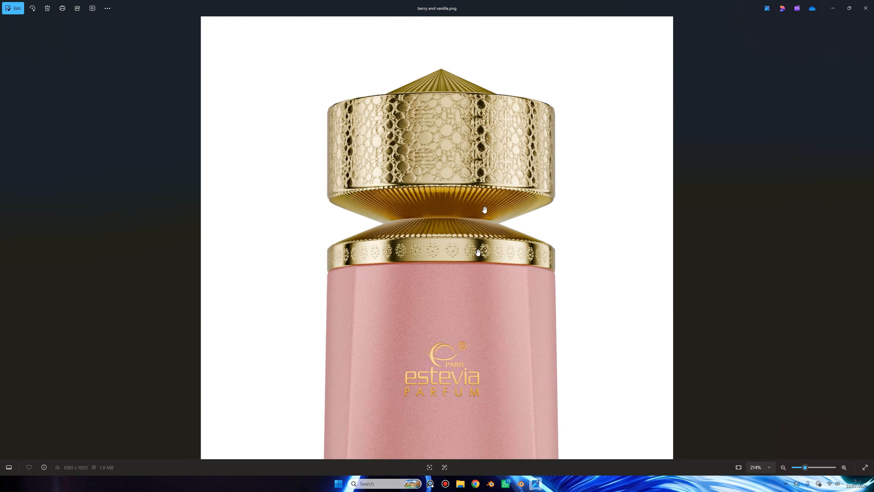
scroll(478, 252, "up", 5)
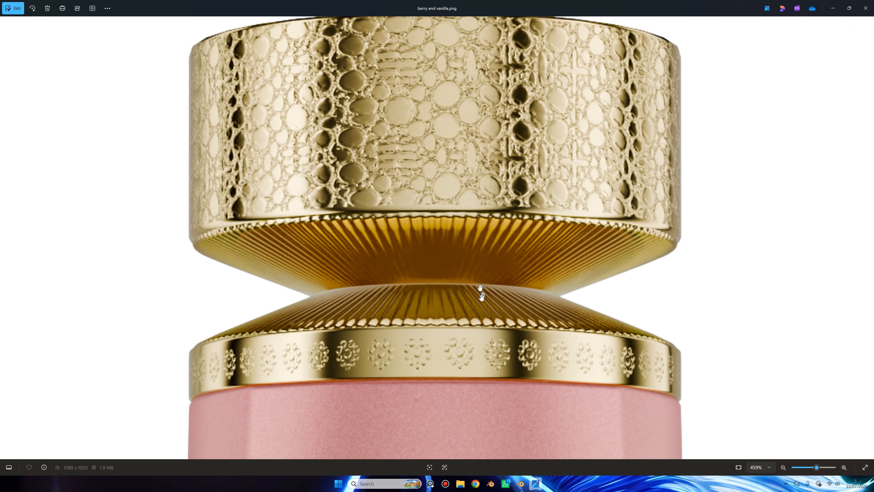
left_click_drag(482, 297, 502, 378)
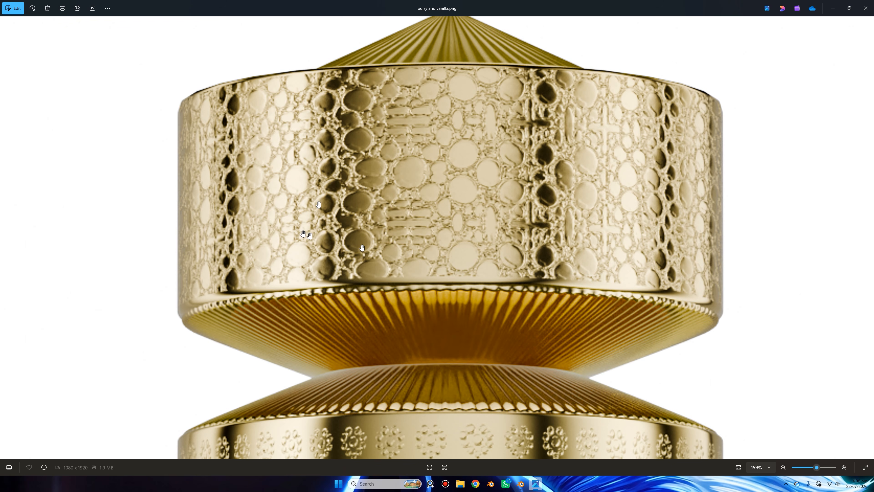
mouse_move(337, 195)
left_mouse_down()
mouse_move(347, 230)
mouse_move(347, 192)
left_mouse_up()
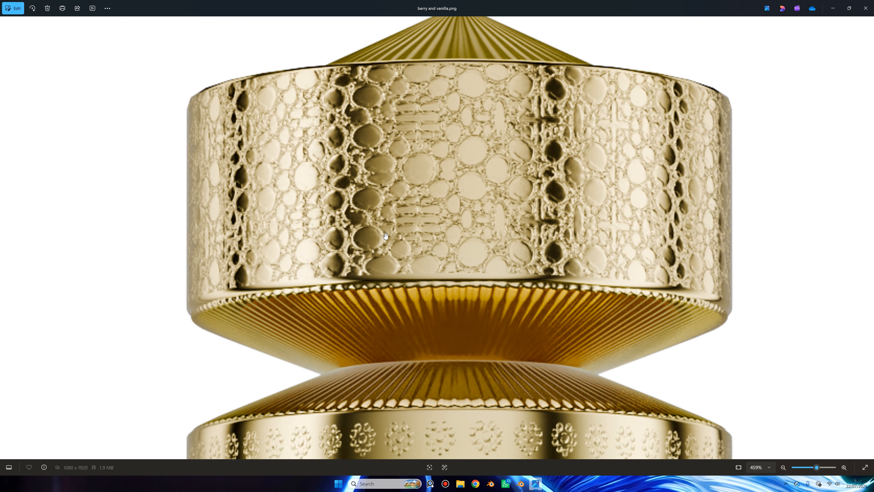
scroll(396, 224, "down", 1)
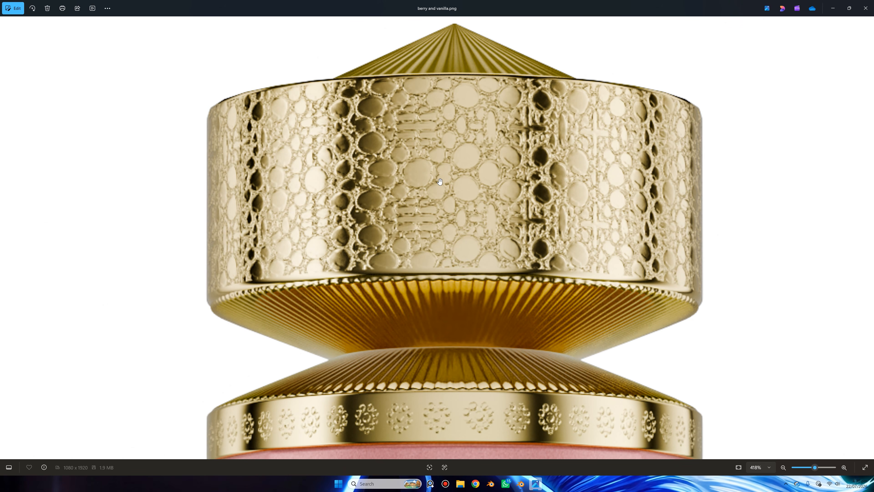
left_click_drag(440, 182, 435, 211)
scroll(433, 165, "down", 5)
scroll(434, 196, "up", 6)
scroll(435, 218, "down", 2)
scroll(439, 220, "down", 1)
scroll(440, 199, "up", 2)
scroll(439, 193, "down", 1)
scroll(438, 192, "up", 2)
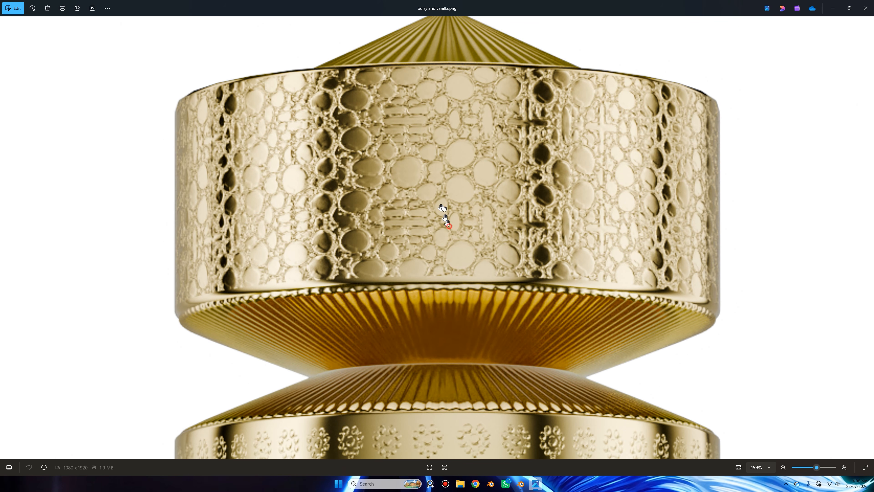
Step: Examine the pink bottle body in the reference image, from the logo down to the faceted base
left_click_drag(444, 208, 442, 164)
scroll(441, 164, "down", 5)
scroll(465, 275, "down", 2)
left_click_drag(464, 301, 444, 121)
left_click_drag(467, 322, 457, 151)
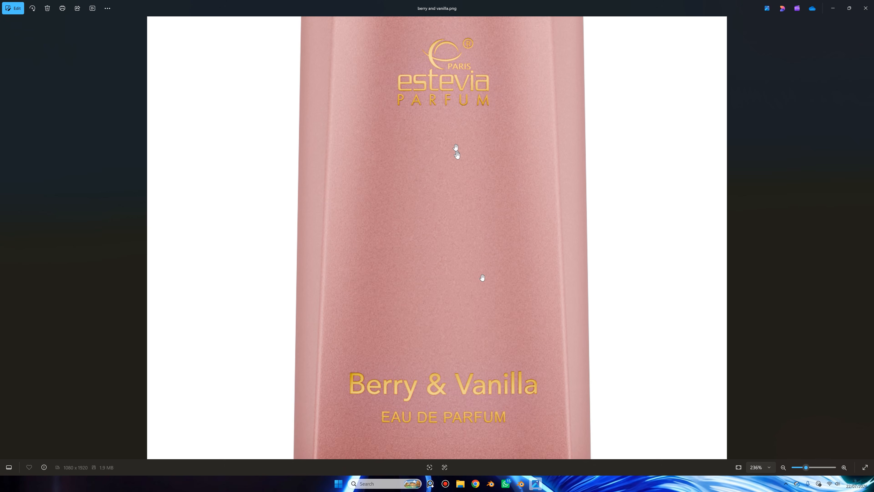
left_click_drag(482, 277, 476, 231)
scroll(488, 249, "down", 8)
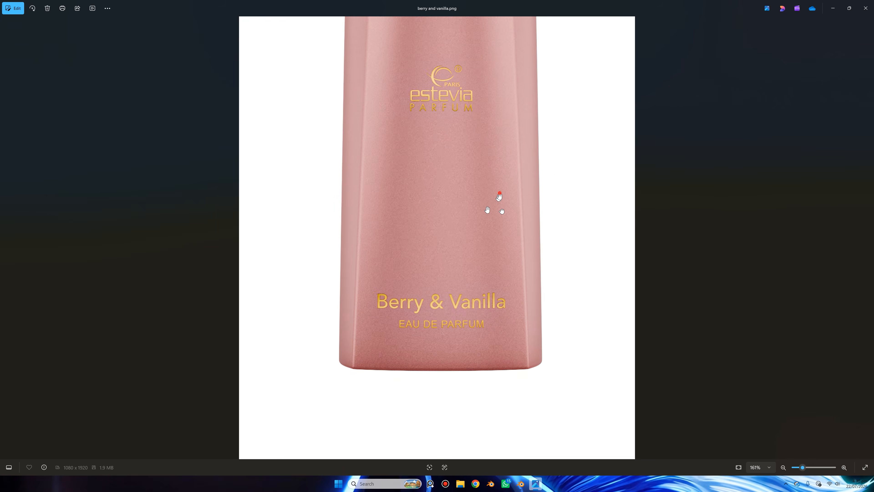
Step: Close the reference image to return to Blender and delete the default camera, cube and light
left_click(872, 5)
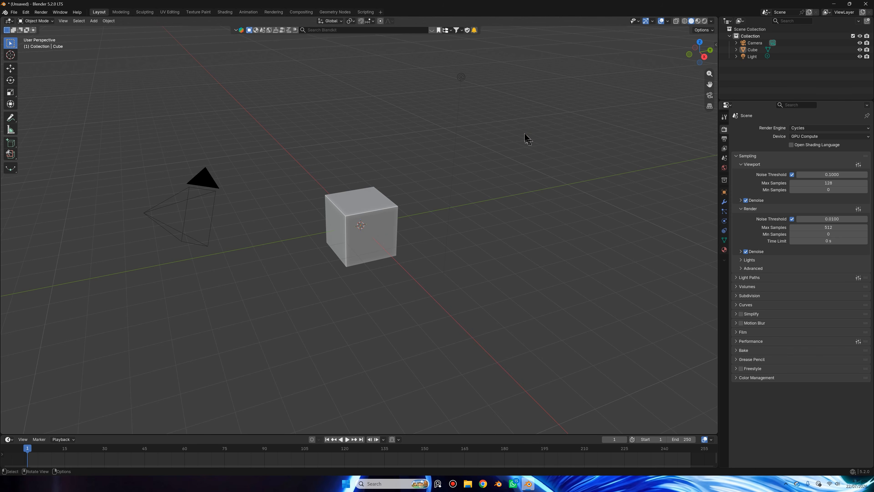
key("a")
key("x")
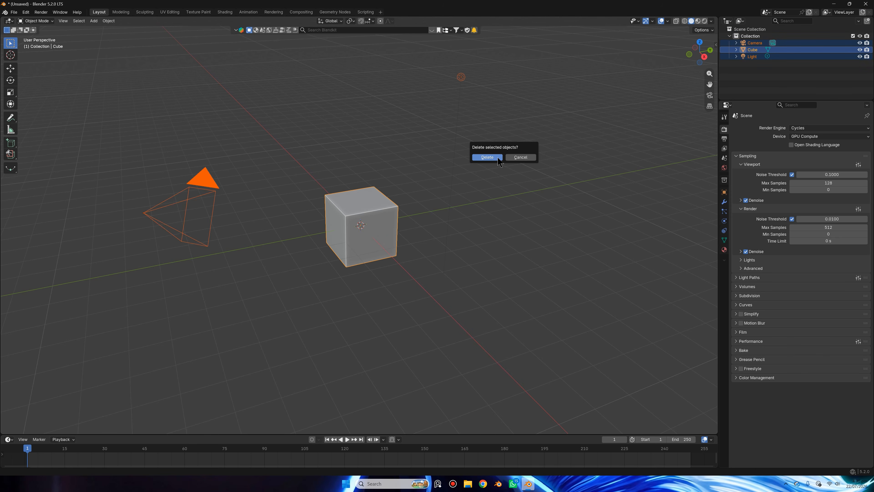
left_click(498, 158)
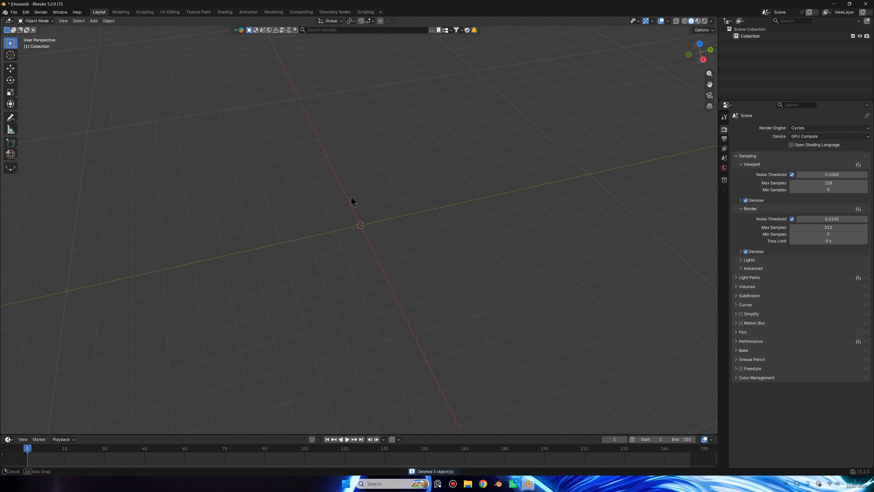
Step: Add a mesh plane at the origin and subdivide it once in Edit Mode
key("shift+a")
mouse_move(351, 206)
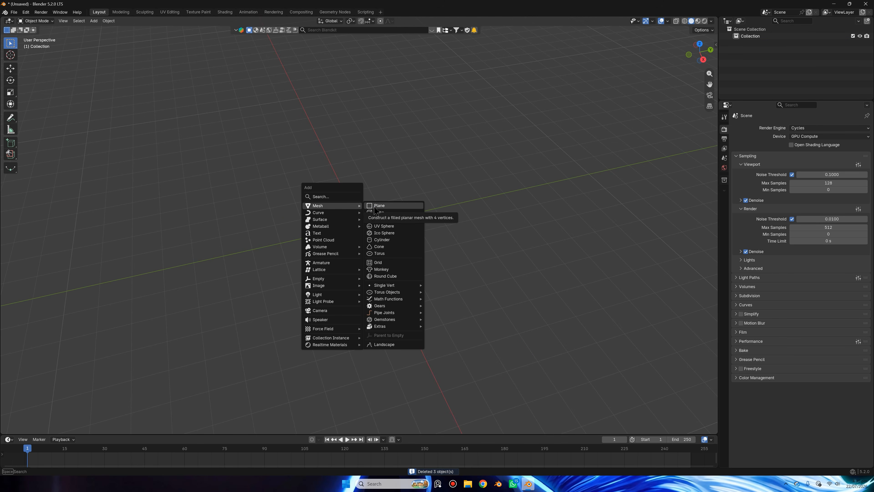
left_click(376, 206)
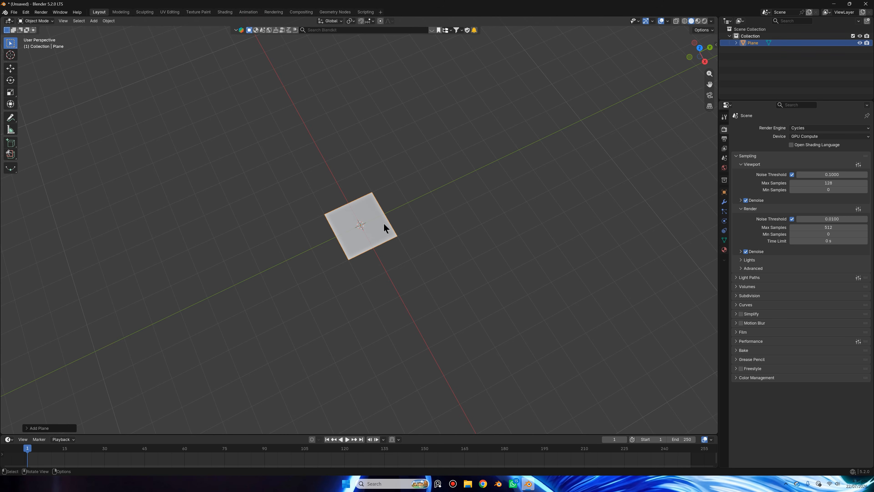
key("Tab")
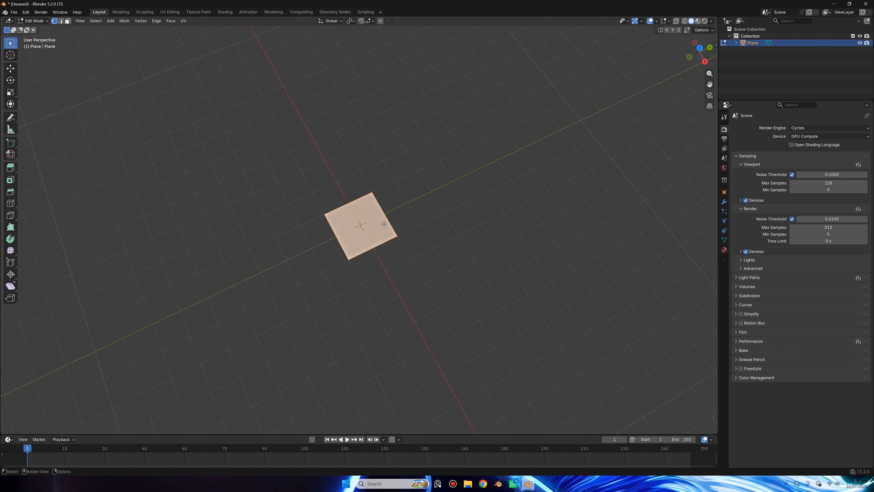
scroll(385, 216, "up", 2)
right_click(384, 216)
left_click(372, 223)
Step: Scale the midpoint vertices of the plane's four sides outward by 1.1 to form an eight-sided base outline
left_click(474, 221)
middle_click_drag(474, 220, 467, 217)
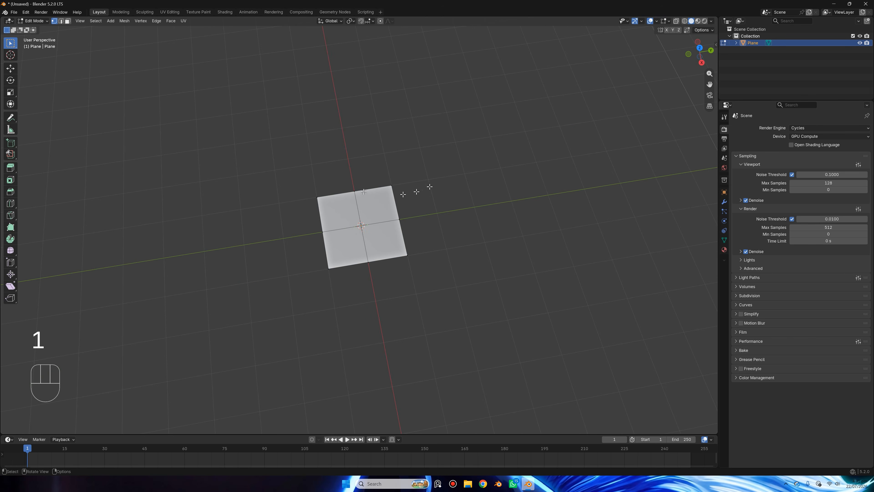
left_click(320, 233, "shift")
middle_click_drag(409, 186, 595, 78)
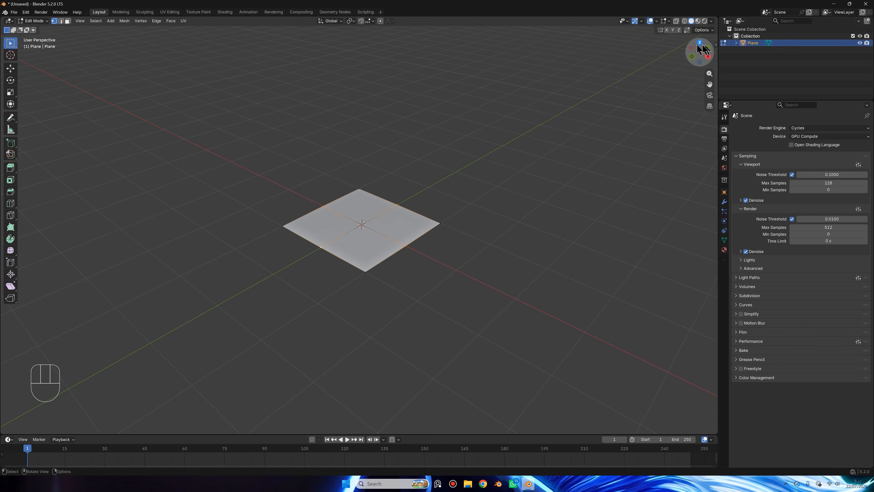
left_click(698, 43)
scroll(454, 143, "up", 3)
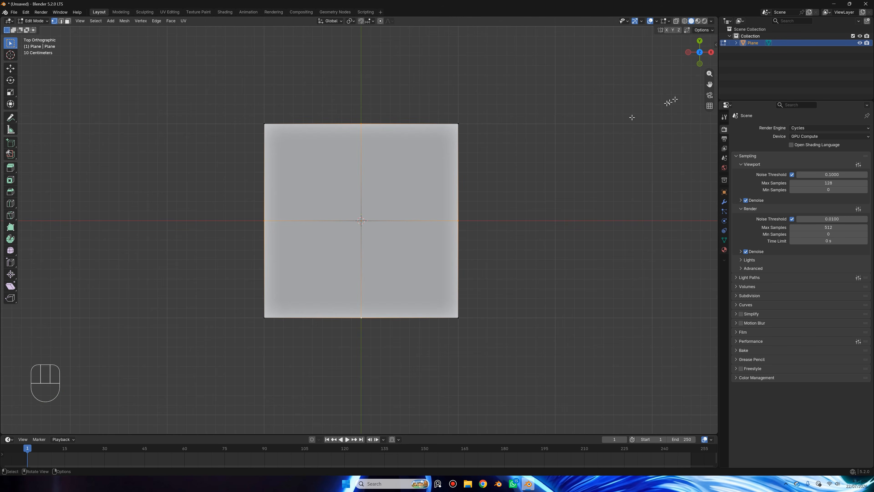
key("s")
key("ctrl")
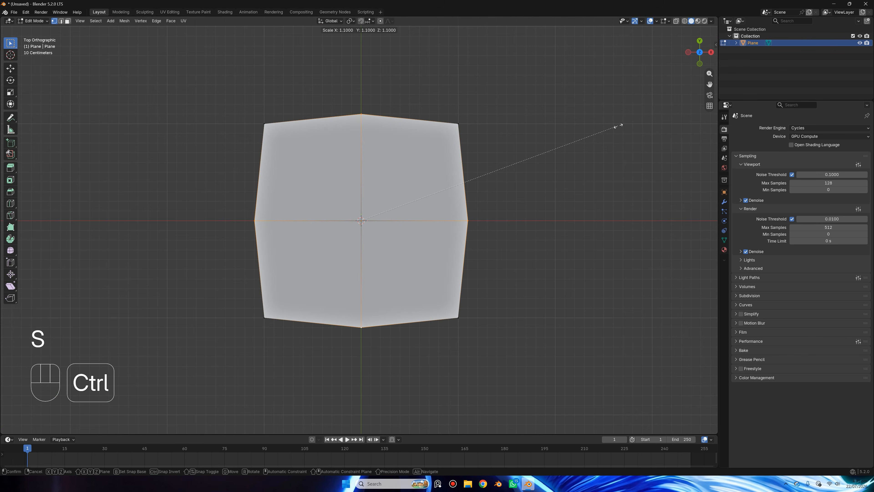
left_click(626, 128)
middle_click_drag(626, 128, 408, 176)
key("Tab")
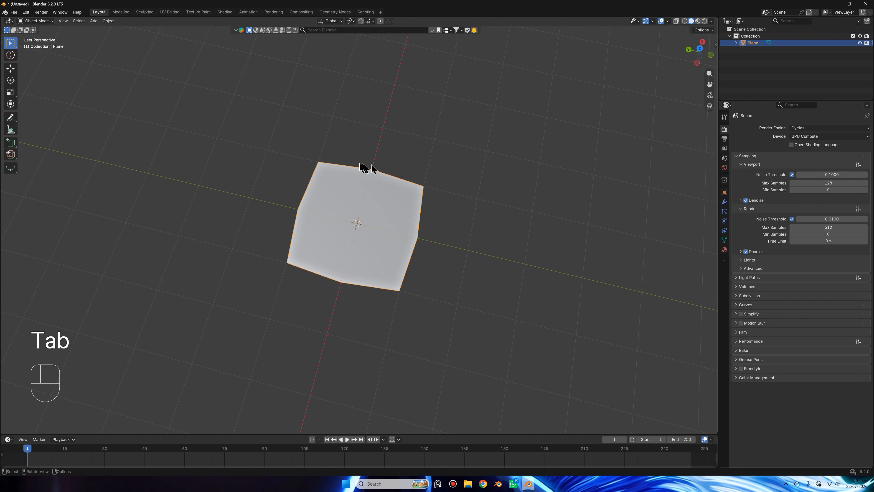
Step: Extrude the entire base face straight up into a block about twice as tall as it is wide
middle_click_drag(391, 216, 361, 138)
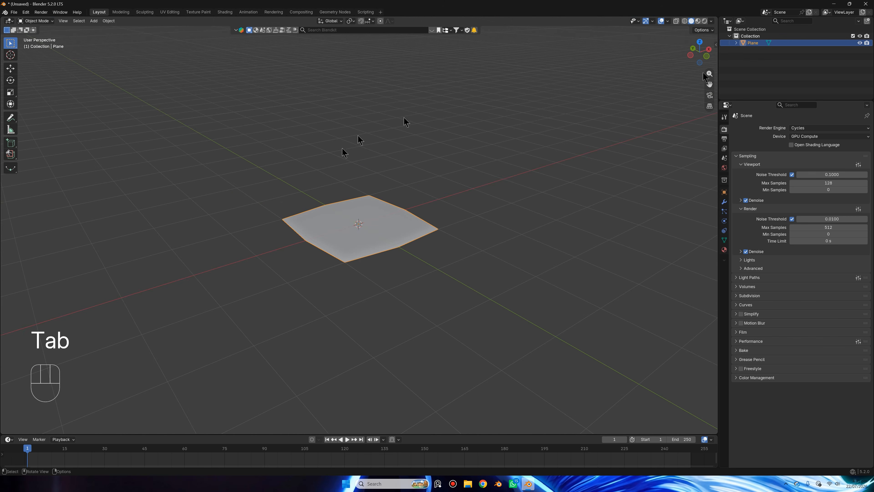
left_click(700, 57)
scroll(521, 127, "down", 3)
middle_click_drag(521, 127, 517, 244, "shift")
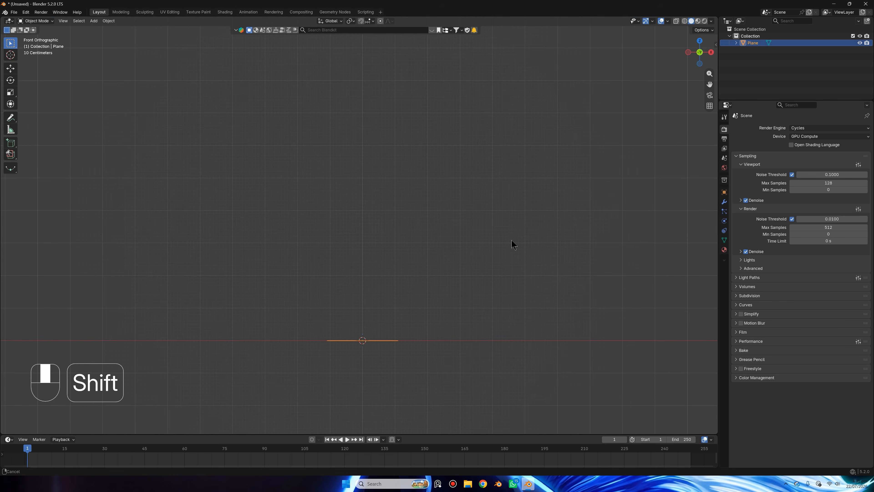
key("Tab")
key("a")
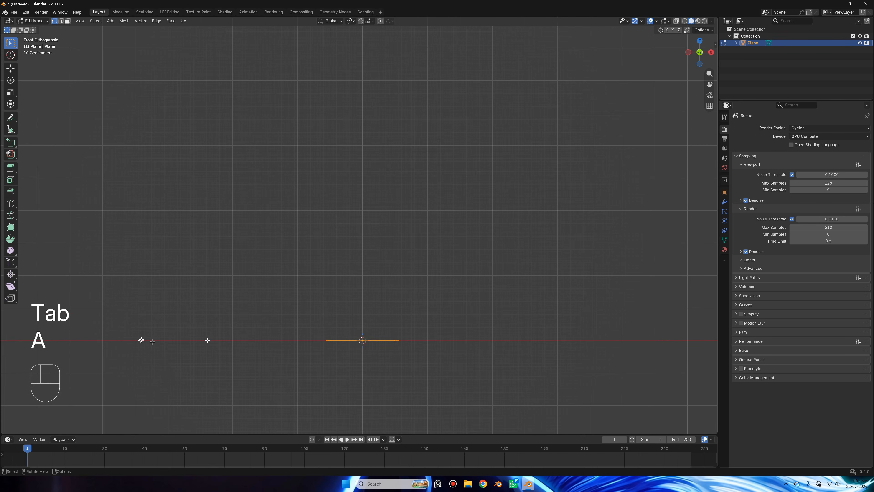
middle_click_drag(142, 339, 234, 326)
left_click(704, 59)
key("e")
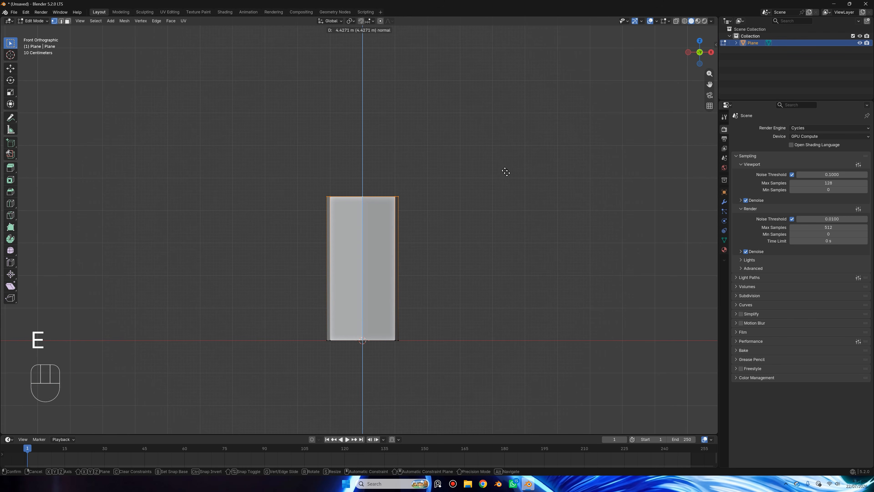
key("ctrl")
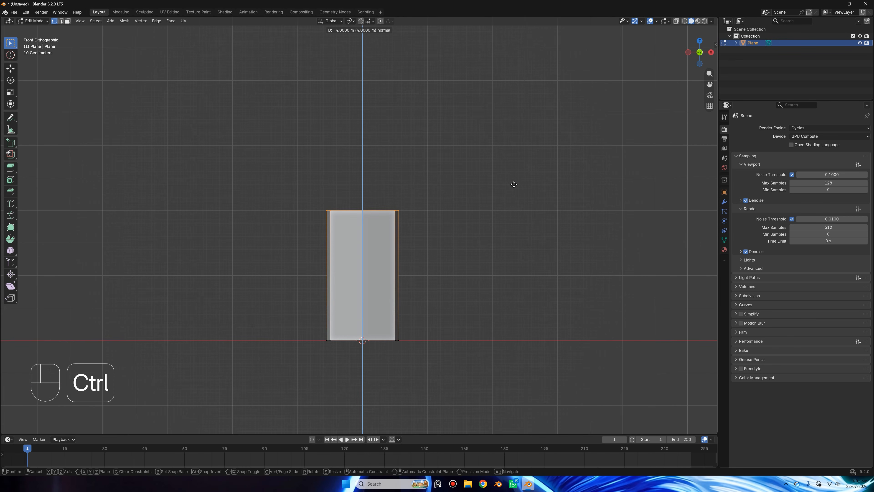
left_click(520, 167)
Step: Reshape the extruded block's top face into a regular octagon with LoopTools Circle
middle_click_drag(519, 166, 523, 185)
right_click(471, 104)
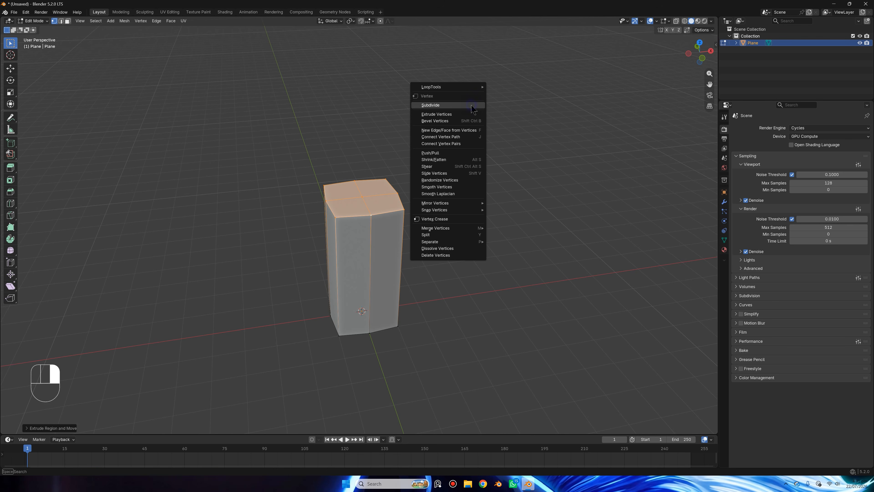
mouse_move(462, 91)
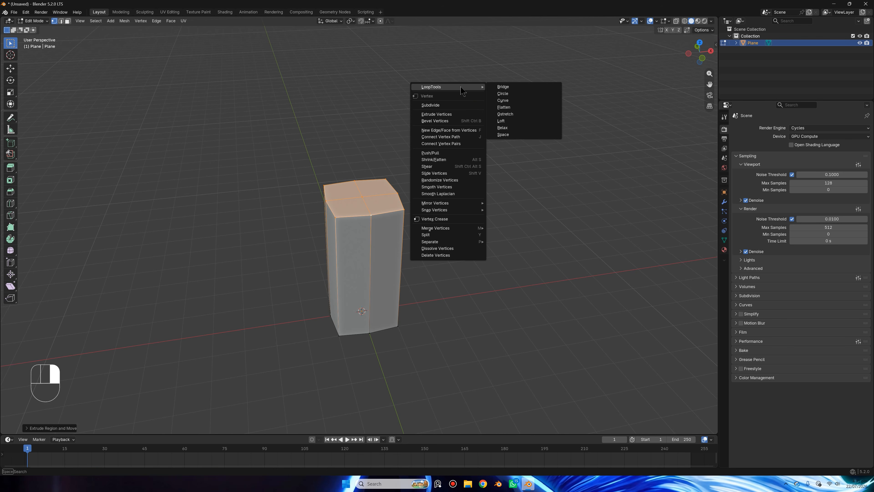
left_click(504, 93)
middle_click_drag(505, 92, 703, 58)
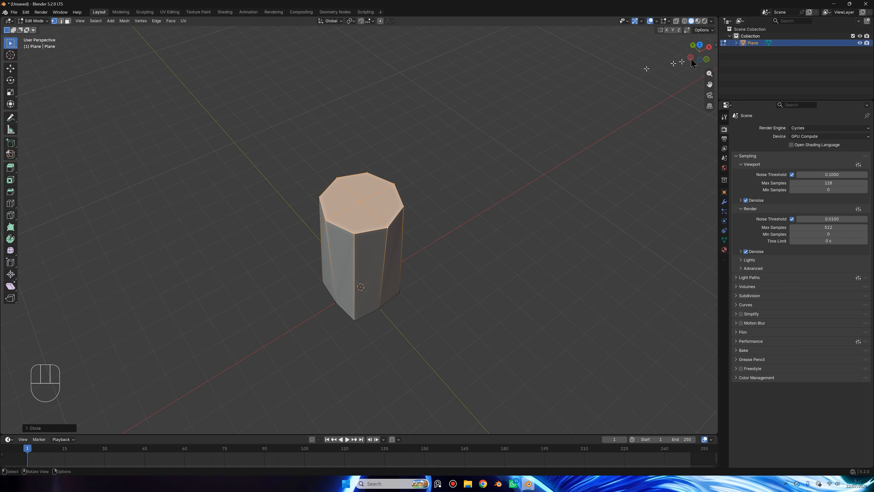
Step: Scale the octagonal top face down to about 0.87 so it fits within the base outline, and return to Object Mode
left_click(699, 52)
scroll(622, 94, "up", 6)
key("s")
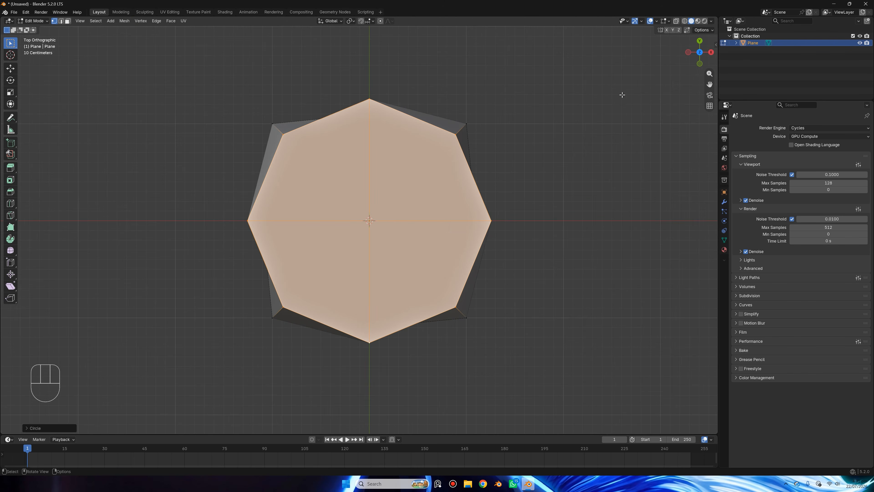
right_click(587, 111)
key("s")
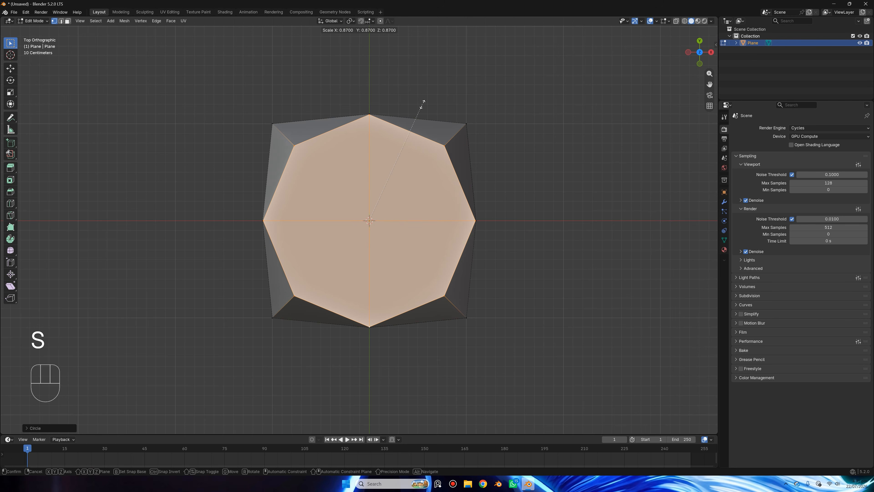
left_click(422, 104)
scroll(451, 120, "down", 4)
middle_click_drag(462, 172, 502, 199)
key("Tab")
Step: Add a level 2 Subdivision Surface modifier to the bottle body and shade it smooth
scroll(441, 174, "down", 3)
scroll(464, 248, "up", 2)
key("ctrl")
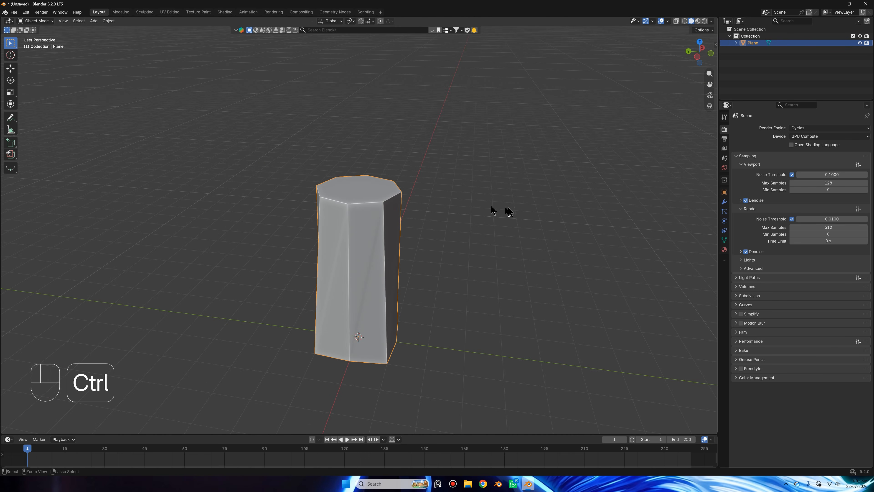
key("ctrl+2")
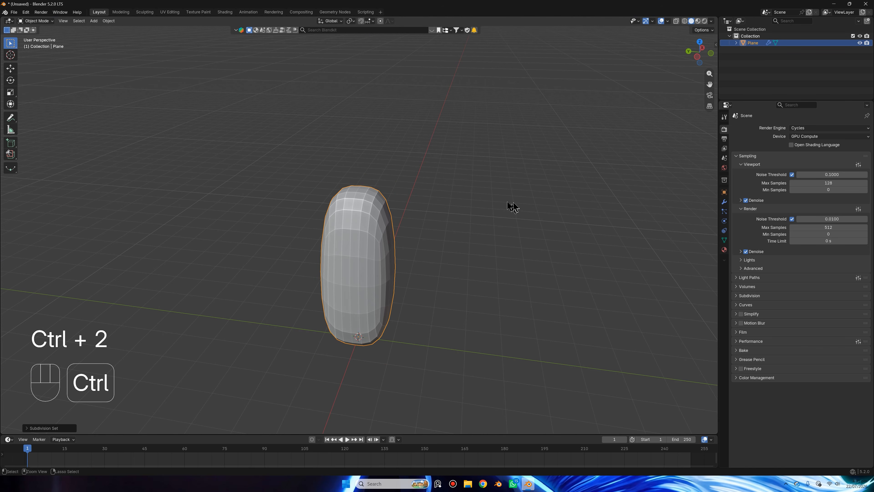
left_click(725, 201)
right_click(517, 151)
left_click(517, 146)
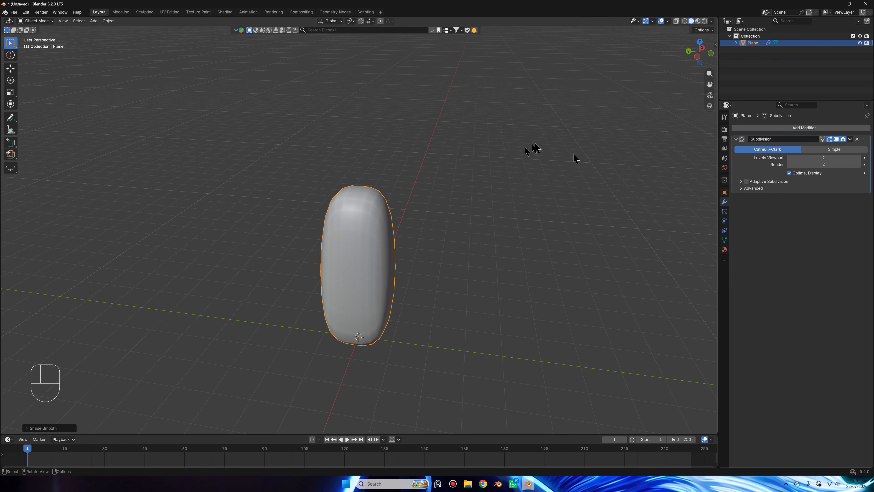
middle_click_drag(531, 150, 722, 156)
Step: Add a Bevel modifier to the bottle body and place it above the Subdivision modifier in the stack
left_click(812, 128)
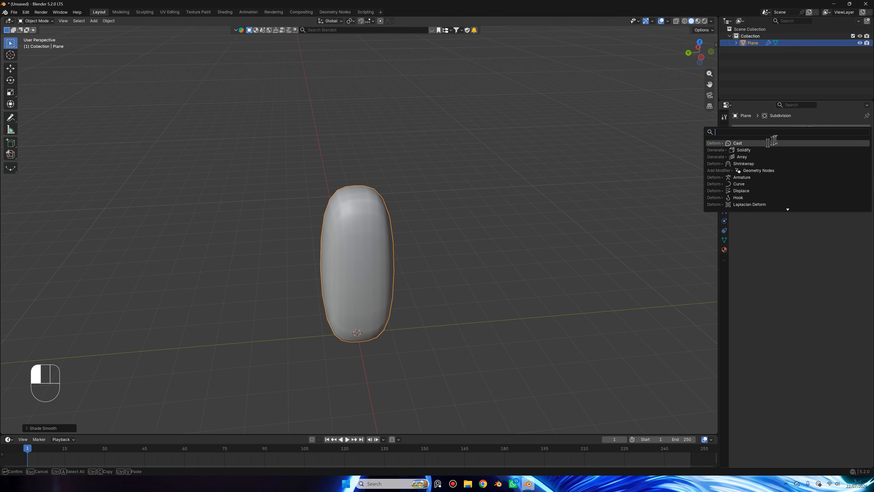
type("bevel")
key("Return")
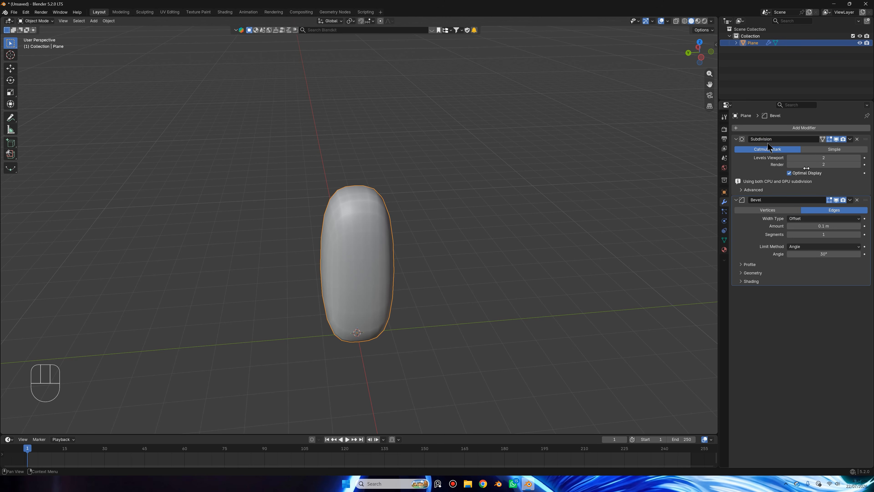
left_click_drag(866, 200, 865, 140)
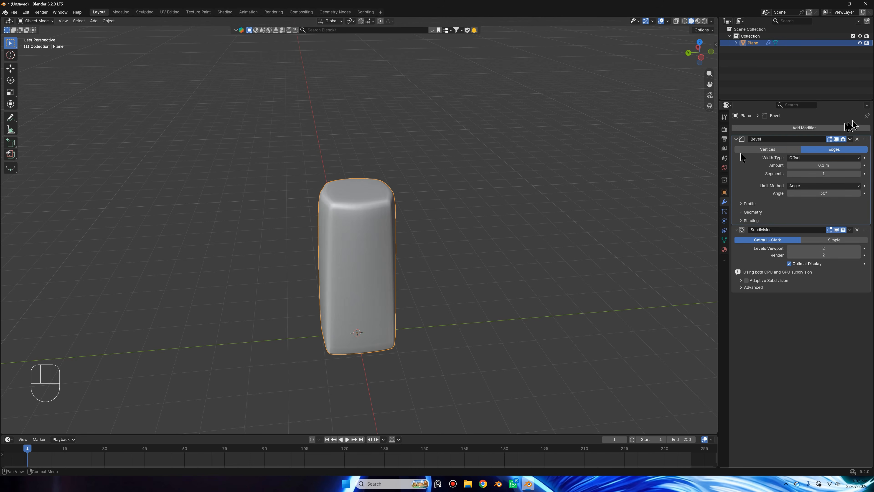
Step: Set the Bevel modifier's amount to 0.05 m and its segments to 2
middle_click_drag(677, 172, 687, 190)
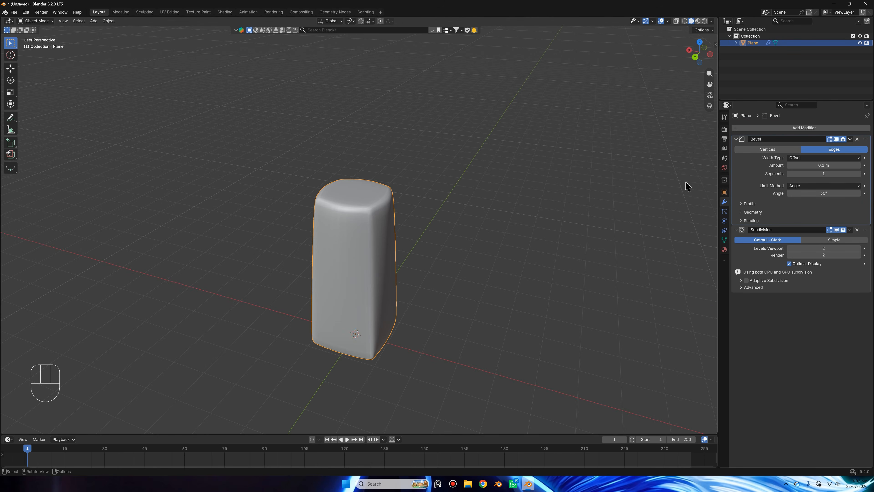
left_click(847, 165)
key("BackSpace")
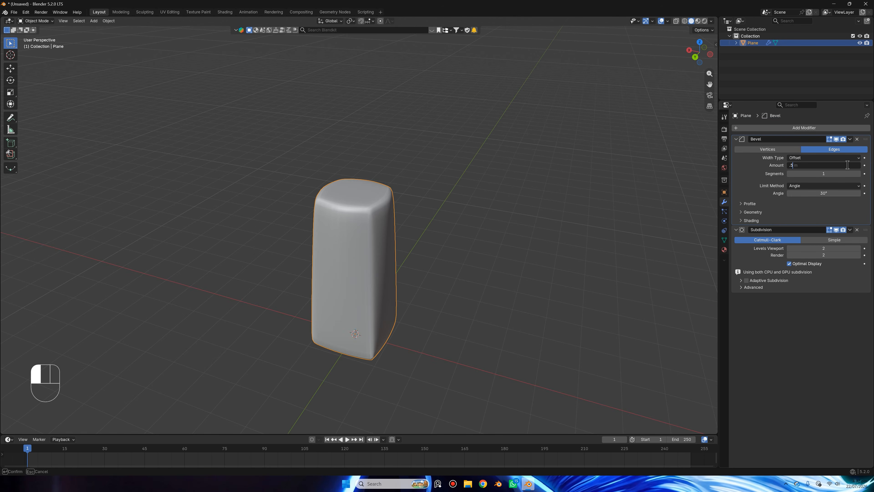
type(".5")
key("Return")
left_click(847, 165)
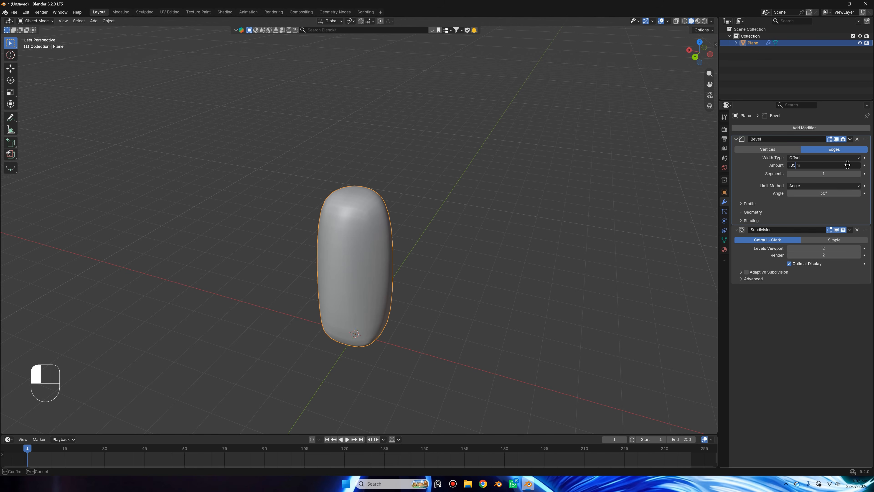
type(".05")
key("Return")
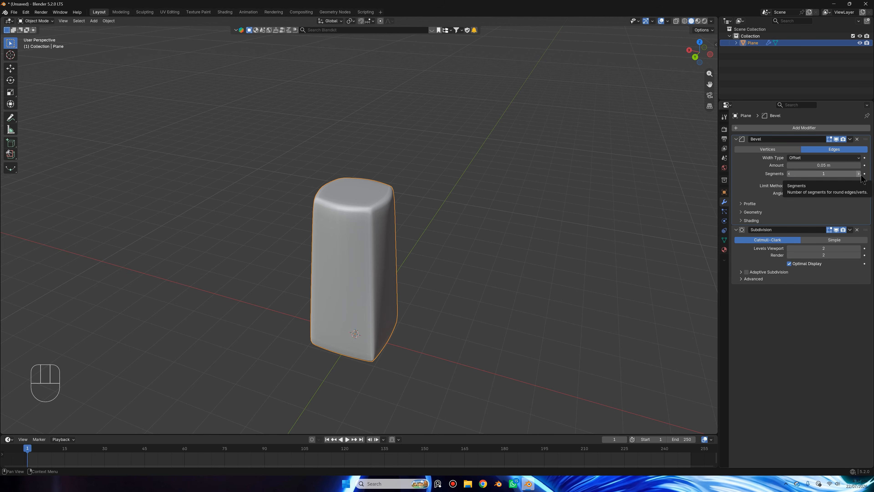
left_click(858, 173)
left_click(858, 173)
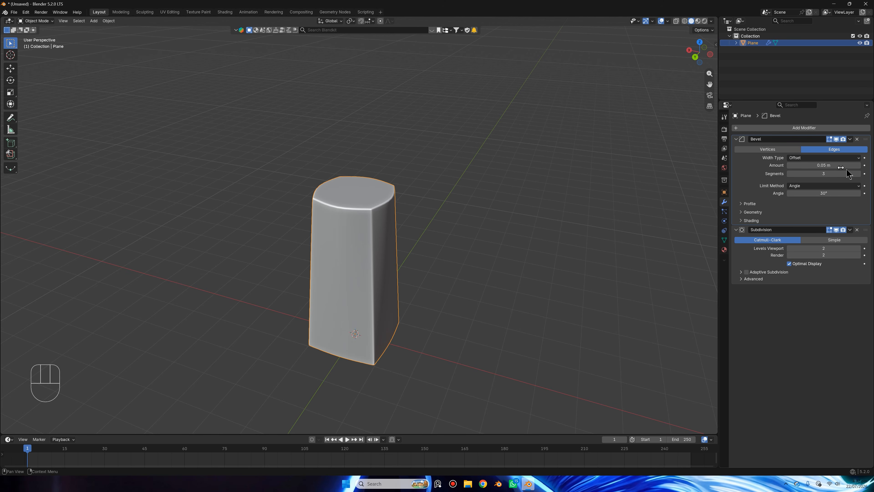
Step: Scale the mid-side vertices of the bottle's base outward to about 1.06 in the bottom view, and return to Object Mode
middle_click_drag(566, 179, 617, 221)
scroll(450, 232, "up", 5)
middle_click_drag(450, 232, 489, 230)
scroll(472, 189, "down", 3)
key("Tab")
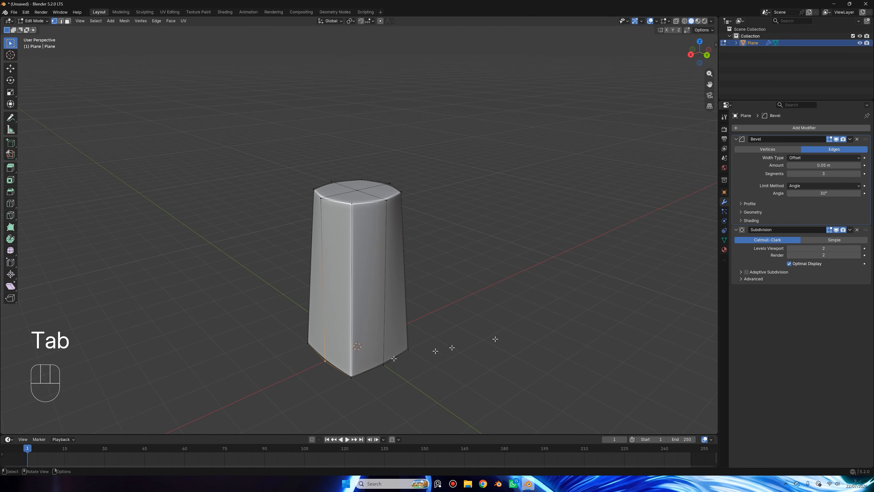
middle_click_drag(419, 353, 400, 343)
left_click(335, 363, "shift")
left_click(395, 353, "shift")
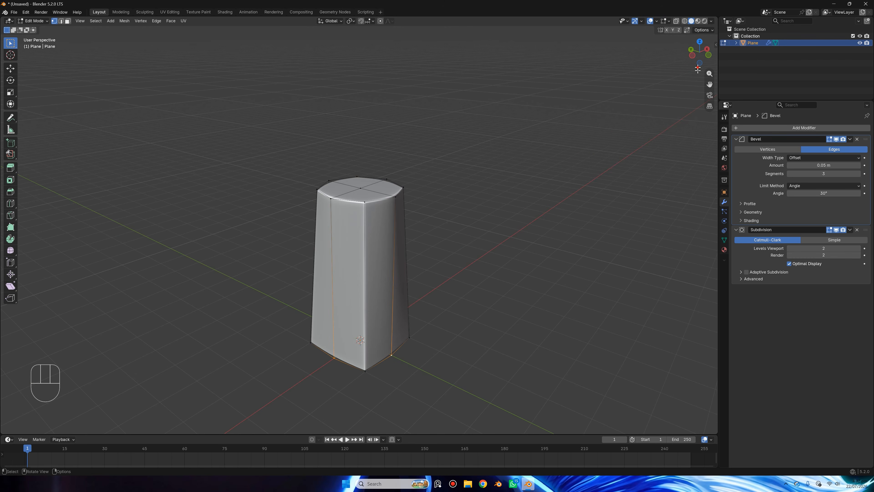
left_click(697, 71)
key("ctrl+z")
left_click(700, 63)
key("s")
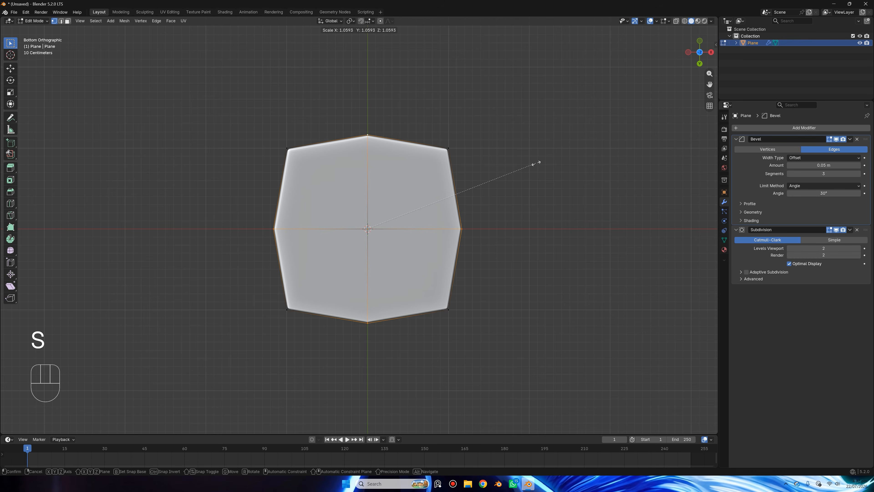
left_click(537, 164)
middle_click_drag(539, 164, 572, 172)
scroll(551, 242, "down", 4)
key("Tab")
scroll(531, 231, "down", 1)
middle_click_drag(471, 269, 503, 198, "shift")
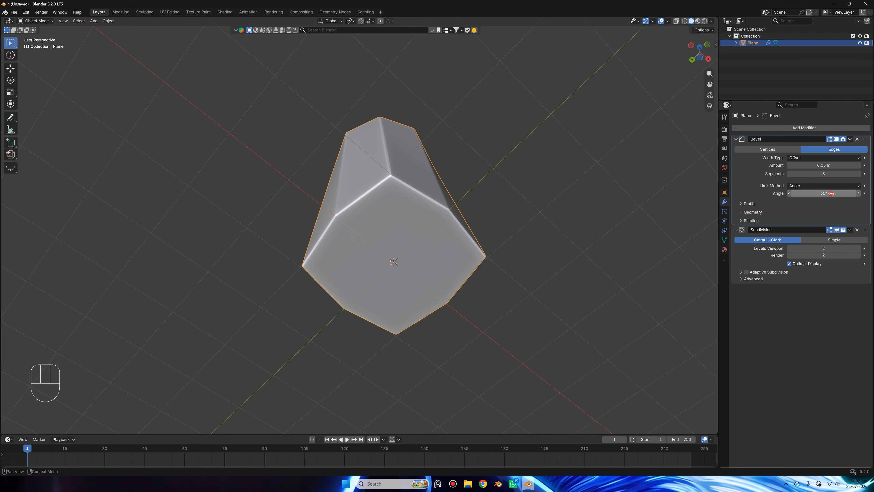
Step: Raise the Bevel modifier's limit angle to about 35° so the side facets blend smoothly
left_click_drag(831, 194, 839, 193)
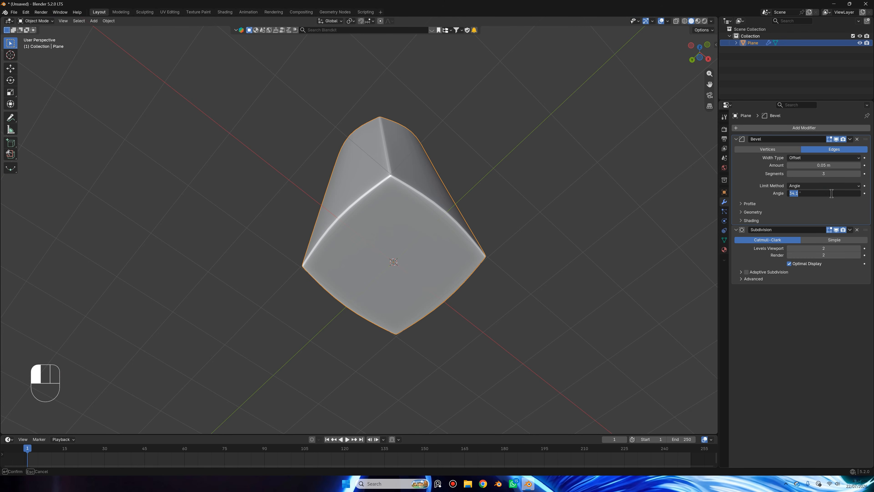
key("Return")
left_click(656, 181)
scroll(656, 182, "down", 4)
middle_click_drag(658, 185, 634, 258)
scroll(632, 257, "up", 3)
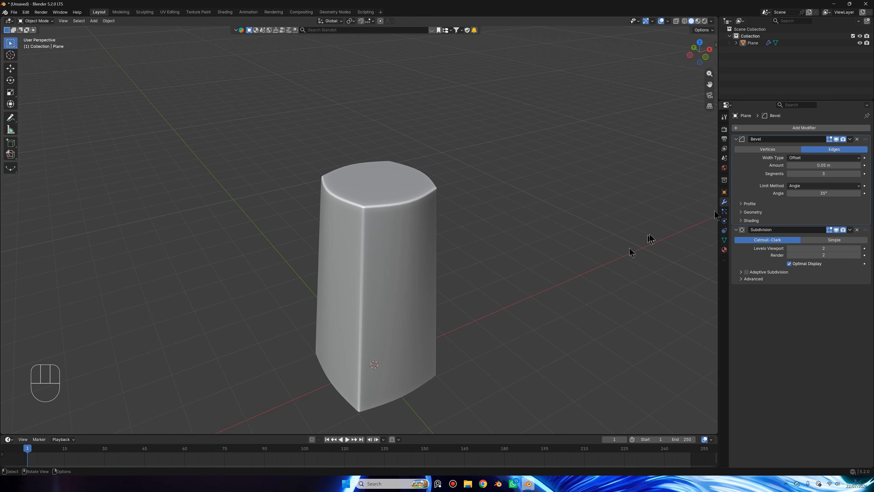
Step: Enable Harden Normals in the Bevel modifier's shading settings and compare the body's edges with it off and on
left_click(756, 221)
left_click(789, 232)
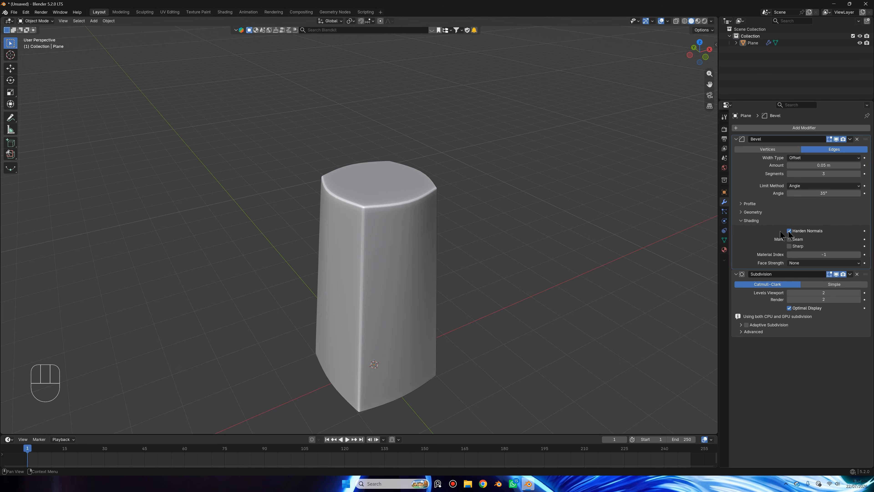
scroll(513, 215, "up", 6)
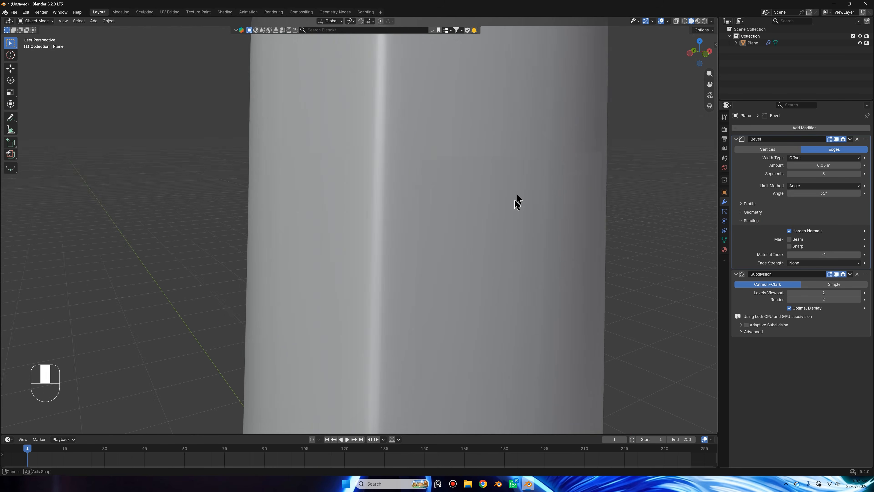
scroll(551, 155, "down", 5)
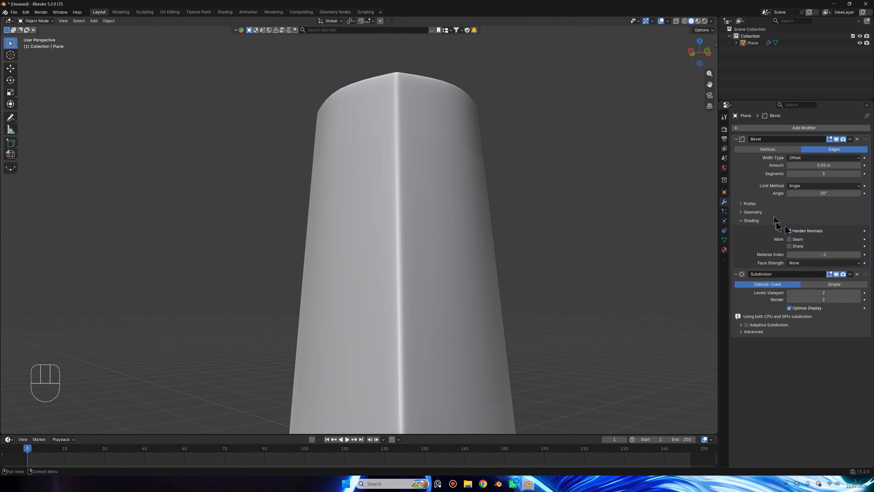
left_click(791, 230)
left_click(791, 230)
left_click(761, 221)
scroll(514, 172, "down", 5)
mouse_move(514, 172)
middle_mouse_down()
mouse_move(517, 207)
mouse_move(506, 192)
middle_mouse_up()
scroll(506, 192, "up", 2)
scroll(510, 196, "up", 1)
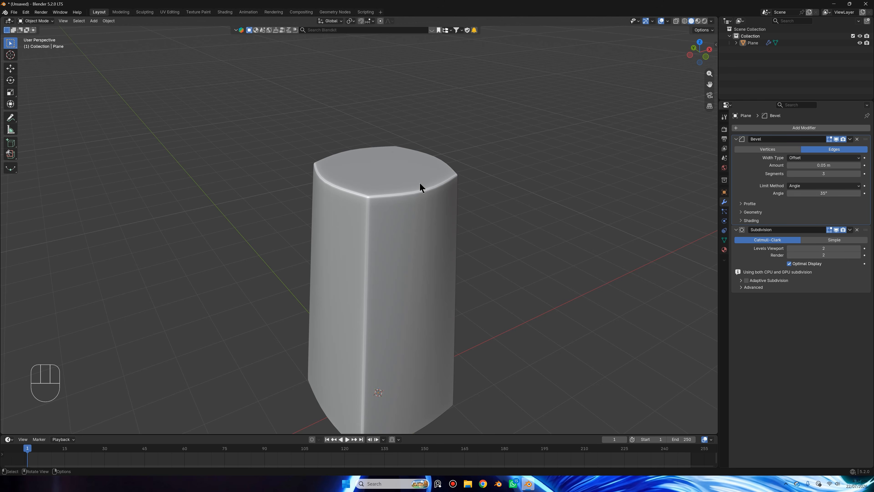
Step: Try scaling the four corner vertices of the top face inward to about 0.92 in the top view, and undo it
left_click(419, 182)
middle_click_drag(419, 182, 439, 224)
key("Tab")
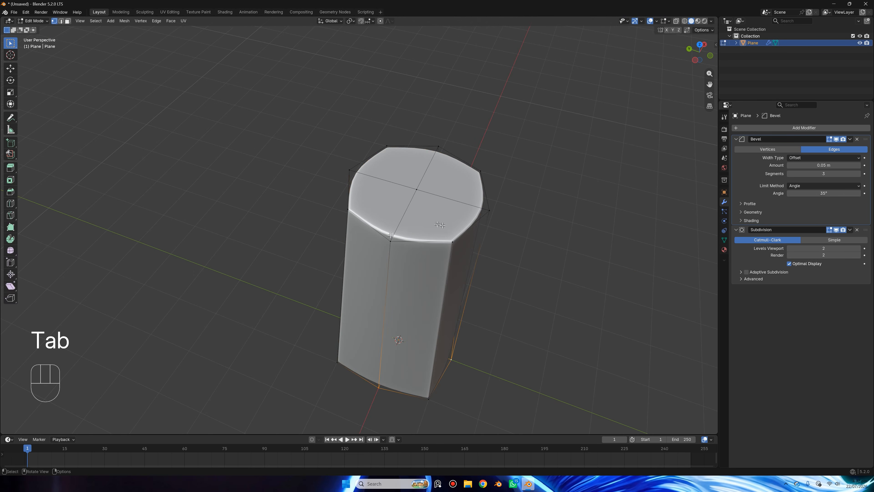
key("Tab")
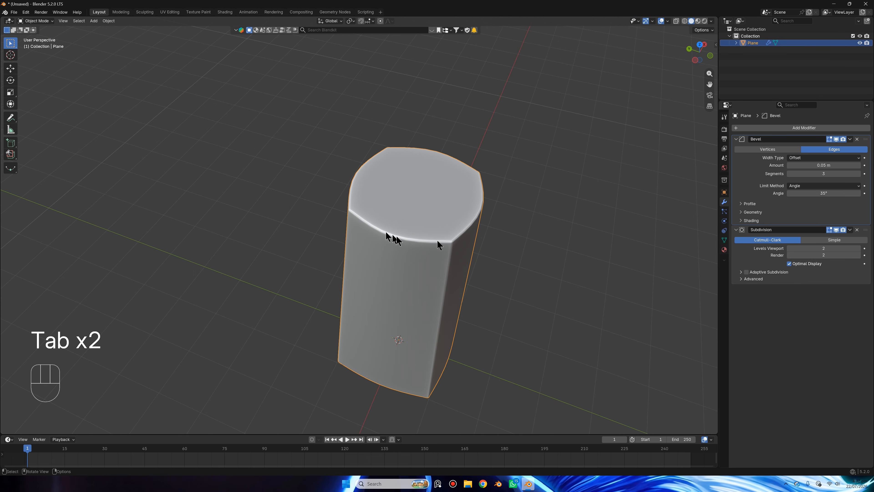
key("Tab")
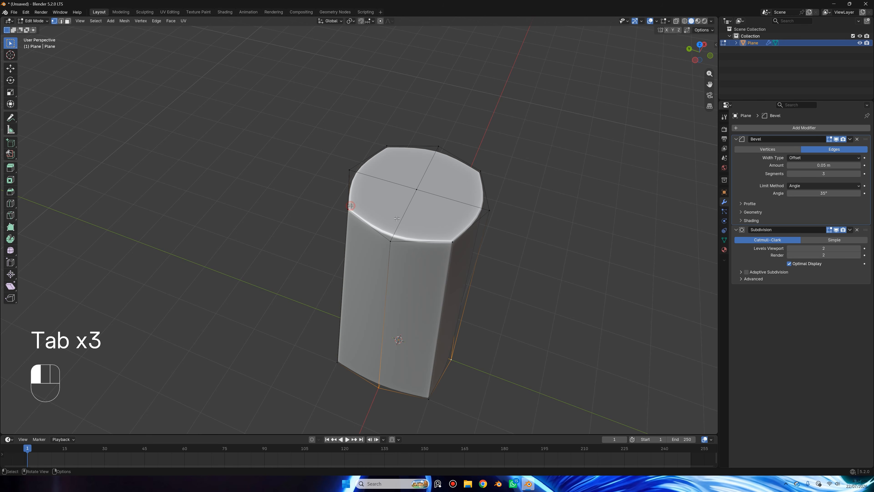
key("Tab")
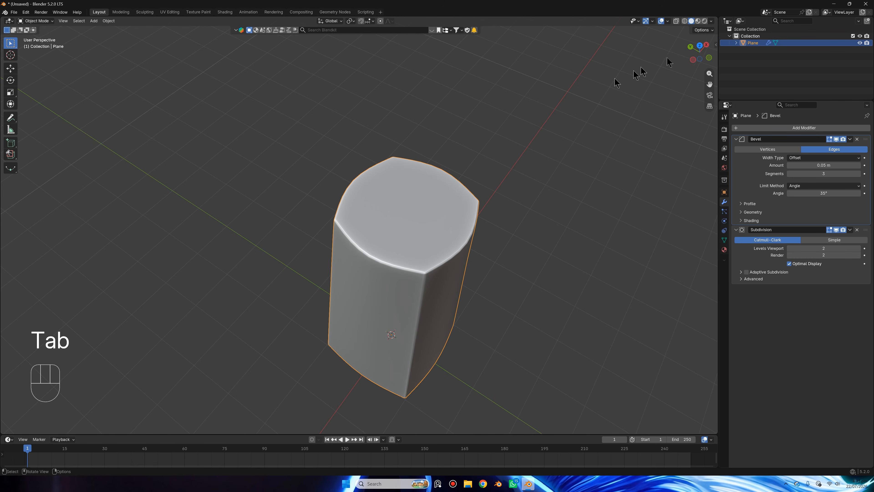
left_click(700, 44)
key("Tab")
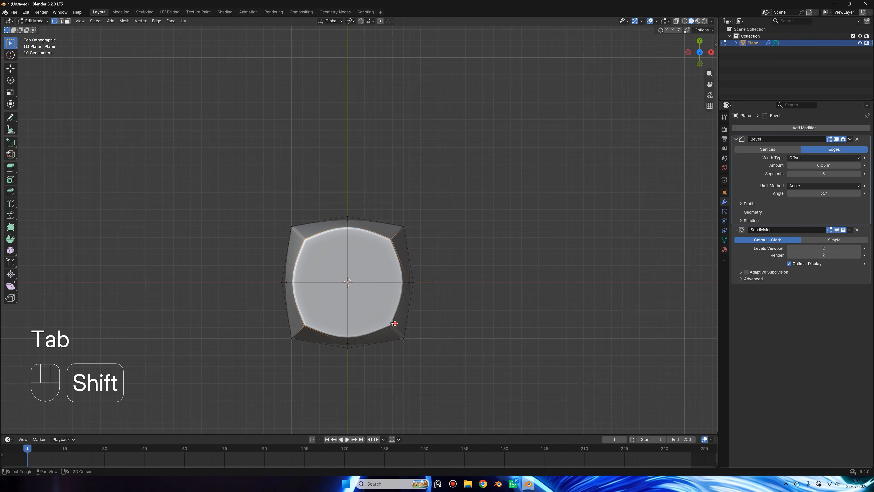
key("s")
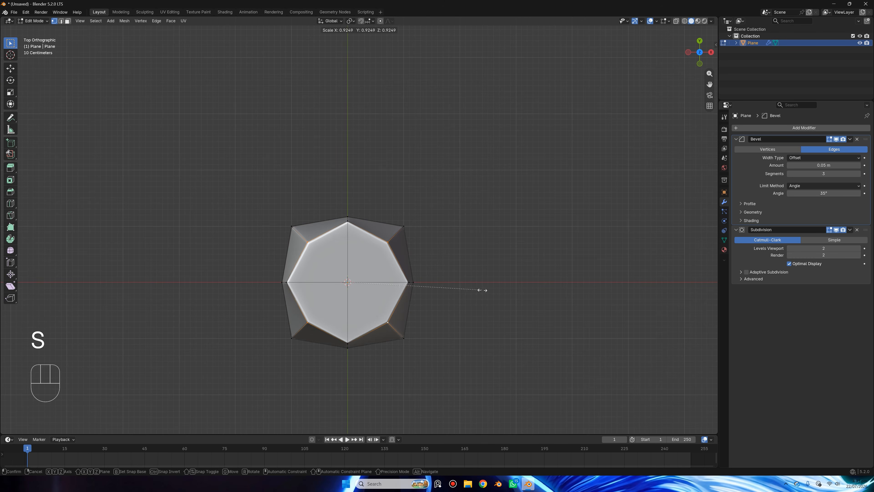
left_click(477, 289)
key("Tab")
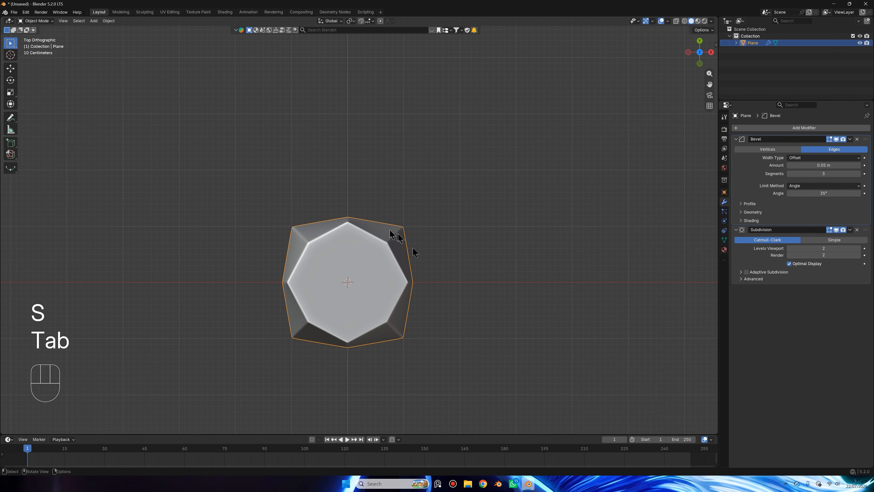
key("Tab")
key("ctrl+z")
key("ctrl+z")
Step: Select the entire bottle mesh and subdivide it
key("a")
right_click(415, 281)
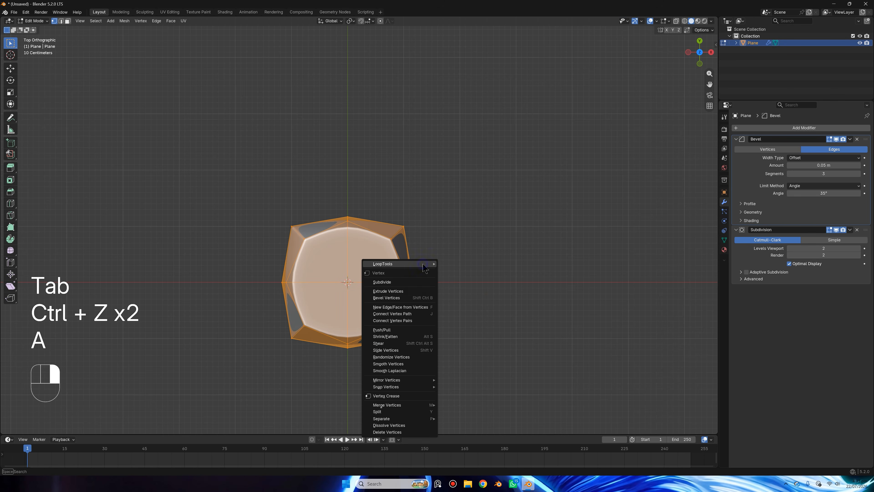
left_click(414, 282)
key("4")
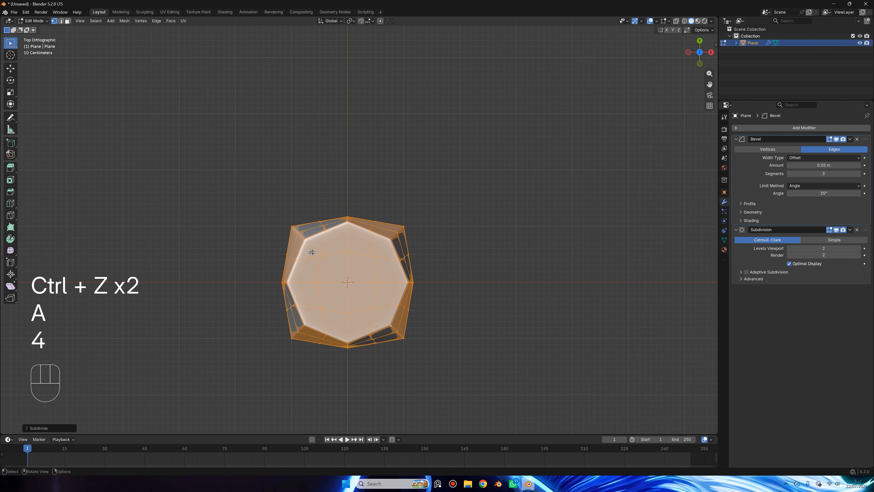
Step: Select all the subdivided top faces, round their outline with LoopTools Circle, and return to Object Mode
key("3")
left_click_drag(309, 248, 347, 292)
left_click_drag(381, 319, 381, 319)
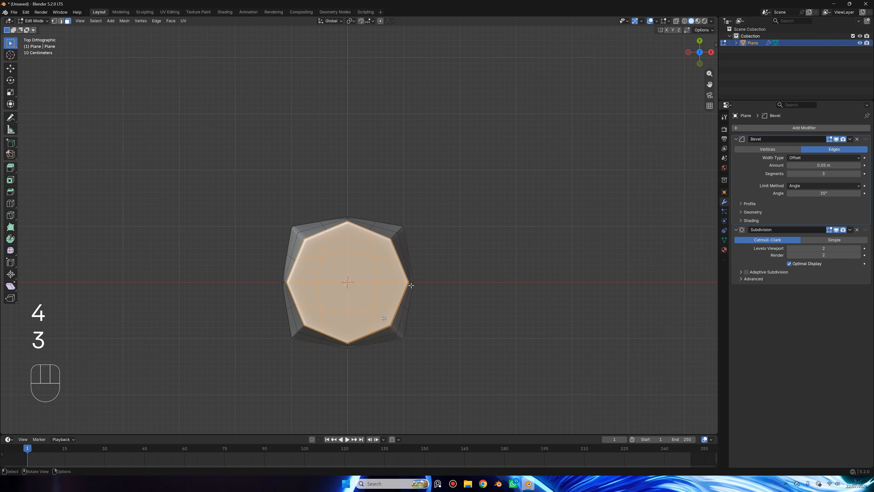
right_click(402, 302)
mouse_move(447, 193)
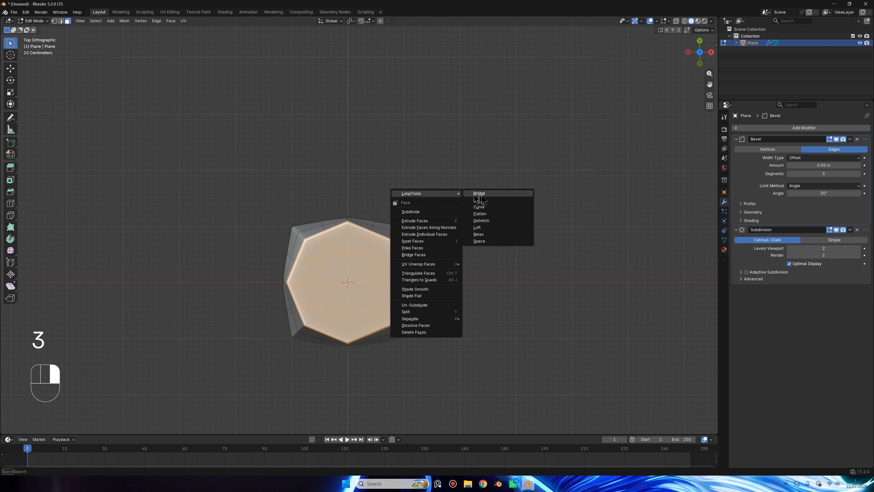
left_click(491, 201)
key("Tab")
Step: Examine the body's circular top rim and the way the side facets run into it
middle_click_drag(454, 220, 467, 178)
scroll(468, 178, "up", 3)
scroll(382, 213, "down", 6)
scroll(414, 221, "up", 8)
scroll(434, 201, "down", 3)
scroll(306, 213, "up", 5)
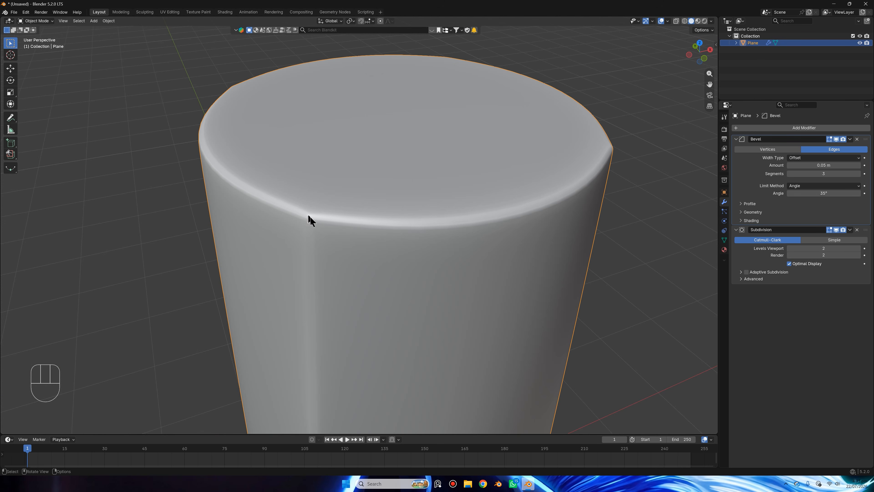
scroll(315, 207, "down", 7)
mouse_move(349, 198)
middle_mouse_down()
mouse_move(334, 174)
mouse_move(347, 179)
mouse_move(351, 199)
middle_mouse_up()
scroll(339, 175, "up", 4)
scroll(351, 199, "down", 3)
scroll(334, 203, "up", 3)
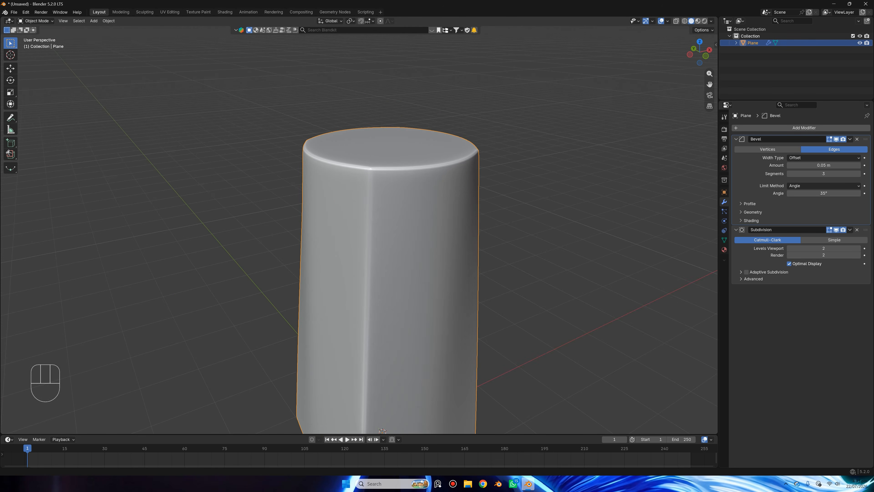
Step: Switch to the berry and vanilla reference image and examine how the pink body's facets meet the gold collar
scroll(548, 107, "up", 8)
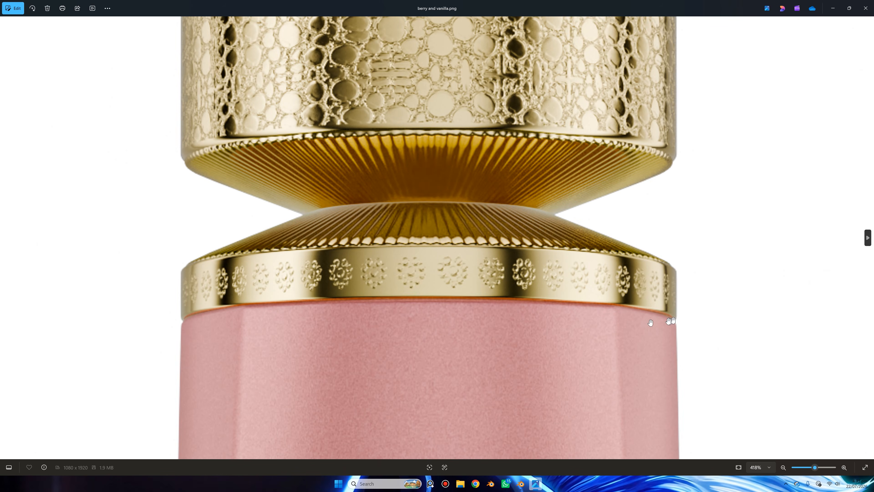
scroll(448, 255, "down", 5)
scroll(286, 197, "up", 7)
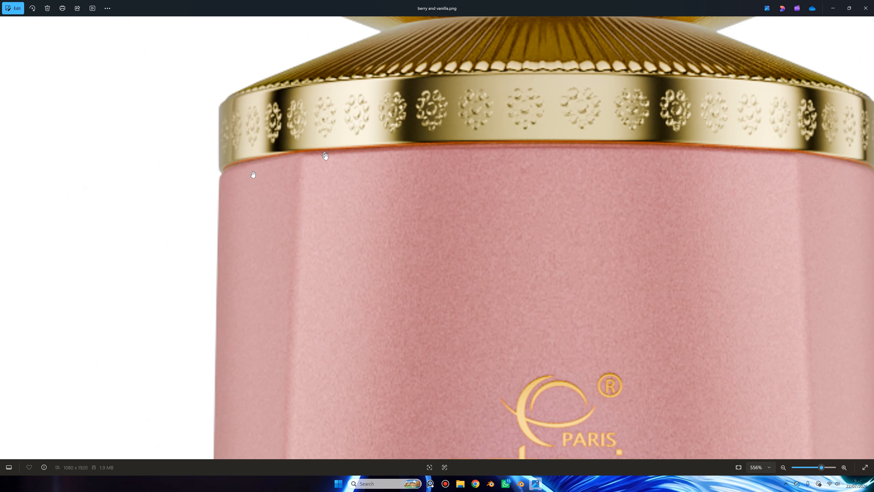
scroll(344, 202, "down", 6)
left_click(873, 3)
Step: Try moving and dissolving the horizontal edge loop around the middle of the body in Edit Mode, and undo it
key("Tab")
middle_click_drag(454, 172, 415, 170)
scroll(419, 180, "down", 3)
key("2")
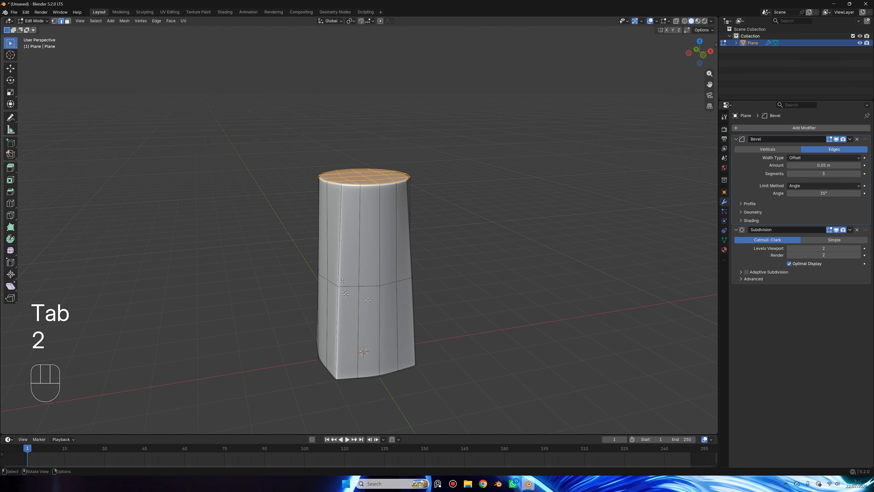
left_click(365, 298, "alt")
key("g")
left_click(374, 251)
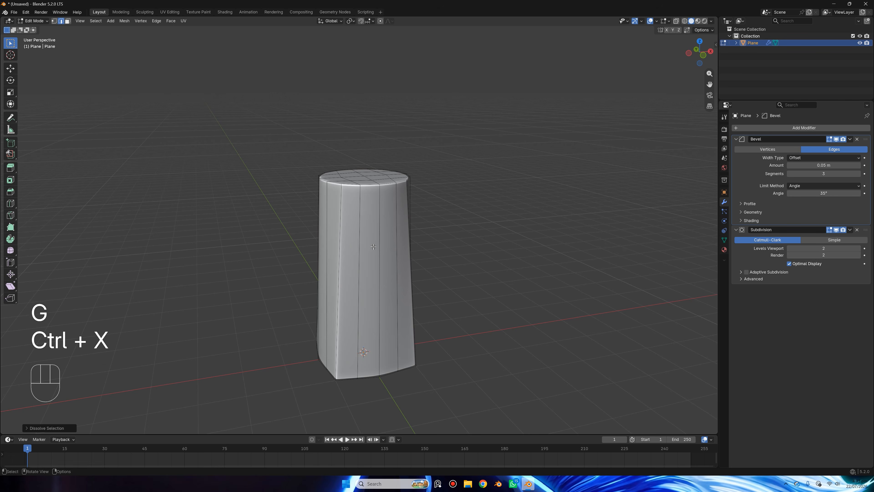
middle_click_drag(408, 190, 382, 242)
key("ctrl+z")
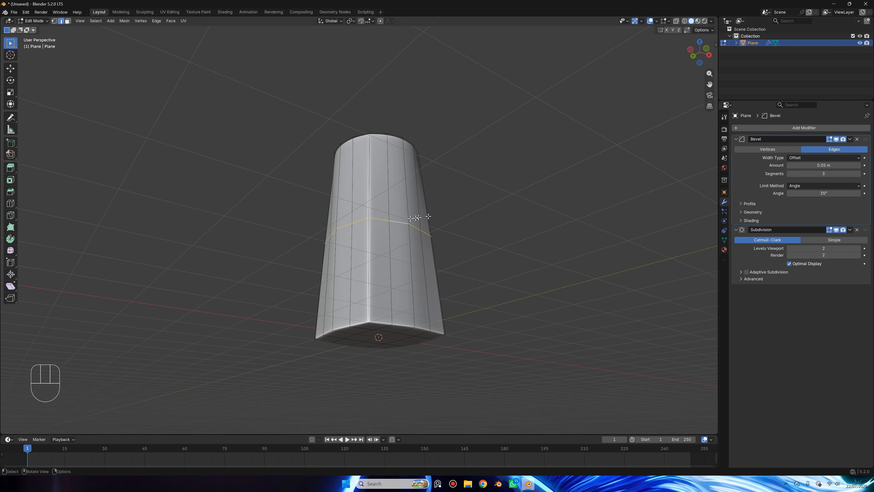
Step: Dissolve the horizontal edge loop around the middle of the body, and check the underside
left_click(442, 237)
left_click(378, 224, "alt")
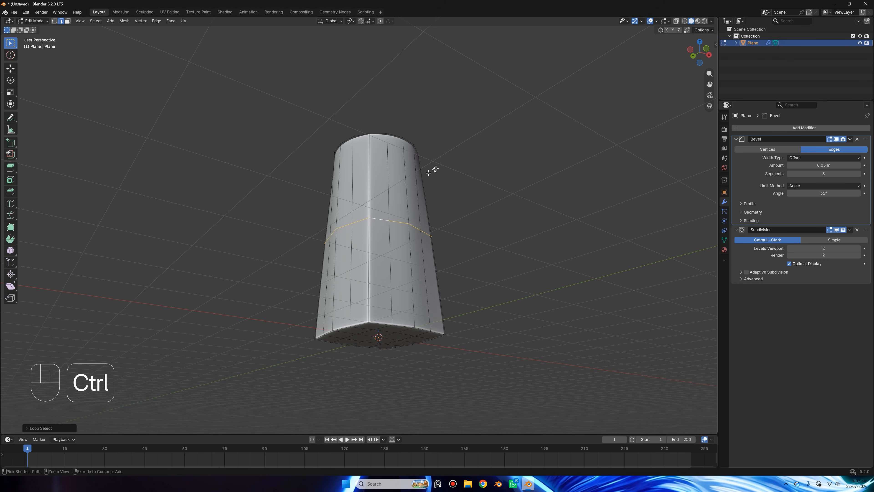
key("ctrl+x")
middle_click_drag(442, 204, 444, 158)
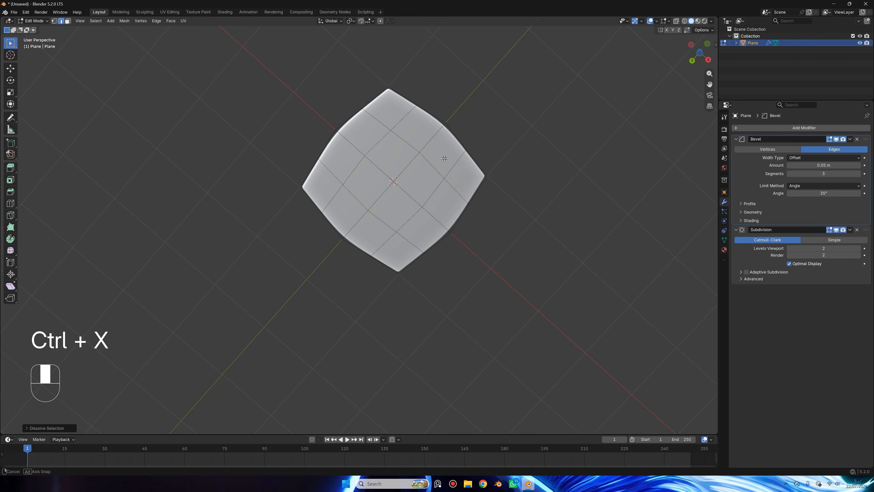
Step: Scale the selected pair of edge loops on the body's base to about 1.05 along X, working in bottom view
left_click(701, 53)
scroll(268, 123, "up", 2)
middle_click_drag(314, 111, 332, 143, "shift")
scroll(331, 143, "up", 2)
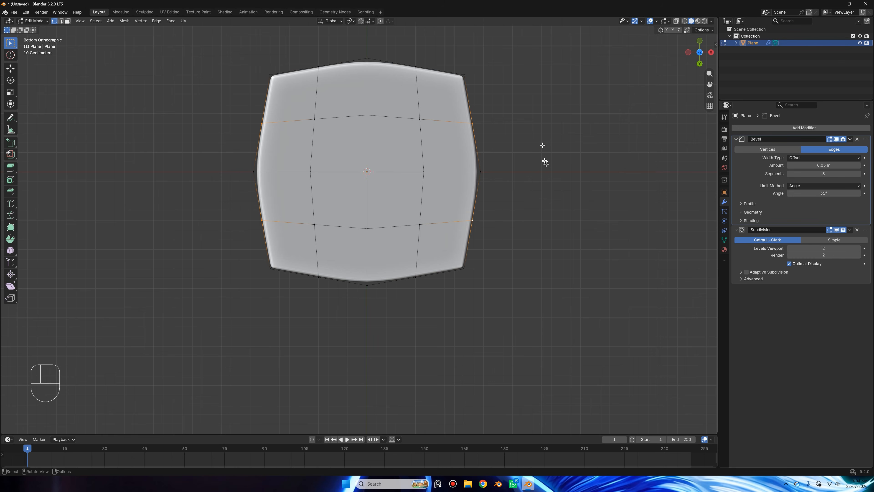
scroll(542, 144, "up", 1)
key("s")
key("x")
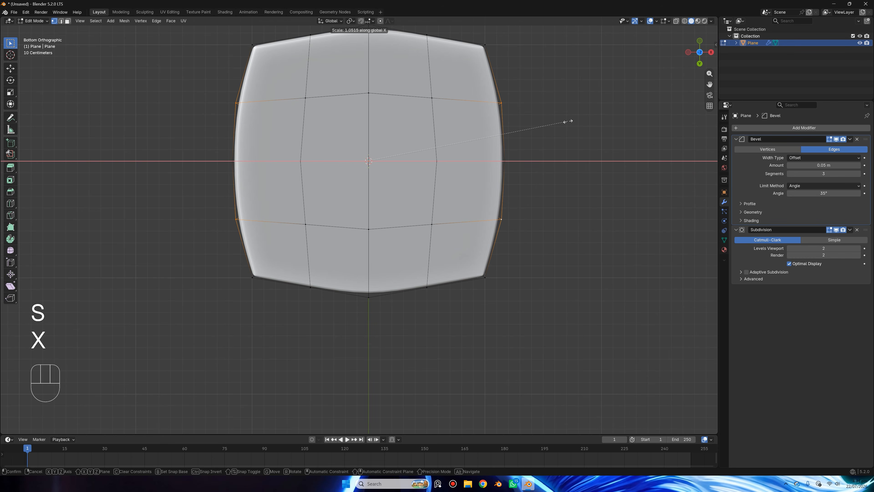
left_click(569, 121)
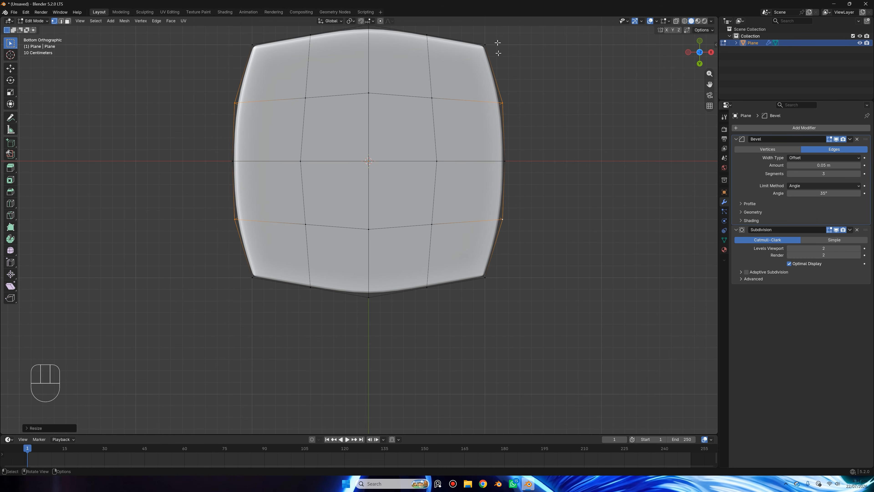
Step: Scale the pair of edge loops running the other way across the base to about 1.05 along Y, and return to Object Mode
left_click(425, 280)
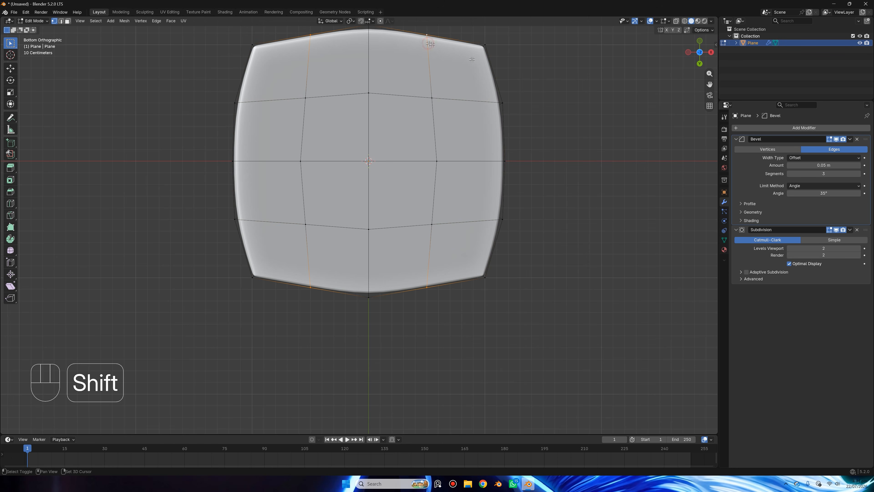
scroll(429, 44, "down", 1)
key("s")
key("y")
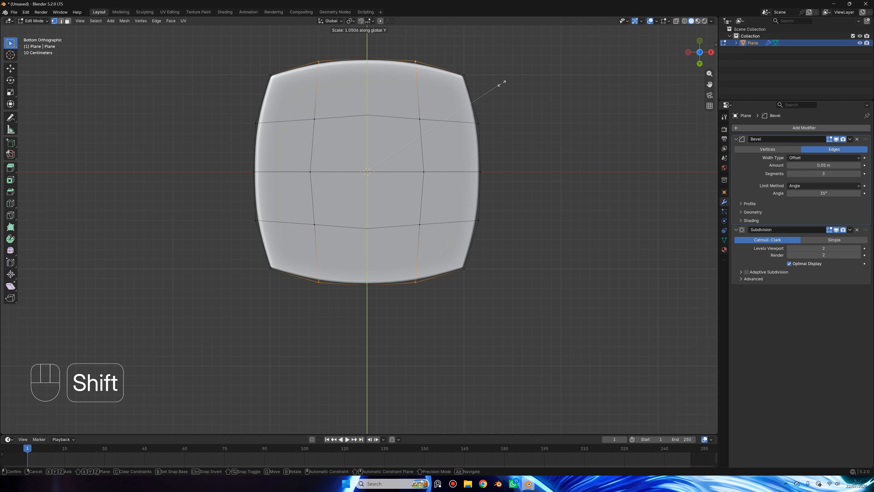
left_click(501, 83)
key("Tab")
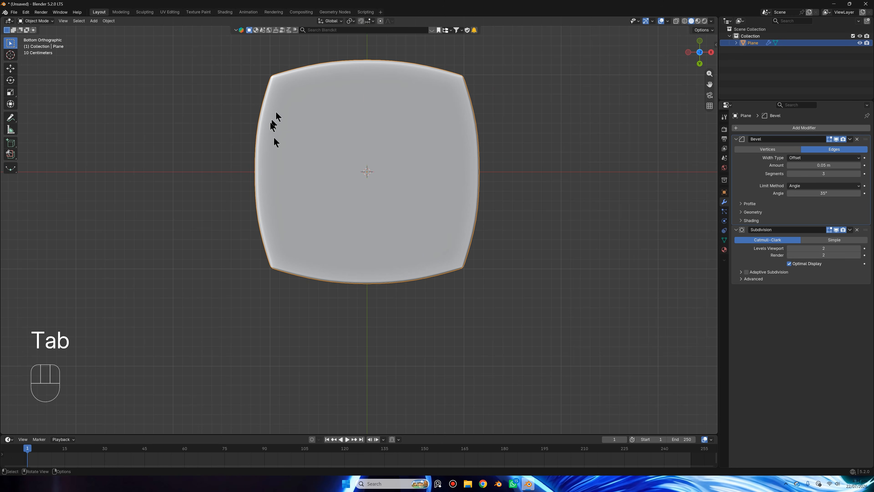
Step: Examine the bottle body from several sides, checking the curved base outline and the edges running up to the round top
scroll(443, 207, "down", 3)
middle_click_drag(460, 180, 491, 268)
scroll(459, 215, "down", 2)
middle_click_drag(435, 209, 505, 204)
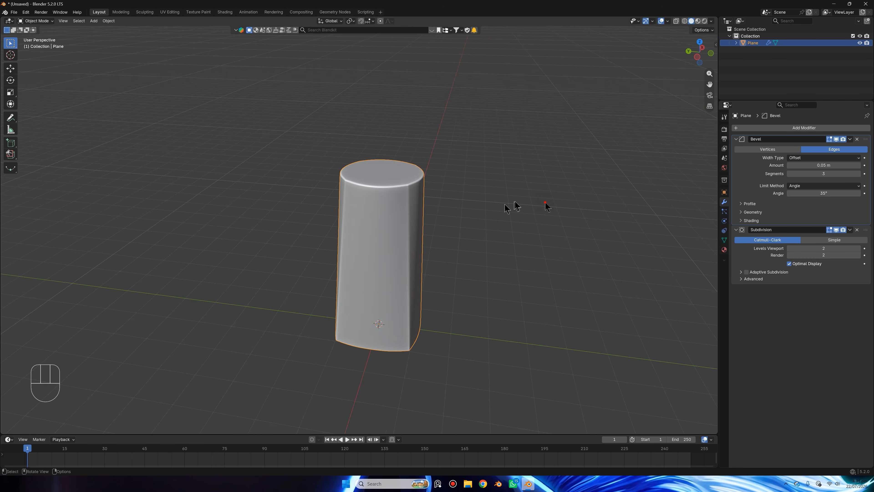
left_click(575, 231)
scroll(537, 207, "down", 3)
middle_click_drag(463, 158, 401, 142)
middle_click_drag(449, 140, 407, 135, "shift")
middle_click_drag(405, 135, 400, 175)
scroll(425, 154, "up", 4)
key("Tab")
middle_click_drag(437, 143, 435, 140)
key("Tab")
scroll(436, 136, "down", 2)
scroll(435, 140, "up", 2)
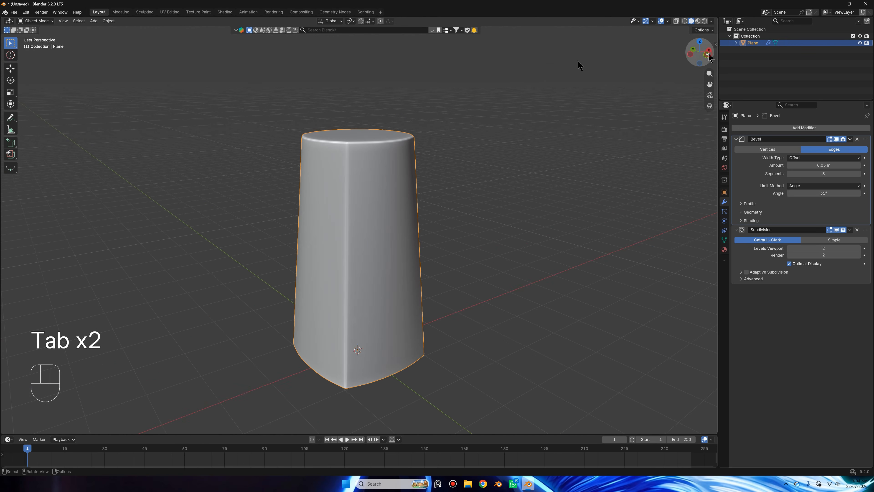
Step: Select all faces of the body's round top in Edit Mode and separate the selection into its own object
scroll(482, 209, "up", 3)
middle_click_drag(464, 215, 476, 236, "shift")
key("Tab")
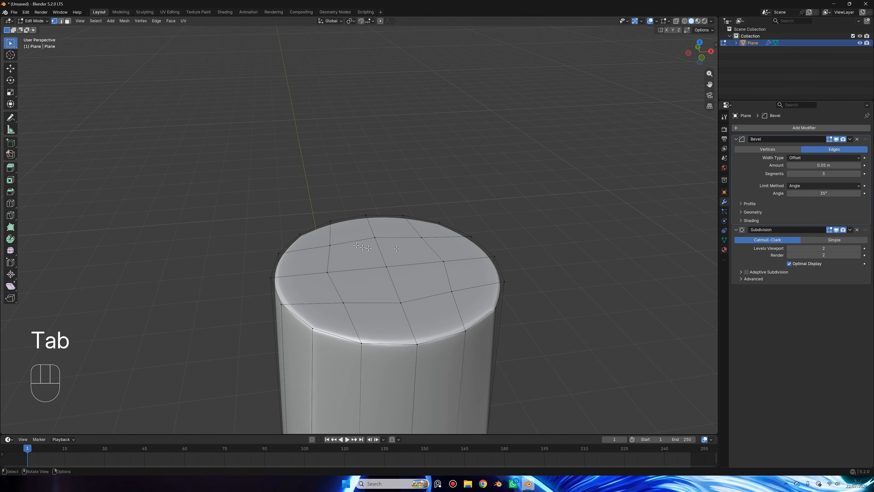
key("3")
left_click(308, 237)
left_click(478, 301, "ctrl")
key("ctrl+z")
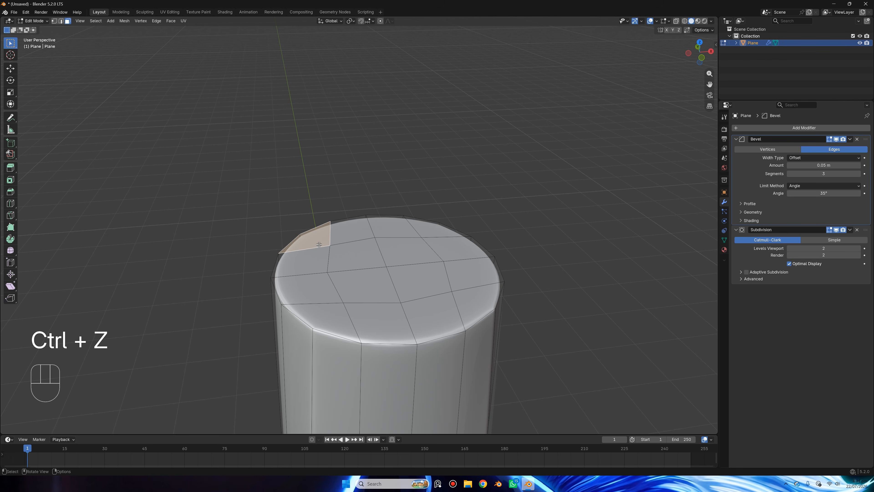
left_click(481, 297, "ctrl+shift")
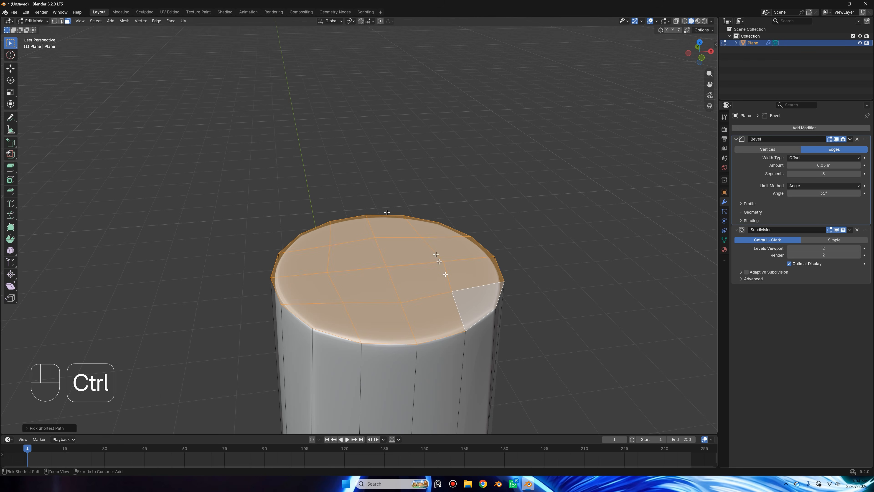
key("p")
left_click(410, 229)
key("Tab")
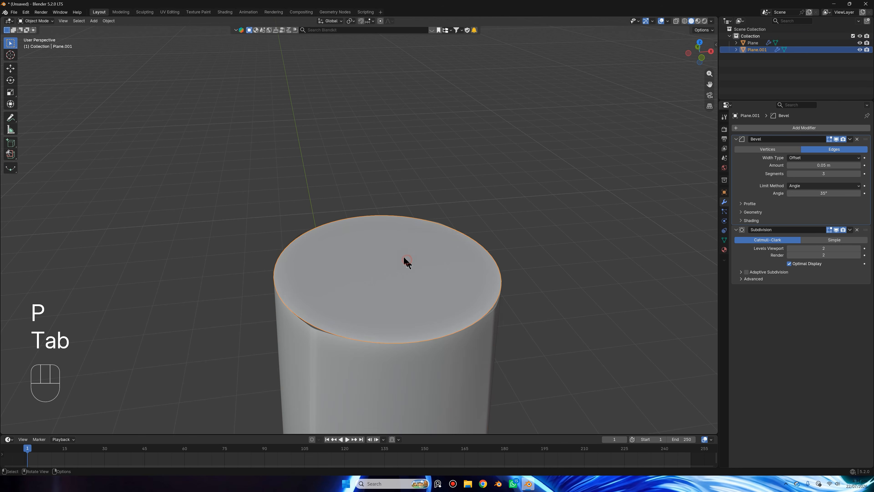
Step: Extrude all faces of the separated top disc 0.2 m upward to form the collar, and return to Object Mode
left_click(406, 261)
key("g")
right_click(425, 191)
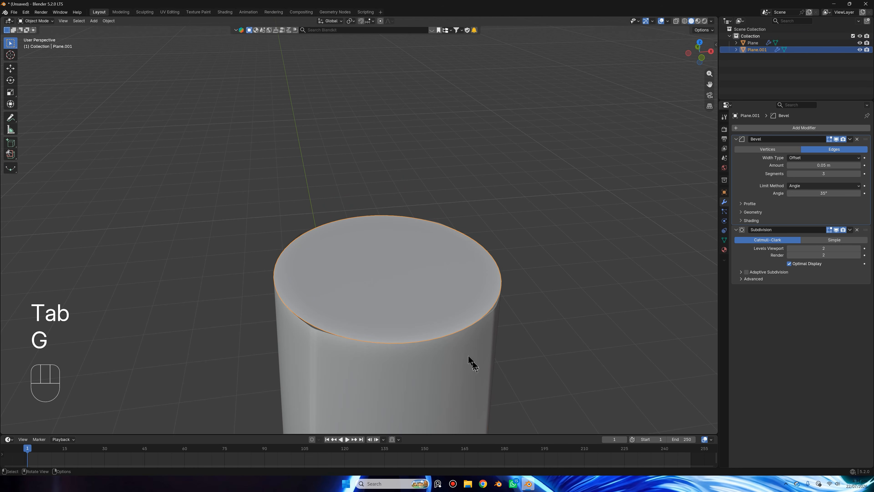
left_click(698, 46)
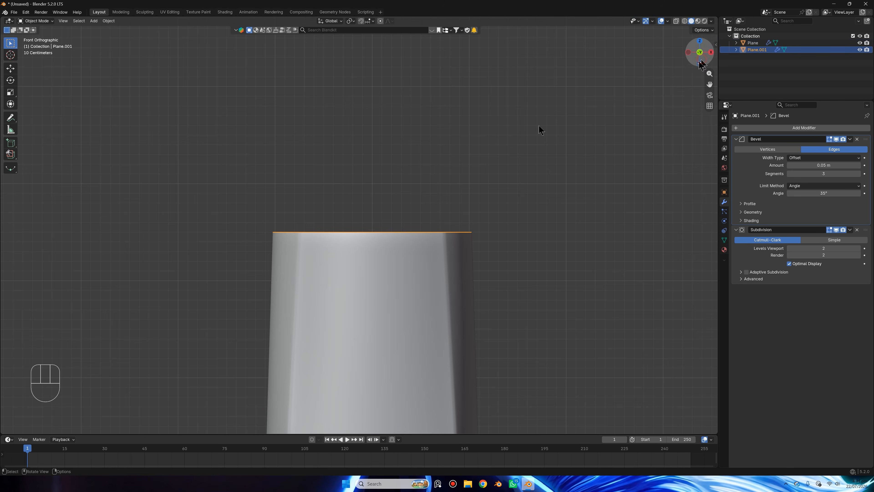
key("Tab")
key("a")
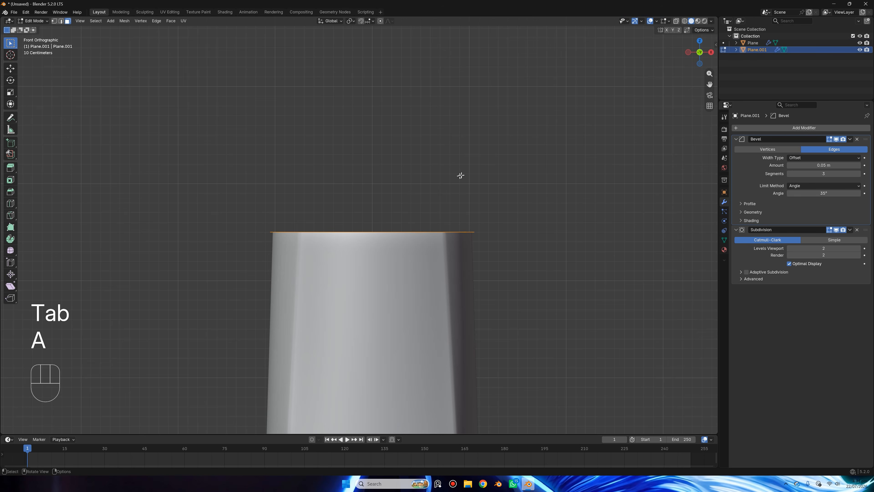
key("1")
scroll(462, 175, "up", 2)
key("e")
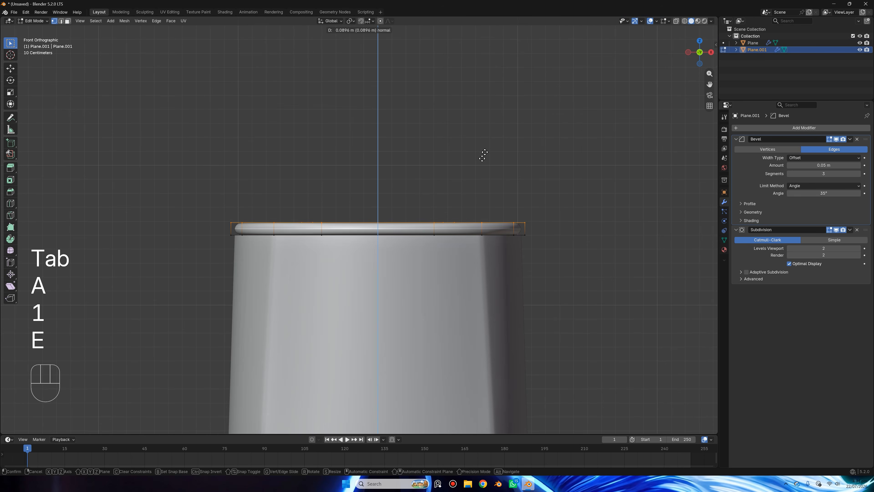
key("ctrl")
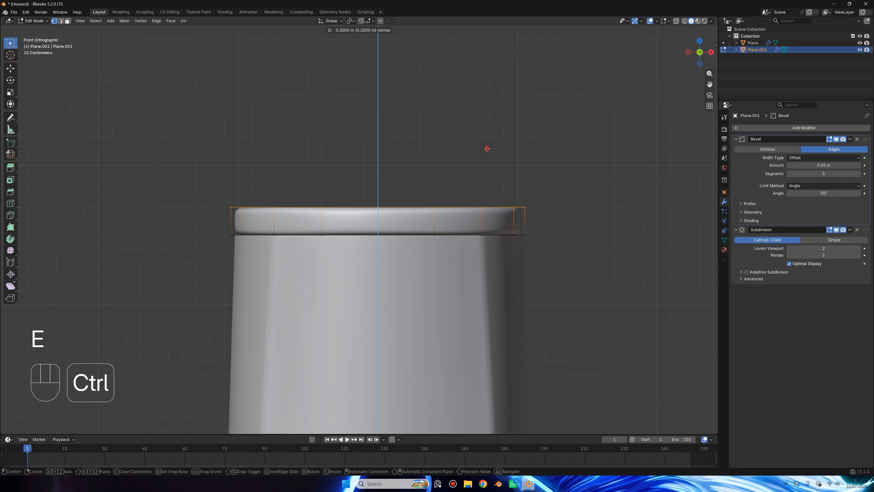
left_click(487, 149)
scroll(474, 146, "down", 3)
middle_click_drag(474, 146, 518, 185)
key("Tab")
Step: Set the collar's Bevel modifier amount to 0.02 m
scroll(517, 185, "up", 3)
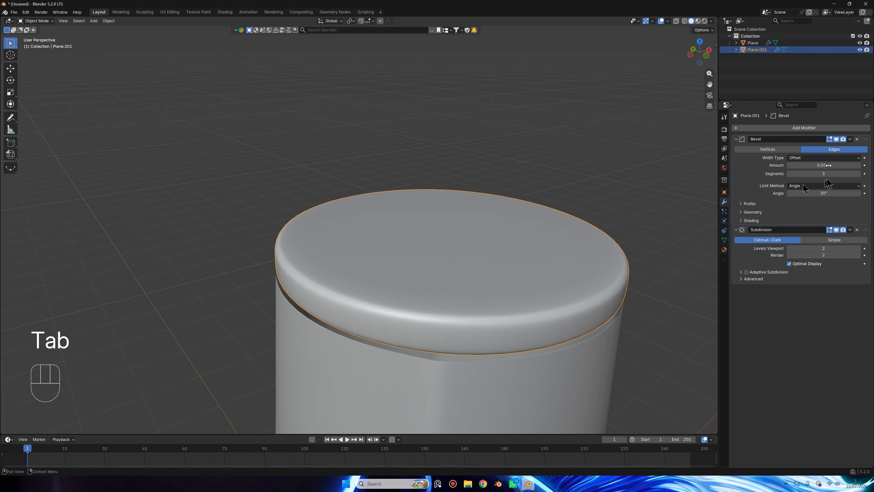
left_click(841, 166)
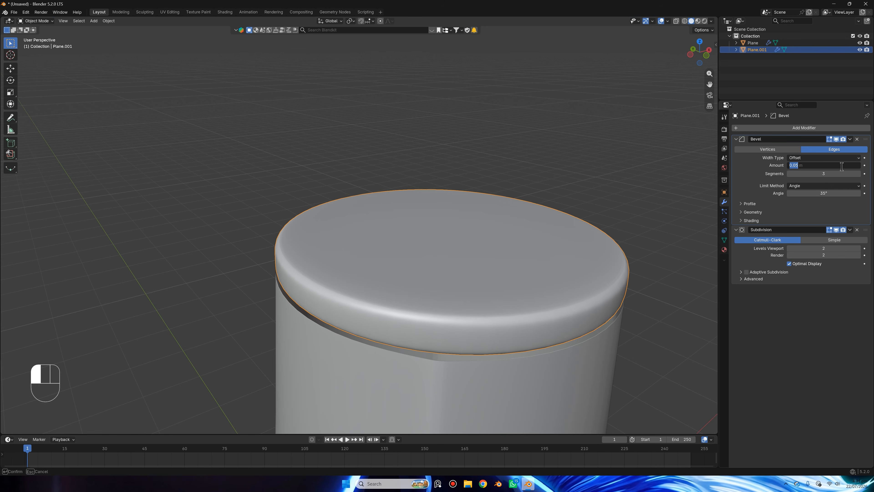
type(".02")
key("Return")
scroll(556, 244, "down", 4)
middle_click_drag(556, 244, 427, 264)
scroll(471, 238, "up", 3)
Step: Select the open top edge loop of the body in Edit Mode and fill it with a face
left_click(491, 337)
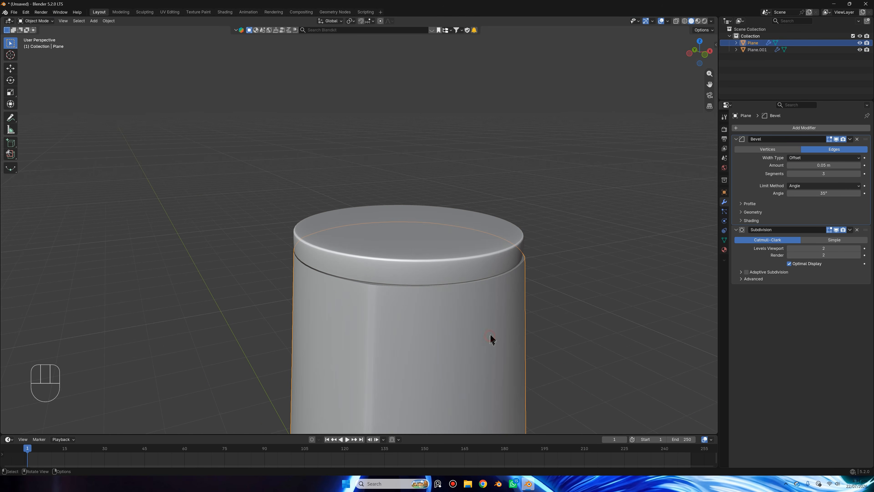
key("Tab")
left_click(388, 283, "alt")
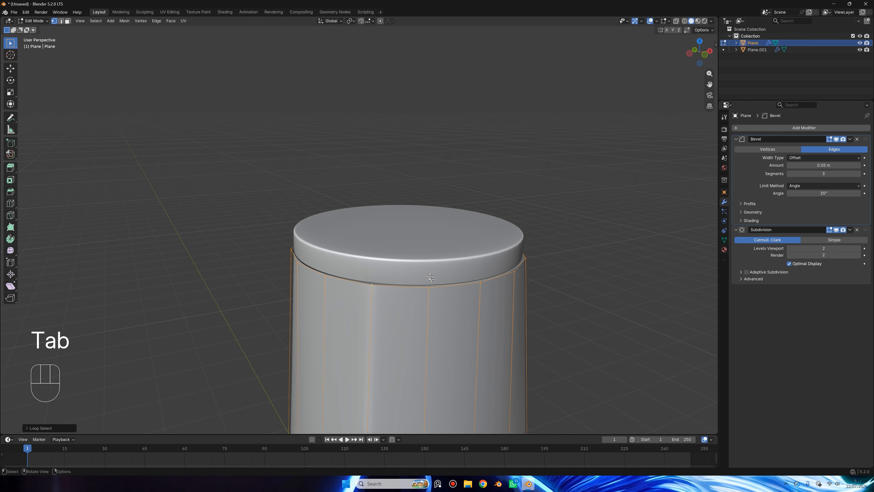
key("f")
key("Tab")
middle_click_drag(425, 298, 450, 287)
left_click(612, 281)
Step: Set the body's Bevel modifier amount to 0.03 m
middle_click_drag(532, 239, 458, 241)
scroll(493, 272, "up", 3)
scroll(465, 238, "up", 2)
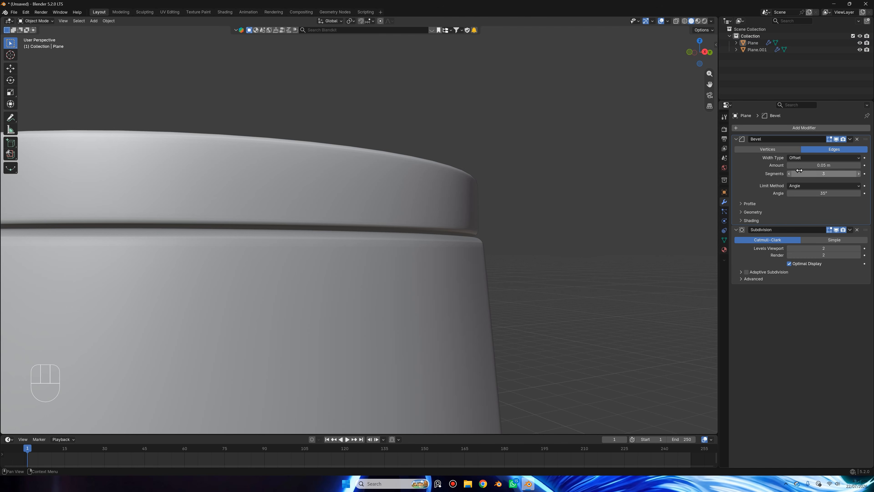
left_click(810, 167)
type(".")
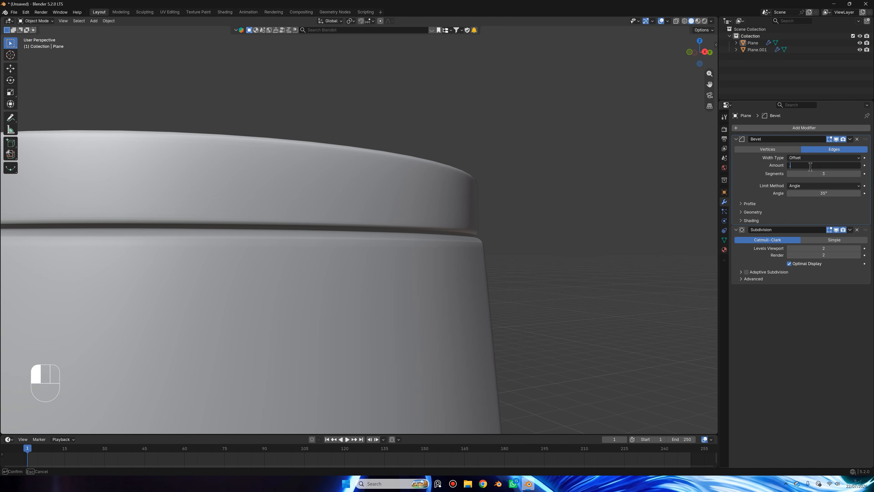
type("03")
key("Return")
Step: Set the body's Bevel modifier amount to 0.04 m
scroll(562, 171, "down", 5)
middle_click_drag(562, 172, 363, 203)
middle_click_drag(325, 277, 498, 216)
left_click(826, 165)
type(".04")
key("Return")
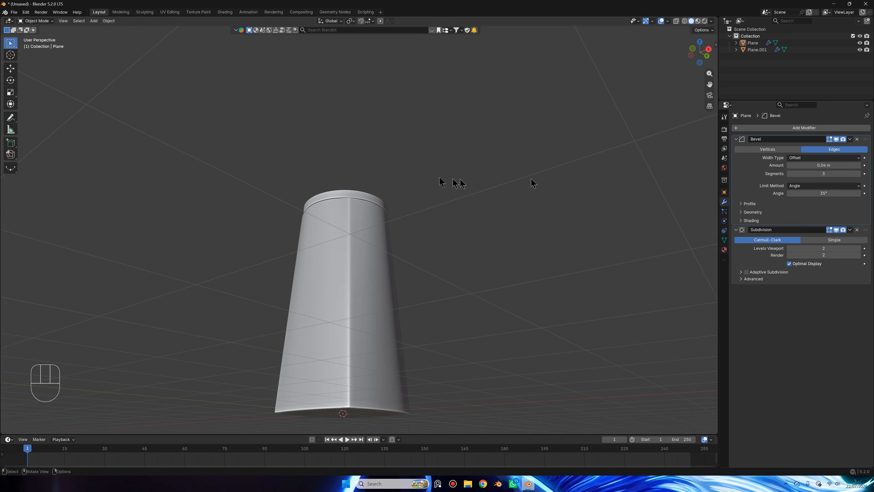
Step: Examine the collar disc and its seam with the body from above and from the sides
middle_click_drag(444, 182, 404, 221)
scroll(404, 221, "up", 5)
left_click(384, 249)
left_click(699, 42)
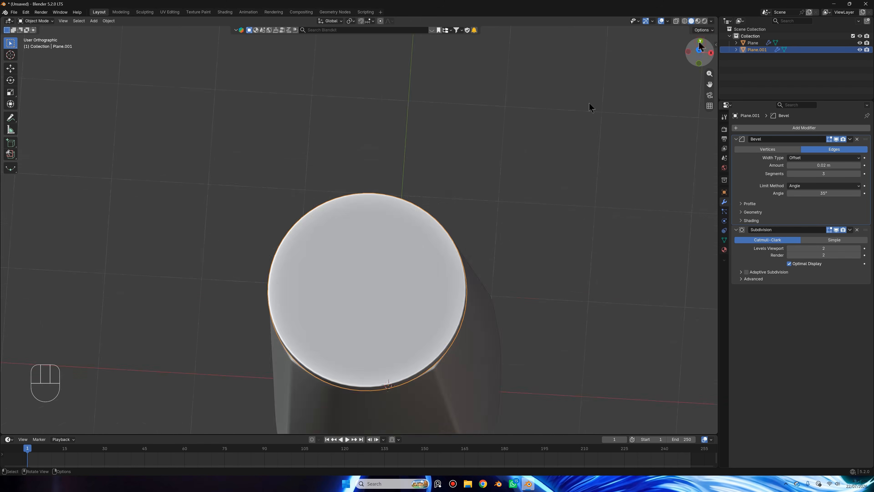
scroll(501, 147, "up", 2)
middle_click_drag(501, 147, 519, 93)
scroll(519, 92, "down", 4)
left_click(610, 223)
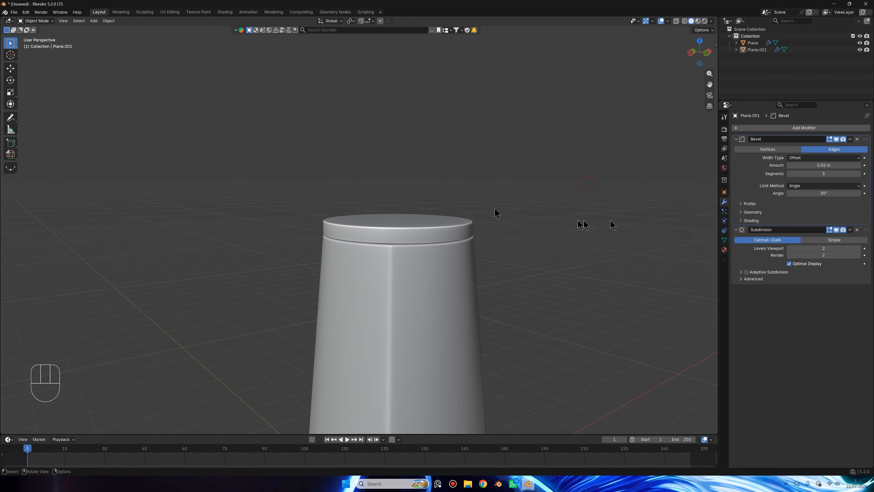
scroll(496, 211, "down", 3)
middle_click_drag(495, 211, 435, 215)
scroll(414, 184, "down", 3)
scroll(435, 172, "up", 4)
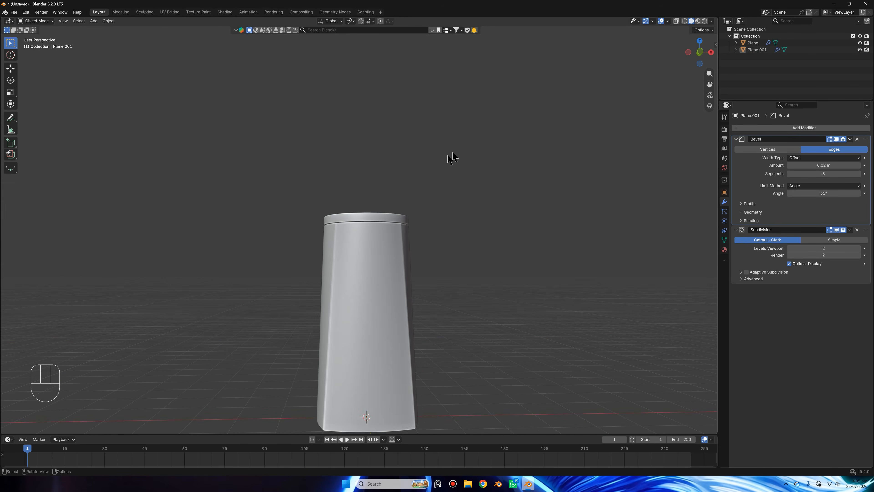
scroll(446, 162, "down", 4)
middle_click_drag(448, 163, 474, 175)
scroll(338, 160, "up", 3)
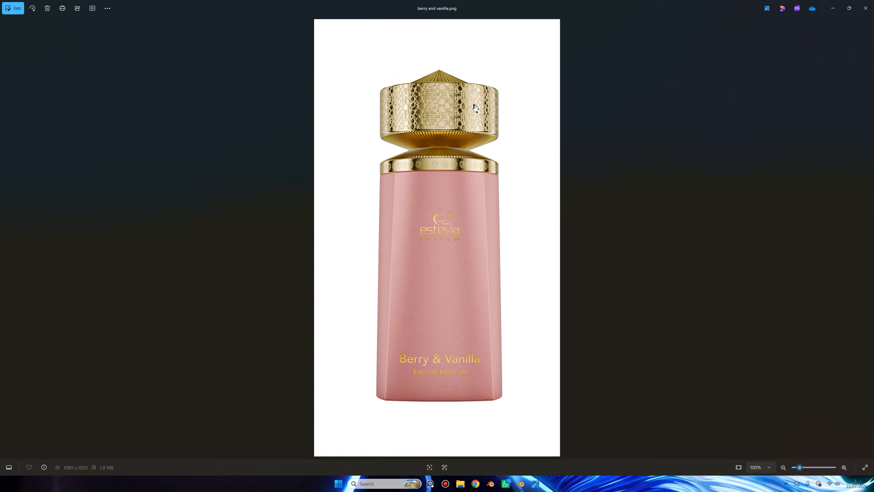
Step: Examine the gold collar, the fluted cones and the patterned cap in the berry and vanilla reference image, and return to Blender
scroll(474, 260, "up", 6)
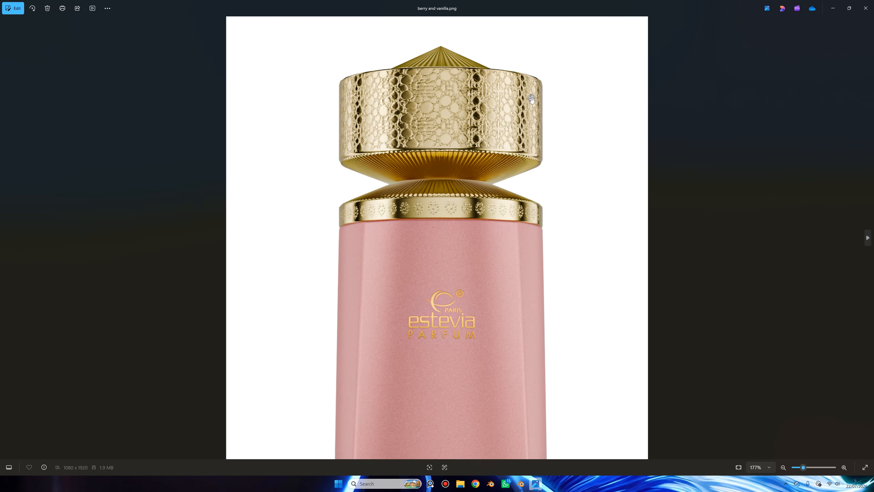
scroll(484, 233, "up", 3)
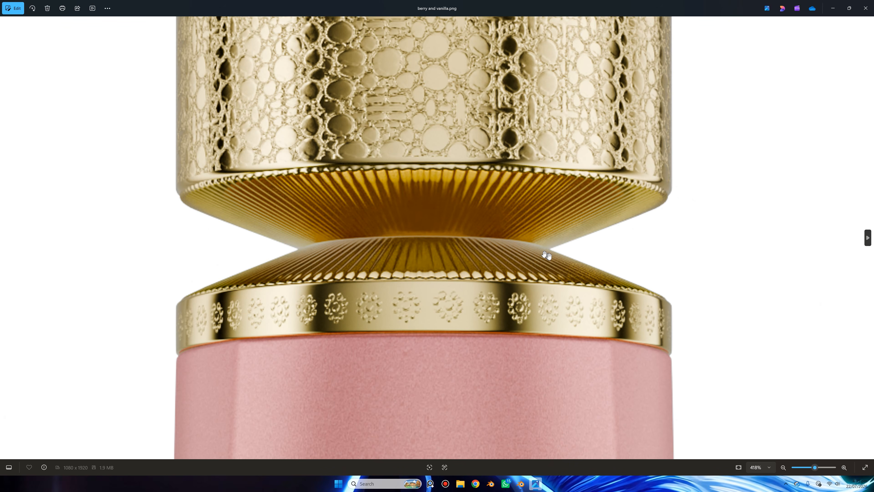
scroll(294, 260, "down", 5)
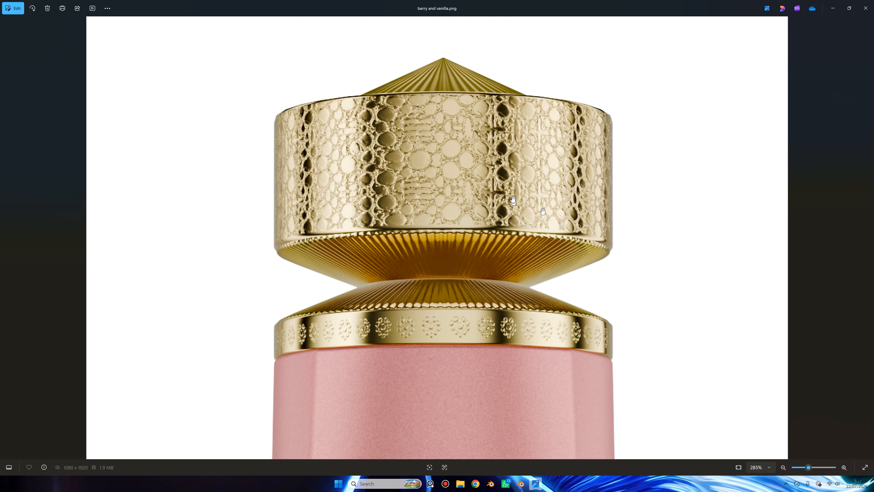
scroll(476, 186, "up", 5)
scroll(476, 186, "up", 3)
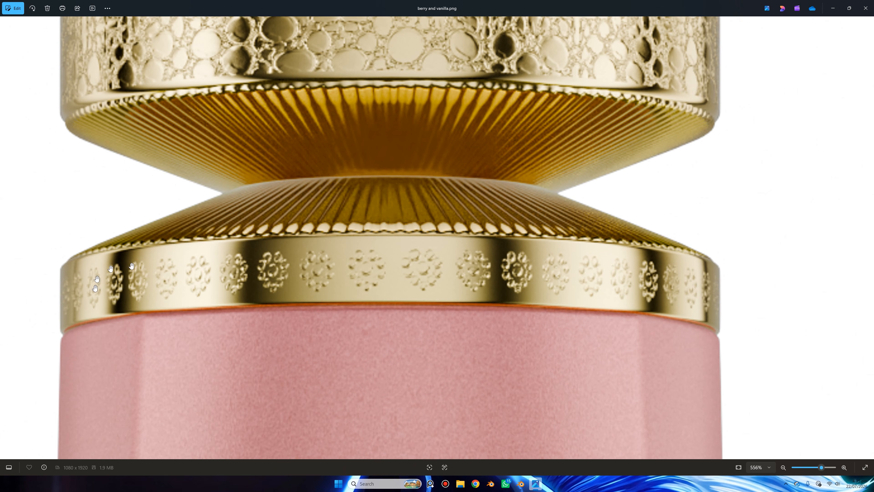
left_click_drag(236, 187, 239, 258)
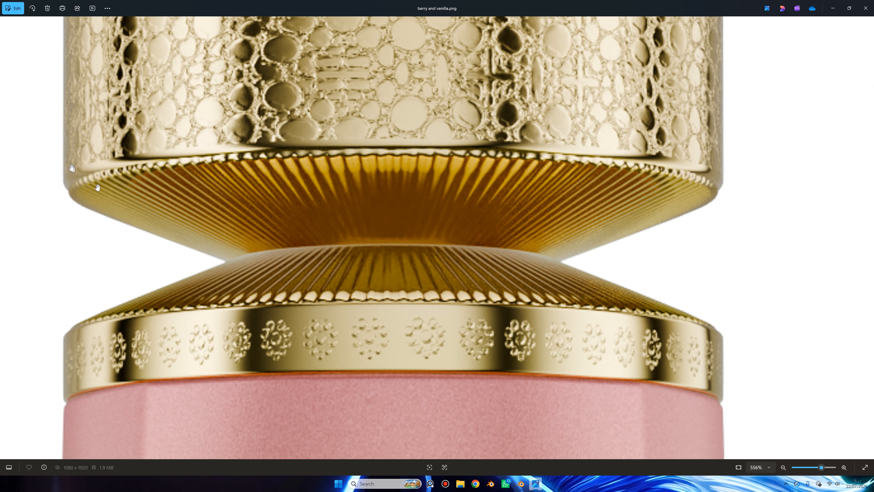
scroll(238, 150, "down", 5)
left_click_drag(253, 175, 302, 279)
scroll(473, 163, "up", 5)
left_click_drag(322, 74, 339, 106)
scroll(339, 105, "down", 2)
scroll(362, 100, "down", 1)
left_click_drag(401, 82, 436, 131)
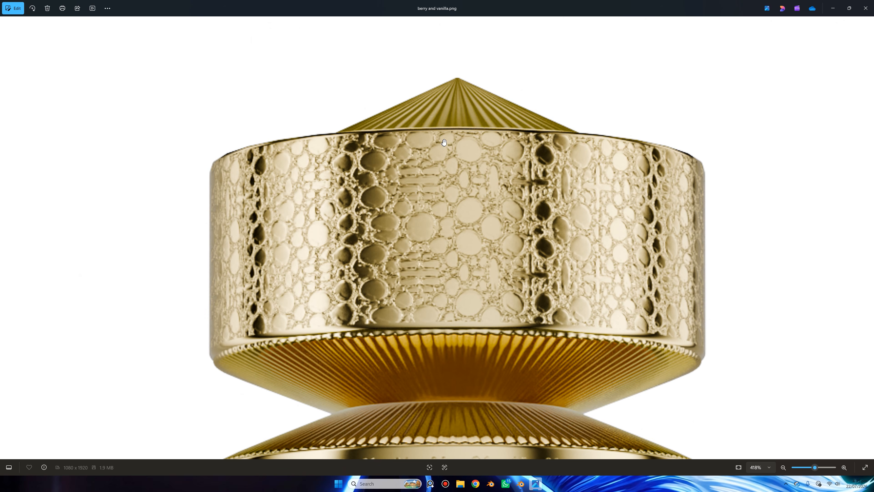
left_click(862, 7)
scroll(447, 222, "up", 3)
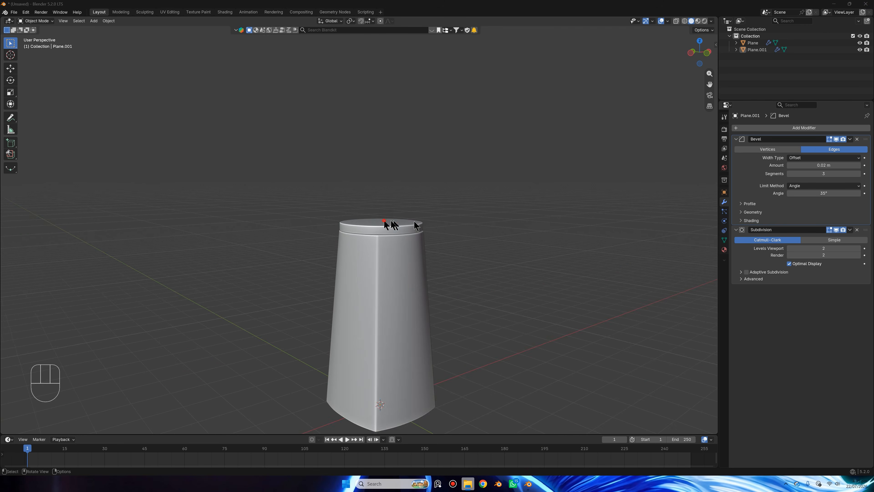
Step: Delete the faces closing the top of the collar disc
left_click(391, 225)
scroll(454, 207, "up", 3)
middle_click_drag(456, 206, 416, 226)
key("Tab")
scroll(417, 226, "up", 3)
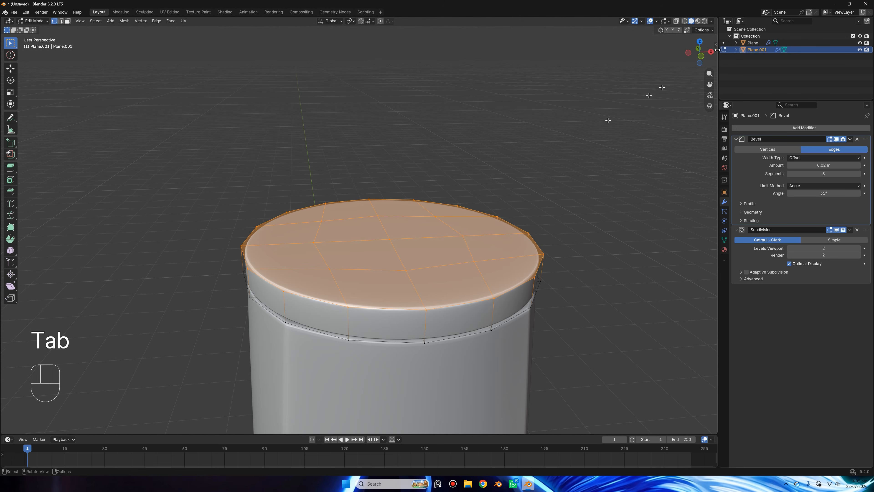
key("x")
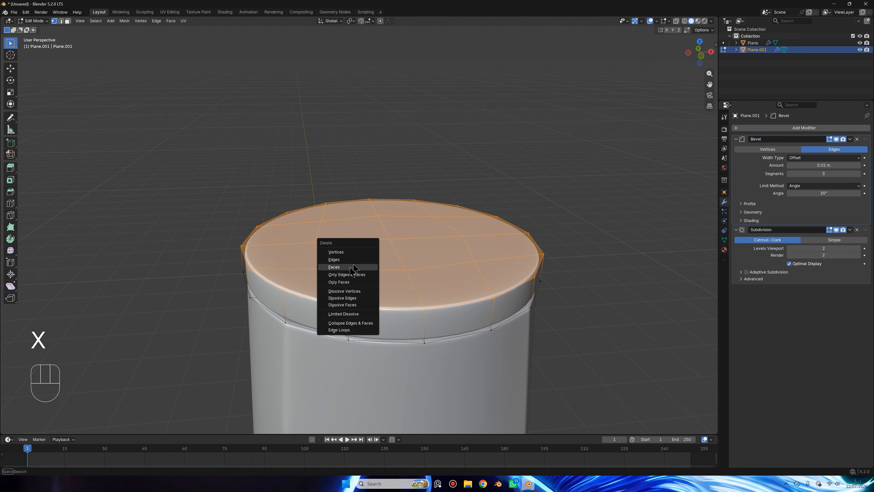
left_click(354, 269)
Step: Extrude the collar's open top edge loop upward along Z about 0.35 m and scale it in to about a third of its width
left_click(378, 313, "alt")
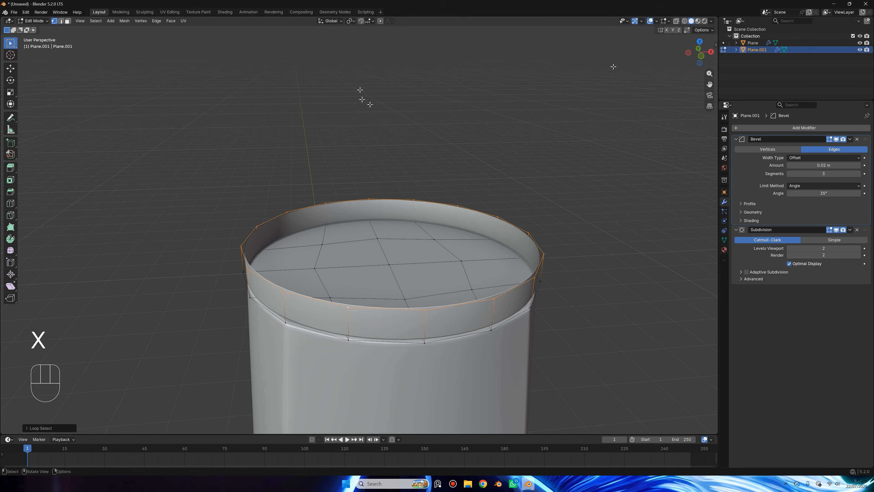
left_click(701, 57)
middle_click_drag(492, 185, 486, 208, "shift")
scroll(533, 188, "up", 1)
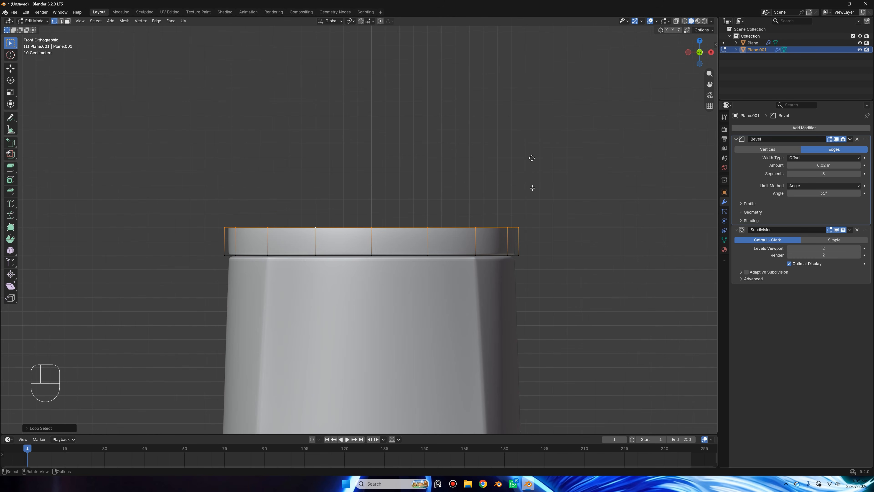
key("e")
key("z")
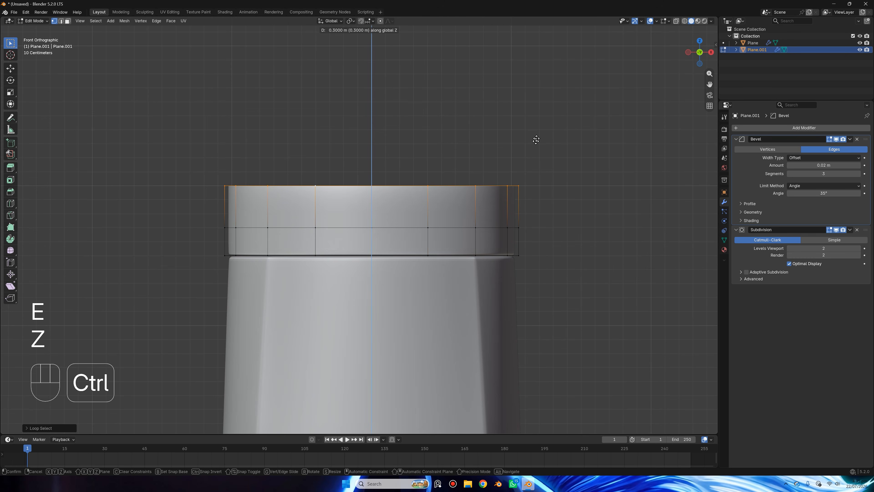
left_click(538, 137)
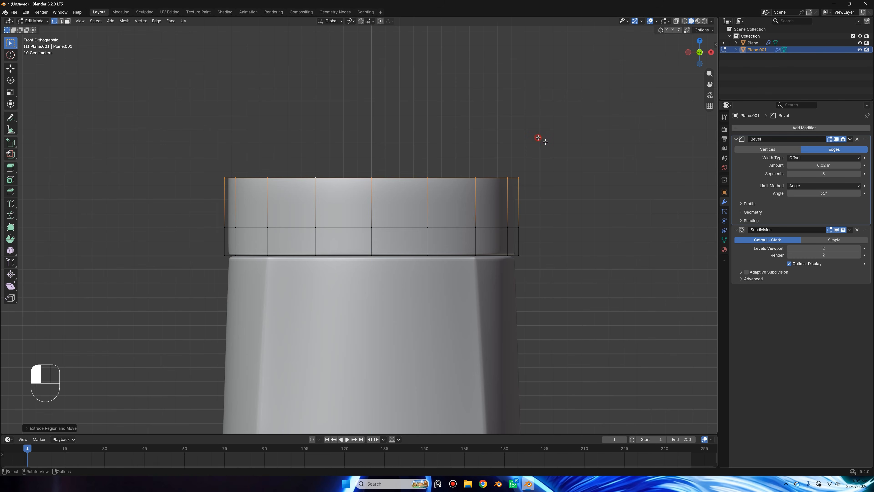
key("s")
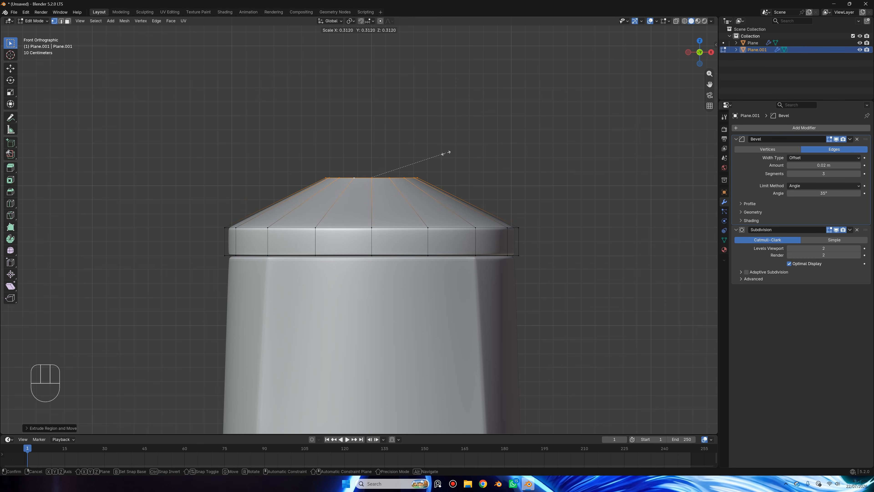
left_click(453, 152)
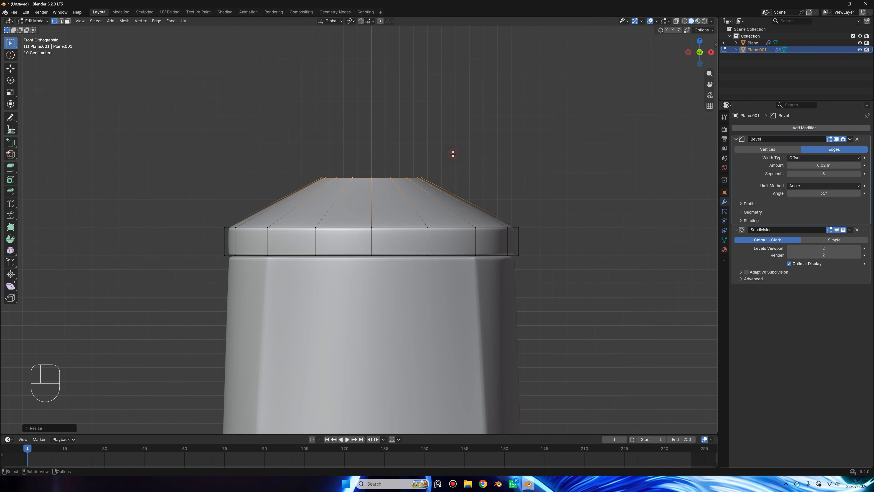
Step: Examine the junction of the two fluted cones between the collar and cap in the reference image, and return to Blender
left_click(468, 484)
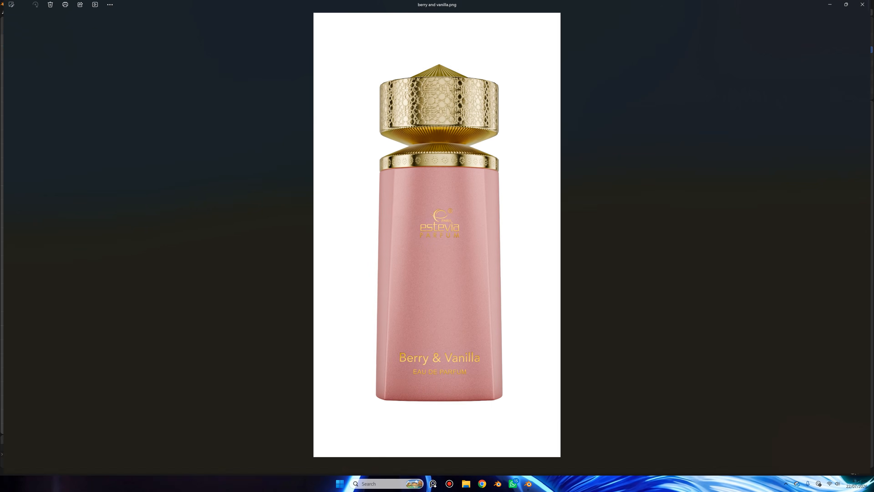
scroll(415, 130, "up", 6)
left_click_drag(448, 138, 434, 226)
scroll(435, 225, "up", 2)
scroll(434, 226, "up", 1)
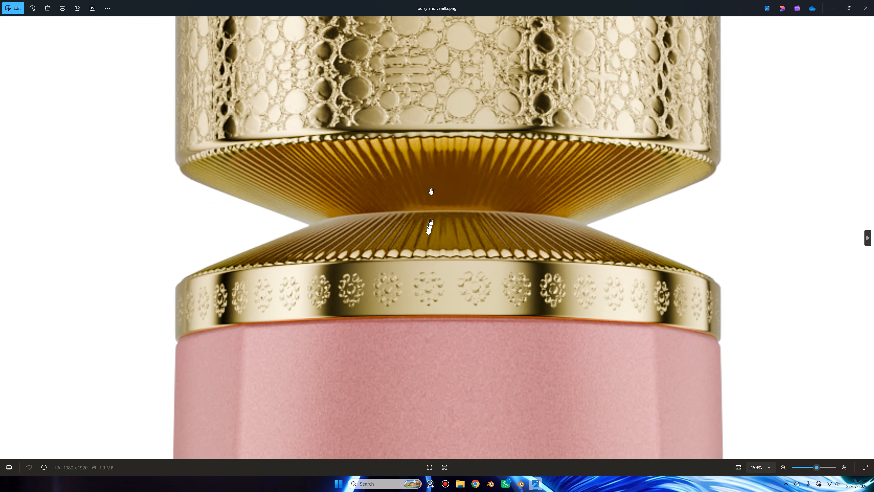
left_click(840, 5)
Step: Lower the collar cone's top edge loop along Z and scale it up about 1.35 times
right_click(407, 151)
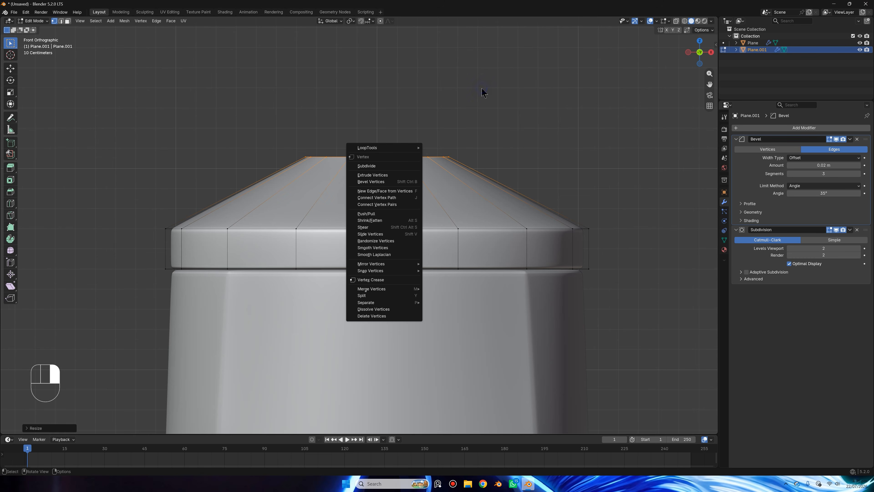
key("g")
key("z")
key("s")
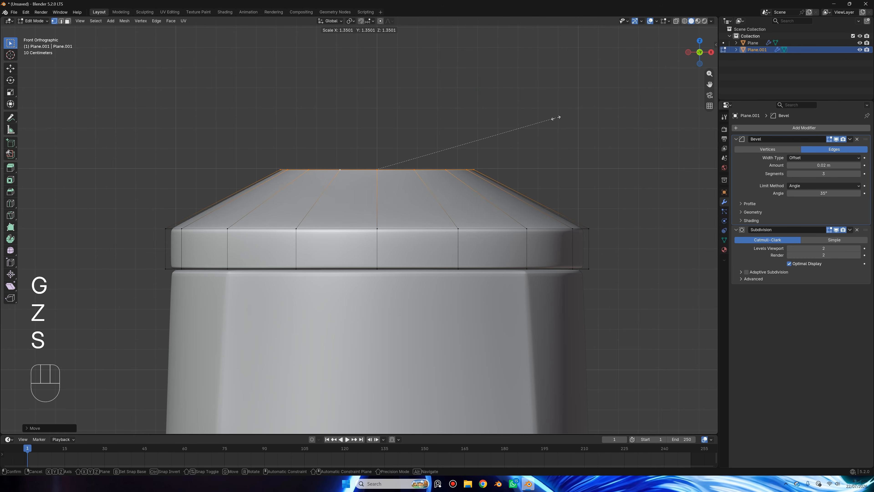
key("g")
key("z")
left_click(560, 123)
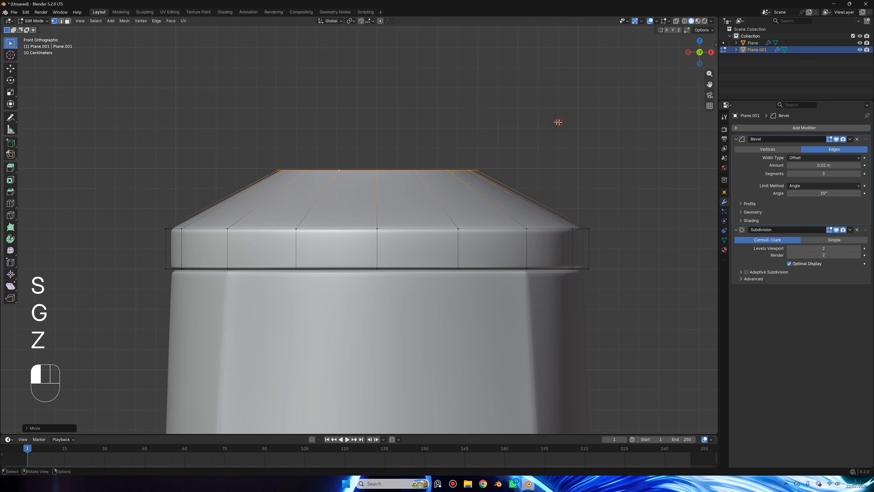
Step: Scale the collar cone's top edge loop up again by about 1.08
scroll(556, 156, "down", 7)
key("Tab")
key("Tab")
key("s")
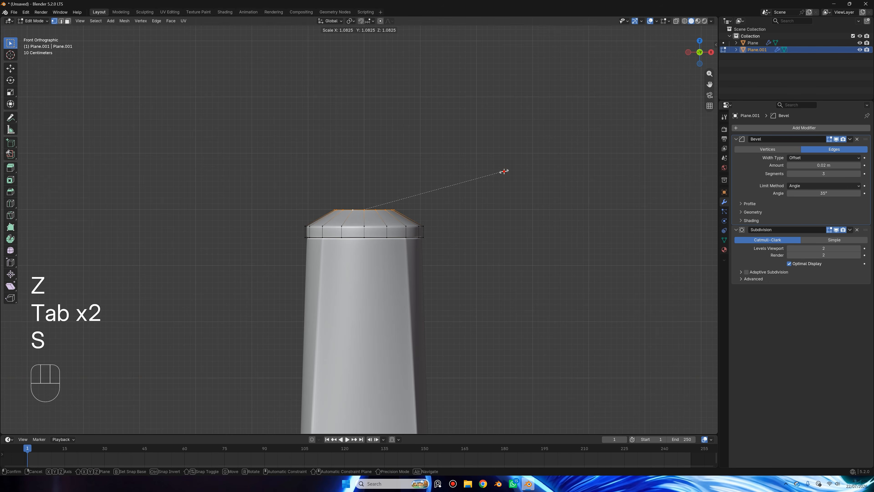
scroll(490, 170, "up", 5)
Step: Duplicate the cone's top edge loop in place, separate it into its own object and select that ring in Object Mode
left_click(485, 193, "shift")
middle_click_drag(485, 193, 488, 212, "shift")
key("shift+d")
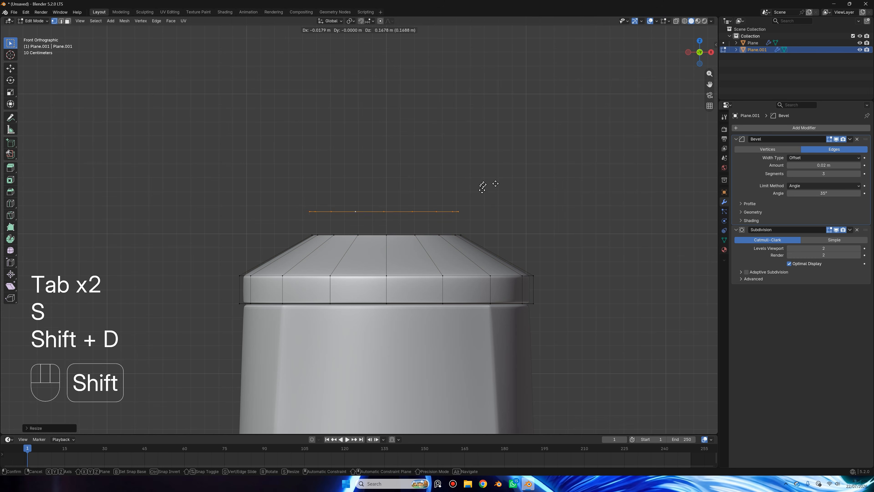
right_click(498, 195)
key("p")
left_click(498, 198)
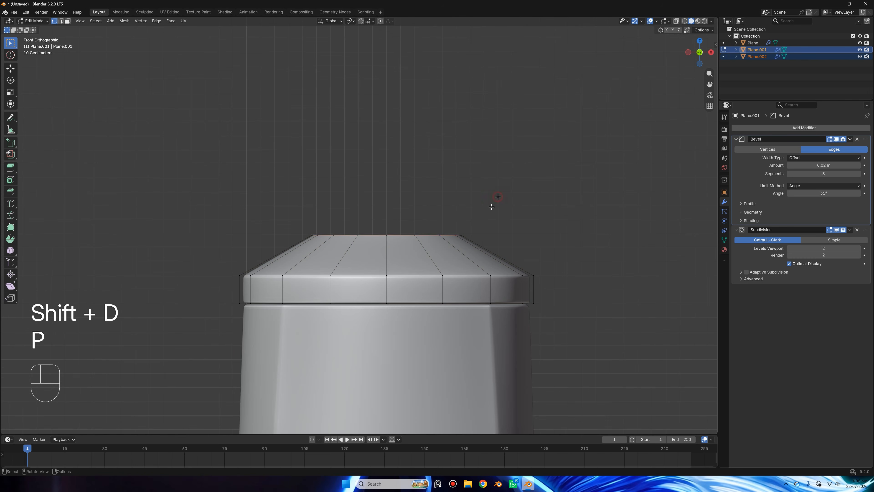
key("Tab")
left_click(457, 235)
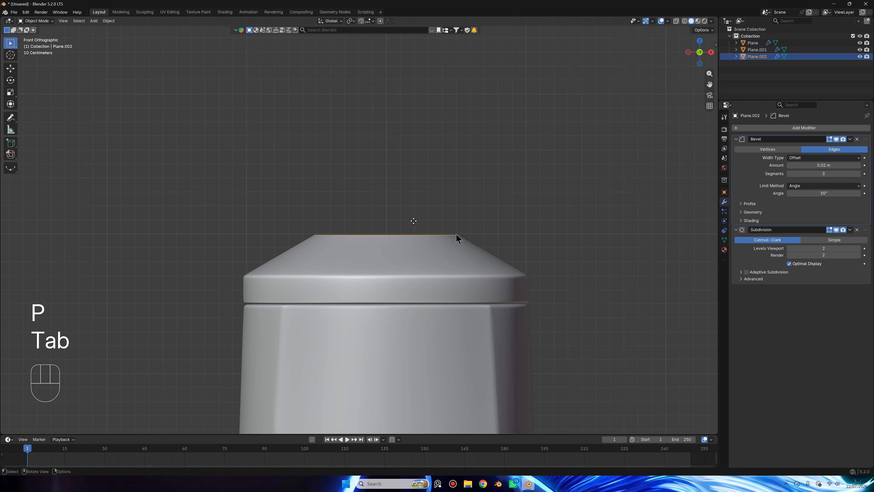
key("g")
right_click(452, 159)
middle_click_drag(453, 162, 484, 199)
key("g")
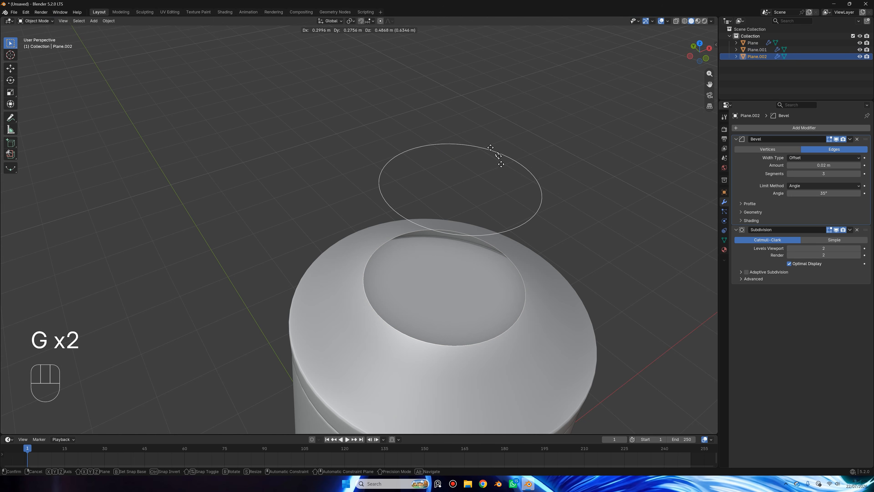
right_click(482, 171)
Step: Set the separated ring's origin to its geometry
right_click(444, 180)
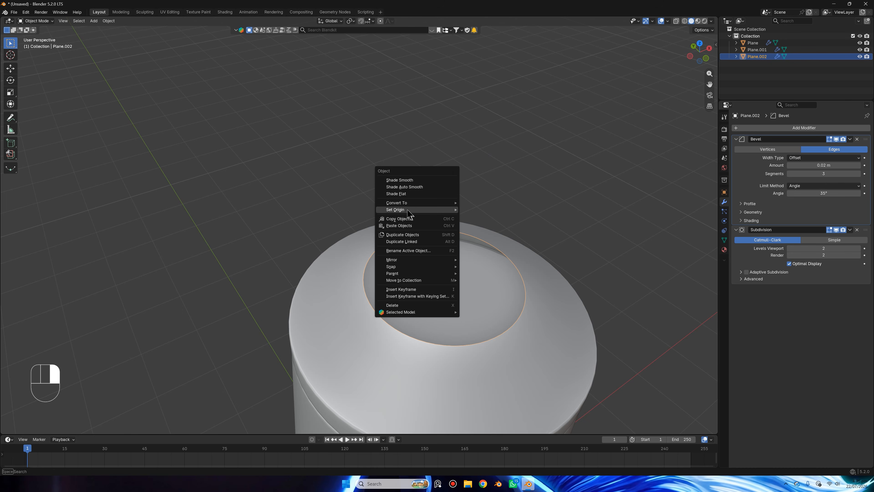
mouse_move(418, 209)
left_click(482, 217)
key("r")
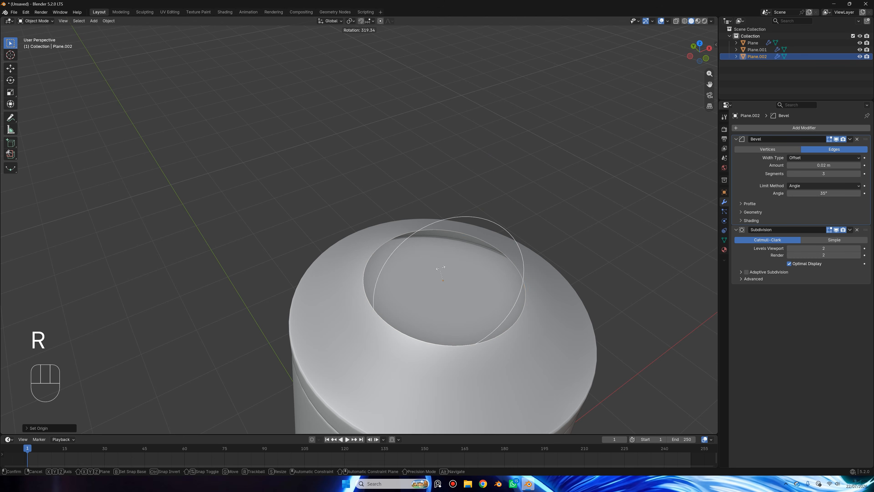
right_click(647, 165)
Step: Extrude the separated ring upward along Z about 0.4 m and scale its top loop out to the collar's width, forming an inverted cone
left_click(706, 58)
scroll(545, 163, "up", 3)
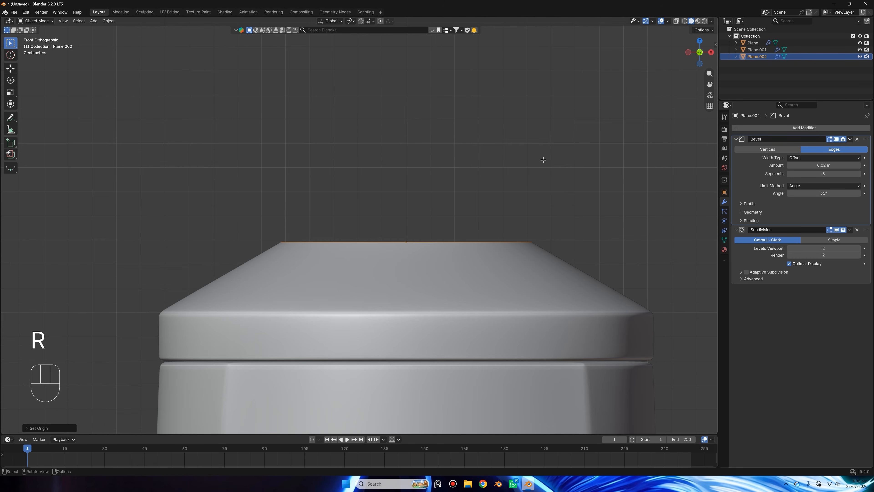
key("Tab")
scroll(518, 160, "down", 2)
middle_click_drag(514, 174, 500, 208, "shift")
key("a")
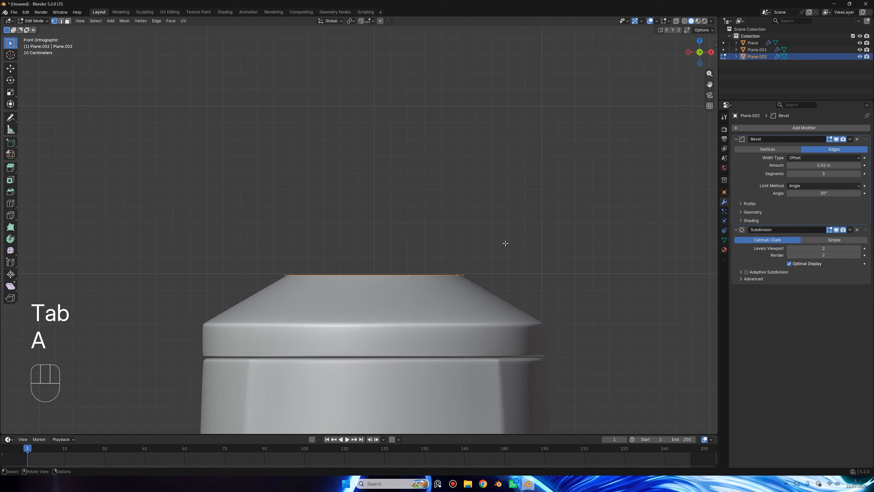
key("e")
key("z")
key("ctrl")
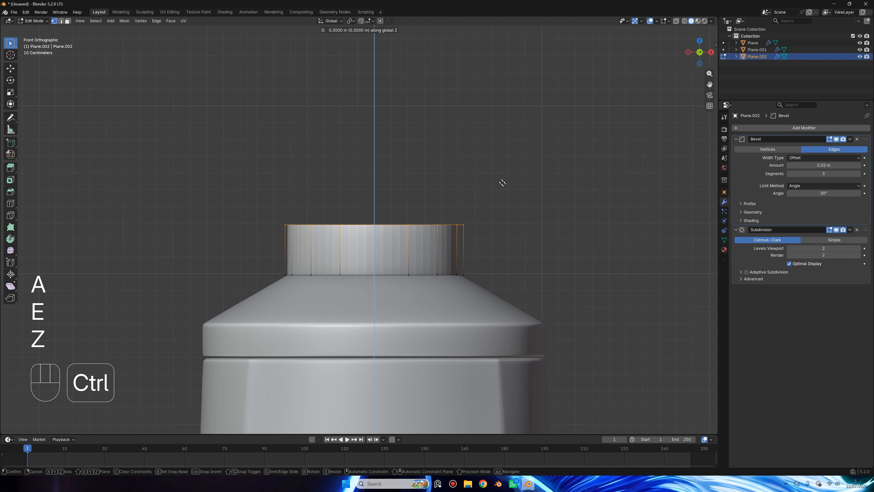
left_click(489, 180)
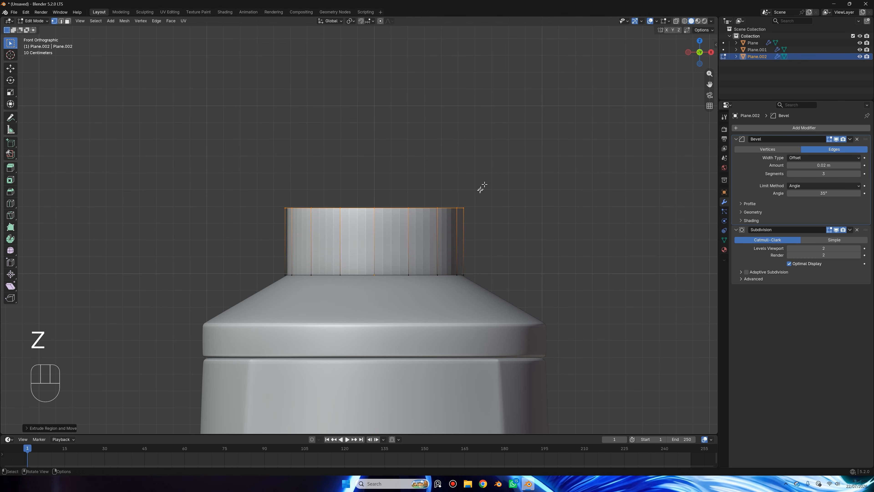
key("s")
left_click(574, 190)
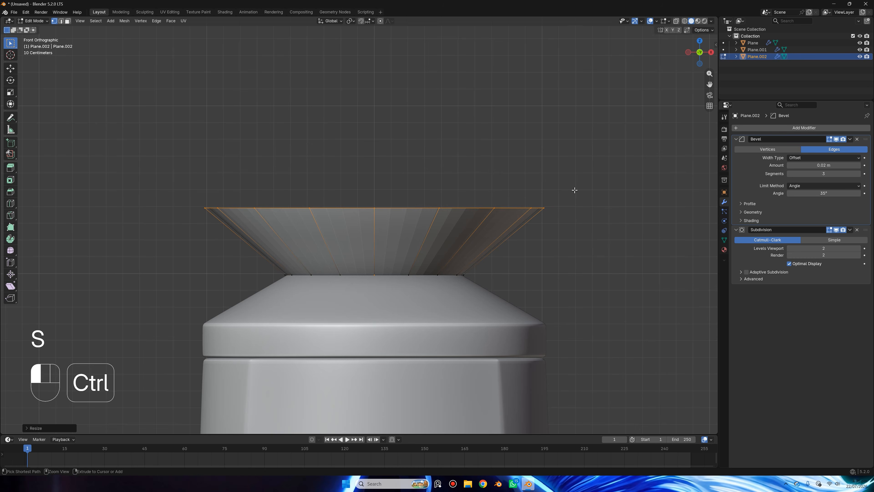
Step: Compare the width of the inverted cone's top loop with the collar's rim by temporarily lowering the loop along Z
key("g")
key("z")
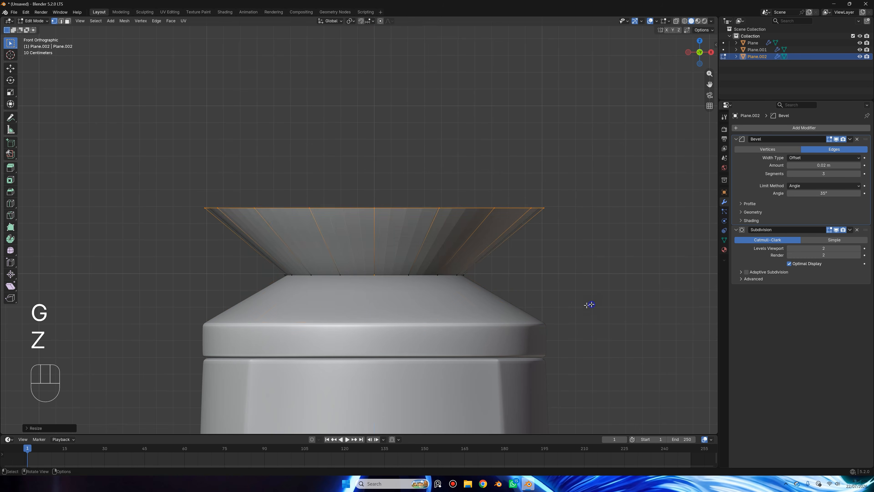
right_click(587, 304)
middle_click_drag(587, 303, 409, 164, "shift")
scroll(409, 164, "up", 4)
middle_click_drag(387, 89, 398, 174, "shift")
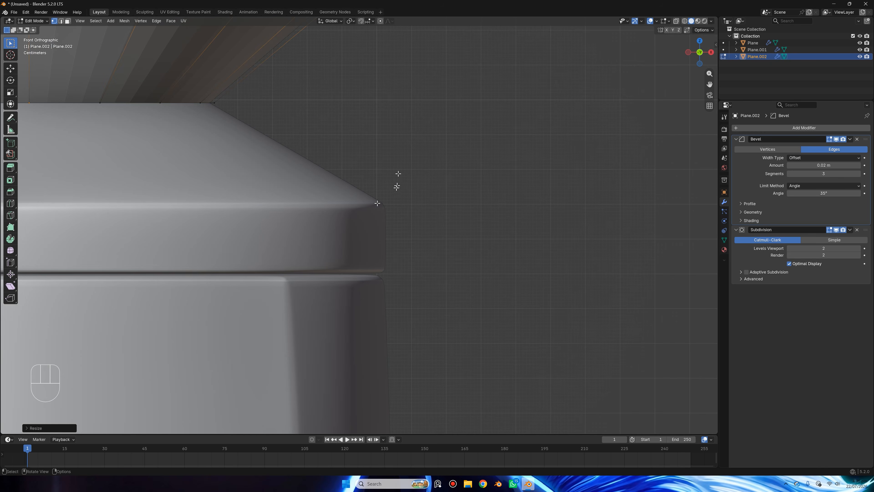
key("g")
key("z")
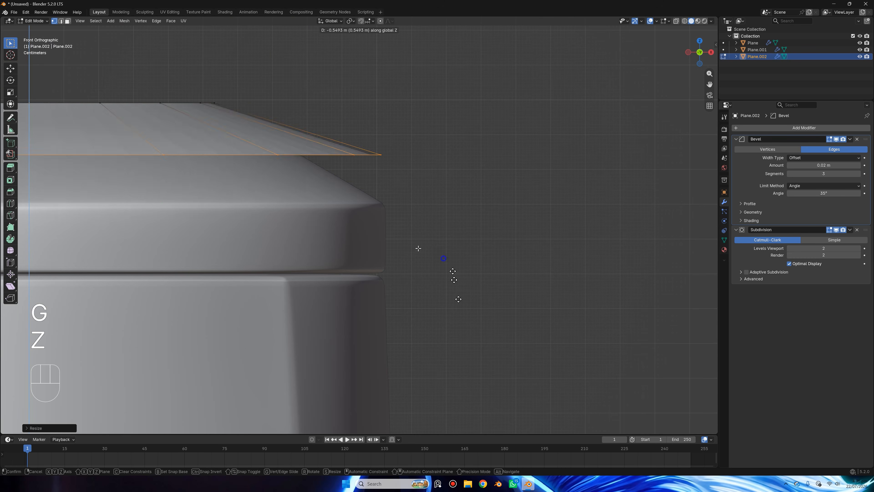
right_click(424, 248)
middle_click_drag(430, 93, 424, 312, "shift")
Step: Scale the inverted cone's top loop up slightly so it reaches just past the collar's rim
key("s")
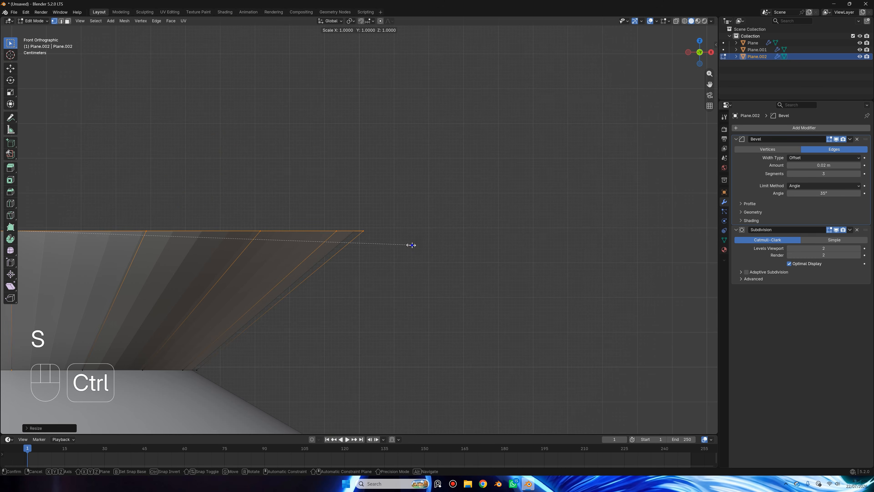
right_click(409, 244, "ctrl")
scroll(407, 233, "up", 8)
key("s")
right_click(454, 233, "ctrl")
scroll(454, 233, "up", 5)
key("s")
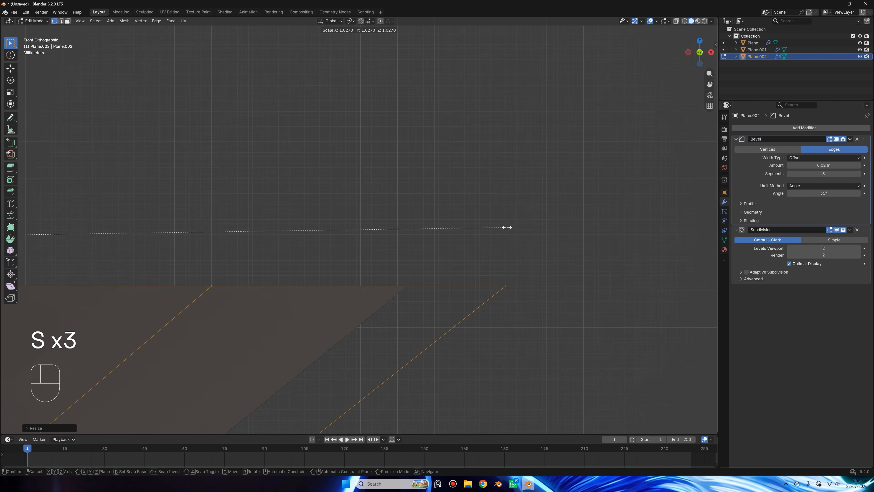
right_click(506, 241, "ctrl")
Step: Lower the widened top loop along Z to the collar's rim for comparison, and undo the move
scroll(424, 263, "down", 8)
key("g")
key("z")
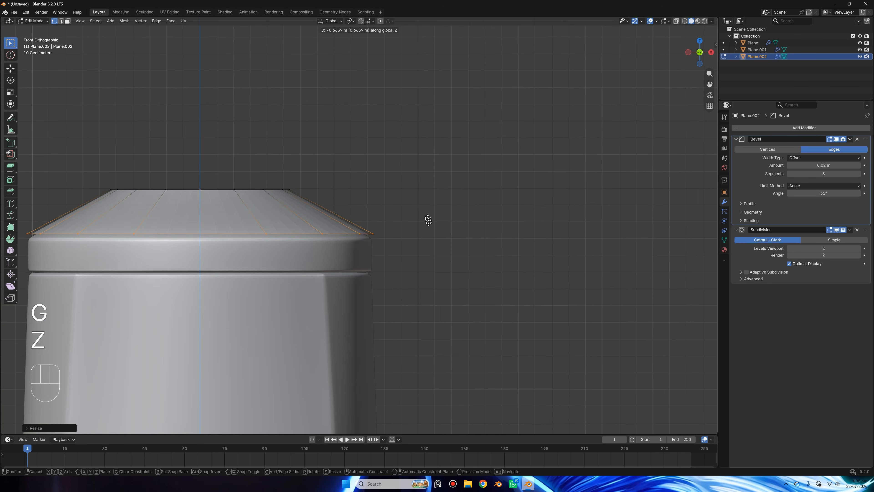
left_click(435, 224)
key("s")
right_click(437, 225)
key("ctrl+z")
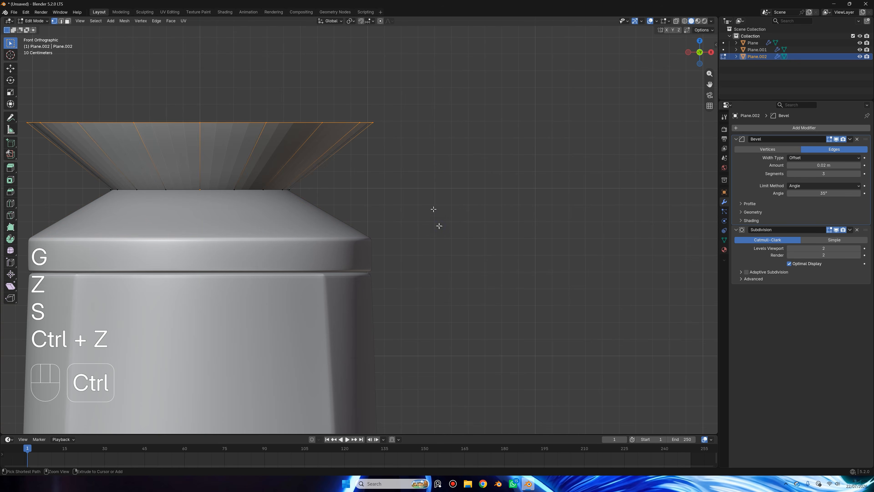
Step: Widen the inverted cone's top loop a little further at its original height
scroll(407, 125, "down", 3)
key("s")
left_click(416, 122)
key("g")
key("z")
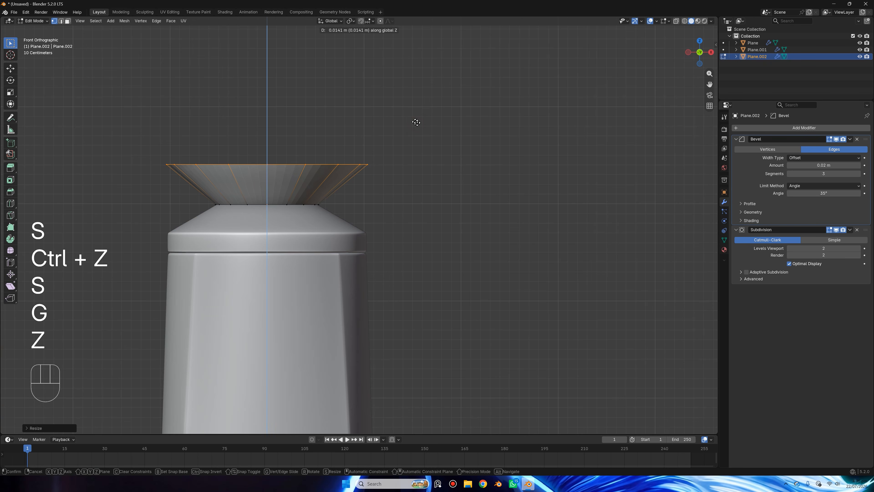
right_click(418, 123)
Step: Extrude the inverted cone's top loop 0.6 m upward along Z to form the cap's straight wall
middle_click_drag(418, 124, 478, 215, "shift")
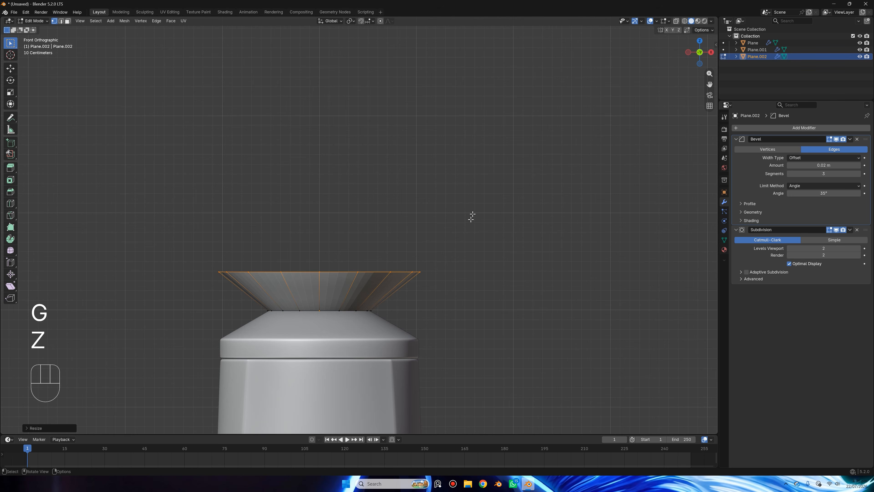
key("e")
key("z")
key("ctrl")
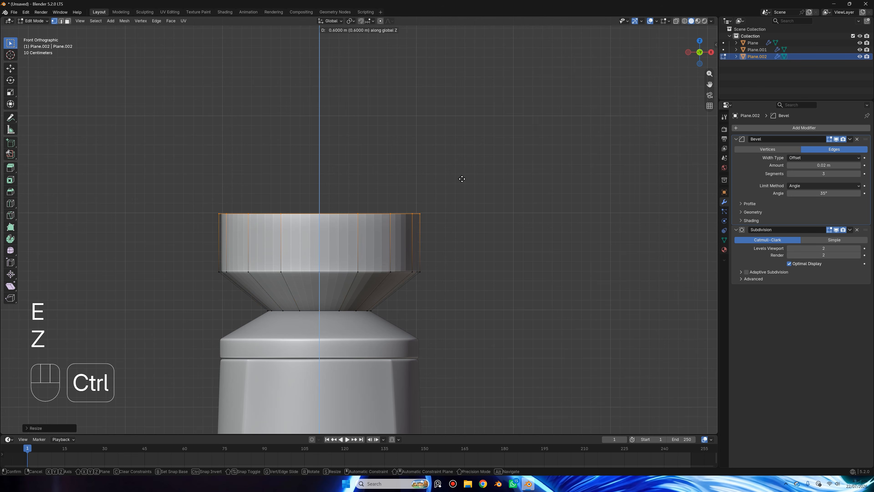
left_click(463, 179)
Step: Close the cap's open top by filling its upper edge loop with a face
scroll(420, 194, "down", 4)
scroll(448, 175, "up", 5)
middle_click_drag(466, 161, 498, 176, "shift")
key("e")
right_click(490, 185)
key("ctrl+z")
key("f")
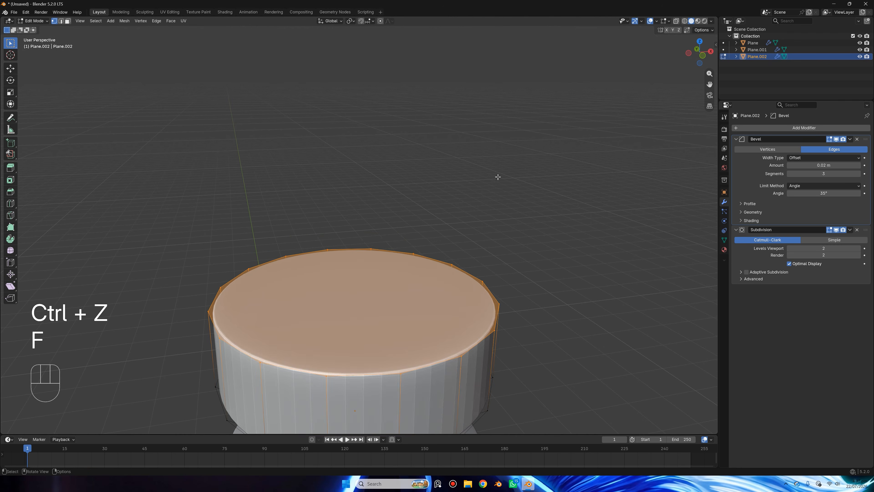
Step: Inset the cap's top face to leave a rim around it
key("g")
right_click(503, 167)
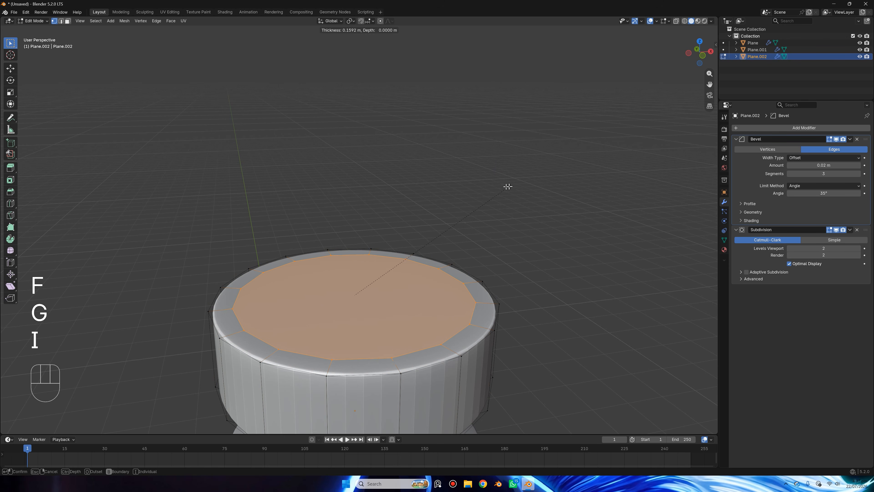
left_click(505, 186)
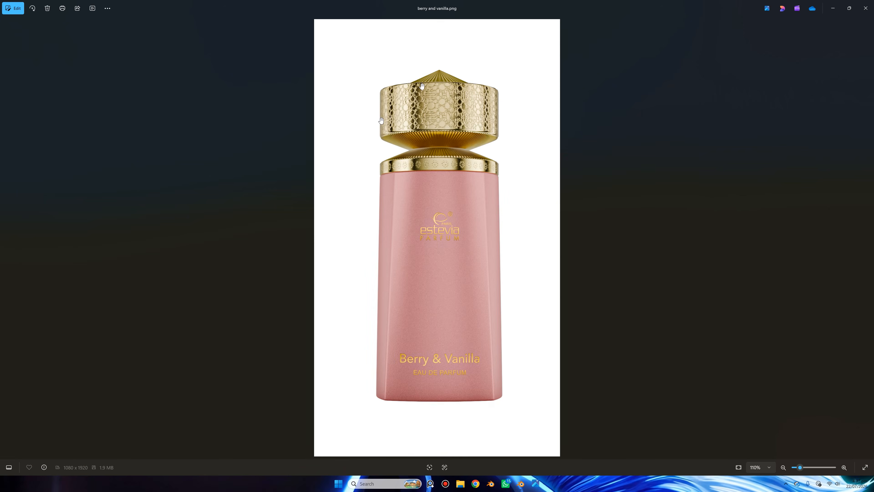
Step: Check the cap's conical tip in the reference image, and scale the inset face down to the tip's base width
scroll(275, 179, "up", 8)
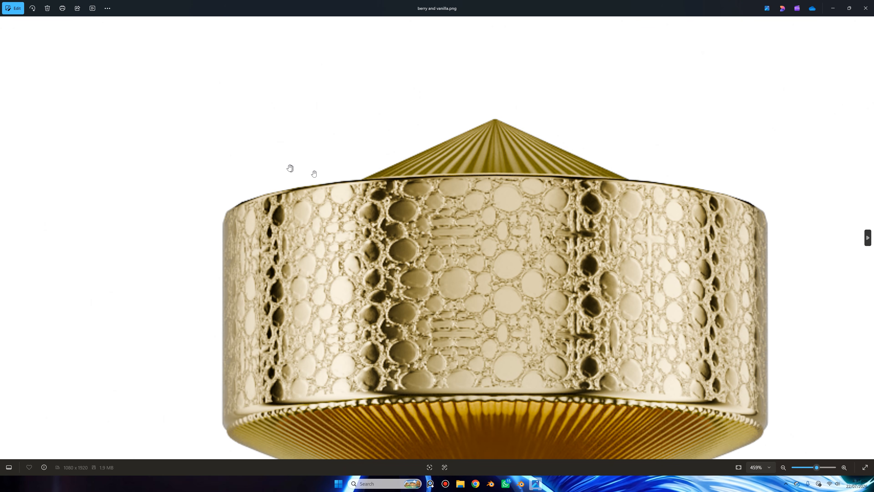
left_click(866, 8)
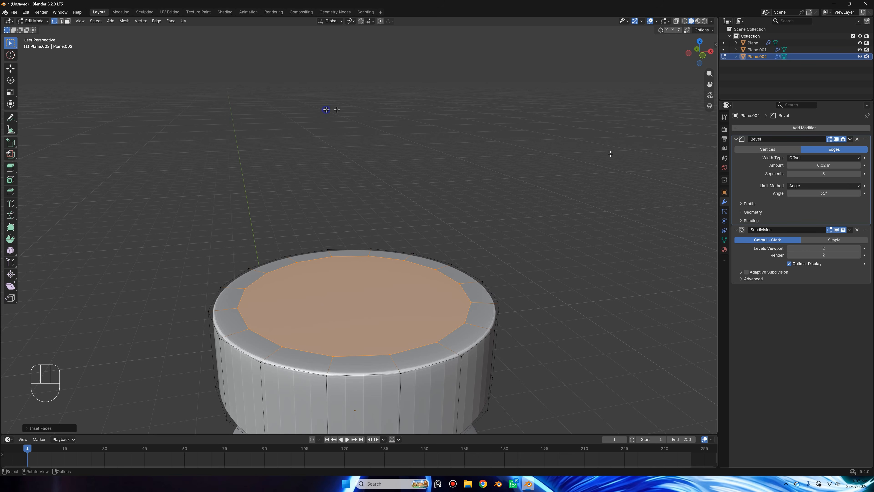
key("s")
left_click(564, 167)
left_click(703, 56)
key("s")
left_click(494, 174)
Step: Extrude the inset face about 0.3 m upward and merge its vertices at the center into a point
key("e")
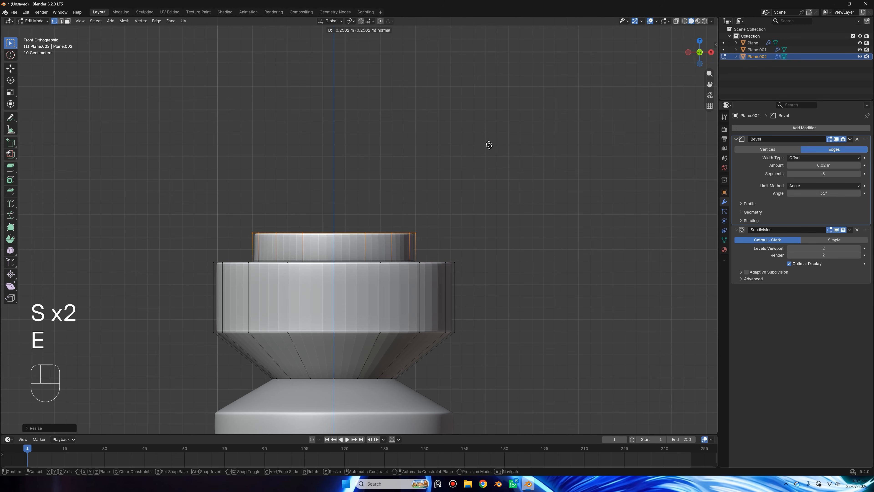
left_click(489, 139)
key("m")
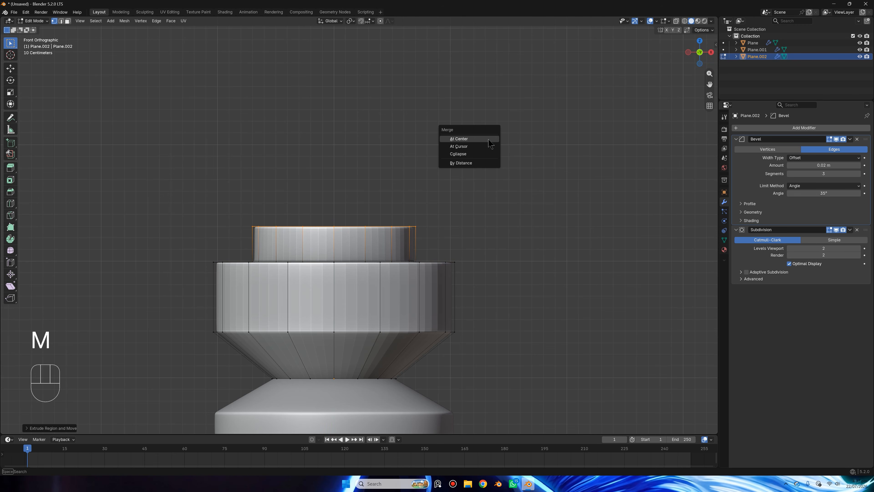
left_click(488, 140)
Step: Raise the cap's apex vertex about 0.08 m along Z
key("g")
key("z")
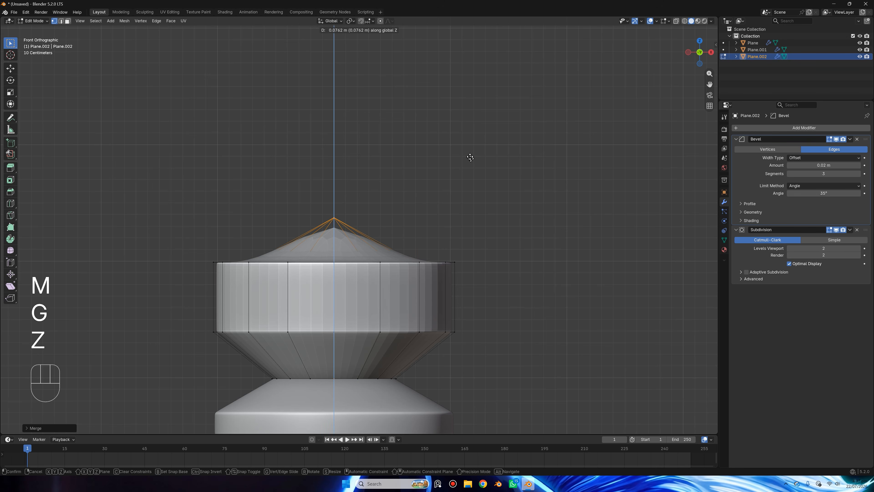
left_click(471, 156)
Step: Examine the cap's pointed top outside Edit Mode, from the whole bottle down to a close view
scroll(465, 160, "down", 6)
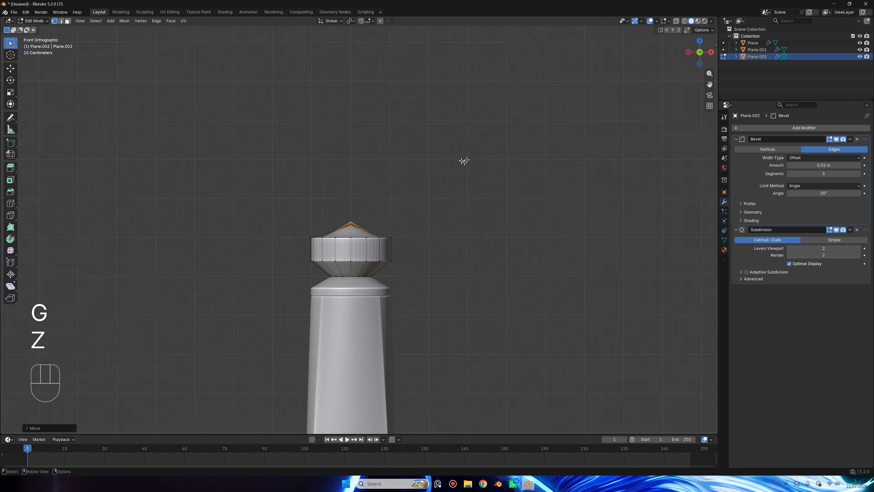
scroll(465, 163, "up", 1)
key("Tab")
scroll(465, 175, "down", 7)
middle_click_drag(465, 177, 499, 129, "shift")
scroll(553, 140, "up", 5)
middle_click_drag(551, 139, 483, 171, "shift")
scroll(462, 152, "up", 3)
middle_click_drag(445, 93, 441, 208, "shift")
scroll(442, 209, "up", 5)
Step: Raise the apex vertex's Vertex Crease to its maximum so the cap's tip is sharp
key("Tab")
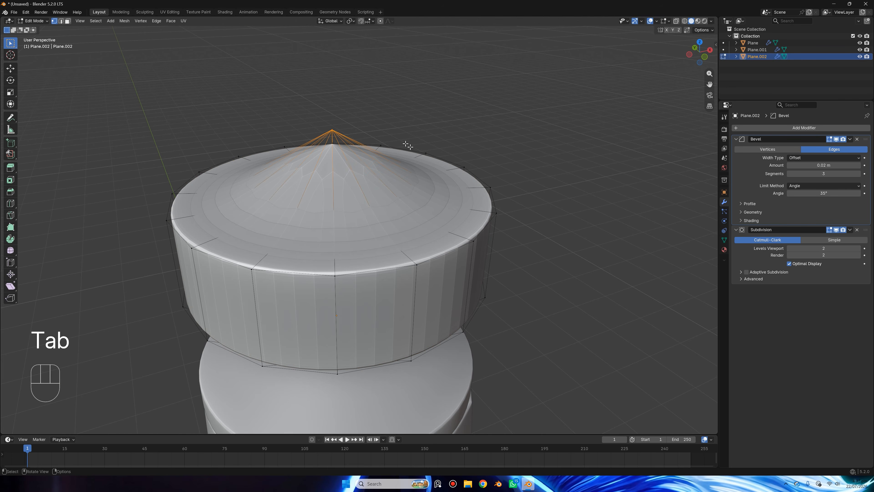
key("m")
key("n")
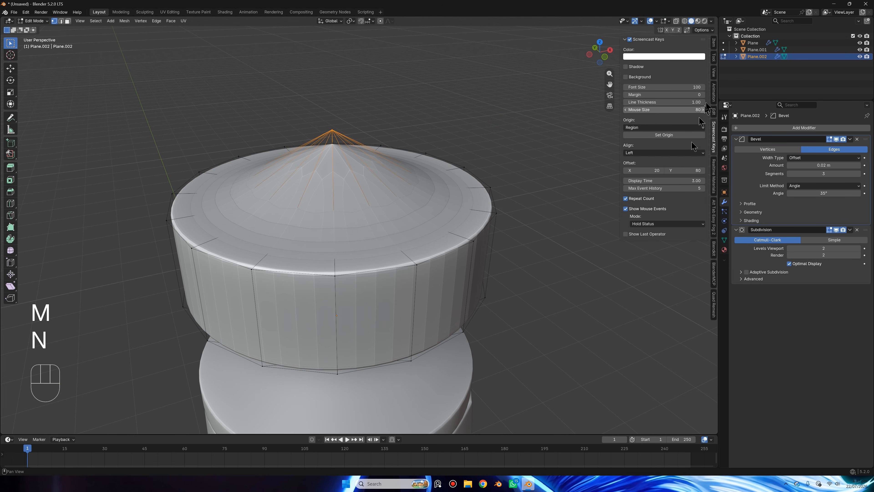
left_click(714, 72)
left_click(714, 58)
left_click(714, 43)
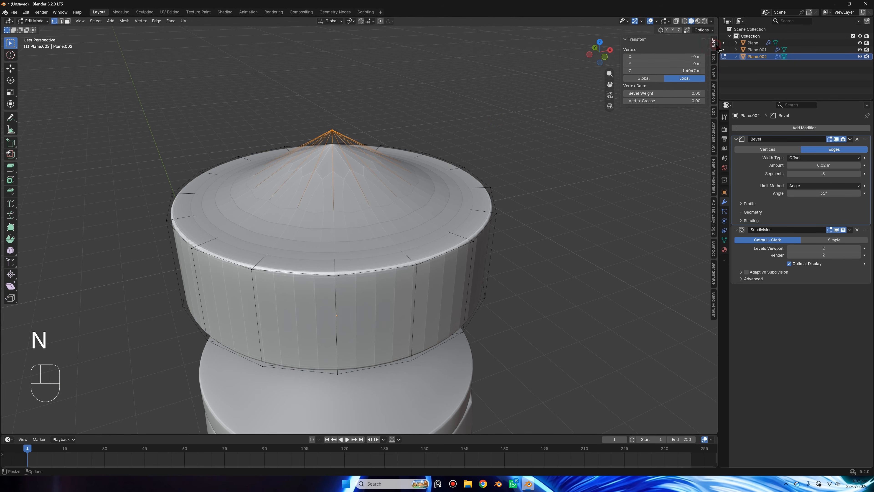
left_click_drag(669, 100, 700, 100)
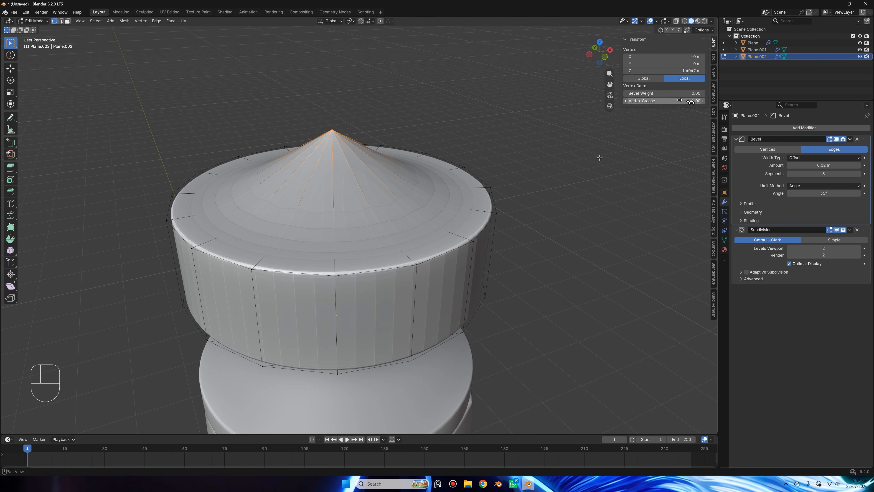
Step: Select the edge loop at the tip cone's base with X-ray and set its Mean Crease to 1.00
left_click(571, 167)
left_click(676, 20)
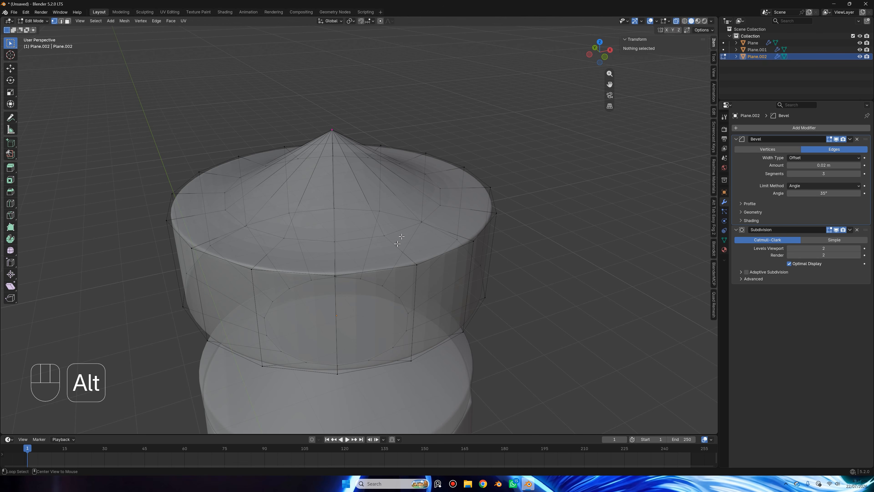
left_click(404, 232, "alt")
left_click_drag(662, 126, 692, 126)
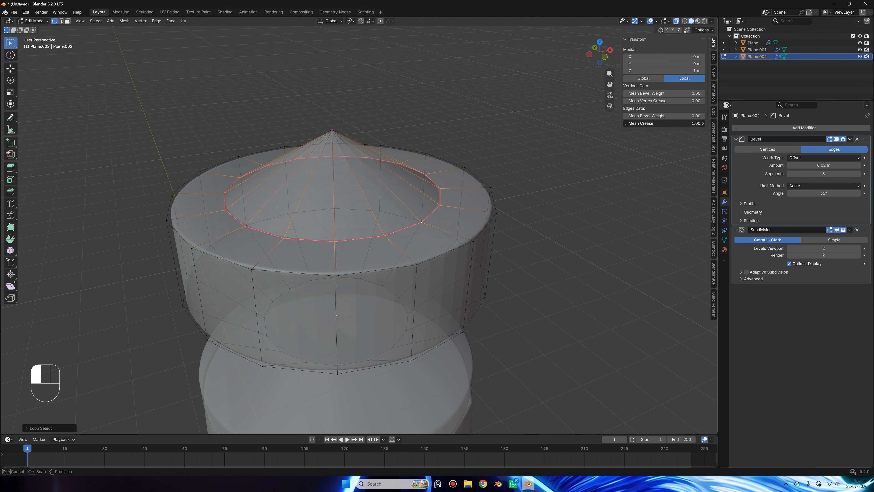
key("n")
left_click(675, 21)
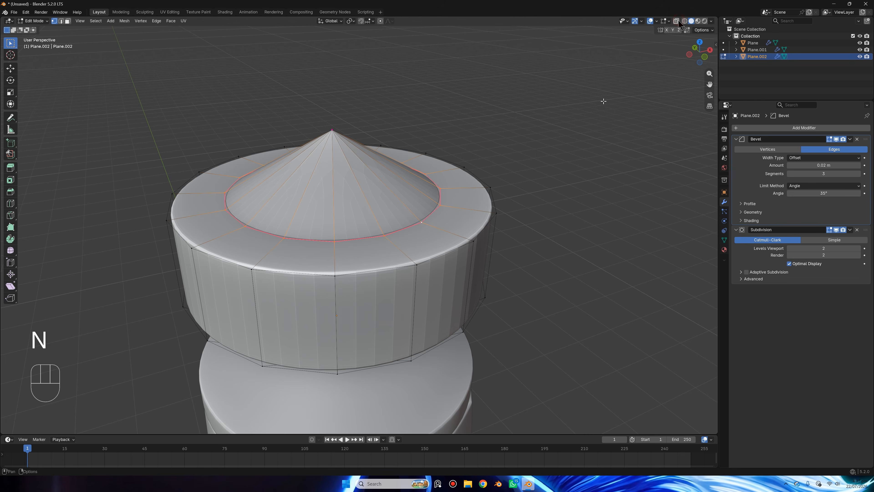
Step: Examine the whole bottle's proportions from several angles in Object Mode
key("Tab")
middle_click_drag(543, 150, 541, 138)
scroll(541, 138, "down", 4)
middle_click_drag(537, 136, 501, 118)
scroll(413, 148, "down", 3)
middle_click_drag(404, 151, 389, 150)
scroll(387, 158, "down", 1)
scroll(384, 172, "down", 2)
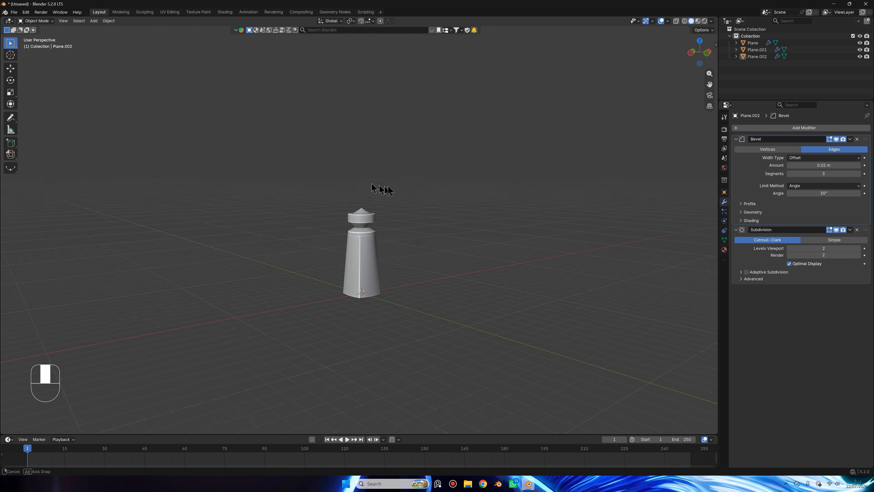
Step: In front view with X-ray, select all geometry of the three bottle objects from the body's top edge upward for editing
left_click(700, 51)
scroll(382, 300, "up", 4)
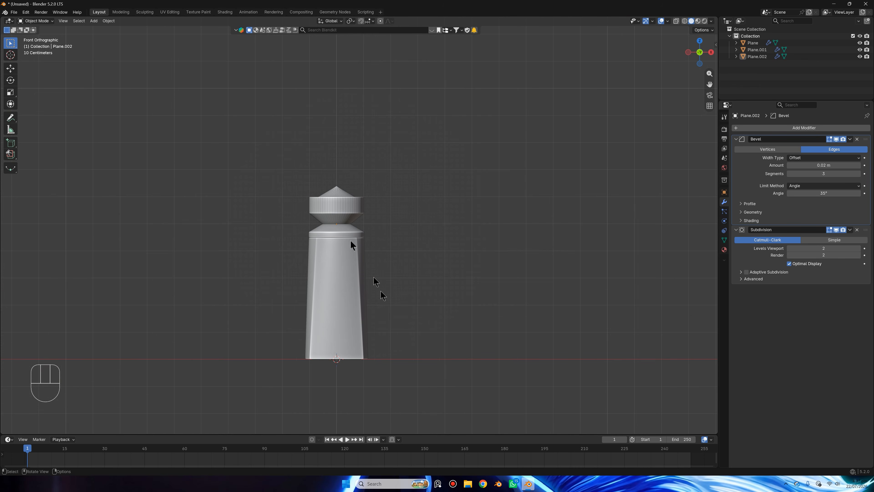
left_click_drag(368, 279, 370, 276)
key("Tab")
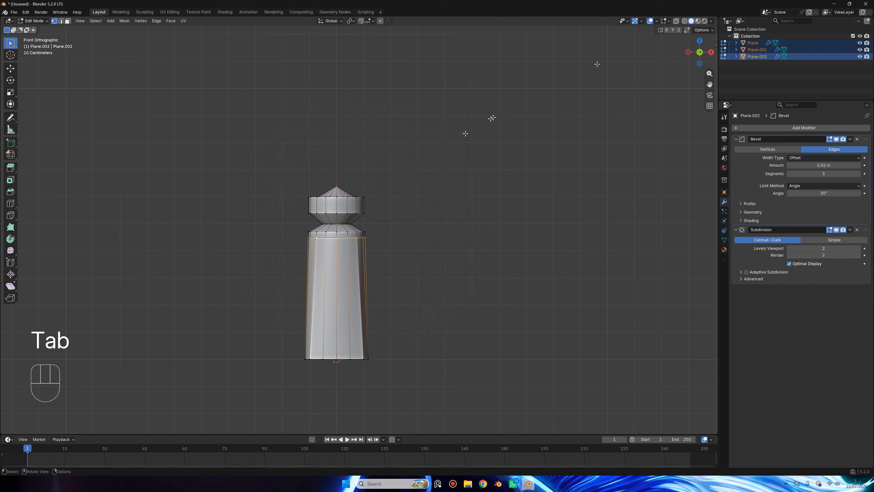
left_click(676, 20)
left_click_drag(397, 137, 239, 281)
scroll(239, 282, "up", 3)
left_click_drag(463, 111, 322, 216)
middle_click_drag(404, 242, 469, 117, "shift")
key("g")
key("z")
key("ctrl")
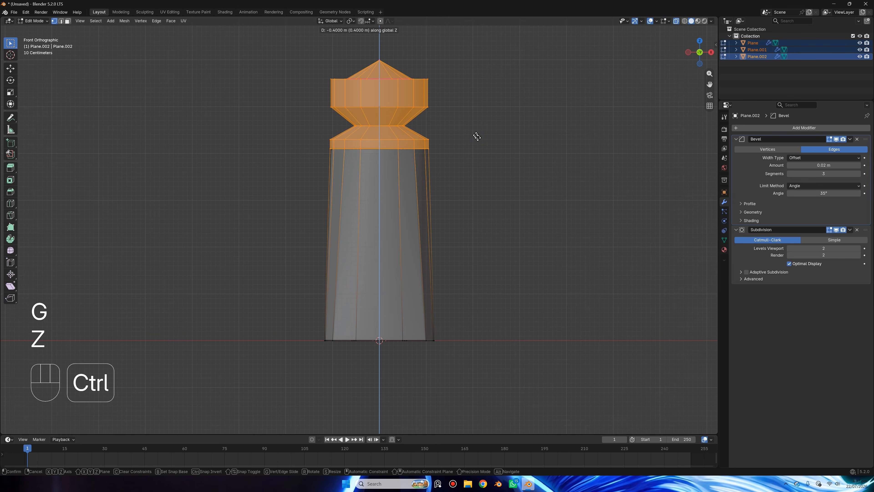
right_click(477, 137)
Step: Lower the selected body top, collar and cap by 0.4 m along Z to shorten the bottle
key("g")
key("z")
key("ctrl")
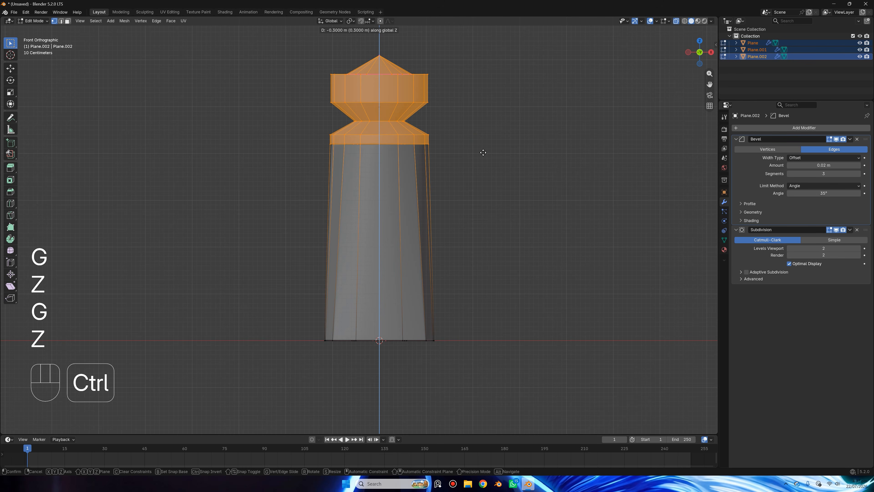
left_click(484, 156, "ctrl")
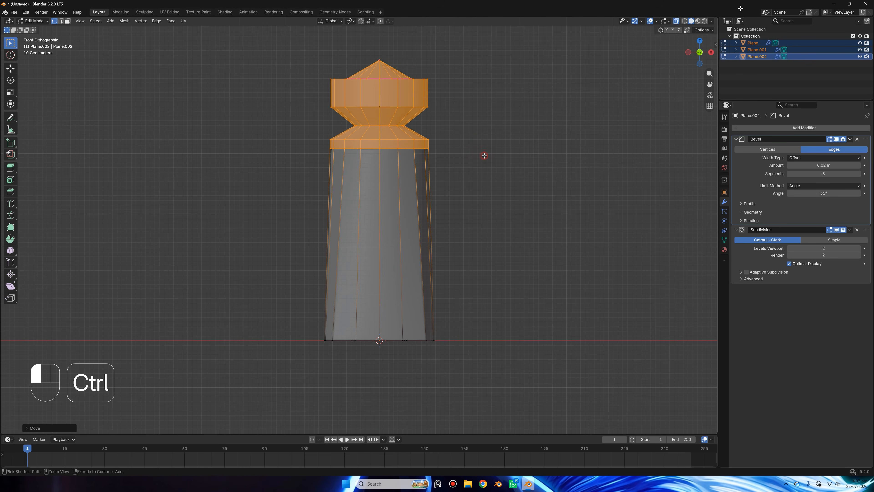
Step: Apply Shade Auto Smooth to all three bottle objects and deselect them
key("Tab")
scroll(381, 140, "down", 4)
middle_click_drag(380, 141, 405, 140)
right_click(308, 132)
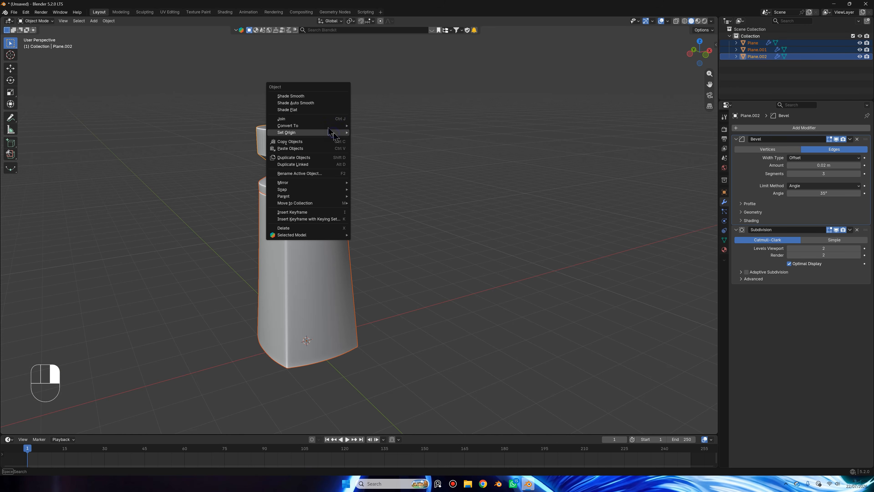
left_click(308, 102)
left_click_drag(434, 105, 417, 99)
Step: Select the collar, examine its smoothed shading up close, and try to save the scene
middle_click_drag(412, 112, 433, 143, "shift")
scroll(414, 144, "up", 4)
left_click(302, 103)
middle_click_drag(302, 103, 365, 221, "shift")
scroll(351, 180, "up", 5)
left_click(367, 196)
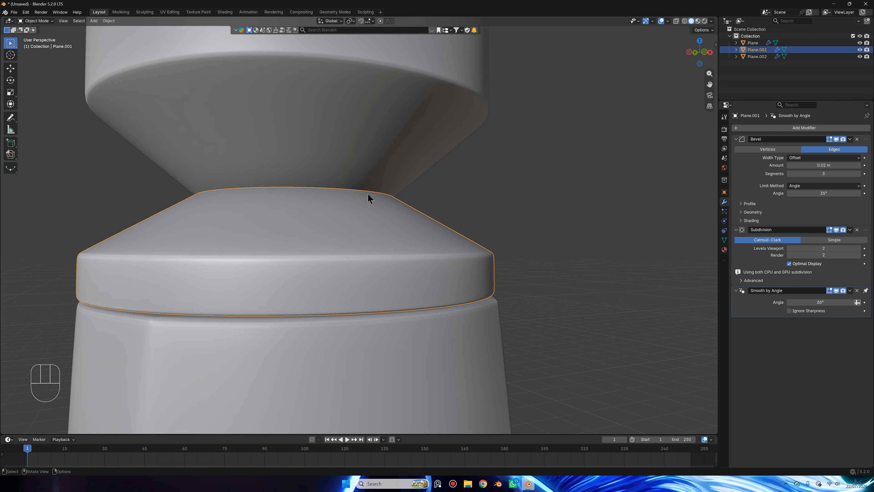
key("ctrl+s")
left_click(641, 360)
Step: Examine the collar mesh against the reference image's ribbed cones and collar ornament at high magnification
key("Tab")
middle_click_drag(256, 273, 264, 274)
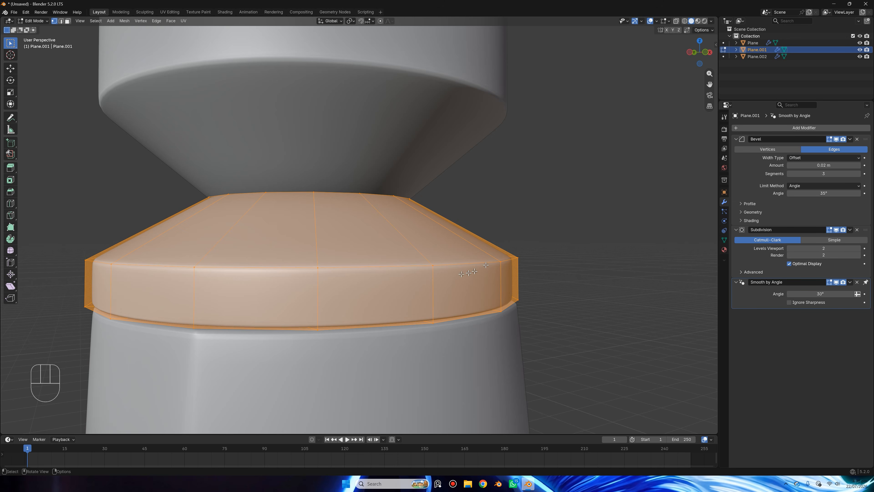
scroll(414, 262, "down", 6)
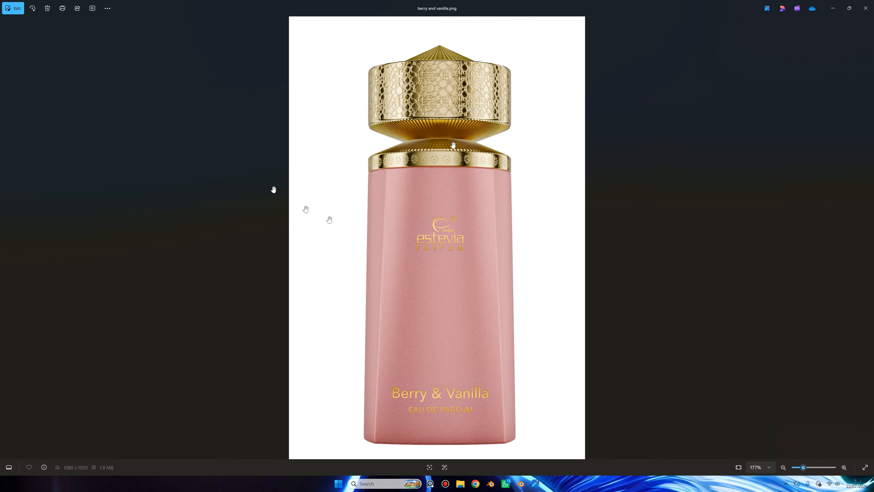
scroll(437, 119, "up", 10)
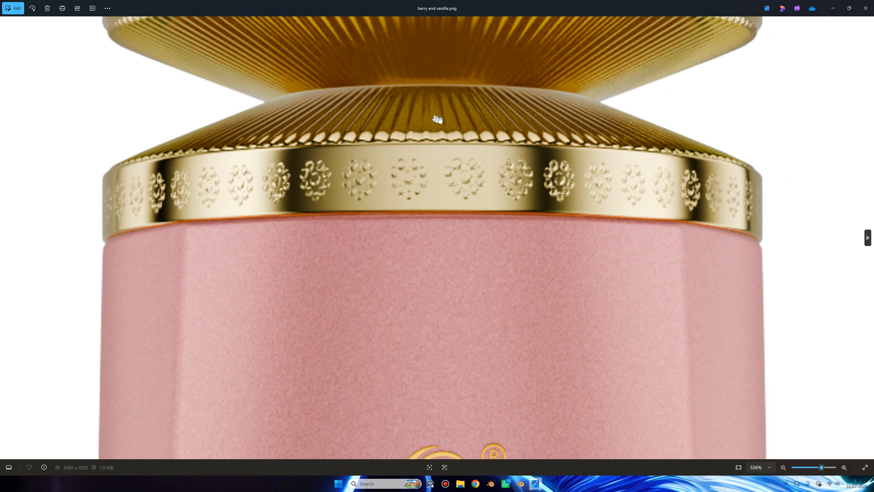
left_click_drag(437, 119, 384, 176)
scroll(218, 166, "up", 3)
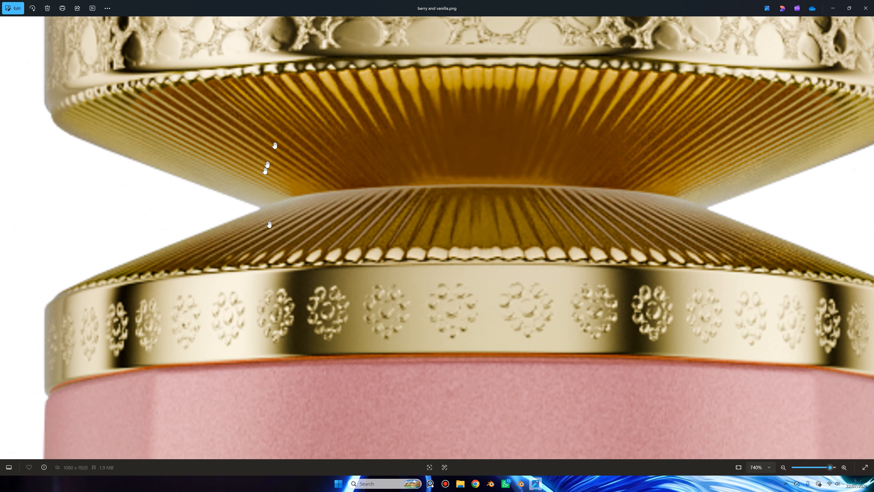
scroll(409, 226, "up", 1)
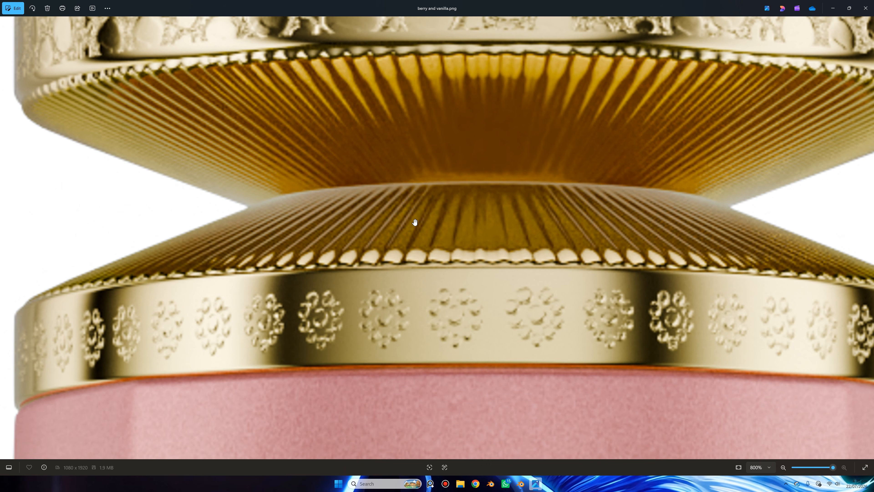
left_click(859, 3)
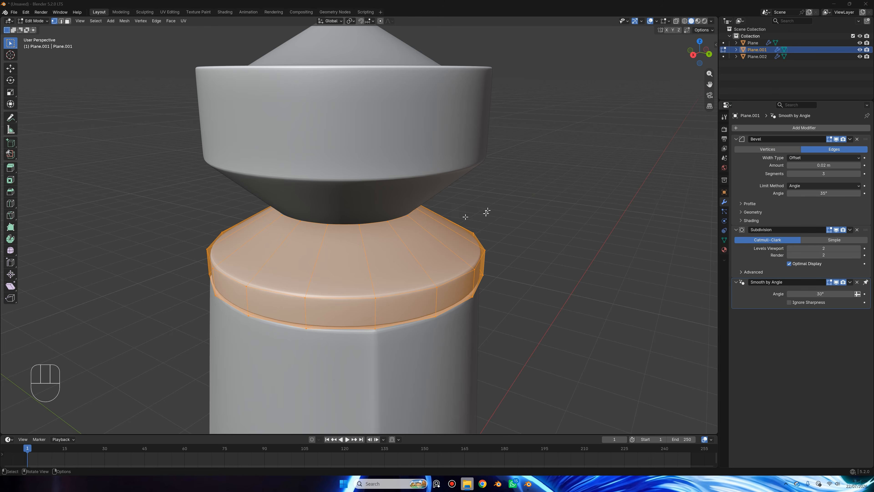
Step: Add the cap to the collar selection and open both objects together in Edit Mode
key("Tab")
left_click(384, 189, "shift")
middle_click_drag(384, 189, 393, 145)
key("Tab")
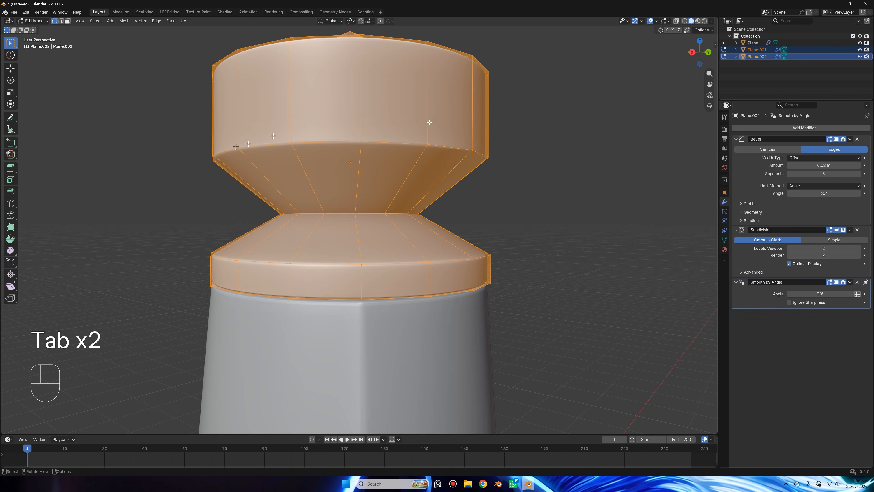
Step: Select the sloped face rings beneath the cap and on top of the collar, and separate them into their own objects
scroll(376, 197, "down", 1)
key("3")
left_click(357, 186, "alt")
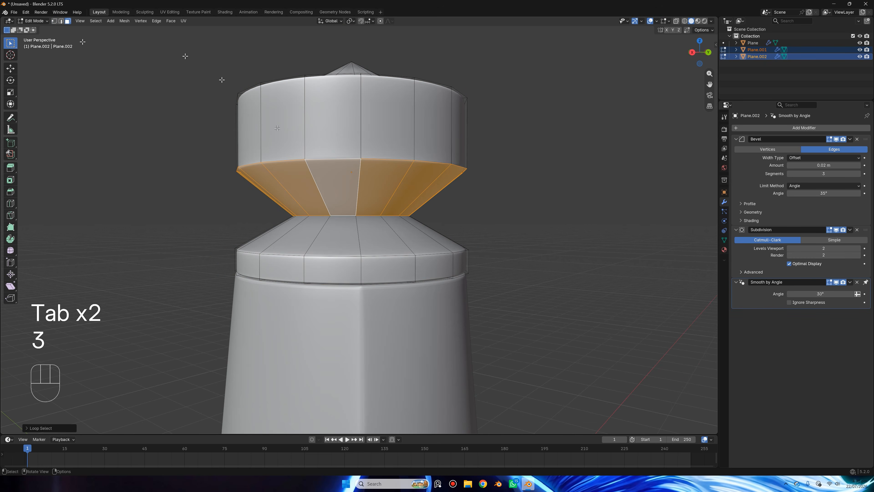
left_click(358, 175, "alt")
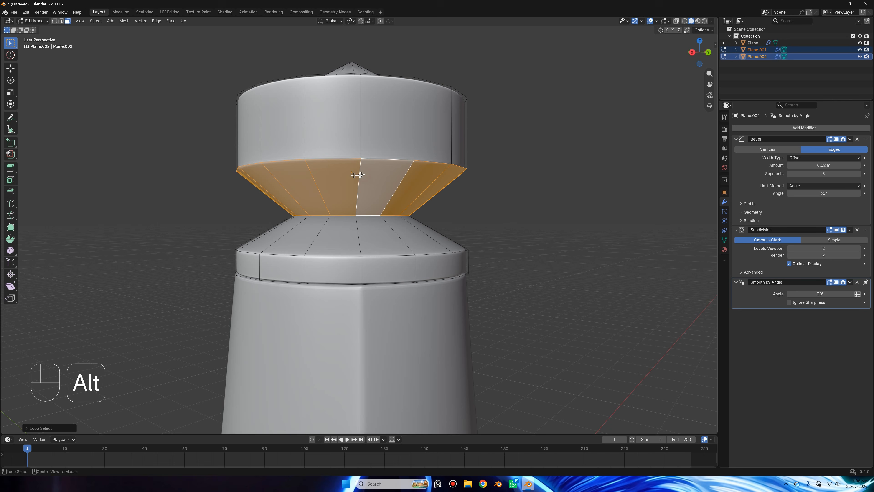
middle_click_drag(475, 184, 544, 193)
left_click(362, 254, "alt+shift")
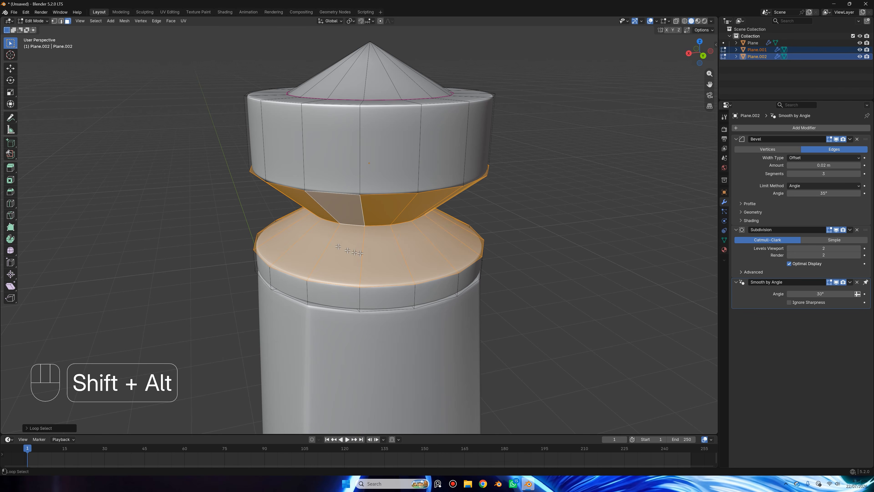
key("p")
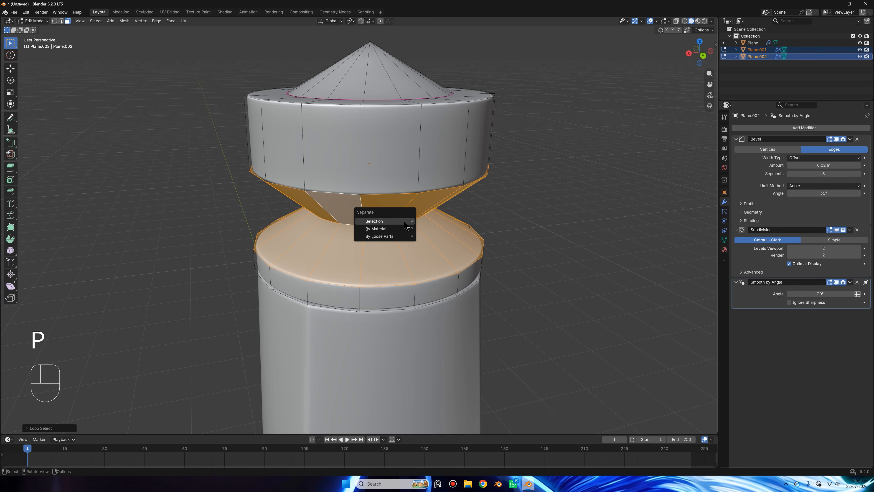
left_click(404, 221)
key("Tab")
left_click(397, 209)
left_click(397, 245, "shift")
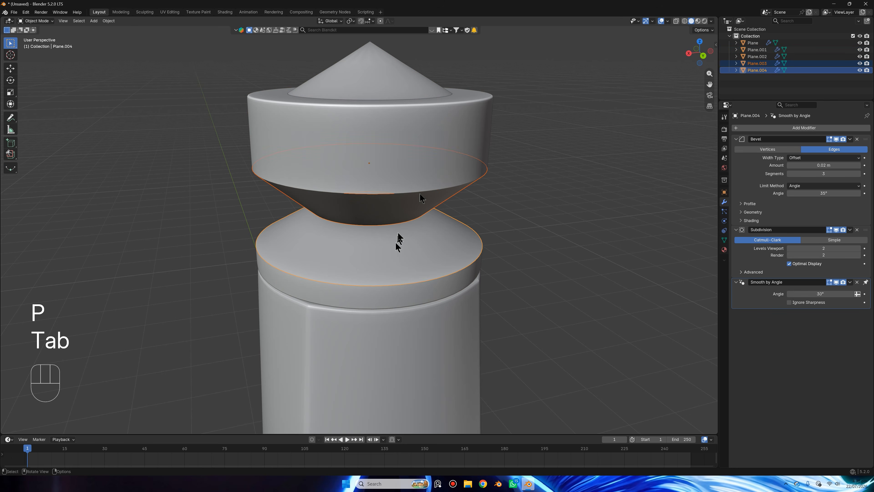
middle_click_drag(419, 198, 430, 166)
scroll(431, 166, "down", 5)
key("g")
right_click(508, 166)
middle_click_drag(508, 166, 490, 179)
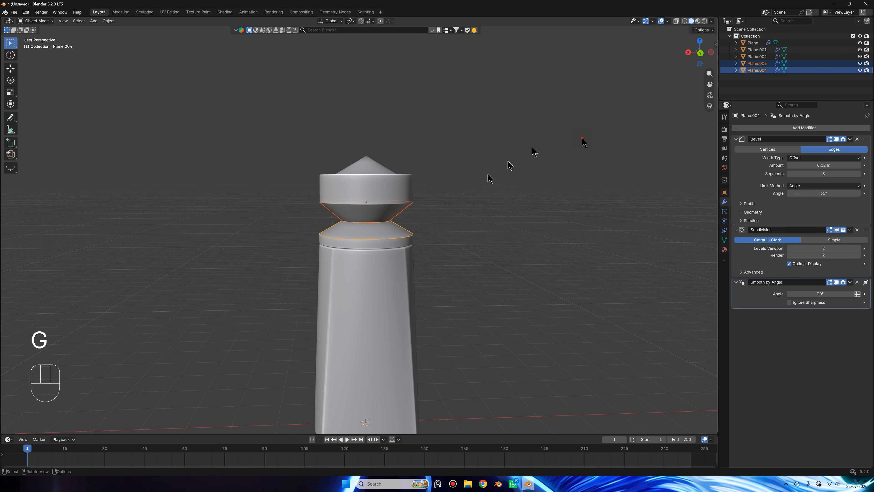
left_click_drag(581, 137, 616, 161)
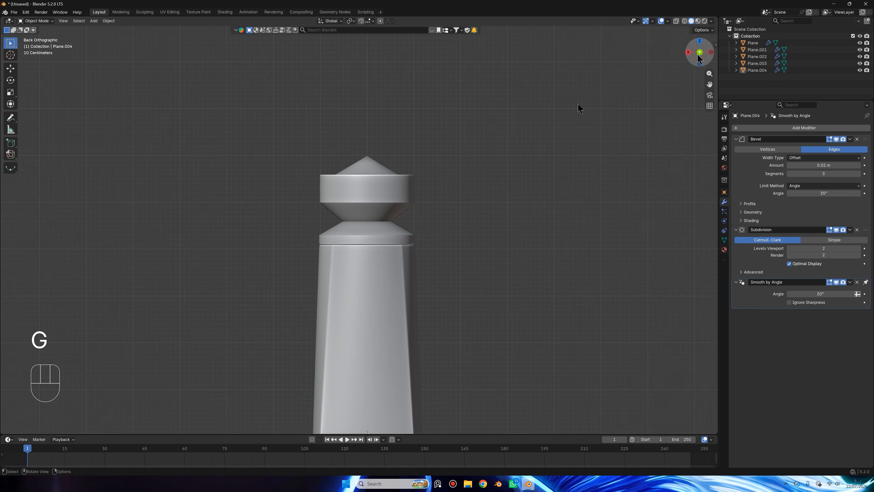
Step: Select the lower cone and remove its Bevel and Subdivision modifiers
scroll(405, 242, "up", 7)
left_click(407, 241)
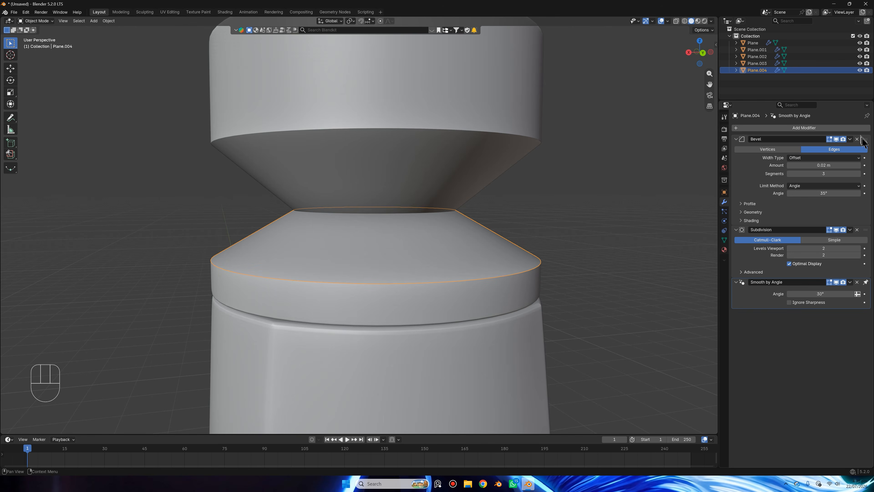
left_click(857, 138)
left_click(857, 139)
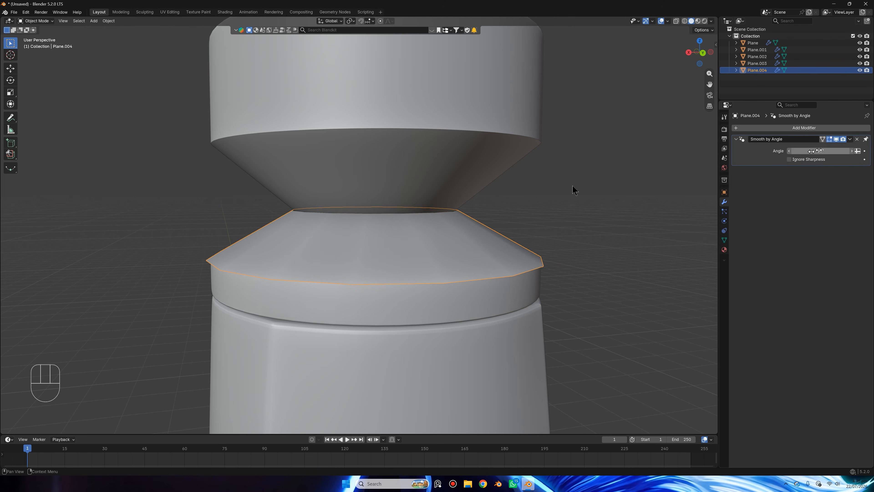
Step: Try to subdivide all faces of the lower cone in Edit Mode and undo it
middle_click_drag(505, 190, 540, 223)
key("Tab")
key("ctrl+r")
right_click(413, 317)
key("a")
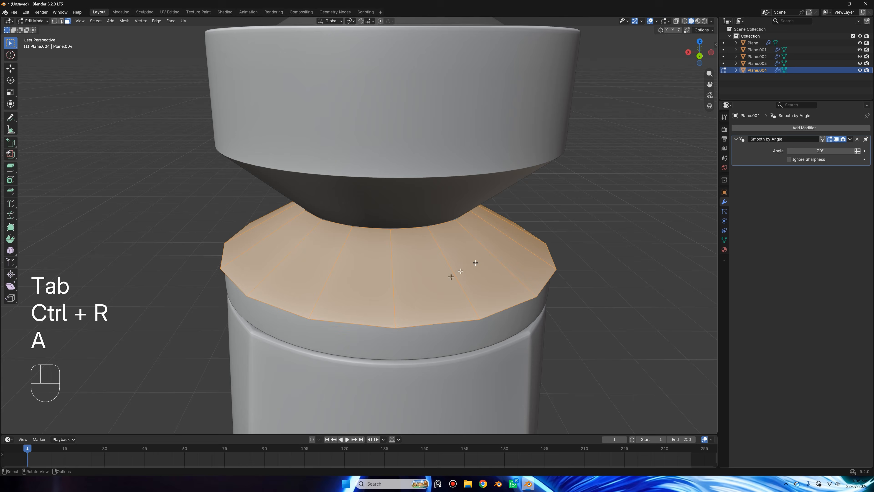
right_click(477, 267)
left_click(458, 271)
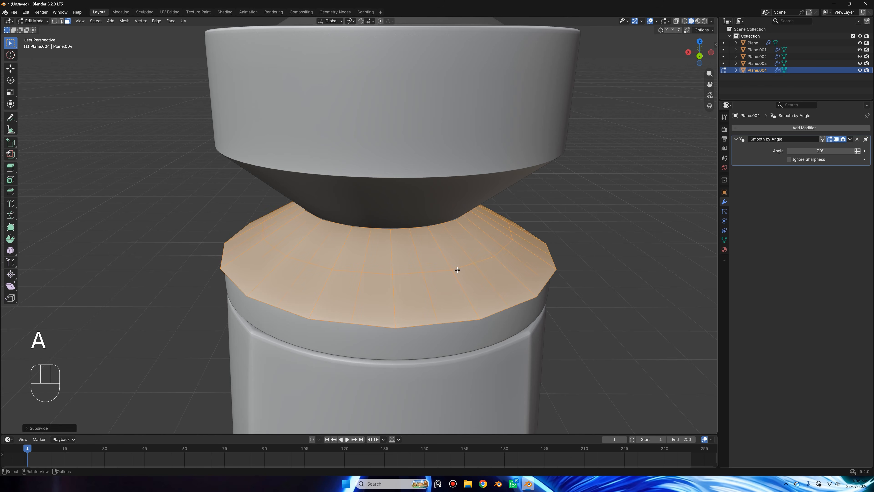
key("ctrl+z")
Step: Add the upper cone to the selection and remove its Bevel and Subdivision modifiers
key("Tab")
left_click(399, 215, "shift")
key("Tab")
key("a")
right_click(562, 218)
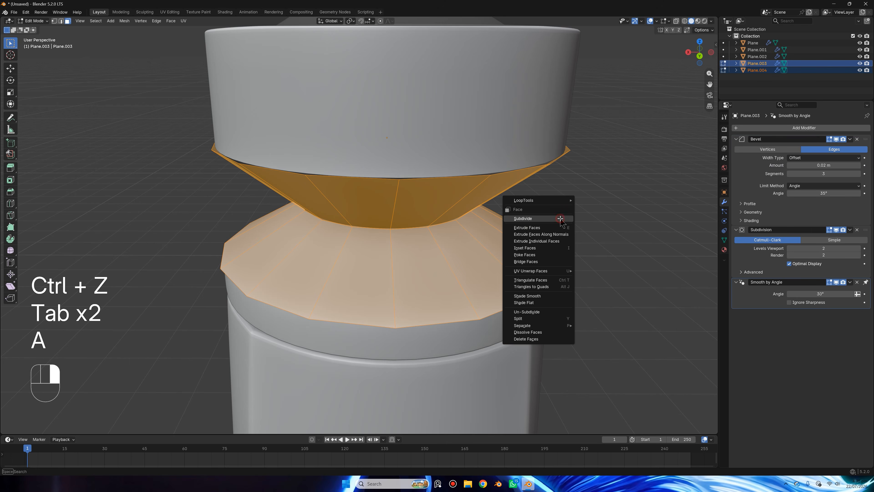
key("Tab")
left_click(856, 139)
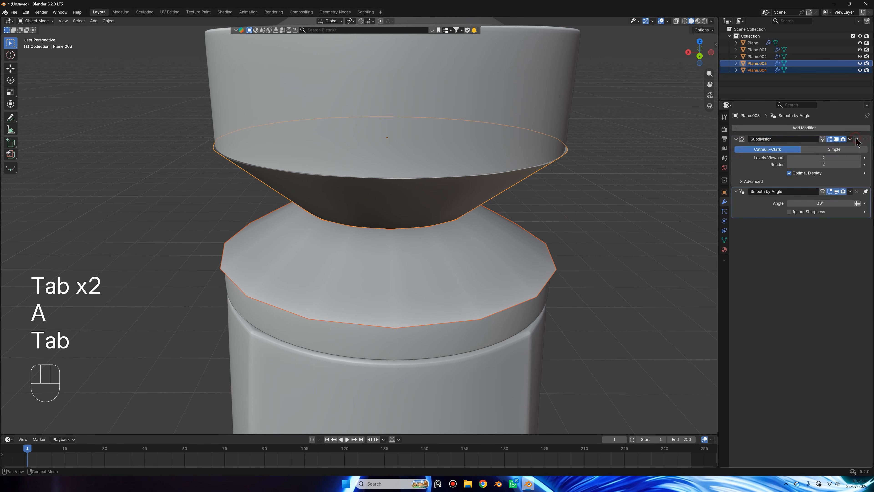
left_click(857, 139)
Step: Open both cones in Edit Mode and subdivide all their faces three times
right_click(537, 200)
key("Tab")
middle_click_drag(563, 222, 538, 221)
right_click(565, 199)
left_click(565, 199)
right_click(585, 189)
left_click(585, 190)
scroll(585, 190, "down", 4)
scroll(537, 221, "up", 4)
scroll(450, 267, "up", 3)
middle_click_drag(435, 259, 411, 202, "shift")
scroll(424, 203, "down", 5)
scroll(420, 178, "up", 4)
scroll(411, 203, "up", 2)
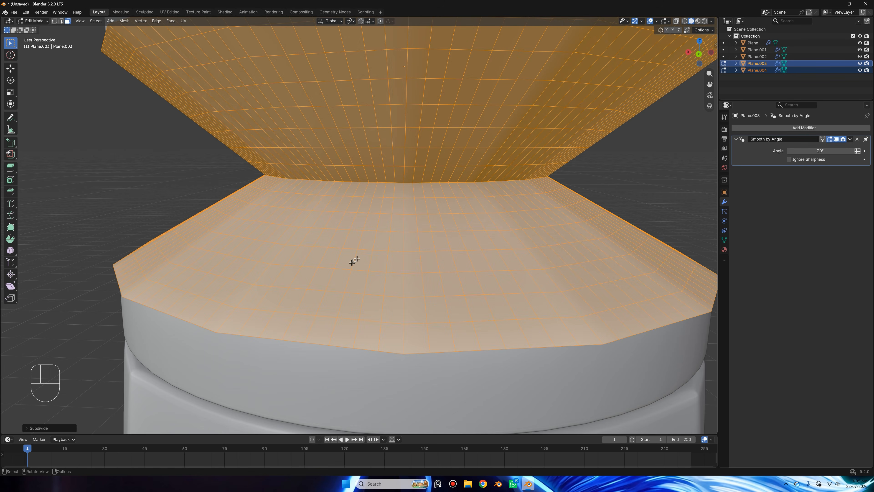
Step: Select every inner horizontal edge loop on both cones and dissolve them, keeping the dense lengthwise edges
key("2")
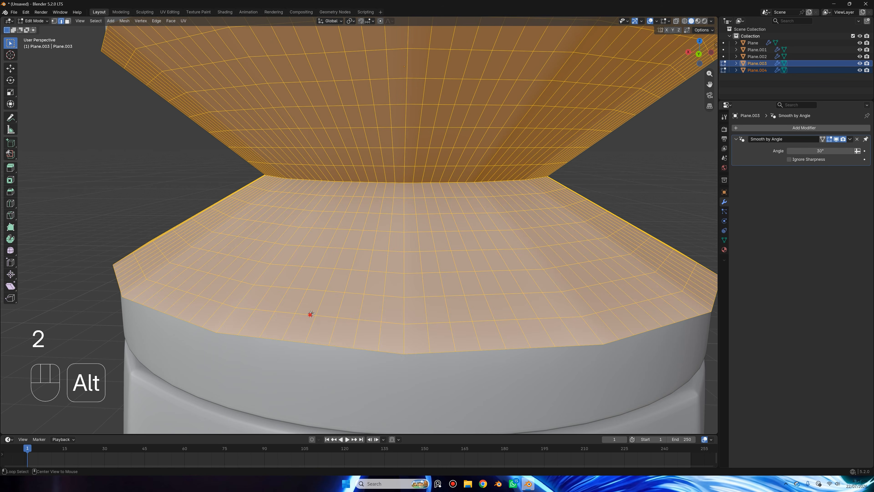
key("alt+a")
left_click(318, 288, "alt+shift")
left_click(332, 250, "alt+shift")
left_click(337, 239, "alt+shift")
left_click(350, 211, "alt+shift")
left_click(359, 195, "alt+shift")
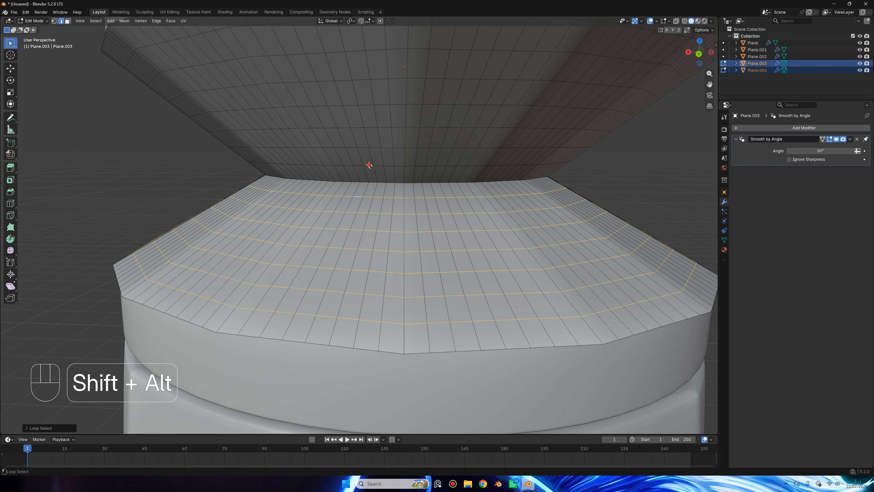
left_click(343, 78, "alt+shift")
left_click(334, 56, "alt+shift")
middle_click_drag(347, 74, 356, 133, "shift")
left_click(357, 133, "alt+shift")
scroll(431, 265, "down", 2)
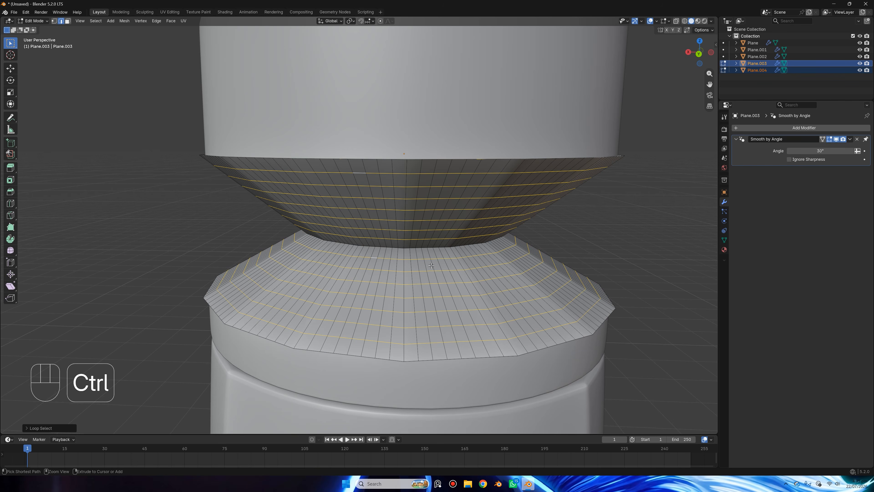
key("ctrl+x")
key("Tab")
Step: Select only the lower cone and apply Shade Smooth to it in Object Mode
scroll(431, 266, "down", 3)
left_click(423, 291)
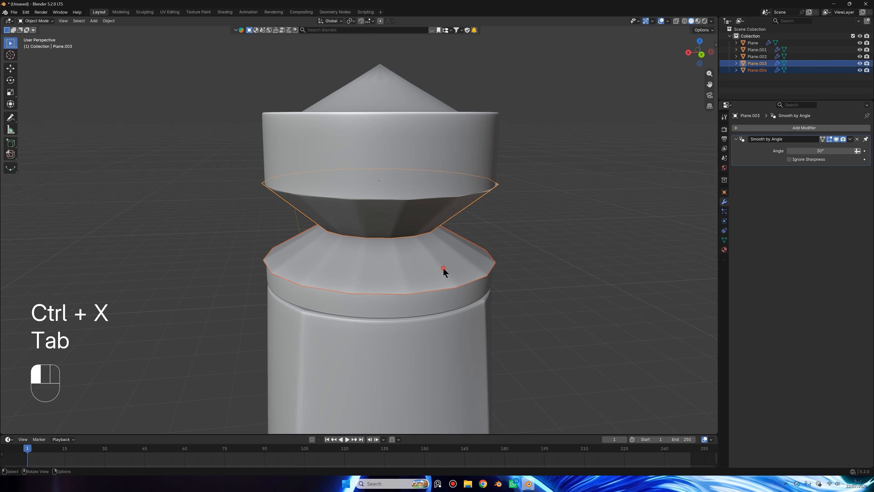
key("Tab")
scroll(423, 291, "up", 6)
key("Tab")
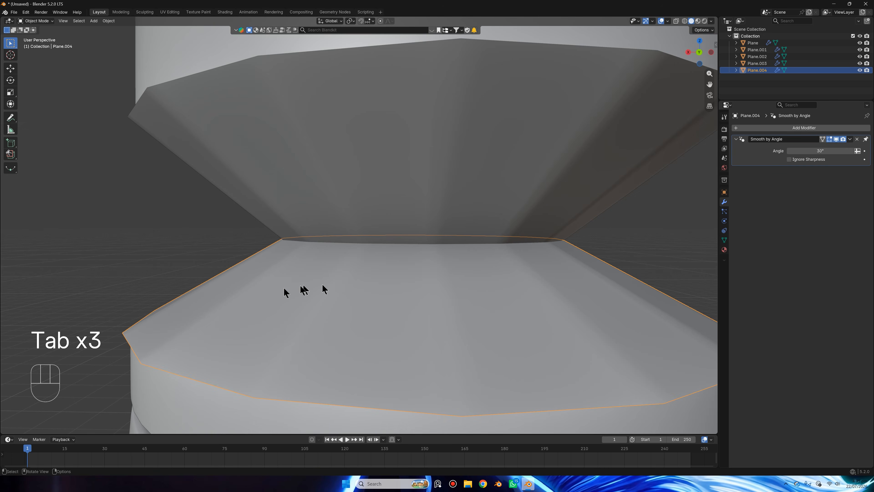
right_click(288, 270)
left_click(310, 246)
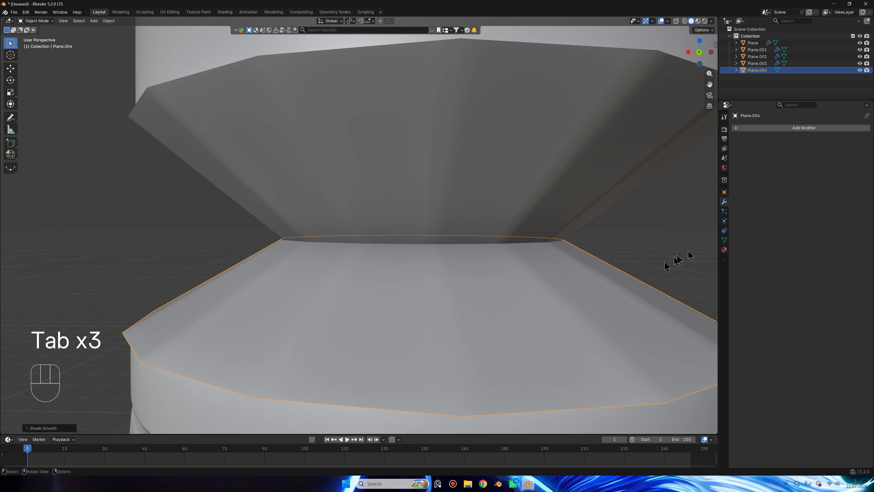
Step: Select the lower cone's wide outer rim loop and round it with LoopTools Circle
middle_click_drag(651, 286, 622, 282)
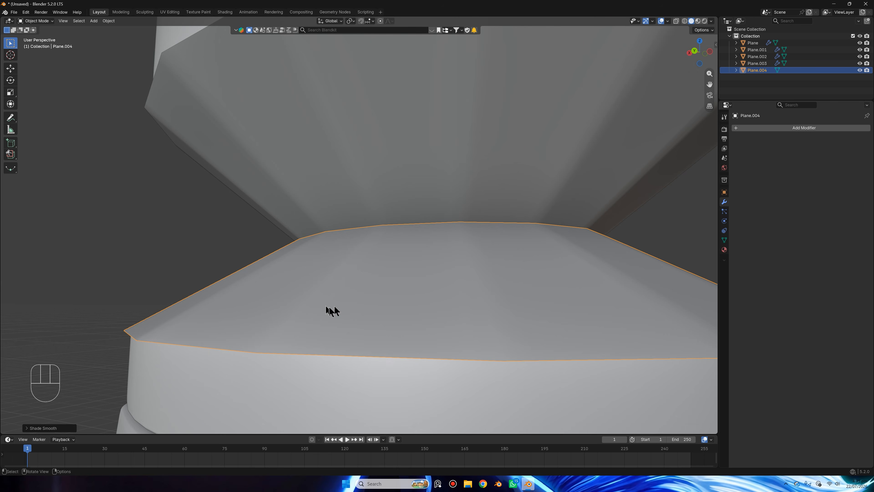
key("Tab")
key("1")
left_click(268, 355, "alt")
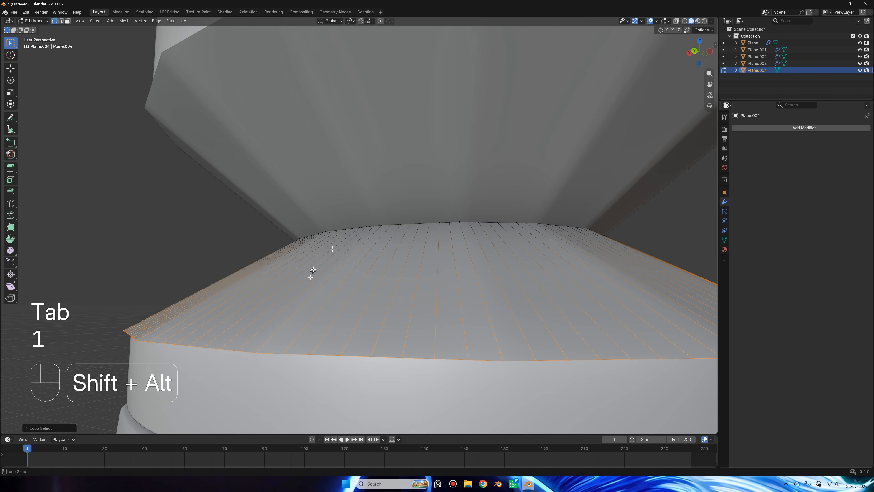
right_click(461, 172)
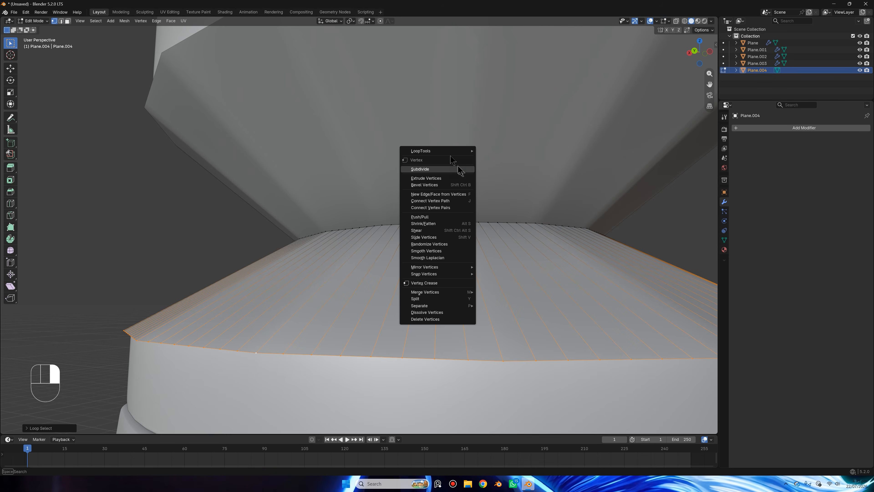
mouse_move(447, 151)
left_click(503, 161)
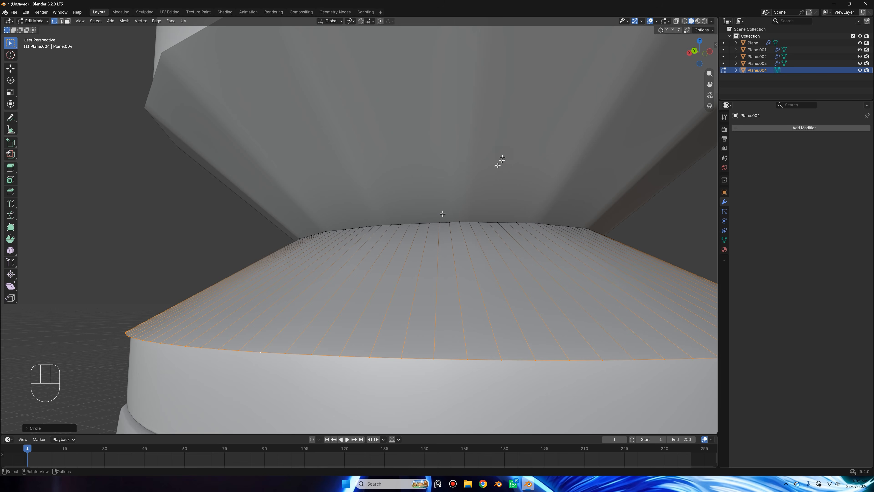
Step: Round the lower cone's narrow upper rim loop with LoopTools Circle and leave Edit Mode
left_click(425, 223, "alt")
right_click(482, 173)
mouse_move(520, 175)
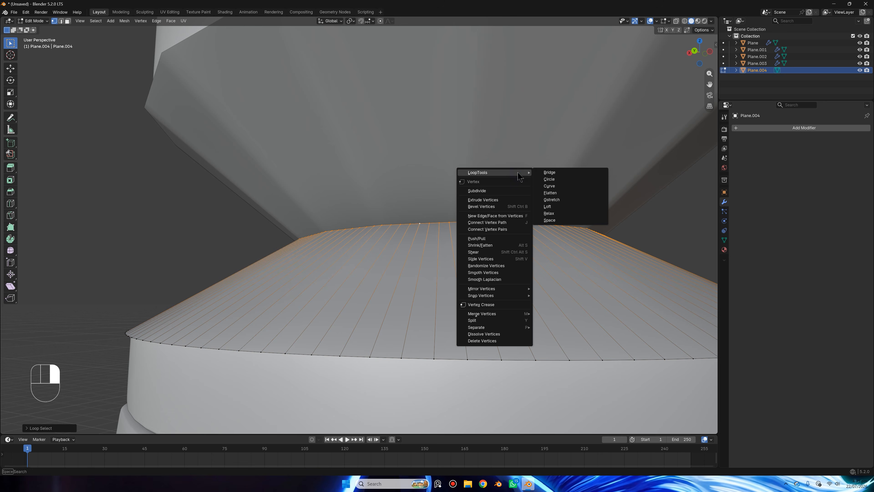
left_click(559, 180)
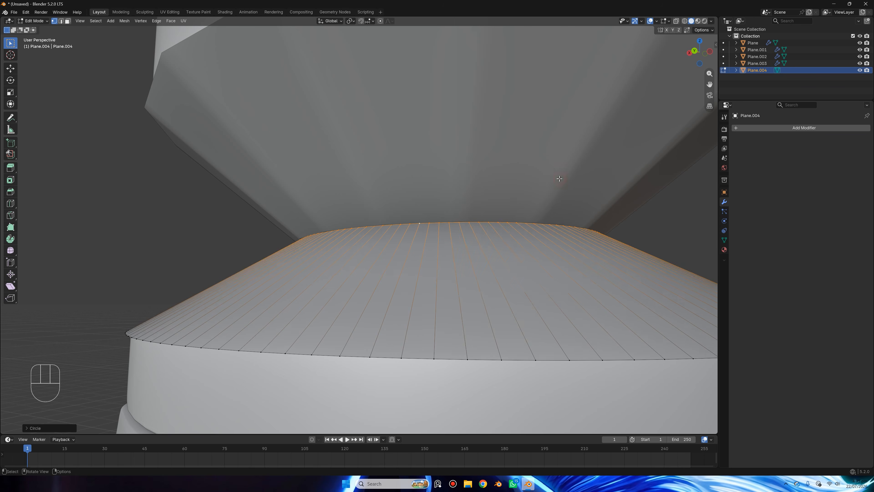
key("Tab")
Step: Open the upper cone in Edit Mode and round its narrow lower rim loop with LoopTools Circle
left_click(544, 180)
key("Tab")
left_click(461, 223, "alt")
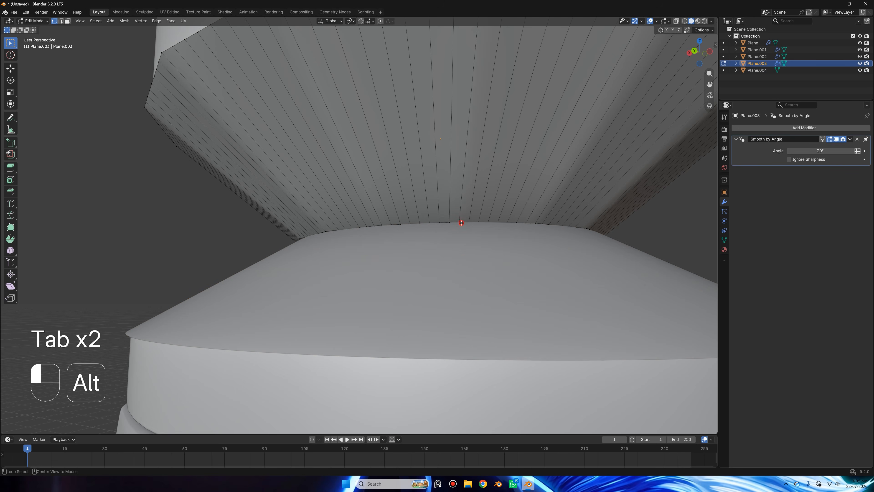
right_click(492, 198)
left_click(516, 204)
Step: Round the upper cone's wide rim loop beneath the cap with LoopTools Circle and return to Object Mode
scroll(497, 172, "down", 2)
middle_click_drag(495, 190, 488, 276, "shift")
left_click(465, 189, "alt")
right_click(539, 173)
mouse_move(539, 175)
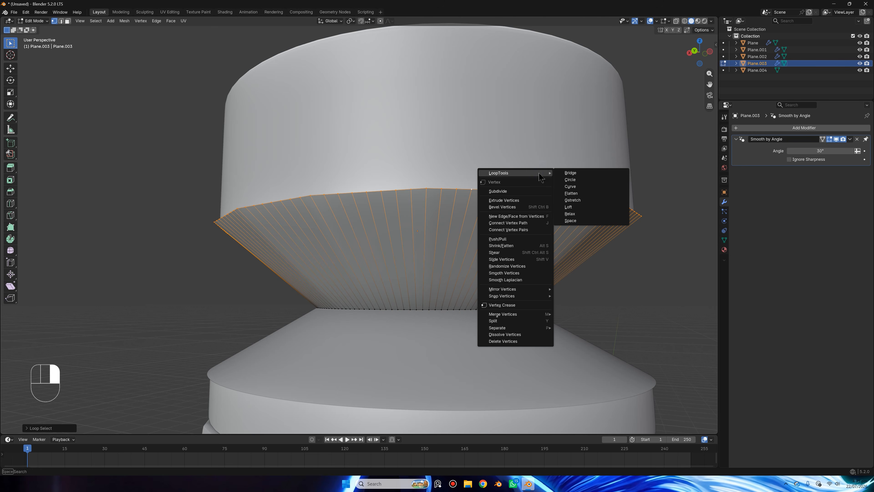
left_click(569, 179)
scroll(570, 179, "down", 1)
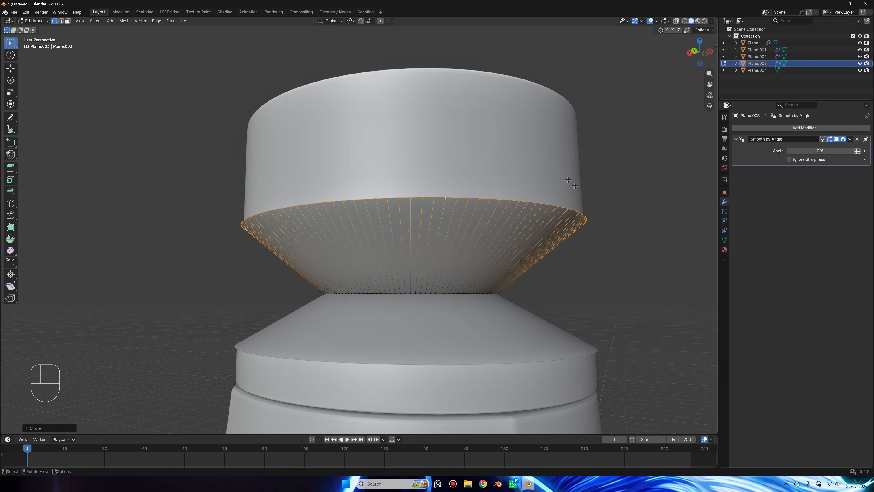
key("Tab")
left_click(504, 316, "shift")
key("Tab")
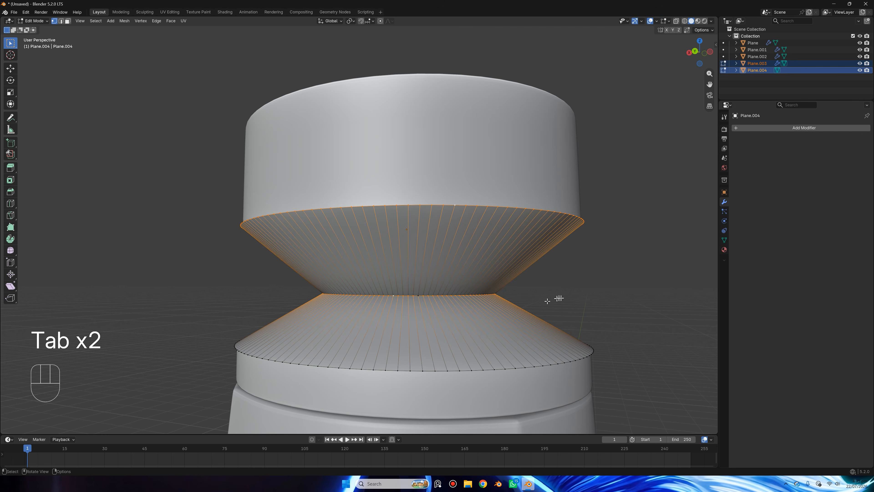
left_click(548, 301)
key("Tab")
Step: Open only the lower cone in Edit Mode and select every other slanted edge, excluding both rim loops, using Checker Deselect
left_click(485, 318)
key("Tab")
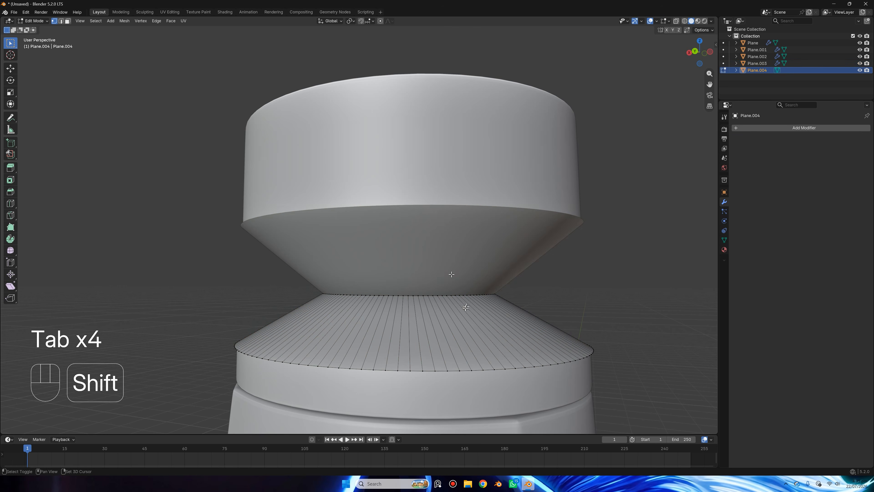
scroll(452, 274, "up", 2)
key("2")
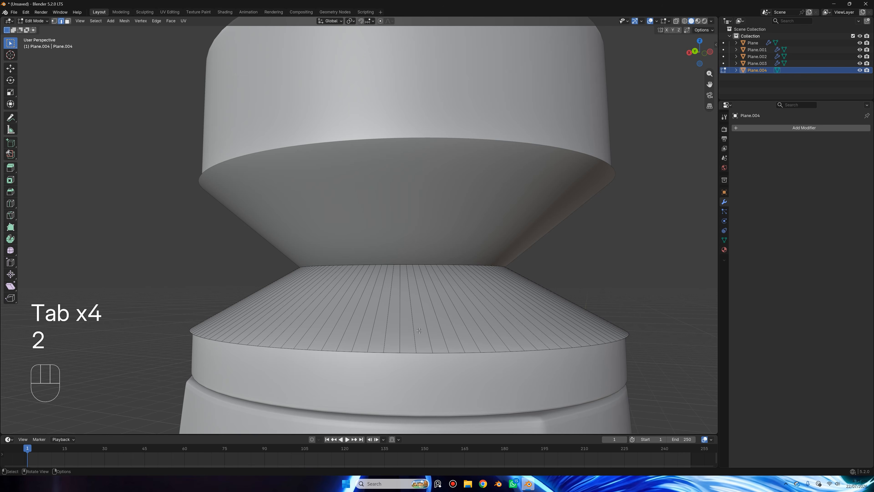
key("a")
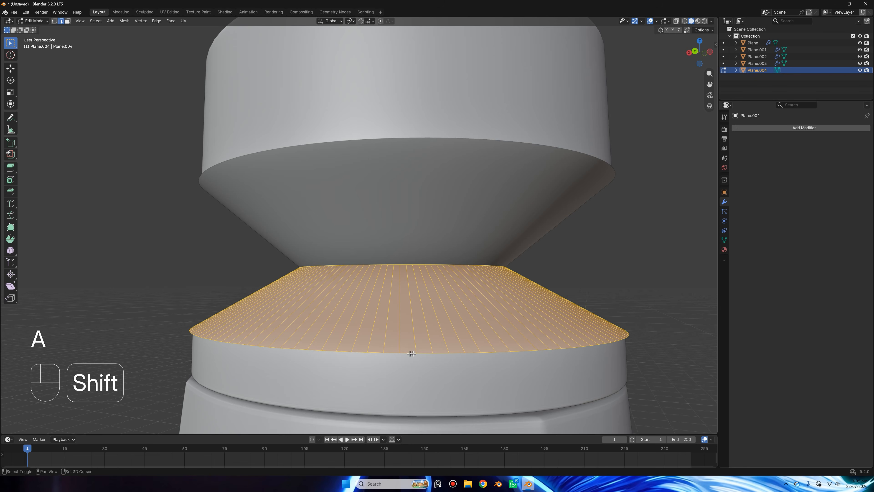
left_click(409, 351, "alt+shift")
left_click(409, 264, "alt+shift")
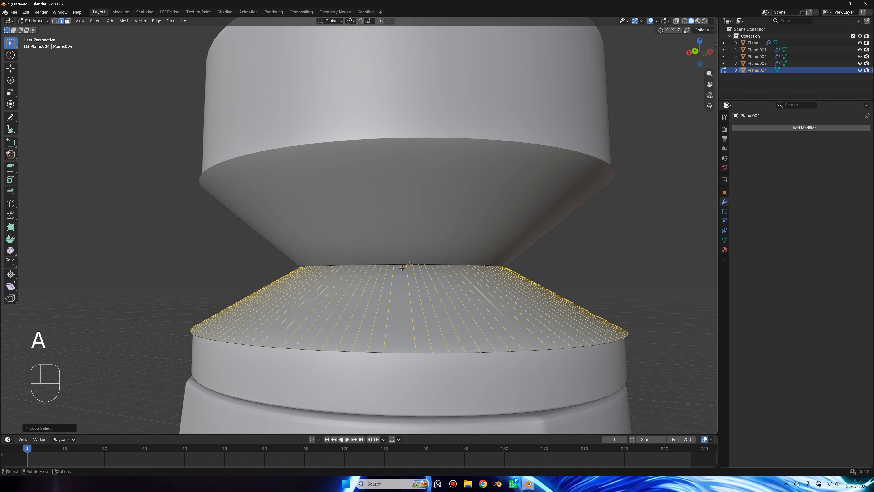
left_click(93, 20)
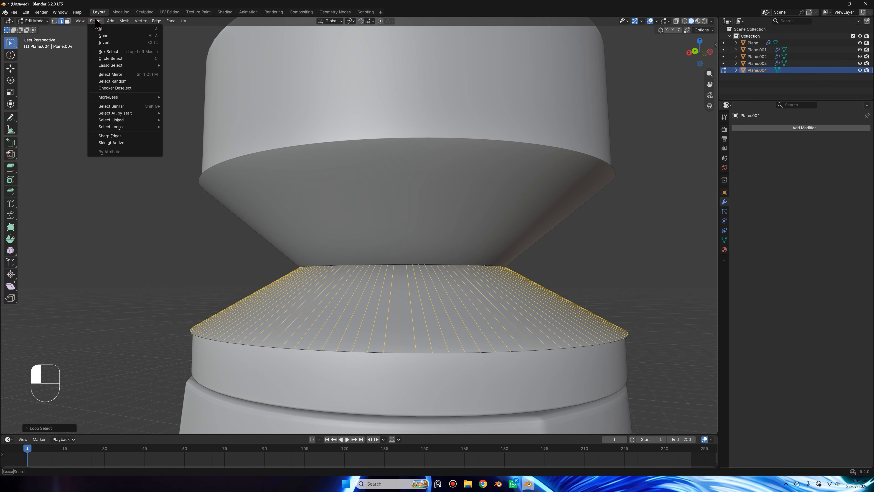
left_click(138, 89)
key("alt+s")
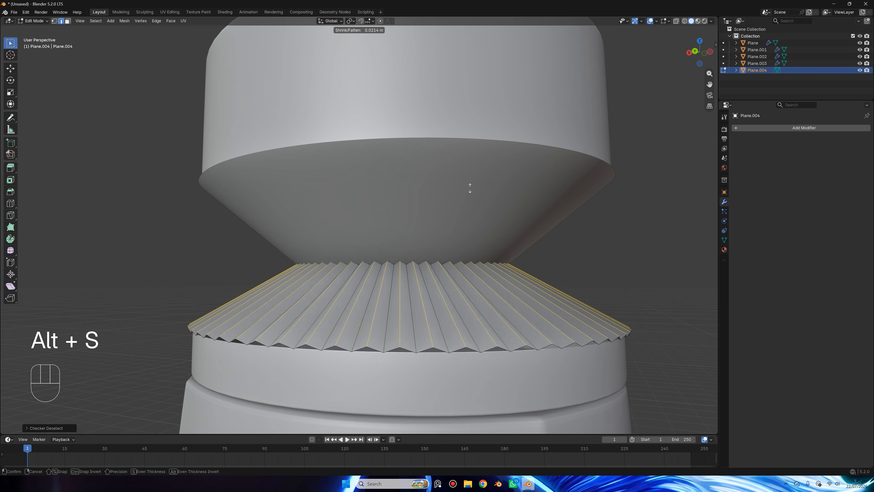
right_click(471, 191)
middle_click_drag(310, 297, 414, 322)
middle_click_drag(310, 324, 365, 326)
middle_click_drag(295, 325, 461, 321, "shift")
scroll(447, 272, "down", 5)
scroll(489, 266, "up", 6)
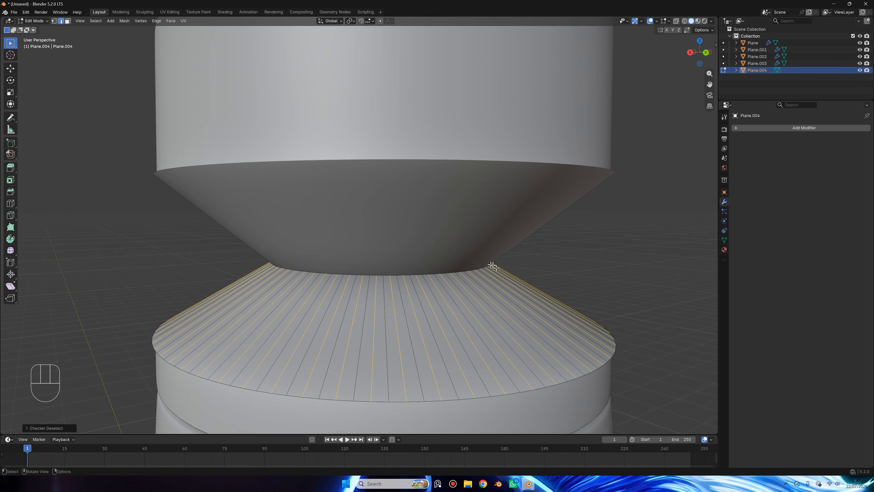
middle_click_drag(499, 266, 461, 227, "shift")
key("alt+s")
right_click(516, 195)
Step: Push the alternating edges of the lower cone outward about 0.022 m with Shrink/Fatten to form ribs, and leave Edit Mode
key("alt+s")
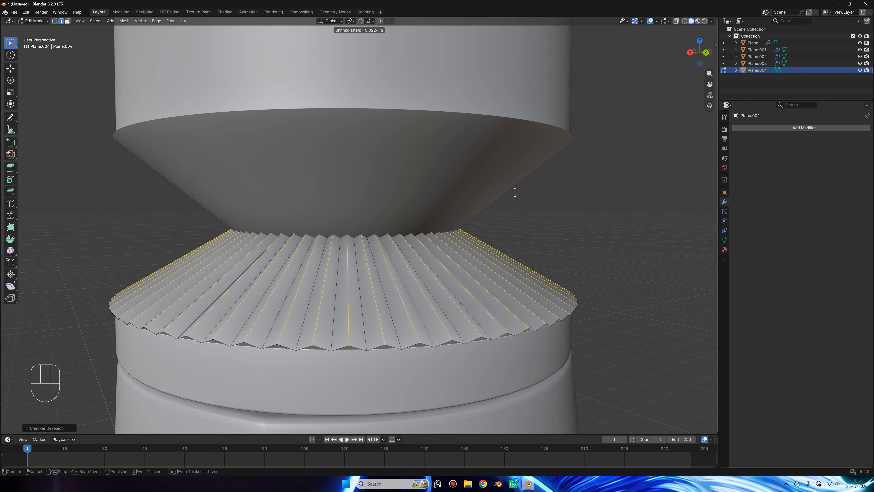
left_click(515, 192)
key("Tab")
Step: Open the upper cone in Edit Mode and select every other slanted edge, without its rim loops, using Checker Deselect
middle_click_drag(441, 193, 464, 199)
scroll(464, 199, "down", 3)
left_click(413, 192)
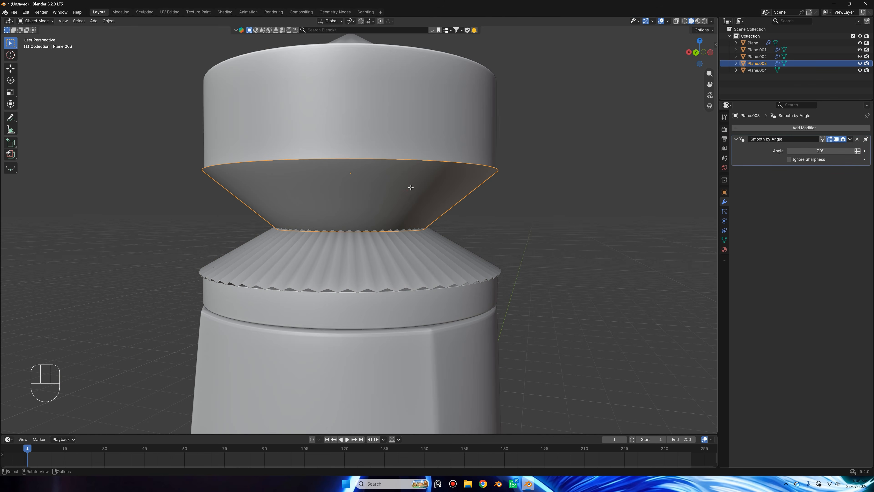
key("Tab")
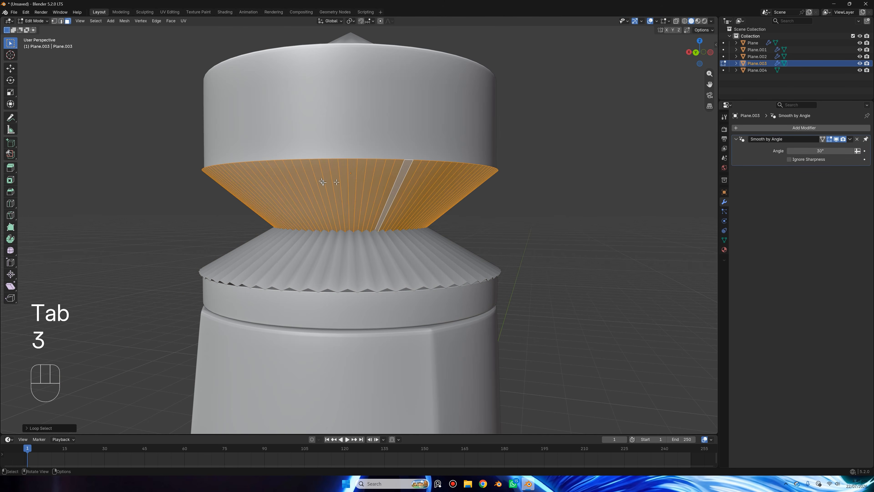
key("2")
left_click(344, 161, "alt+shift")
scroll(348, 268, "up", 4)
scroll(348, 268, "up", 2)
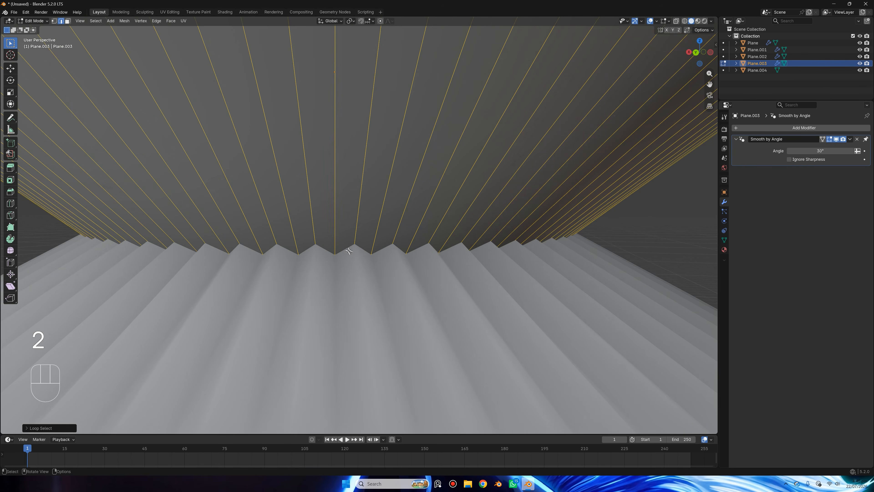
scroll(400, 179, "down", 6)
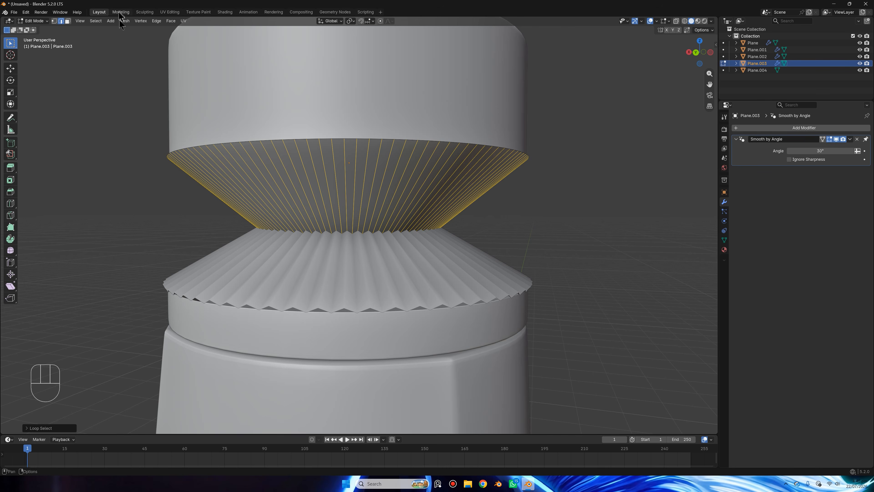
left_click(96, 21)
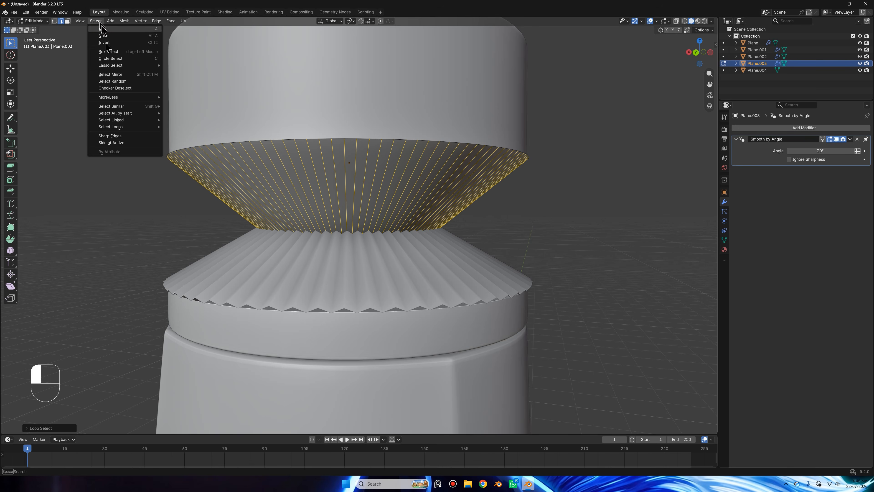
left_click(120, 85)
Step: Push the upper cone's alternating edges outward about 0.02 m with Shrink/Fatten and return to Object Mode
scroll(416, 121, "up", 3)
key("alt+s")
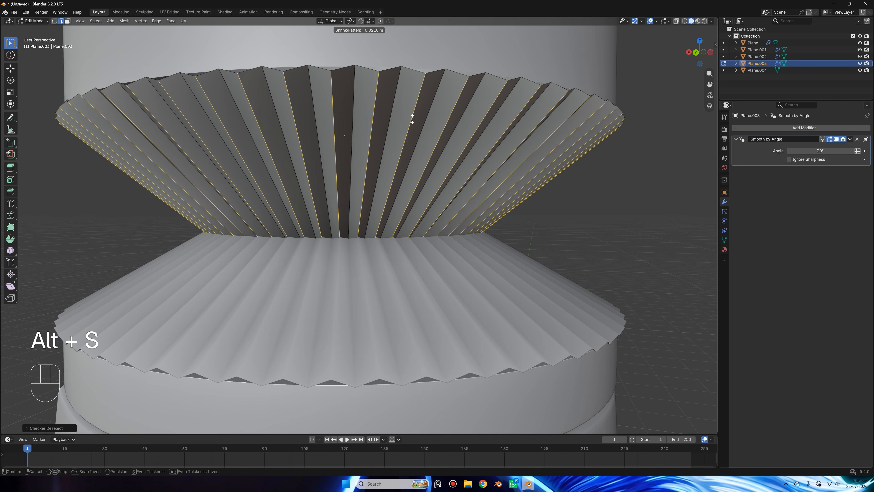
key("alt")
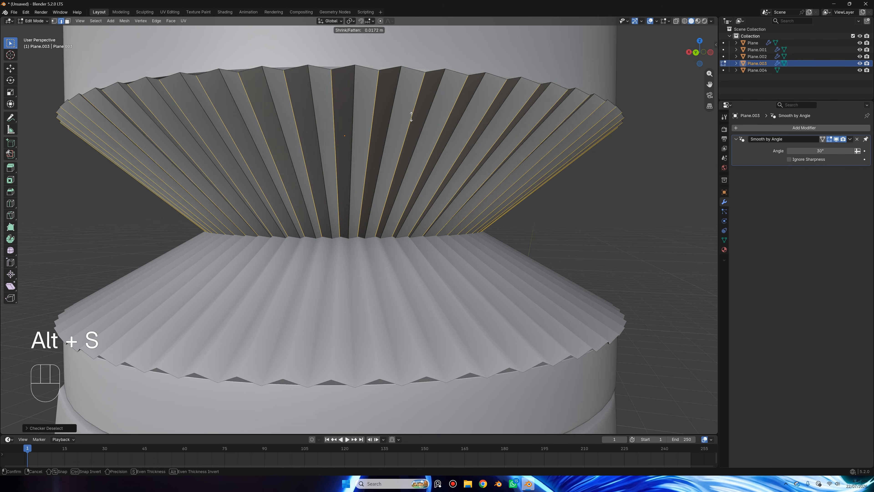
left_click(412, 119)
key("Tab")
Step: Smooth the upper ribbed cone with a level 1 Subdivision modifier
middle_click_drag(414, 121, 427, 136)
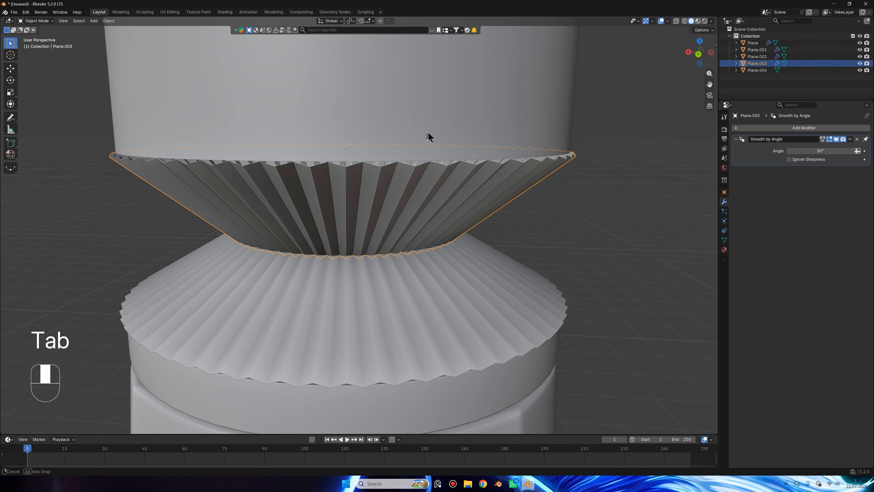
left_click(608, 197)
left_click(493, 199)
key("ctrl+1")
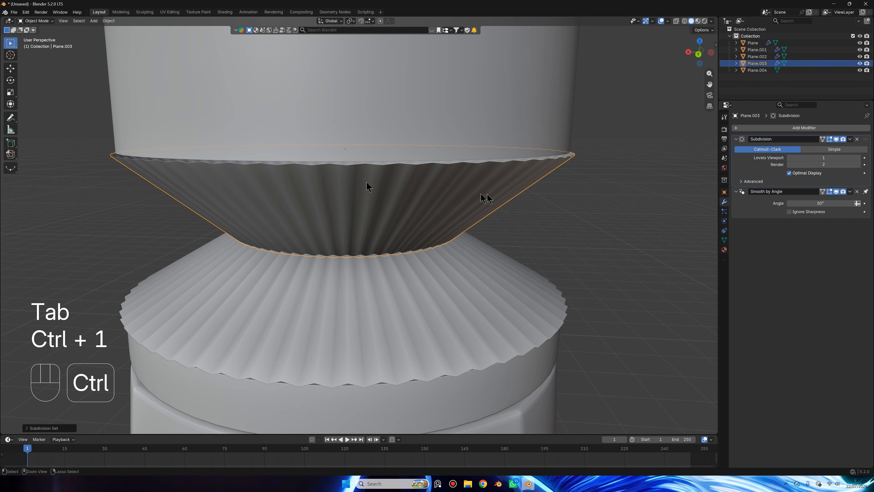
middle_click_drag(489, 144, 452, 241)
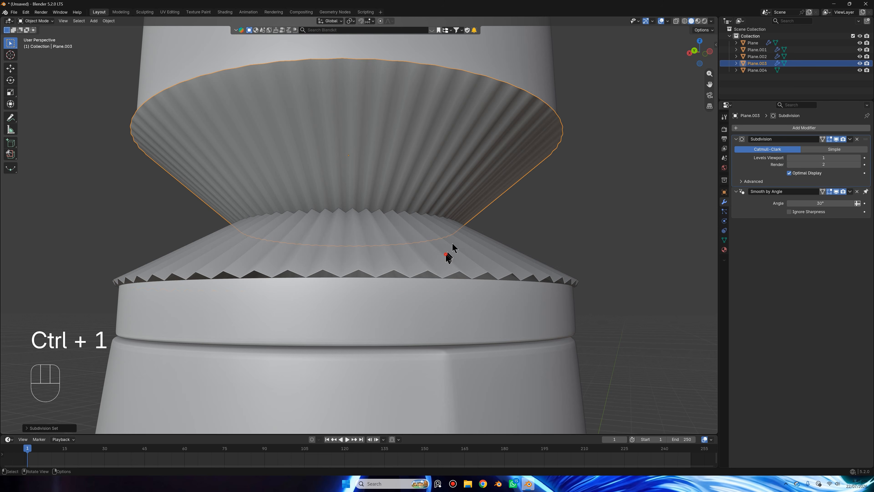
Step: Add a Subdivision modifier to the lower ribbed cone, try level 2, and go back to level 1
left_click(447, 250)
key("ctrl+1")
key("ctrl+2")
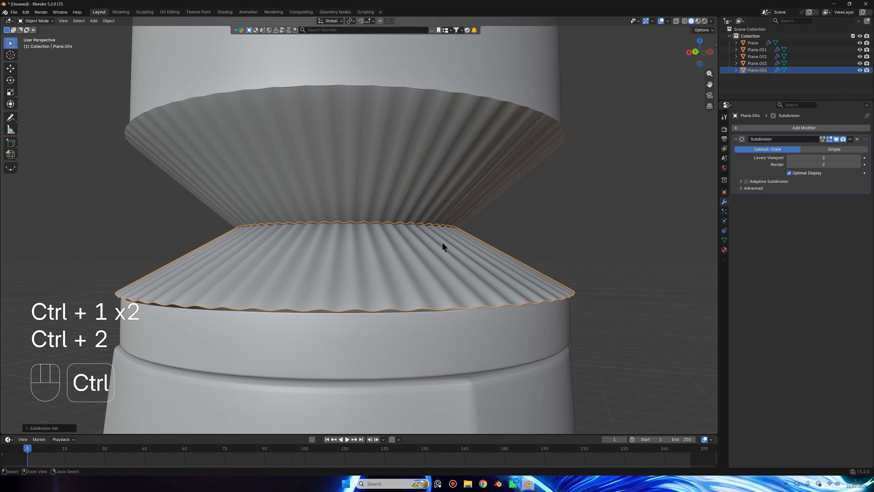
key("ctrl+z")
Step: Raise the Subdivision viewport level to 2 on the lower cone and the upper cone, and deselect everything
scroll(447, 242, "down", 5)
left_click(421, 224)
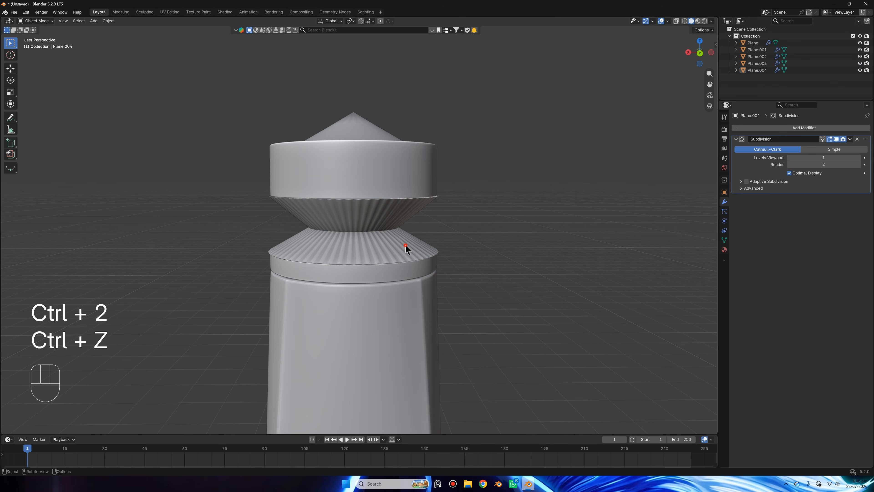
left_click(405, 244)
scroll(405, 243, "up", 2)
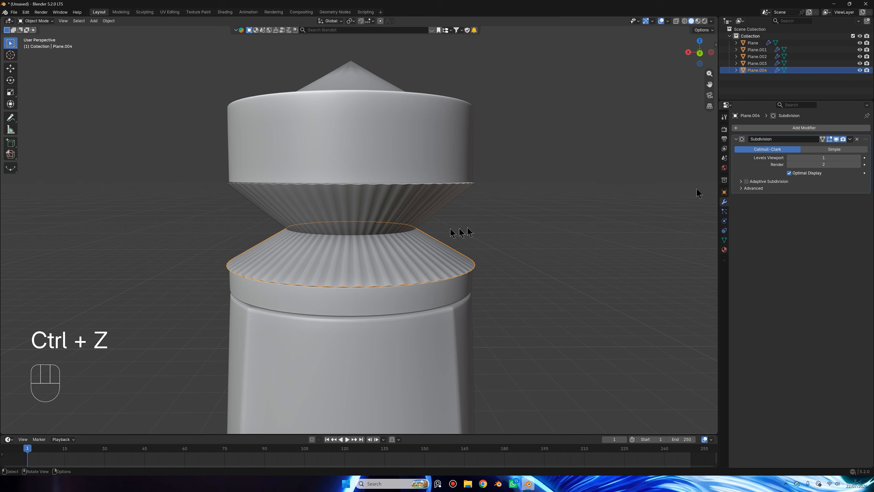
left_click(393, 222)
left_click(863, 158)
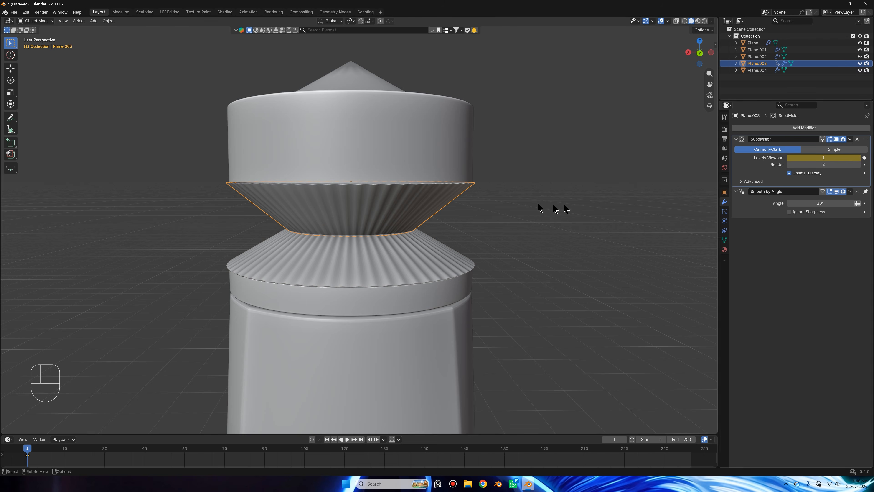
left_click(859, 158)
left_click(565, 193)
Step: Open the lower ribbed cone in Edit Mode and select its wide zigzag rim loop above the collar
scroll(547, 191, "down", 3)
middle_click_drag(543, 189, 478, 187)
scroll(481, 158, "down", 3)
scroll(475, 186, "up", 3)
scroll(413, 236, "up", 6)
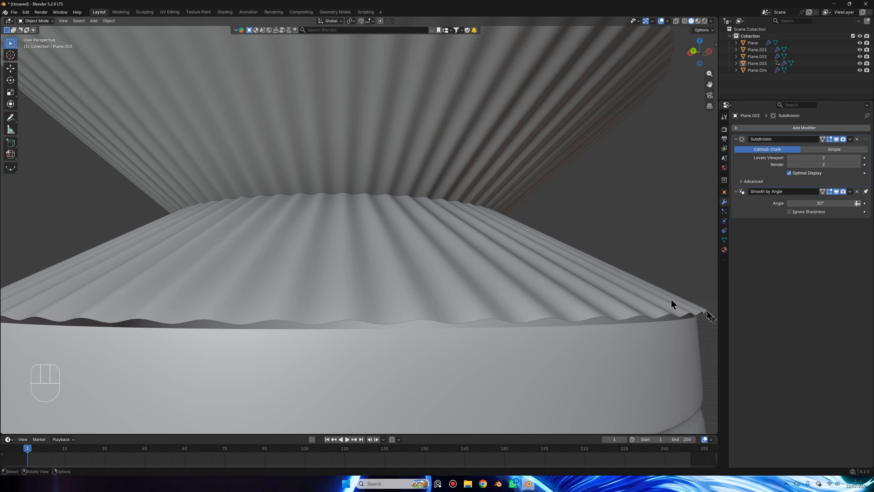
middle_click_drag(674, 303, 250, 258)
scroll(412, 232, "up", 3)
left_click(444, 238)
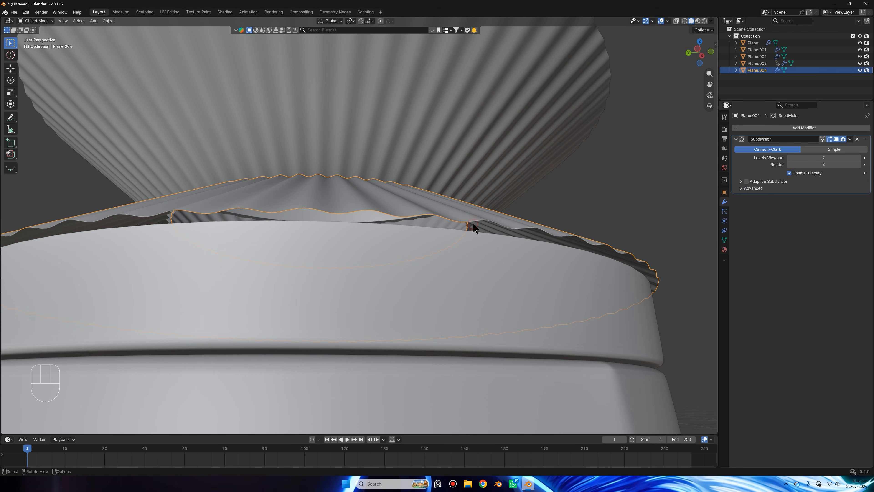
key("Tab")
left_click(521, 227, "alt")
scroll(452, 231, "down", 2)
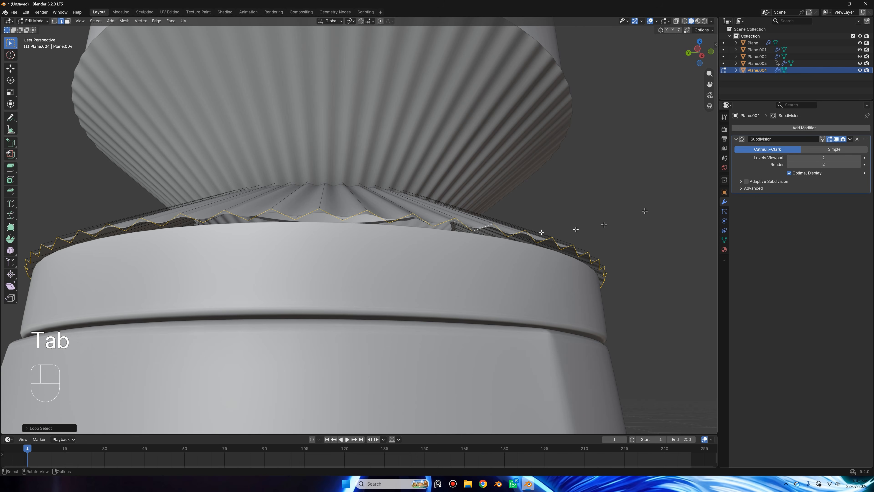
Step: Try to scale the lower cone's wide rim loop slightly inward, working in the left orthographic view
scroll(633, 204, "up", 2)
key("s")
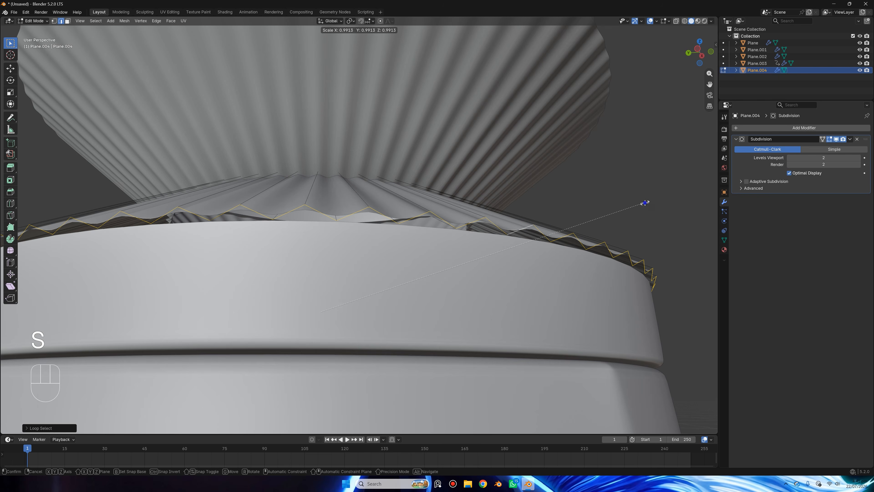
right_click(646, 203)
left_click(699, 49)
middle_click_drag(634, 201, 483, 183, "shift")
key("s")
left_click(540, 194)
scroll(564, 198, "up", 3)
middle_click_drag(589, 204, 441, 187, "shift")
scroll(590, 275, "up", 4)
middle_click_drag(595, 278, 489, 259, "shift")
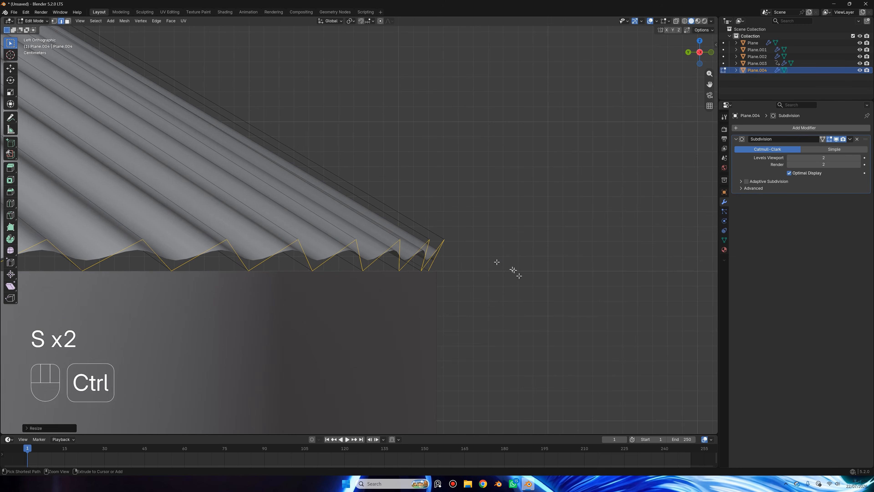
key("ctrl+z")
Step: Extrude the lower cone's wide rim loop, move it straight down along Z into the collar, and scale it slightly inward
scroll(541, 267, "up", 4)
key("s")
left_click(495, 256)
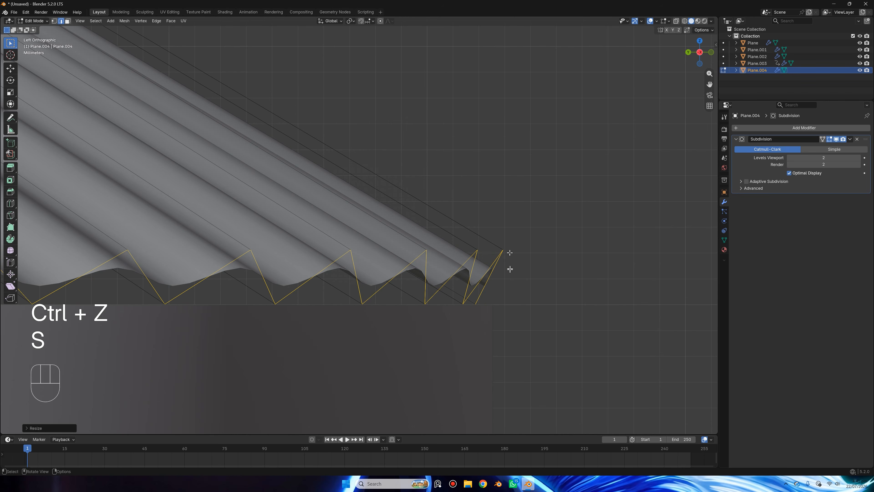
key("e")
left_click(518, 237)
key("g")
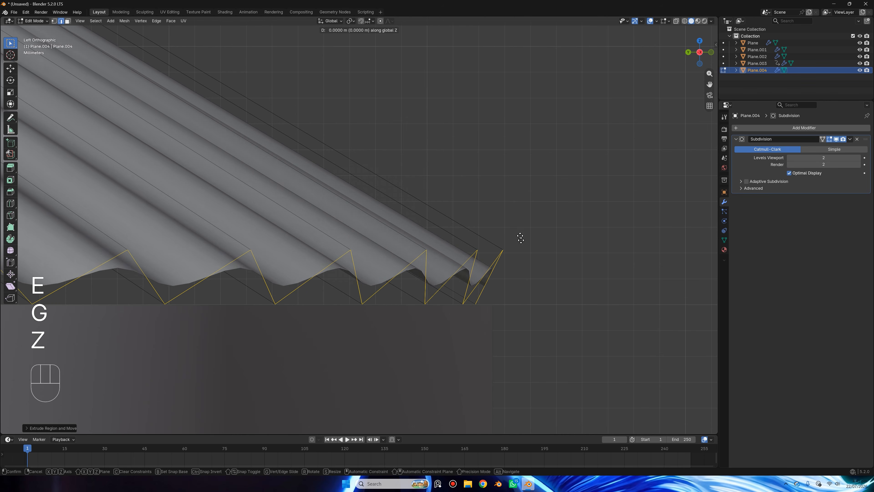
key("z")
left_click(524, 297)
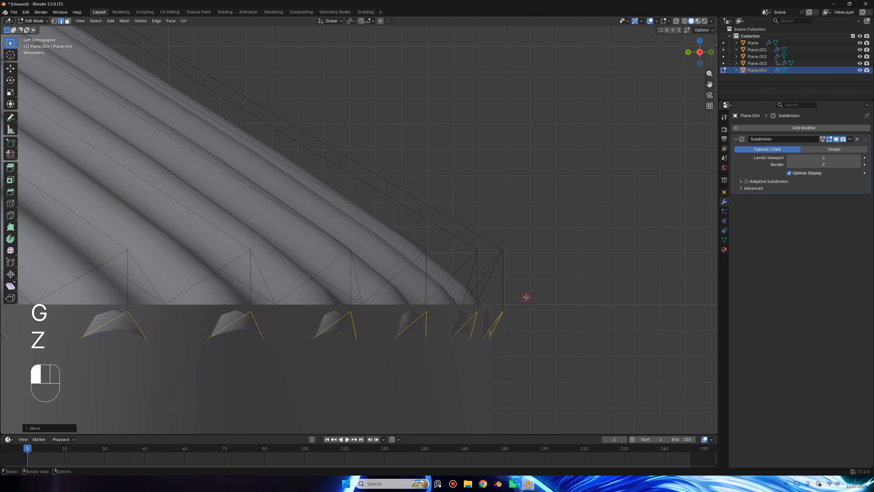
key("s")
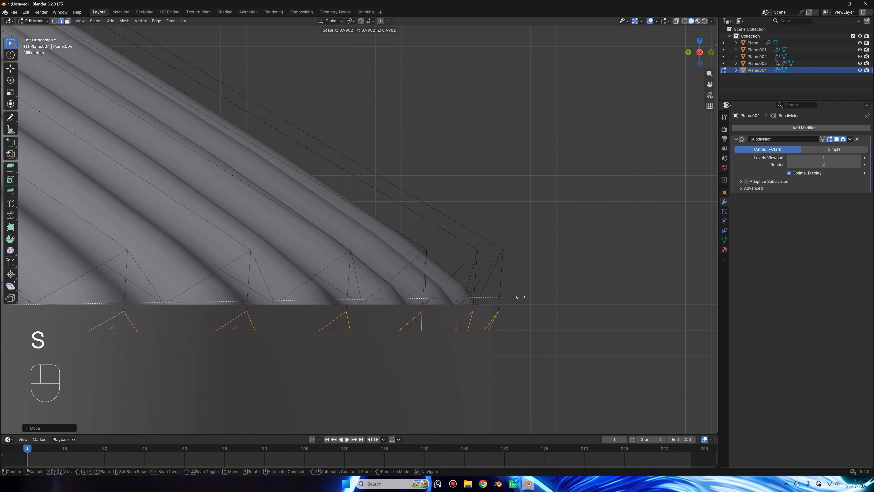
key("s")
left_click(515, 297)
Step: Add a loop cut around the lower cone, slide it close to the wide rim, and check the smoothed ribs in Object Mode
key("ctrl+r")
scroll(154, 148, "down", 8)
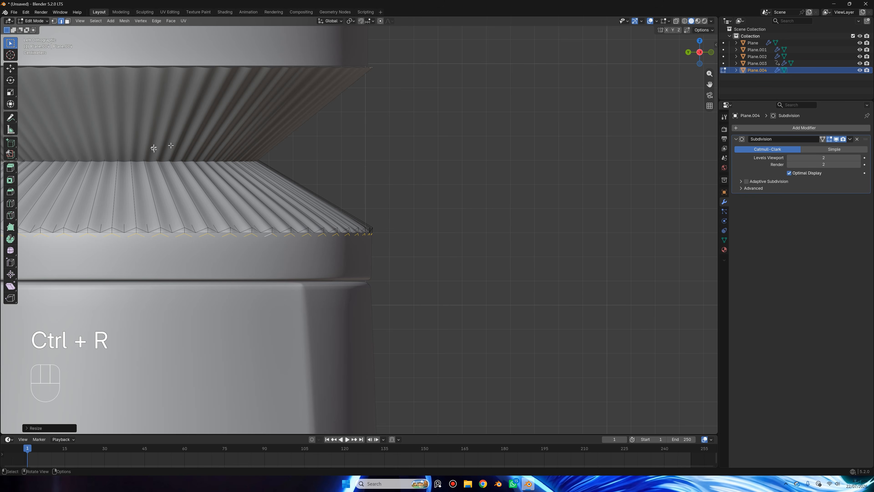
key("ctrl+r")
left_click(294, 179)
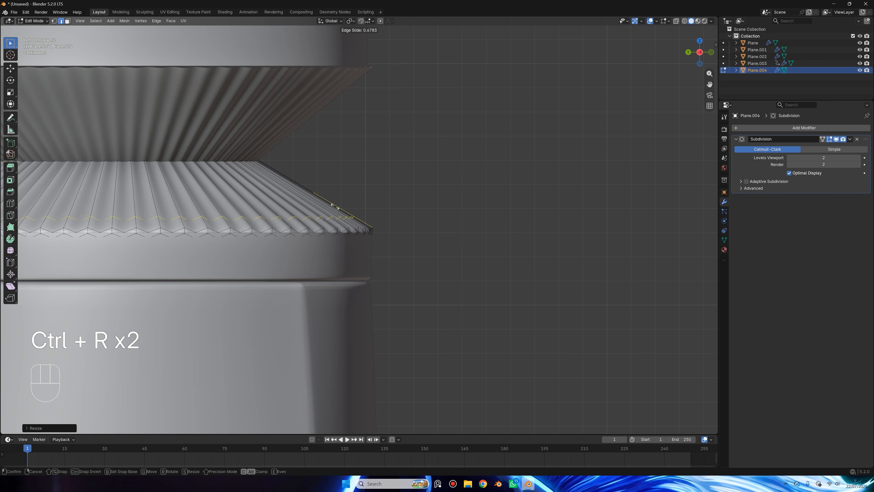
left_click(346, 213)
scroll(348, 213, "up", 6)
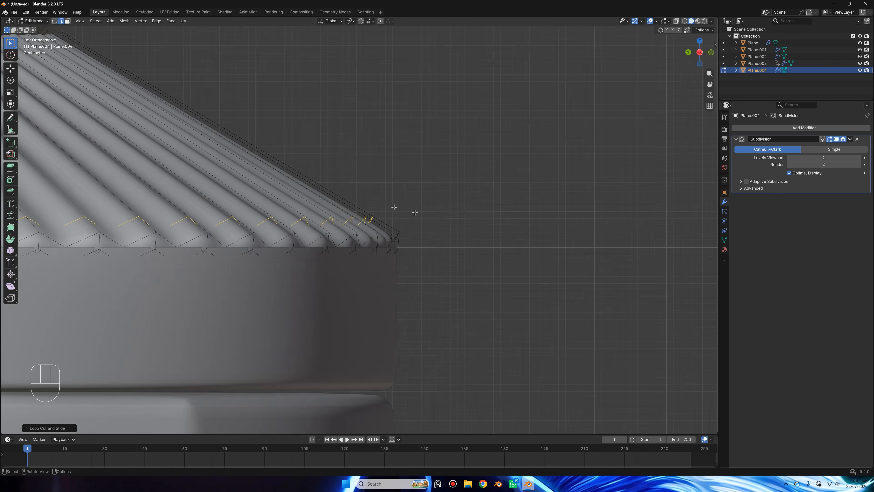
key("g")
key("g")
left_click(537, 237)
key("Tab")
scroll(504, 217, "down", 6)
scroll(381, 121, "up", 6)
Step: Select the lower cone's bottom rim loop, adjust its scale slightly, and check the ribs in Object Mode
key("Tab")
left_click(373, 261, "alt")
scroll(433, 234, "up", 2)
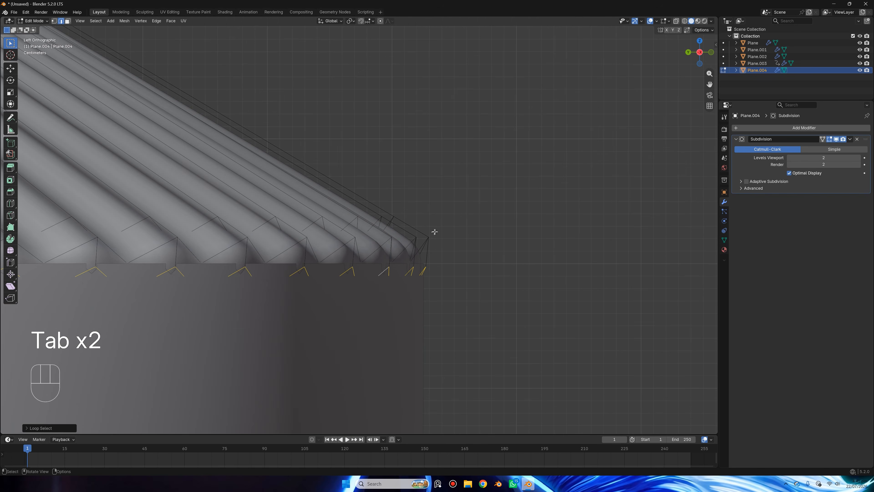
key("s")
left_click(434, 231)
key("Tab")
scroll(444, 212, "down", 4)
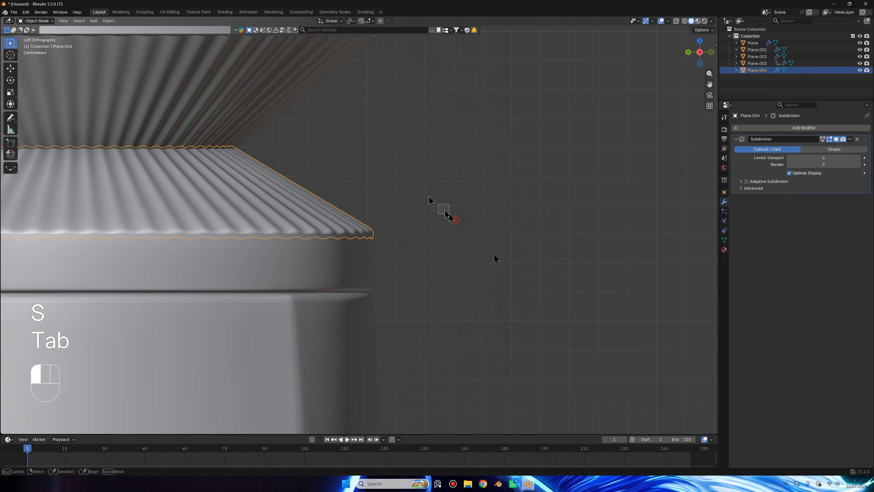
left_click(445, 211)
scroll(378, 213, "down", 4)
scroll(378, 237, "up", 6)
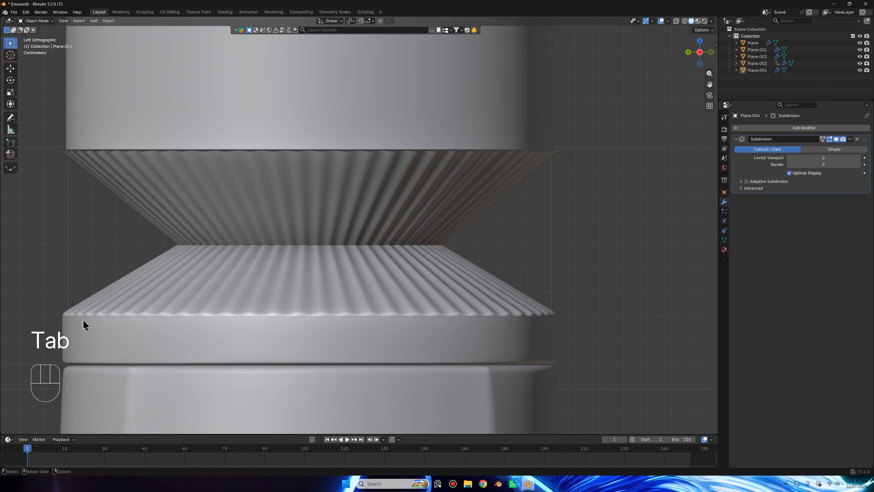
Step: Open the upper ribbed cone in Edit Mode, select its wide zigzag rim loop, and scale it slightly inward toward the cap's edge
scroll(353, 260, "down", 4)
left_click(353, 260)
scroll(391, 228, "up", 4)
scroll(387, 272, "up", 3)
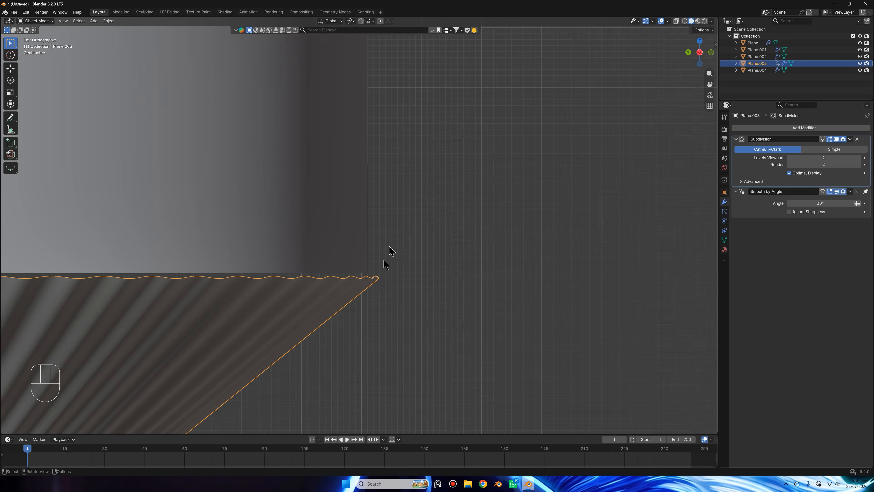
key("Tab")
left_click(385, 317, "alt")
middle_click_drag(384, 318, 433, 259, "shift")
scroll(433, 260, "up", 3)
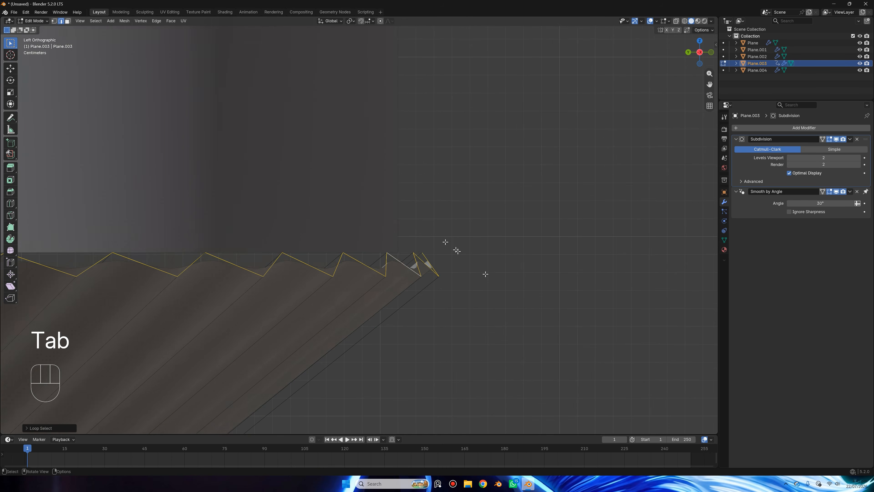
scroll(541, 237, "up", 1)
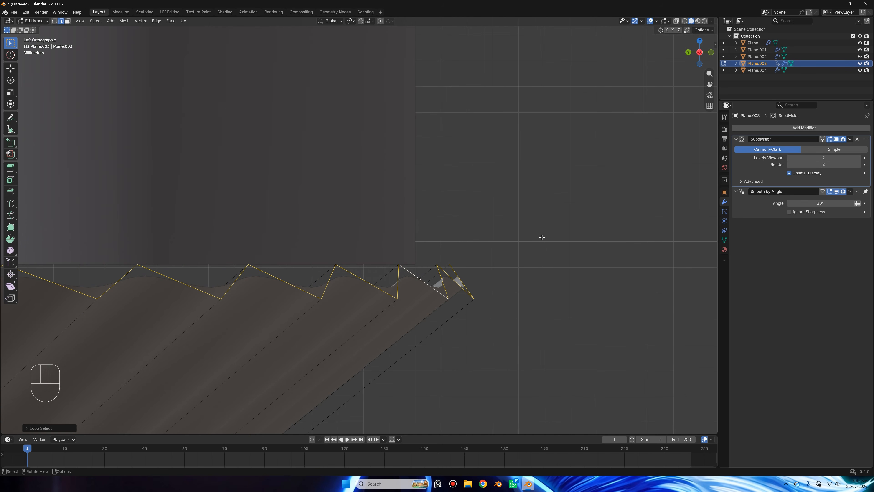
key("s")
left_click(493, 233)
Step: Extrude the upper cone's wide rim loop upward along Z by about 0.013 m into the cap and scale it slightly inward
scroll(426, 251, "up", 1)
key("e")
key("z")
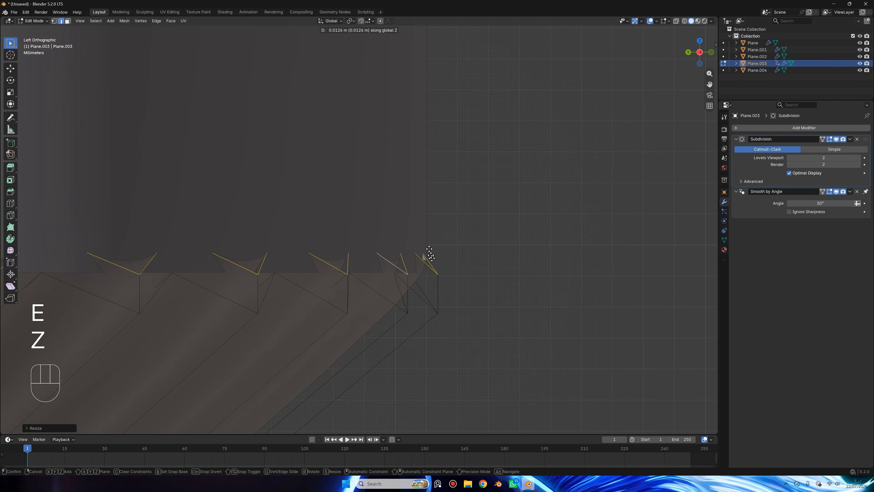
left_click(429, 246)
key("s")
left_click(421, 248)
Step: Add a loop cut around the upper cone, slide it close to the wide rim, and check the smoothed edge in Object Mode
key("ctrl+r")
left_click(388, 349)
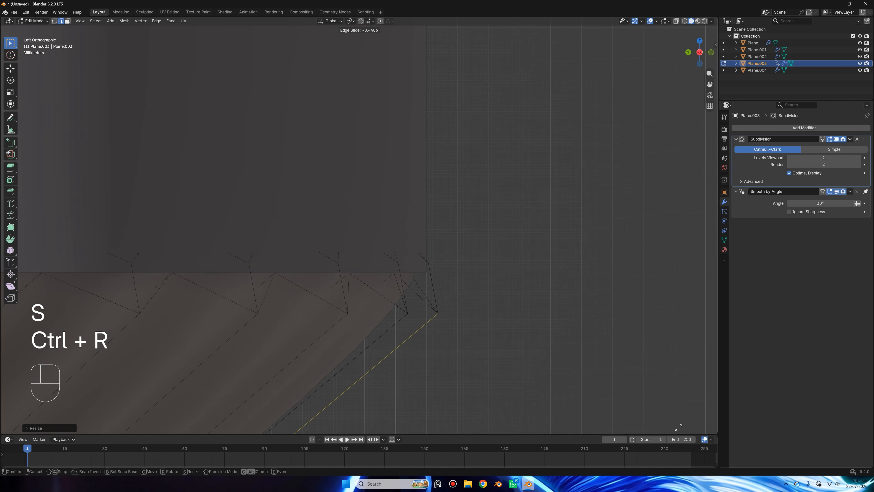
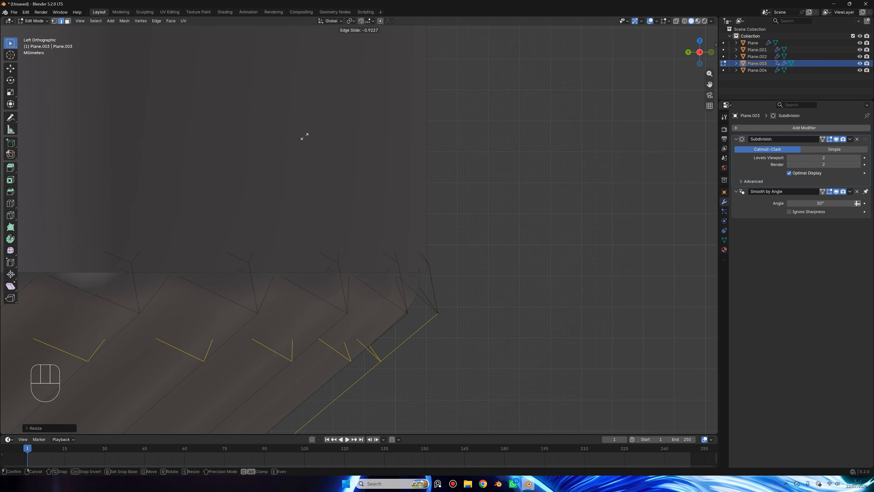
left_click(307, 130)
key("Tab")
key("Tab")
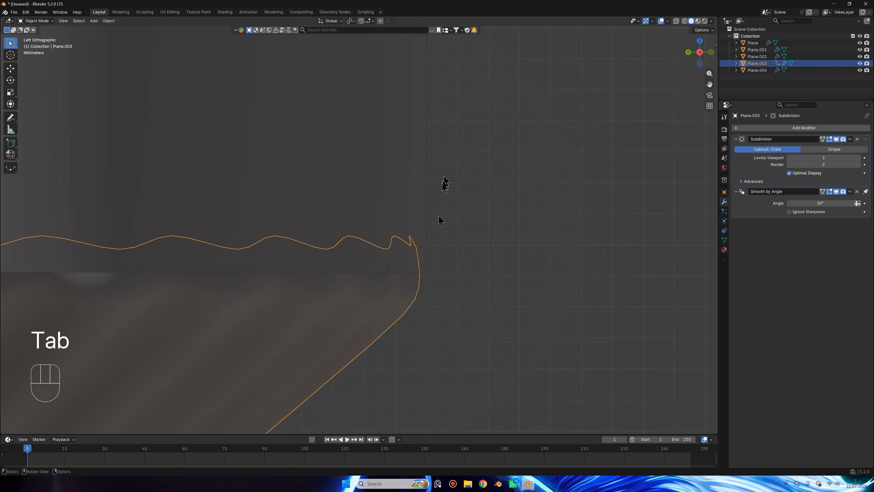
Step: Adjust the scale of the upper cone's extruded rim loop inside the cap and inspect the ribs in Object Mode
key("s")
left_click(430, 248)
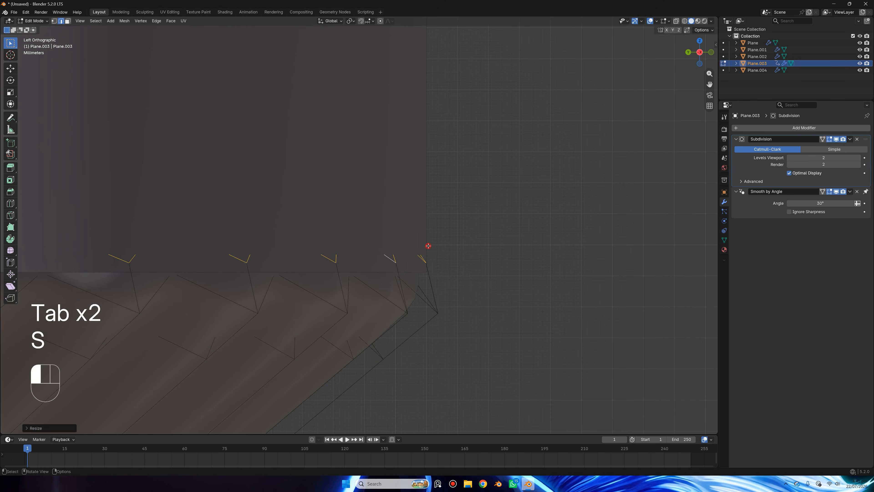
key("Tab")
middle_click_drag(349, 228, 526, 203)
middle_click_drag(496, 214, 432, 204)
scroll(432, 205, "down", 6)
middle_click_drag(432, 204, 408, 206)
scroll(347, 220, "up", 4)
Step: Open the cap in Edit Mode and try to loop-select the triangular faces of the dome on its top
middle_click_drag(430, 114, 414, 174, "shift")
middle_click_drag(415, 173, 427, 206)
left_click(378, 210)
scroll(388, 193, "up", 2)
key("Tab")
middle_click_drag(365, 203, 348, 180)
key("3")
left_click(345, 189, "alt")
key("3")
left_click(344, 189, "alt")
middle_click_drag(345, 190, 349, 192)
Step: Select the dome's centre vertex on the cap's top, grow the selection to its rim, and separate it into its own object
key("1")
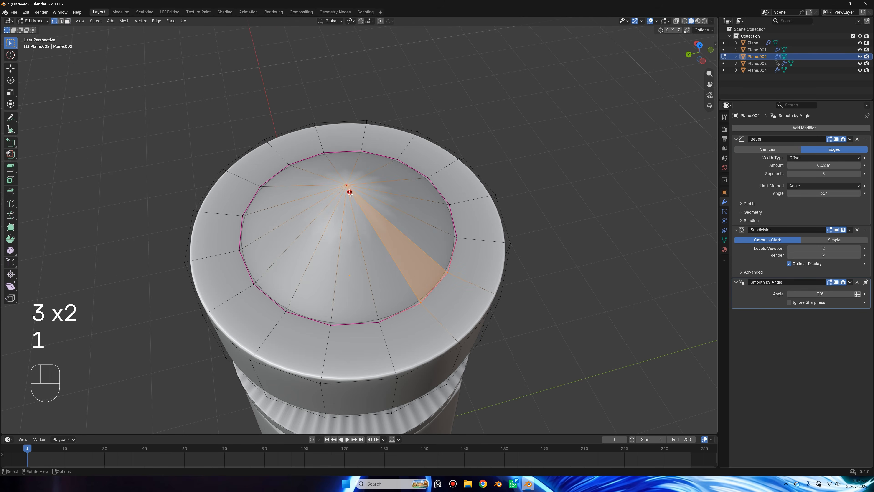
left_click(349, 192)
key("ctrl+KP_Add")
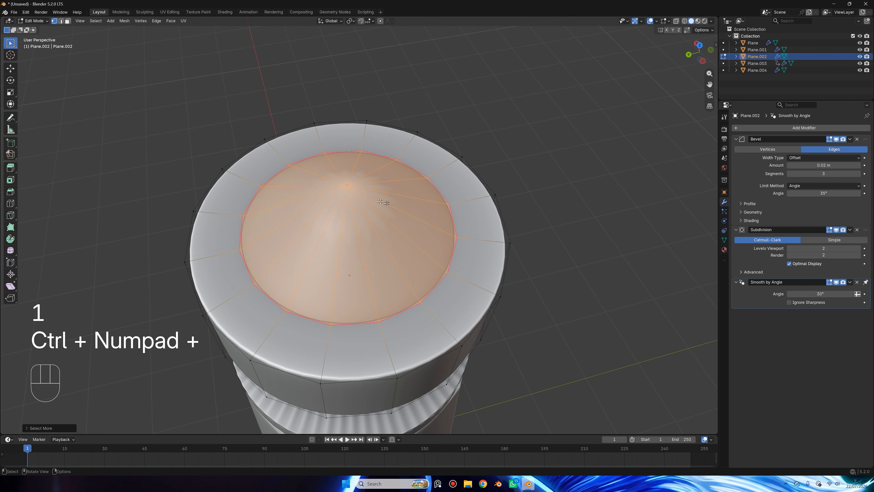
key("p")
left_click(377, 187)
key("Tab")
left_click(383, 215)
key("g")
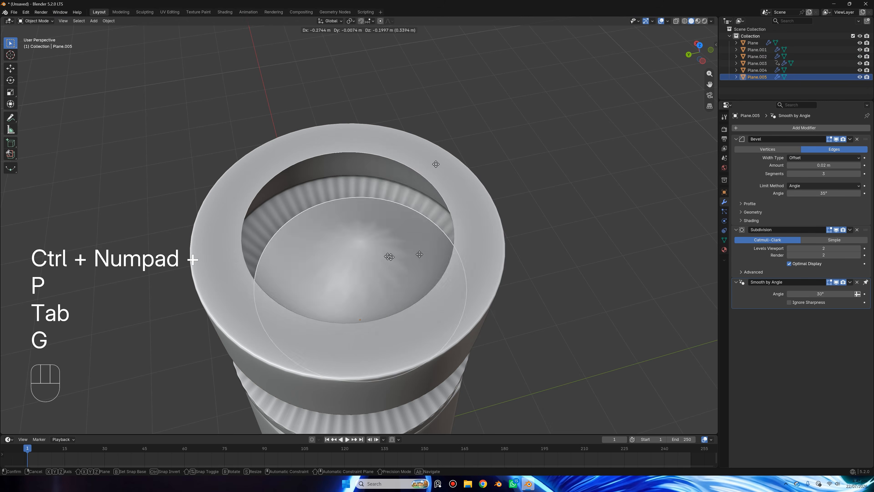
right_click(405, 189)
Step: Select the separated dome's rim loop in Edit Mode and set its Mean Crease to 0.00
key("Tab")
middle_click_drag(412, 182, 403, 164)
key("a")
left_click(339, 162)
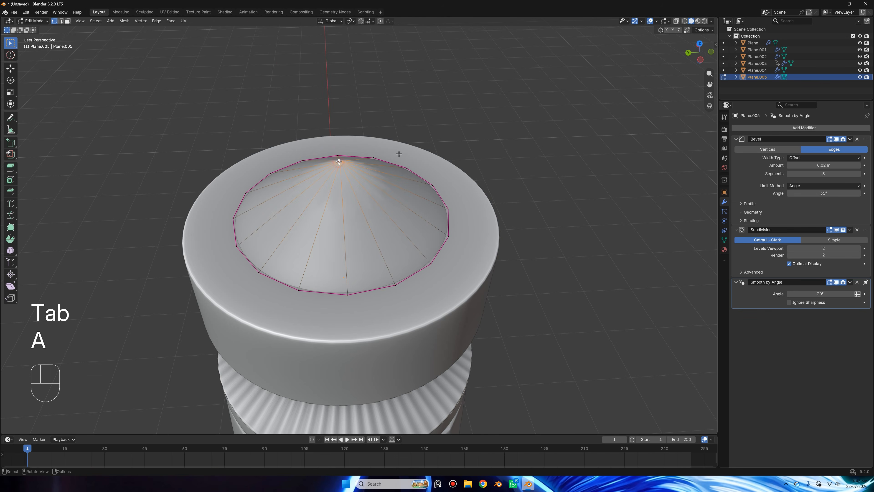
key("n")
mouse_move(665, 101)
left_mouse_down()
mouse_move(674, 101)
mouse_move(664, 101)
left_mouse_up()
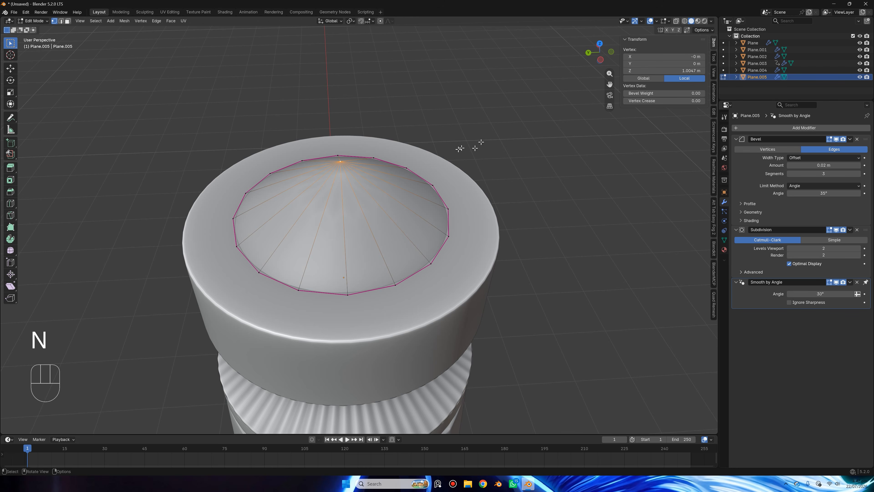
left_click(434, 219, "alt")
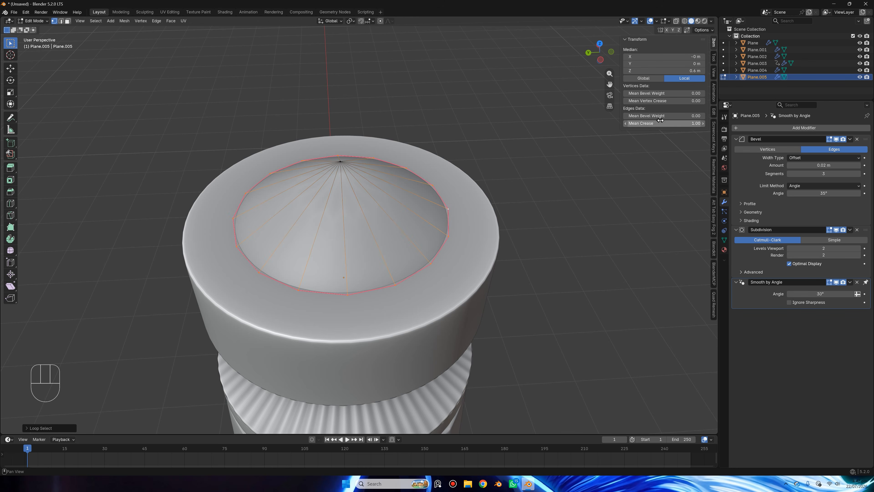
key("Tab")
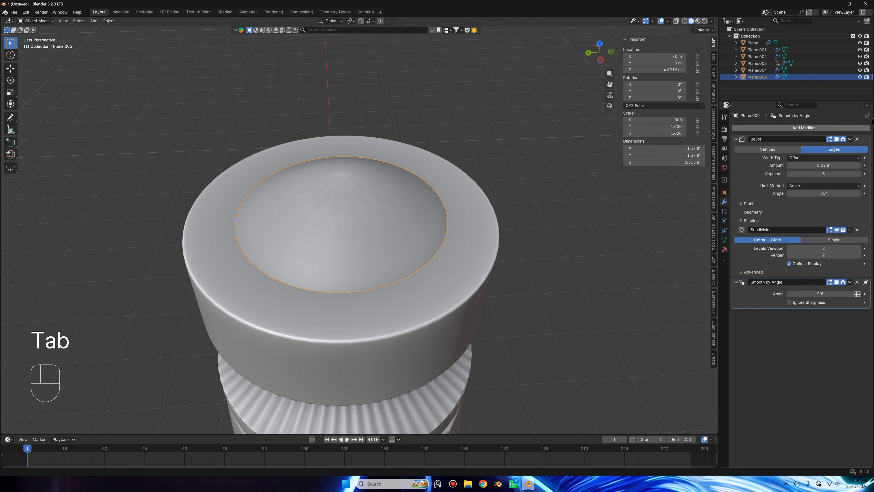
Step: Remove the Bevel modifier from the separated dome and select its entire mesh in Edit Mode
left_click(856, 139)
key("Tab")
key("a")
right_click(417, 206)
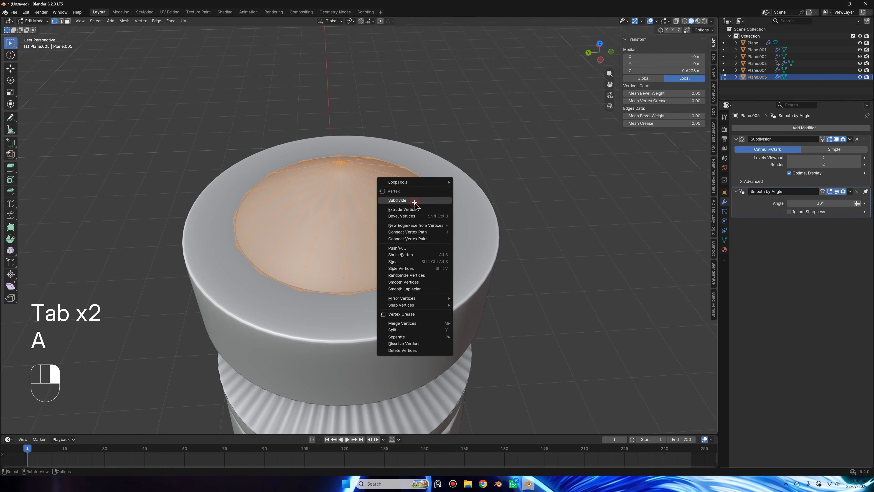
Step: Try to subdivide the cone cap's entire mesh twice
left_click(397, 200)
right_click(415, 202)
left_click(415, 202)
scroll(413, 199, "up", 3)
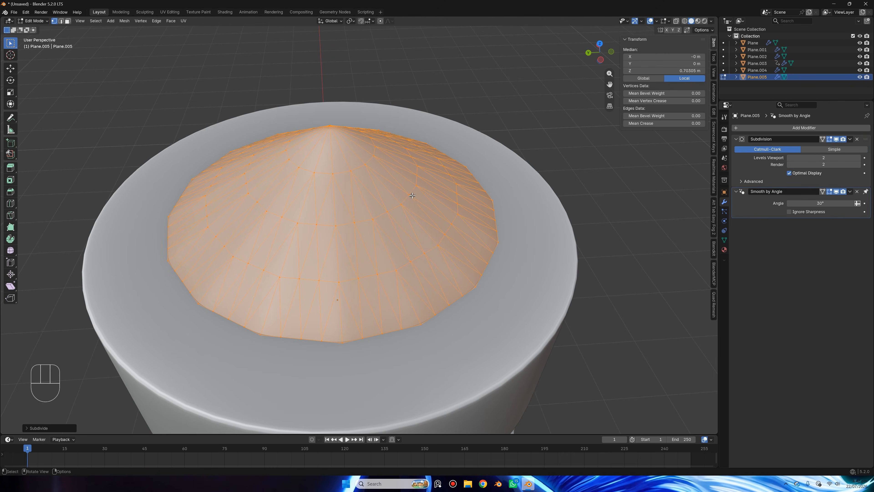
middle_click_drag(412, 195, 341, 204)
key("ctrl+z")
key("ctrl+z")
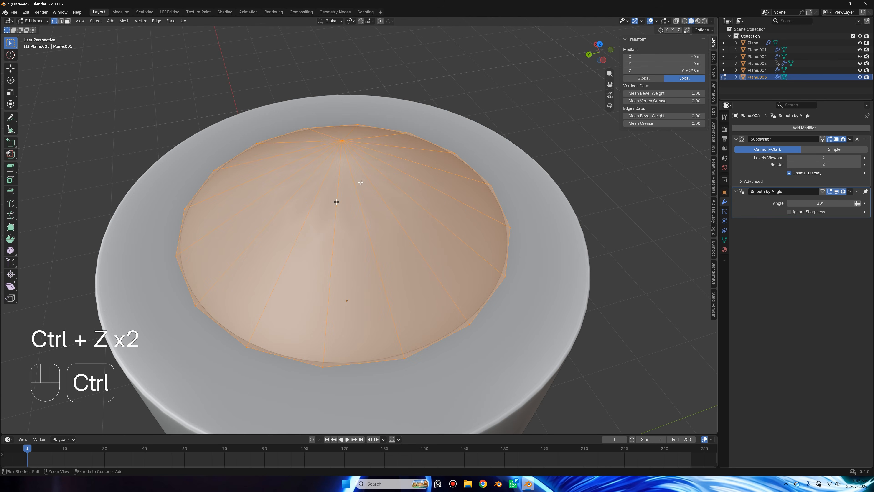
Step: Try applying the Subdivision modifier to the cone cap in Object Mode
scroll(336, 202, "up", 2)
key("ctrl+a")
key("Tab")
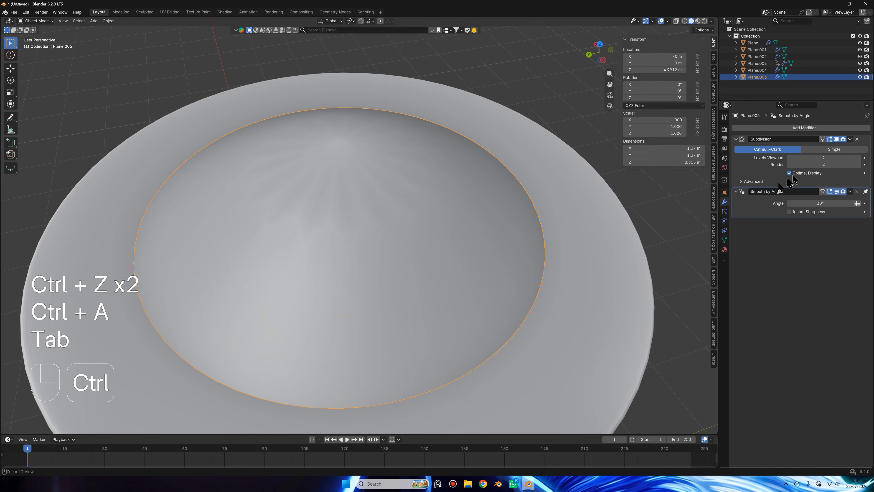
key("ctrl+a")
key("Tab")
key("ctrl+z")
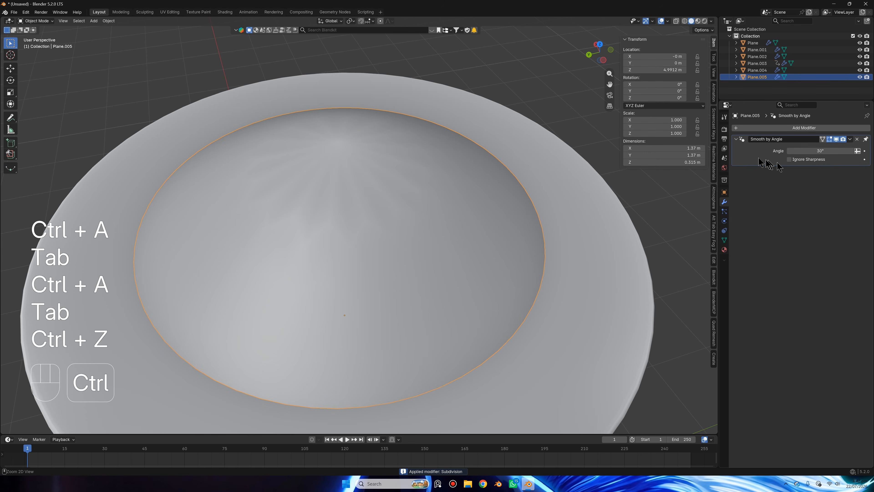
key("ctrl+z")
key("ctrl+z")
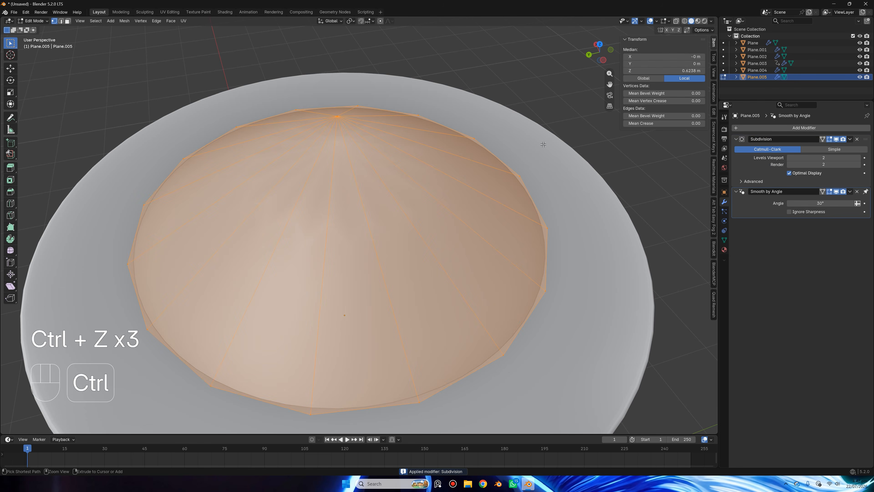
Step: Clear the cone mesh's selection and try to add a loop cut across its triangular faces
middle_click_drag(525, 143, 343, 146)
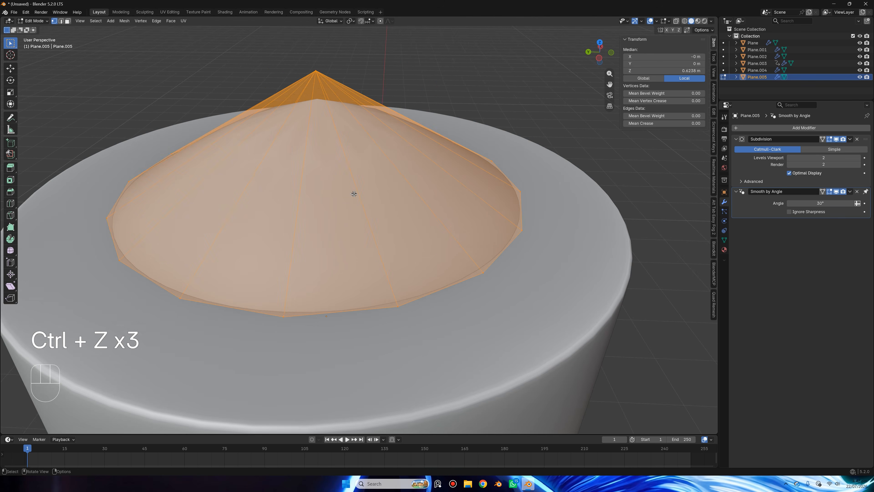
key("ctrl+z")
scroll(343, 146, "up", 2)
middle_click_drag(343, 131, 359, 152)
scroll(366, 165, "down", 4)
middle_click_drag(377, 182, 444, 260)
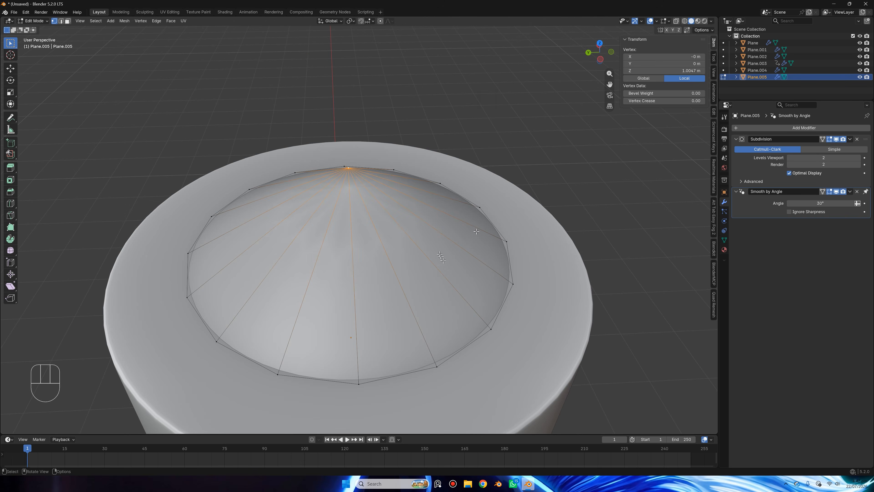
left_click(467, 104)
middle_click_drag(467, 104, 425, 348)
key("ctrl+r")
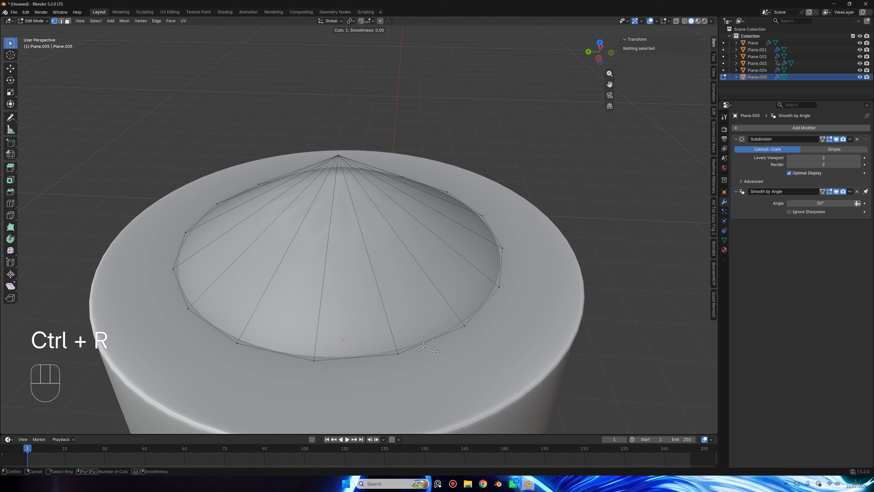
right_click(473, 205)
Step: Examine the triangular faces that meet at the cone's tip, picking one on the slope
scroll(277, 234, "up", 3)
middle_click_drag(277, 235, 282, 262)
scroll(282, 262, "up", 2)
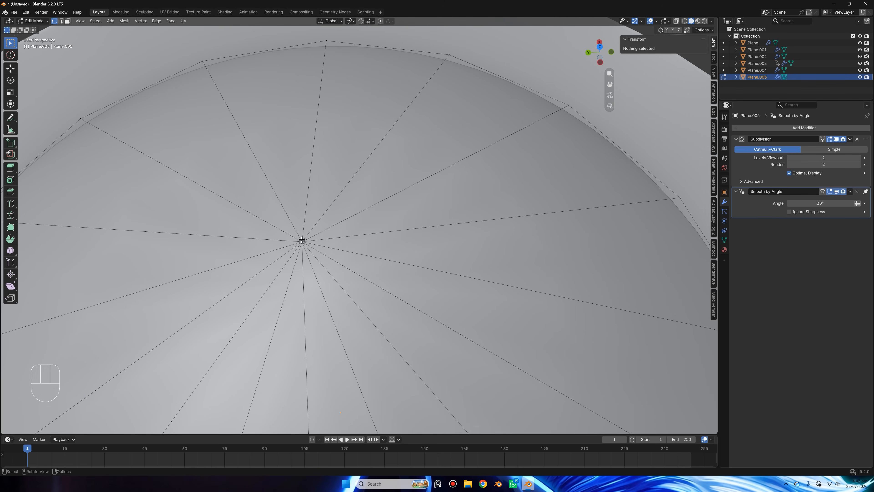
scroll(302, 239, "down", 3)
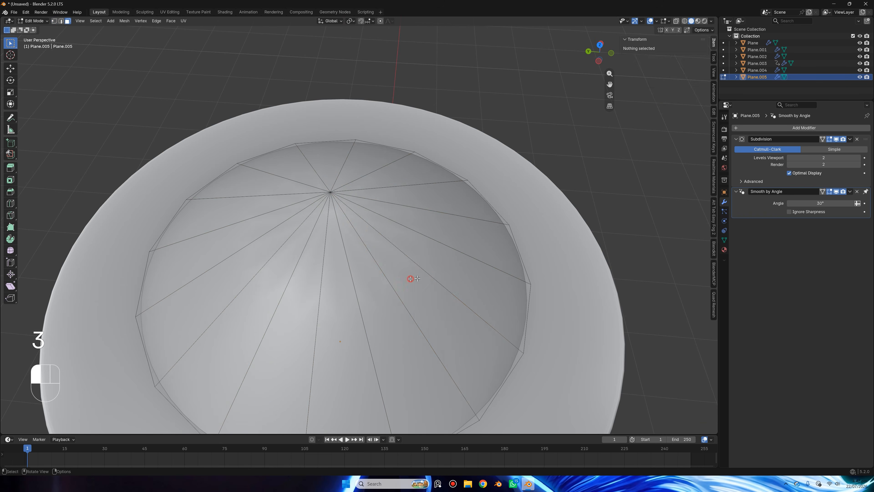
left_click(412, 278)
middle_click_drag(411, 278, 425, 248)
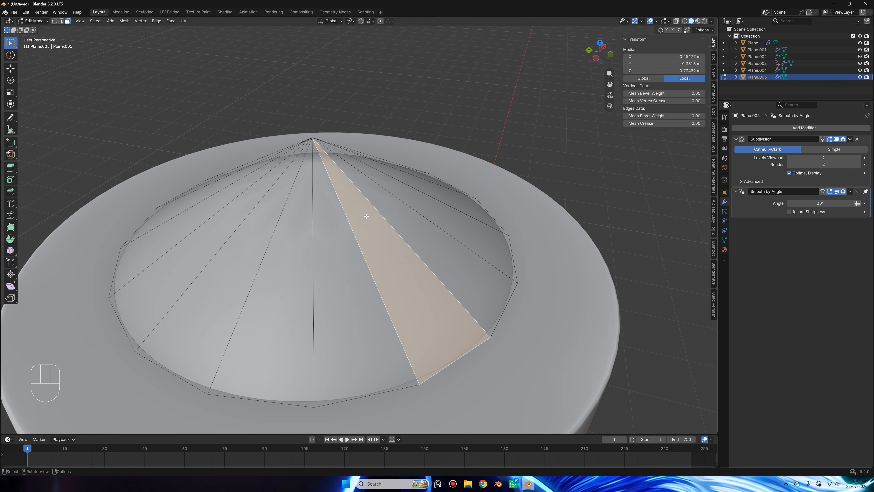
middle_click_drag(367, 217, 326, 199)
Step: Select the cone's apex vertex and bevel it with one segment into a small flat circular face
key("1")
left_click(354, 222)
scroll(408, 203, "up", 6)
scroll(409, 204, "down", 3)
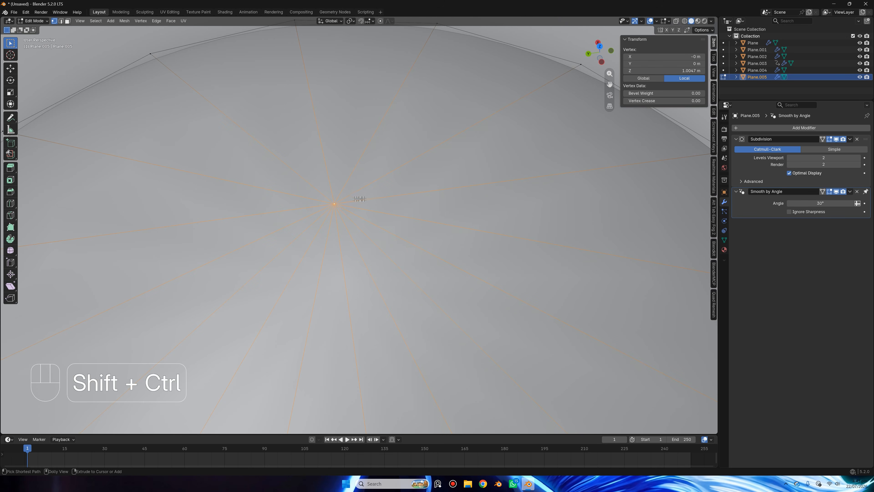
key("shift+ctrl+b")
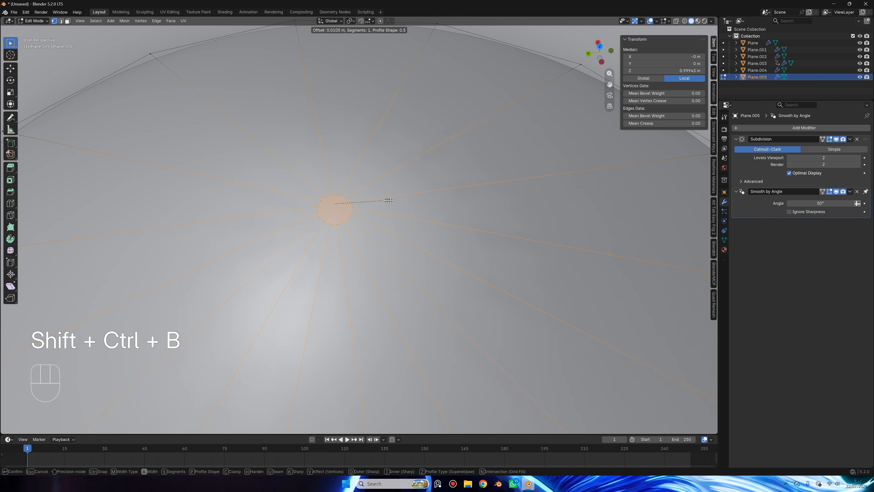
left_click(393, 200)
scroll(394, 199, "down", 5)
scroll(392, 193, "up", 3)
middle_click_drag(391, 179, 414, 175)
scroll(409, 168, "up", 2)
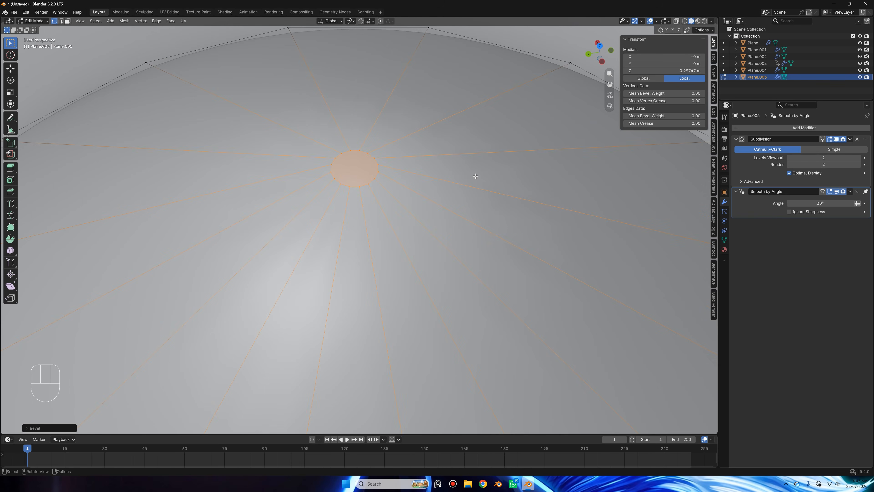
Step: Inset the small circular tip face twice to form two concentric rings, and return to Object Mode
key("i")
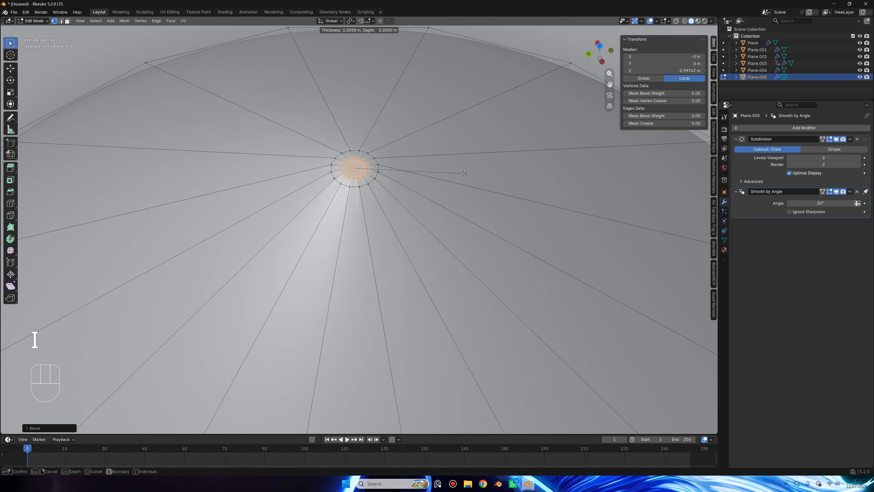
left_click(468, 173)
key("i")
left_click(463, 173)
key("Tab")
scroll(462, 172, "down", 5)
middle_click_drag(462, 167, 462, 139)
right_click(462, 139)
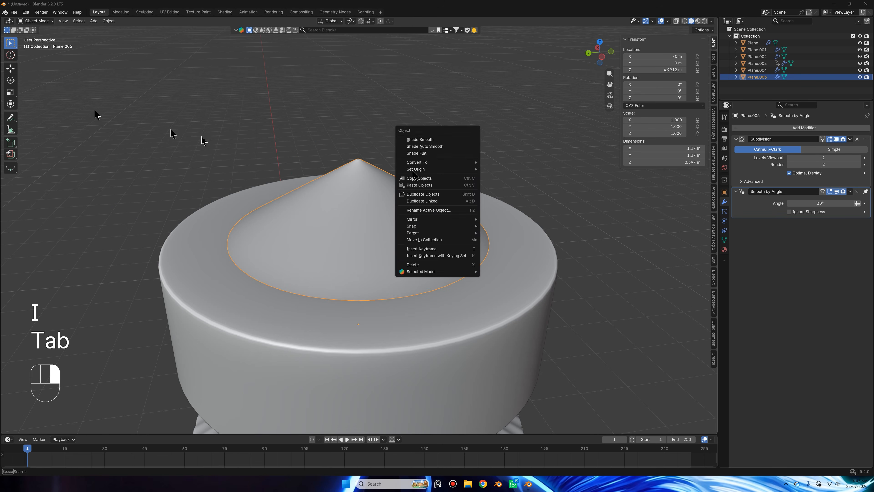
Step: Reopen the cone mesh for editing and try multiple loop cuts along its sloped side
key("Tab")
scroll(384, 159, "up", 5)
middle_click_drag(384, 158, 355, 124)
scroll(353, 157, "down", 5)
key("ctrl+r")
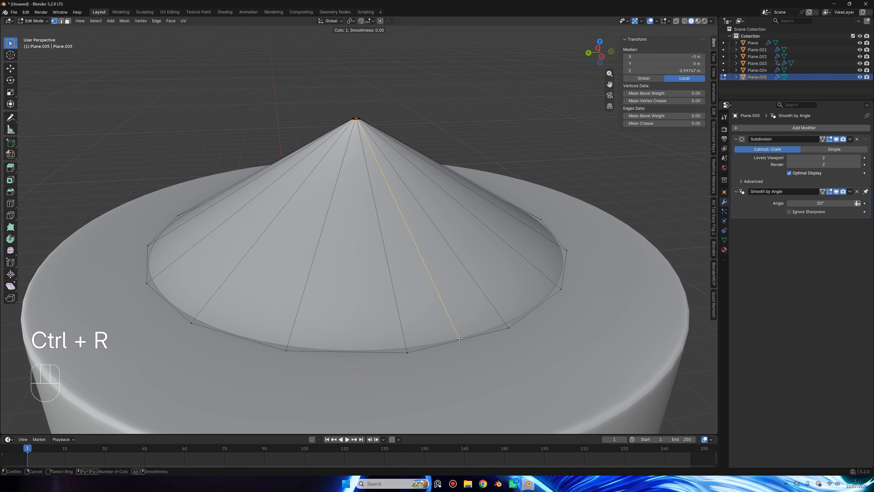
scroll(452, 340, "down", 2)
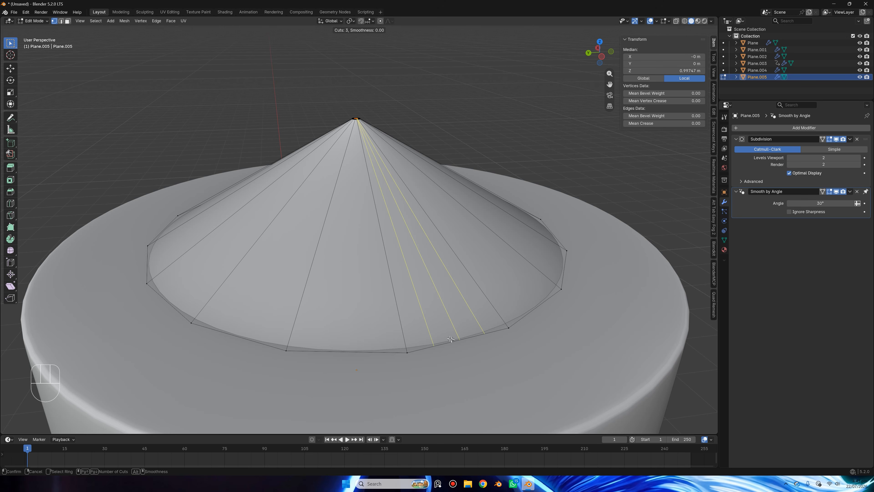
scroll(448, 332, "down", 3)
right_click(447, 333)
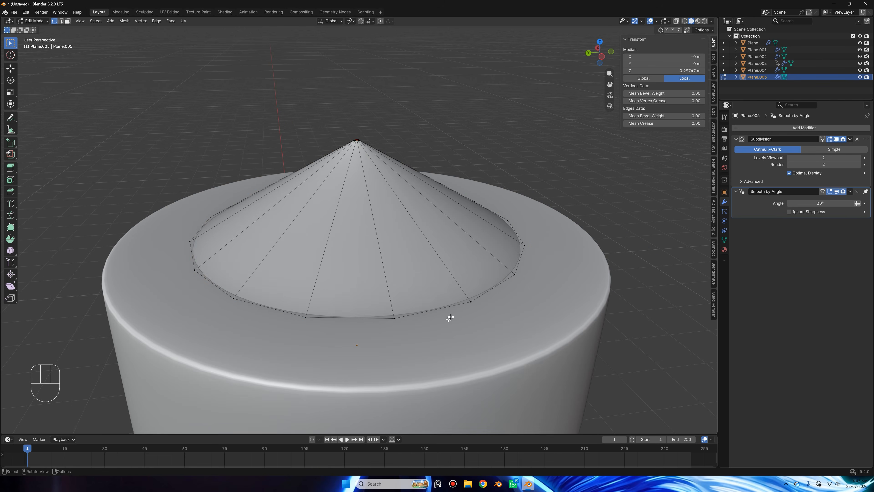
Step: Select the whole cone mesh and subdivide it twice
key("a")
right_click(440, 255)
left_click(439, 254)
scroll(439, 254, "up", 3)
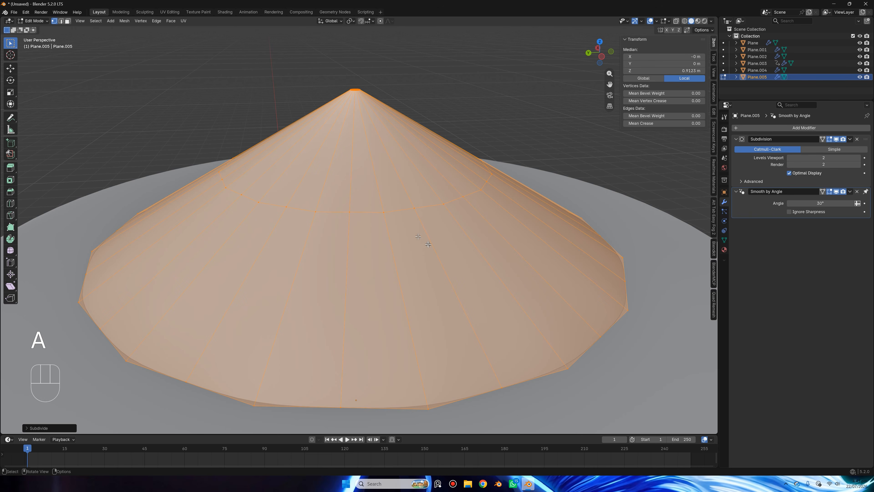
scroll(408, 206, "down", 4)
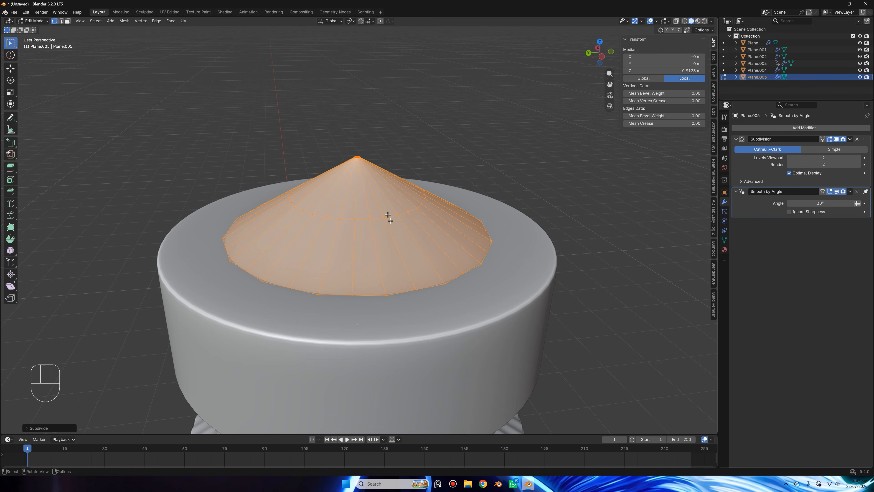
scroll(388, 215, "down", 4)
right_click(388, 214)
left_click(398, 211)
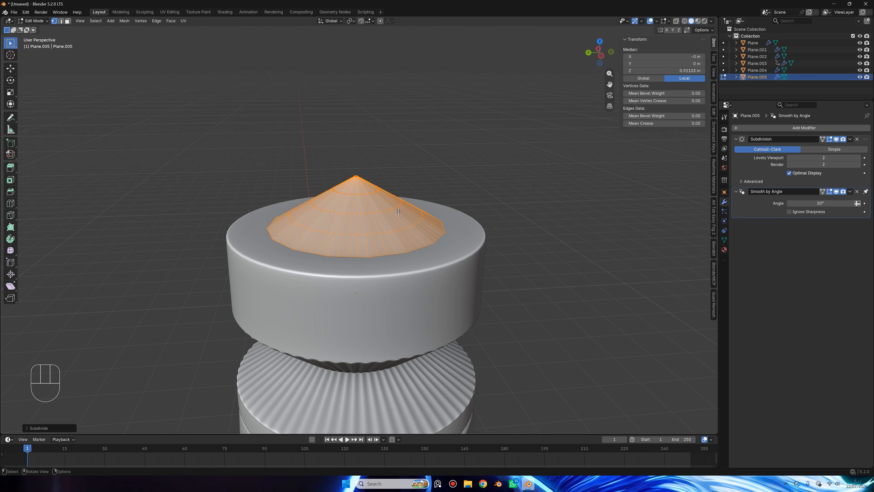
Step: Select the three horizontal edge loops around the cone's sloped side and dissolve them
scroll(401, 211, "up", 5)
key("2")
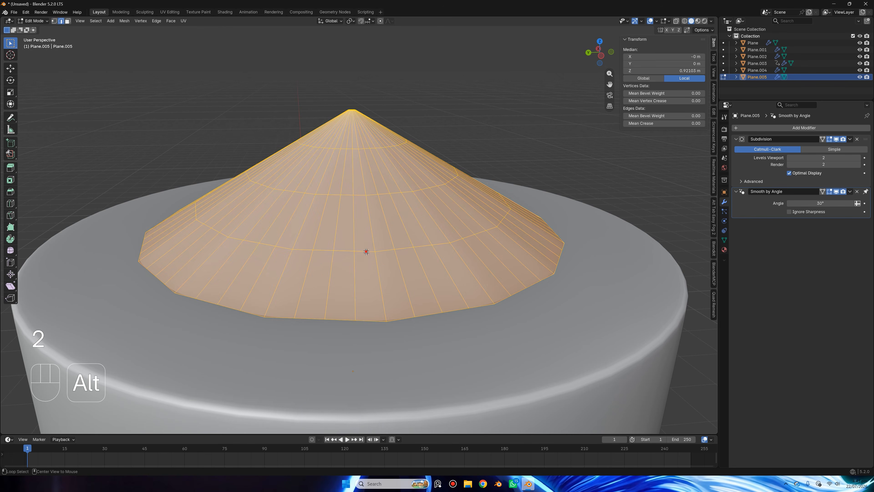
left_click(365, 250, "alt")
left_click(356, 148, "alt+shift")
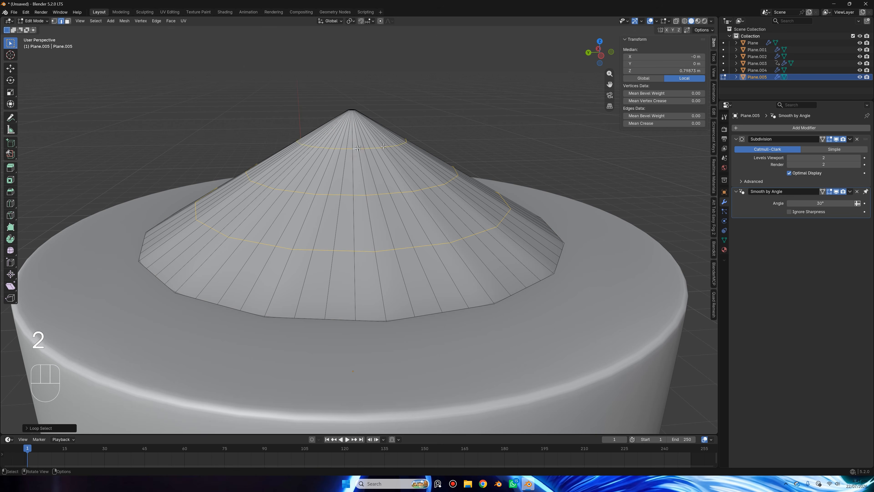
right_click(385, 154)
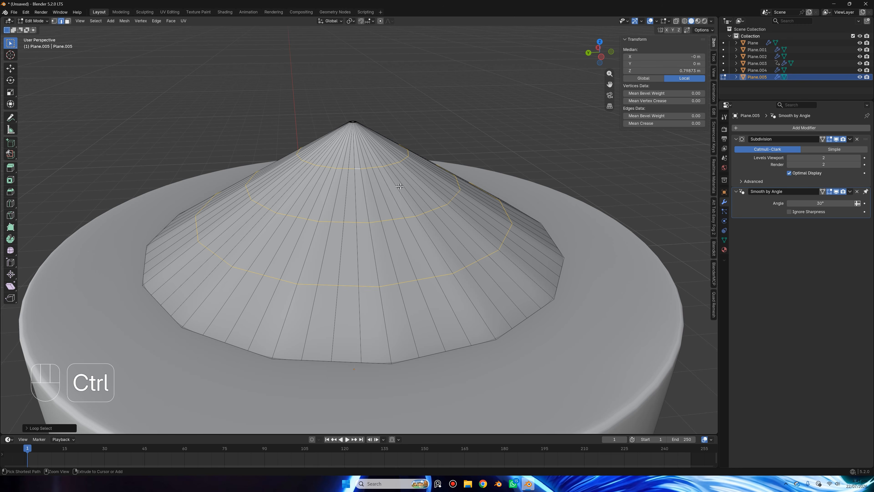
key("ctrl+x")
Step: Select all the concentric edge loops between the tip's outer ring and its inner circular face
scroll(399, 187, "up", 3)
middle_click_drag(400, 187, 437, 200)
scroll(431, 224, "up", 4)
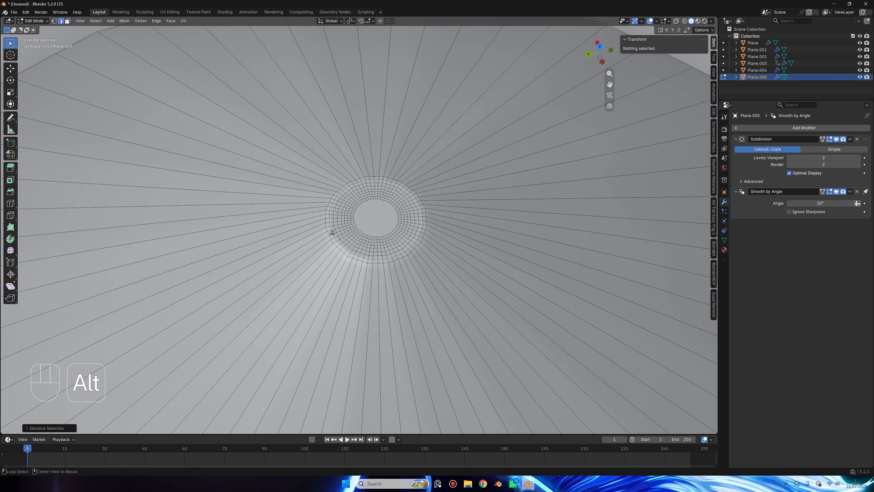
left_click(332, 233, "alt+shift")
key("ctrl+z")
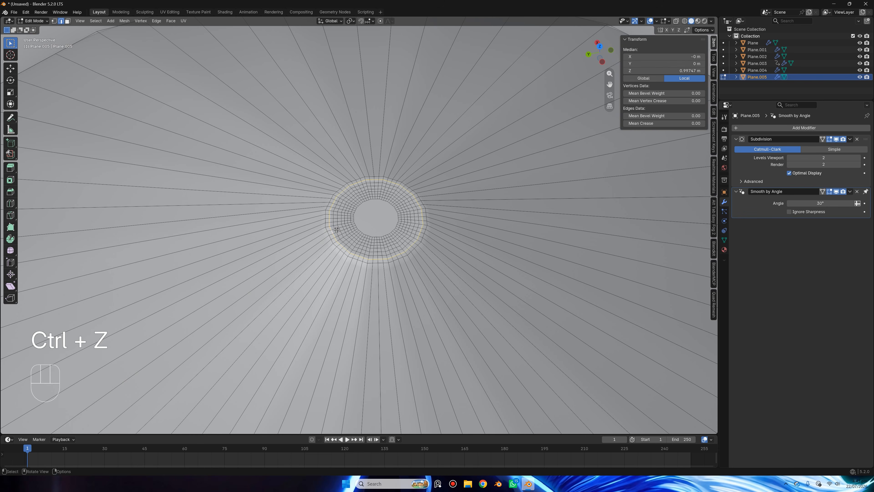
left_click(336, 228, "alt+shift")
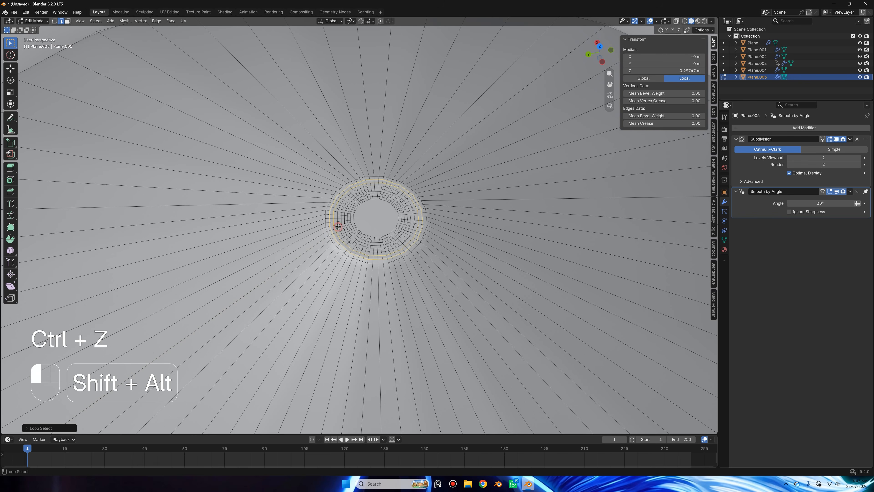
left_click(343, 226, "alt+shift")
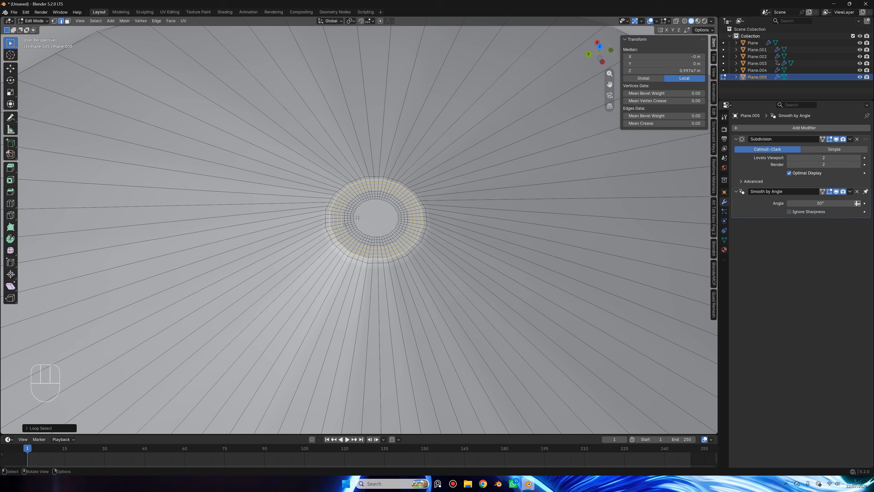
middle_click_drag(456, 187, 456, 174, "ctrl")
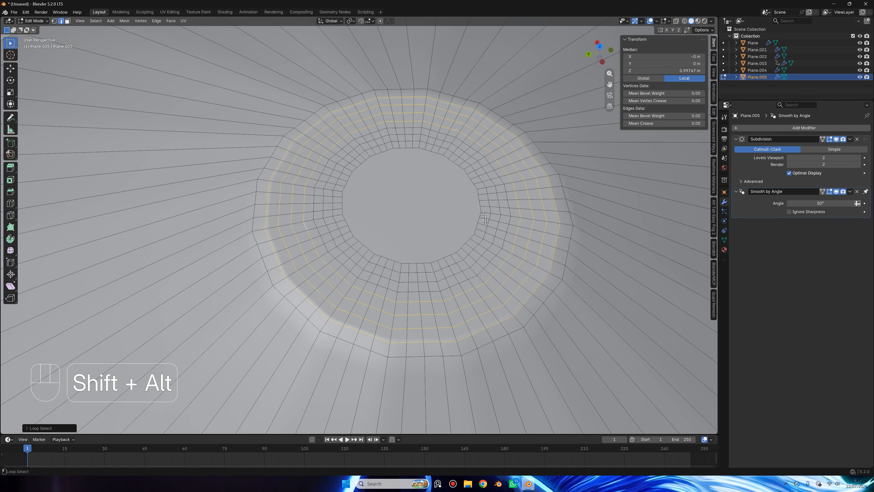
left_click(501, 210, "alt+shift")
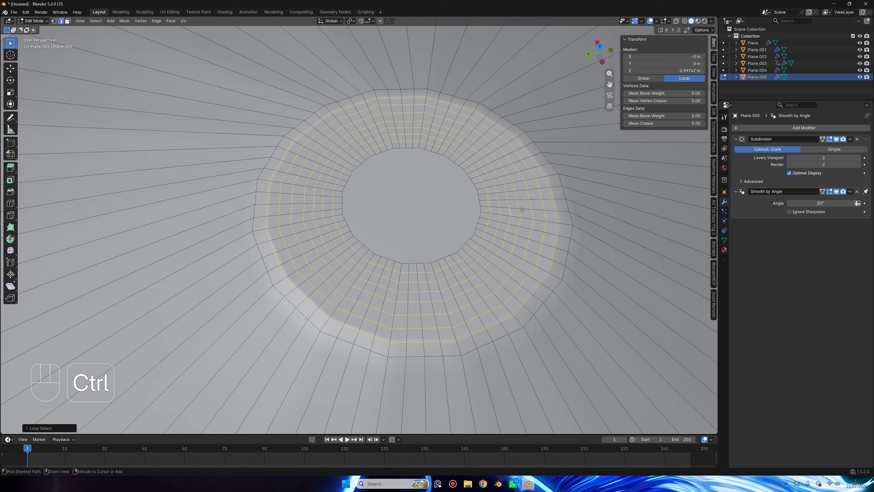
Step: Try to dissolve all the selected concentric edge loops at the tip
key("ctrl+x")
key("ctrl+r")
key("ctrl+z")
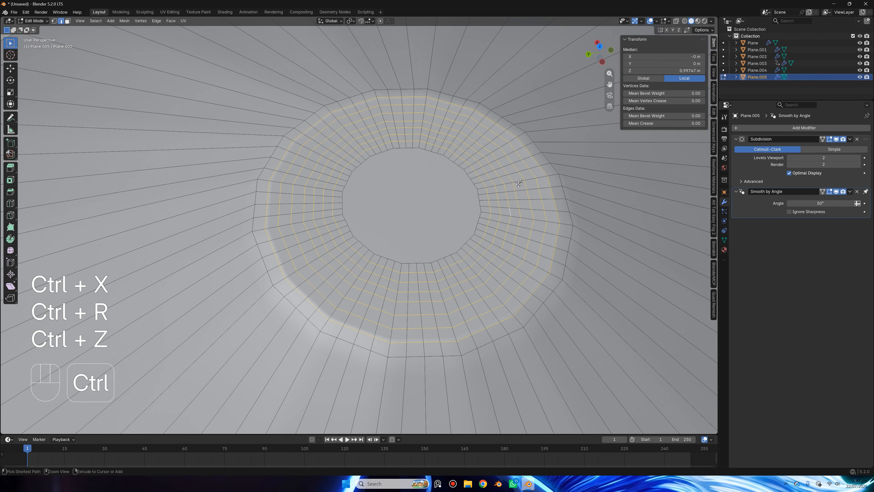
Step: Deselect the middle concentric loop at the tip and dissolve the other selected loops
left_click(518, 194, "alt+shift")
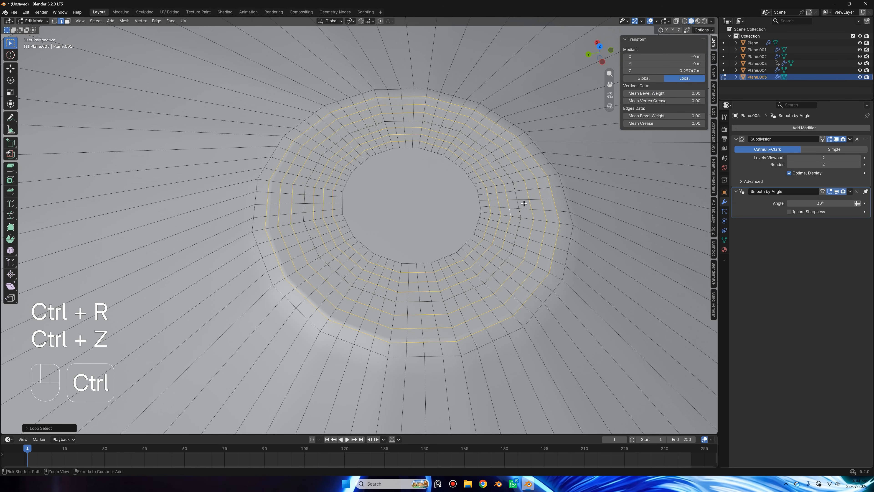
key("ctrl+x")
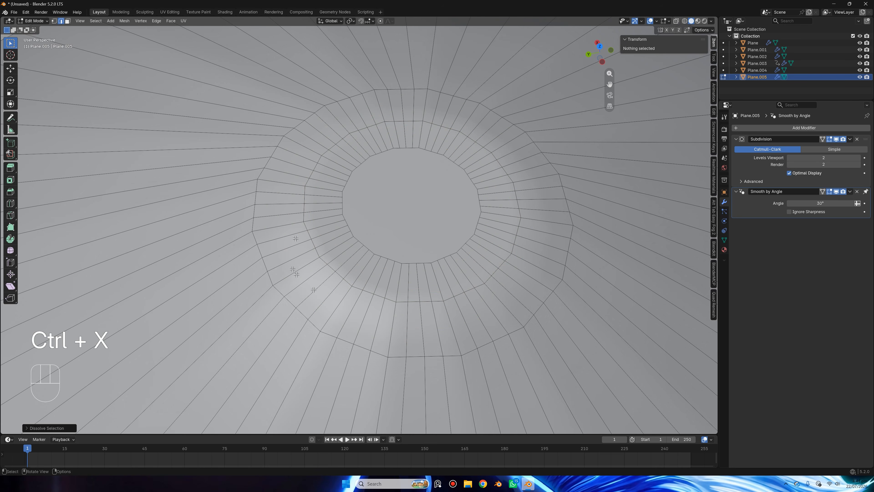
Step: Reshape the three concentric vertex loops at the cone's tip, from the inner face outward, into true circles
key("1")
left_click(355, 238, "alt")
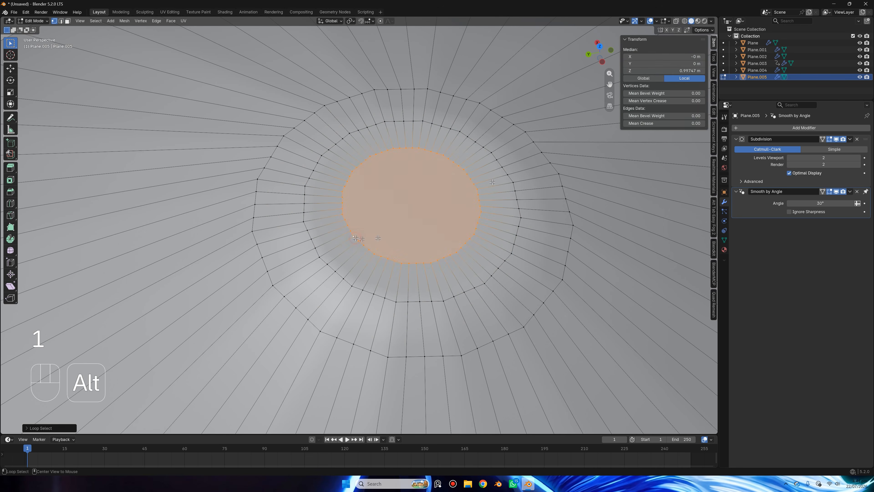
right_click(461, 158)
mouse_move(489, 157)
left_click(539, 164)
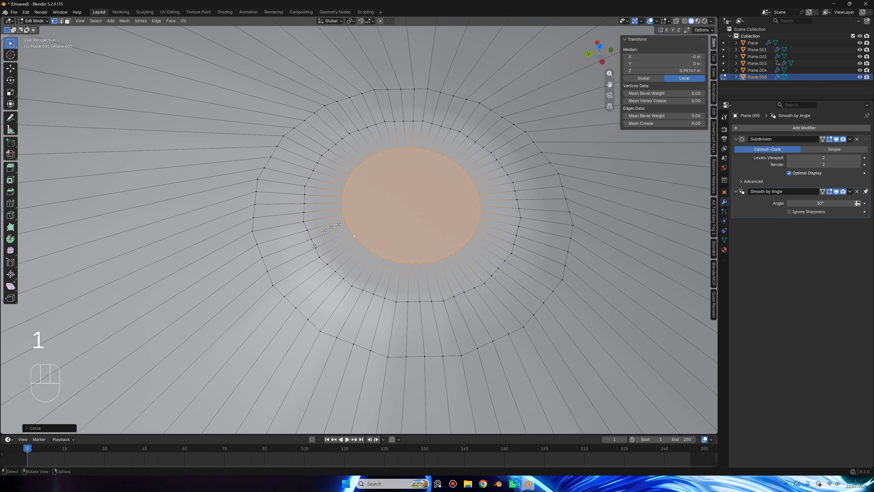
left_click(315, 249, "alt")
key("shift+r")
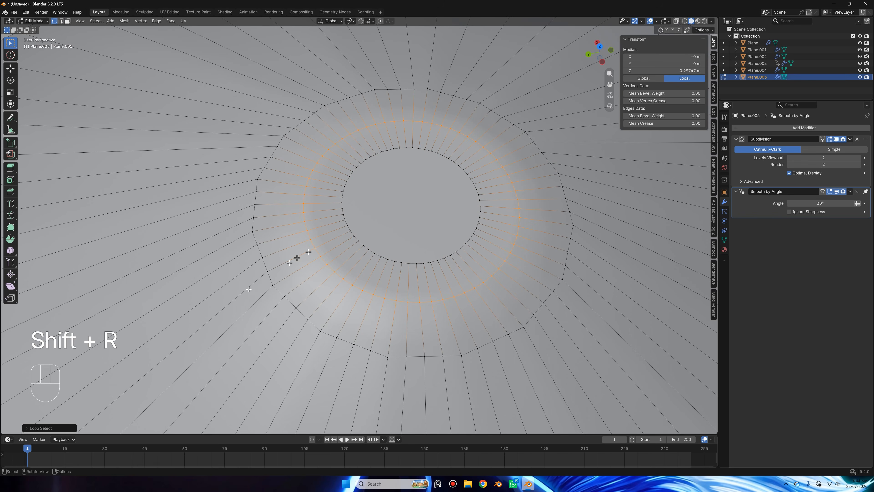
left_click(267, 279, "alt")
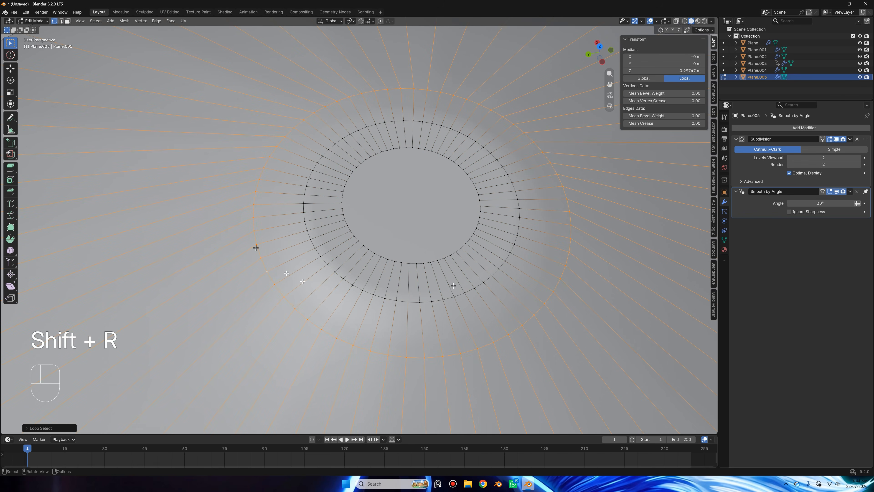
Step: Make the vertex loop at the cone's base a true circle and return to Object Mode
scroll(441, 301, "down", 15)
middle_click_drag(442, 301, 431, 254)
middle_click_drag(431, 255, 409, 133, "shift")
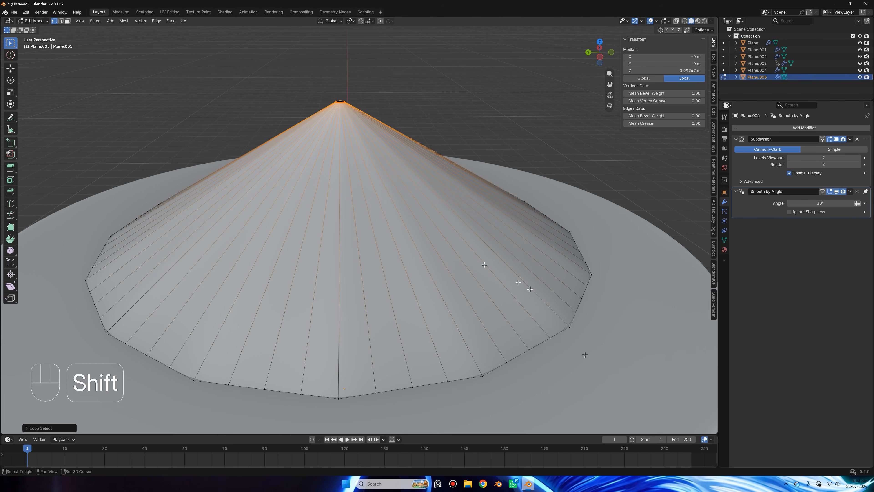
left_click(558, 337, "alt")
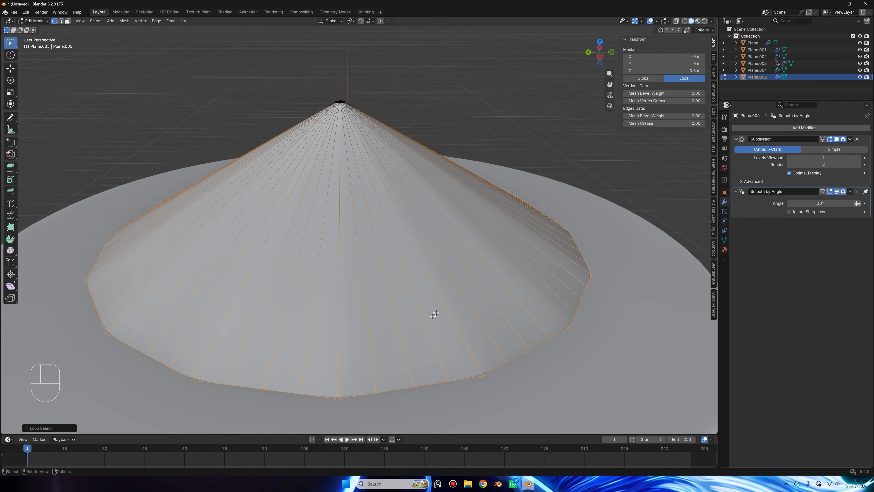
key("shift+r")
key("Tab")
scroll(479, 301, "up", 3)
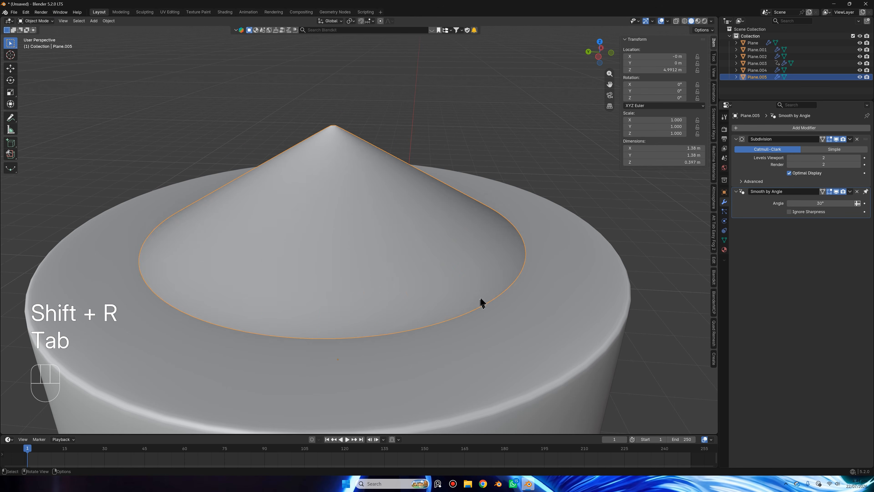
Step: Select only the radial edges of the cone's sloped side, excluding the base loop and the tip's outer ring
key("Tab")
key("2")
key("3")
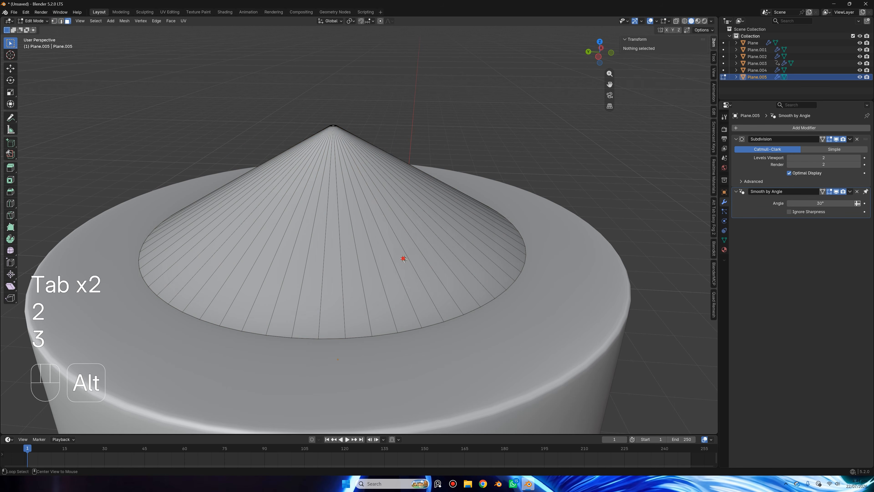
left_click(399, 258, "alt")
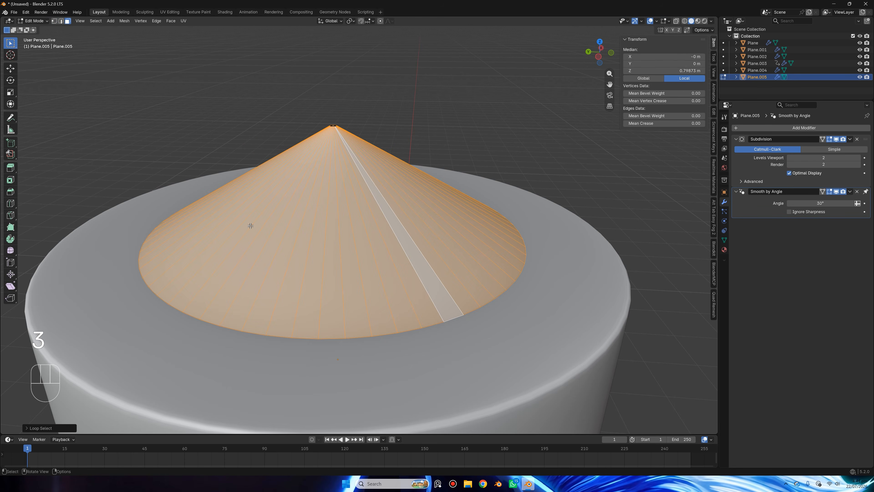
middle_click_drag(421, 246, 388, 318)
middle_click_drag(381, 264, 374, 220)
key("2")
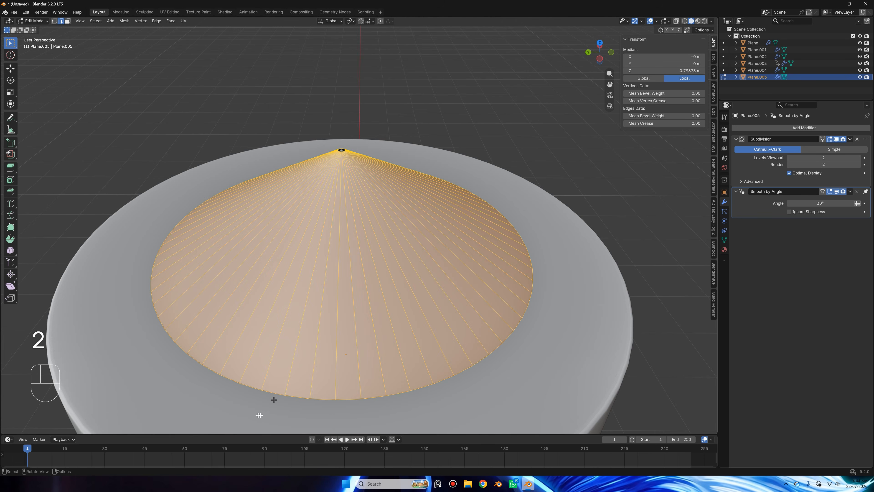
left_click(274, 395, "alt+shift")
middle_click_drag(376, 186, 386, 211)
scroll(387, 212, "up", 8)
scroll(387, 212, "down", 8)
middle_click_drag(355, 150, 353, 215, "shift")
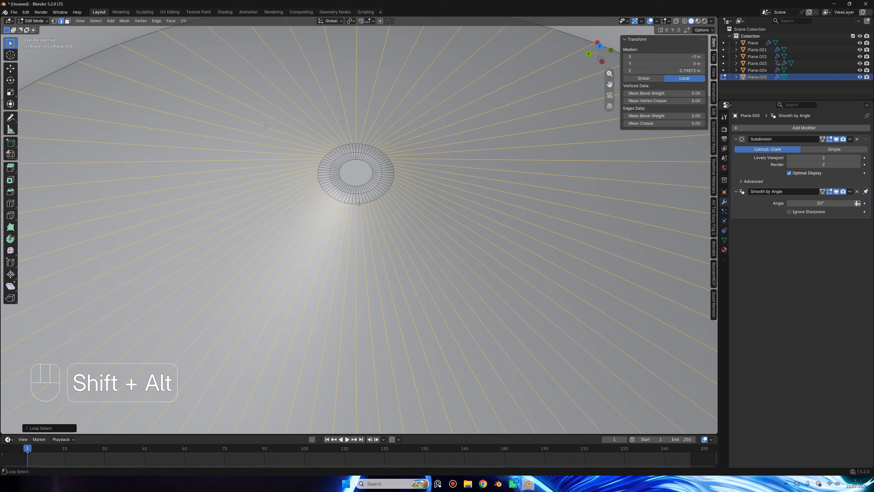
Step: Reduce the selection to every other radial edge on the cone with Checker Deselect
left_click(96, 21)
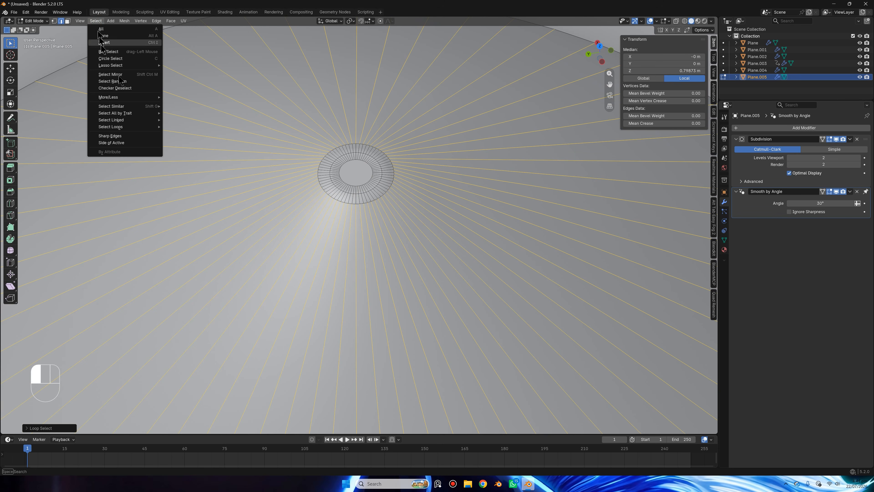
left_click(115, 87)
scroll(546, 186, "up", 5)
scroll(376, 254, "down", 3)
middle_click_drag(384, 224, 478, 182)
Step: Try to push the alternating radial edges outward about 0.026 m with Shrink/Fatten and undo it
key("alt+s")
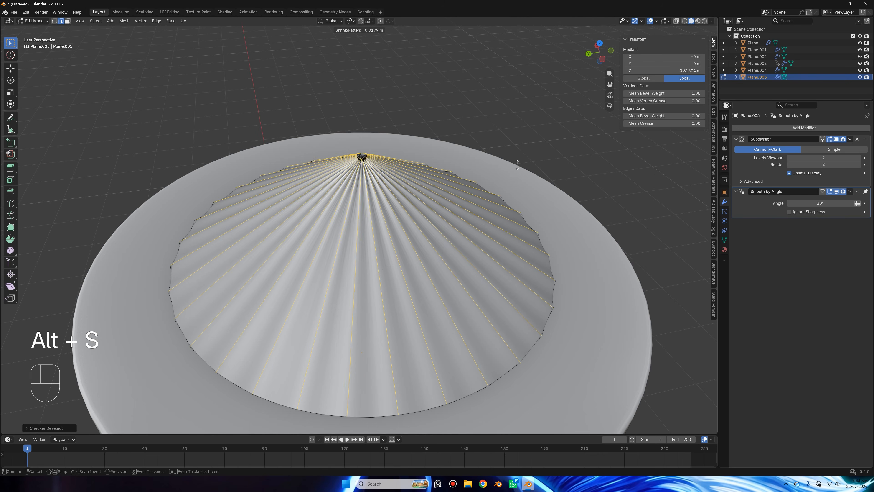
key("alt+s")
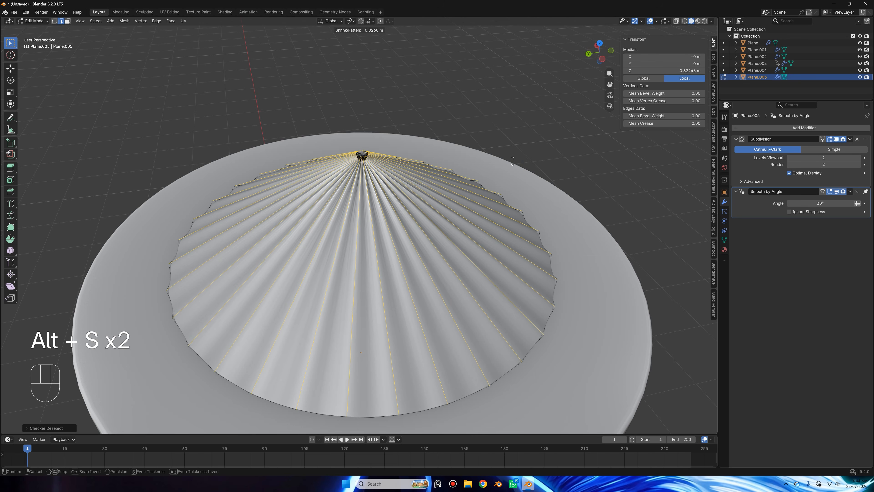
left_click(513, 161)
middle_click_drag(511, 160, 502, 203, "shift")
scroll(447, 191, "up", 5)
middle_click_drag(390, 169, 482, 197, "shift")
key("ctrl+z")
Step: Sink the alternating radial edges inward with Shrink/Fatten in small passes of about 0.005 m to flute the cone
key("alt+s")
key("alt+s")
key("alt+s")
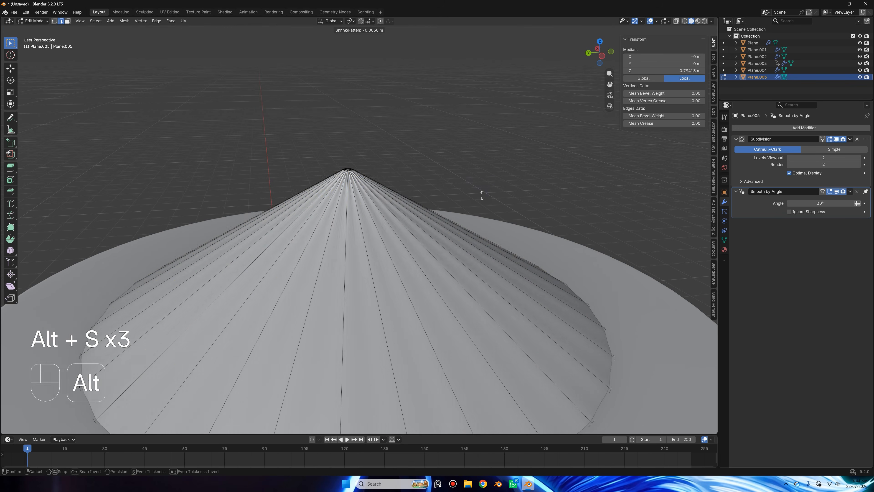
key("ctrl+z")
key("ctrl+shift+z")
key("alt+s")
left_click(486, 200)
key("alt+s")
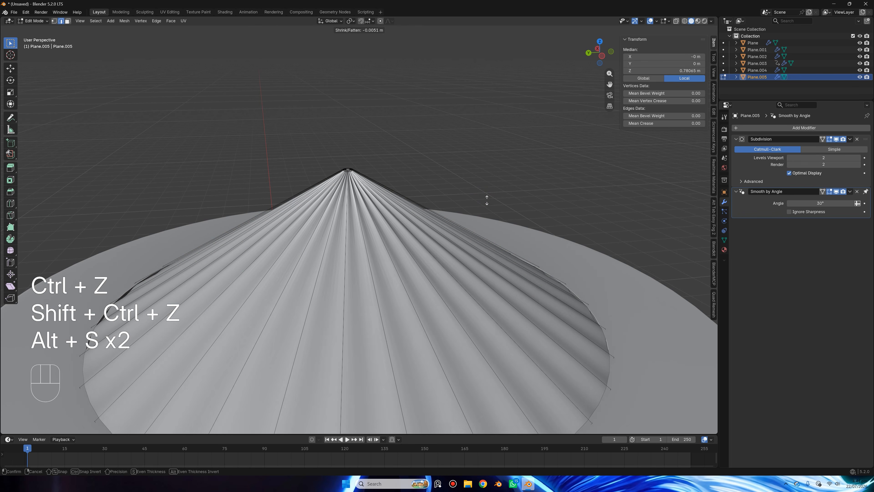
left_click(486, 198)
Step: Try one further Shrink/Fatten pass on the alternating radial edges and undo it
key("alt+s")
left_click(488, 201)
key("Tab")
scroll(489, 205, "down", 5)
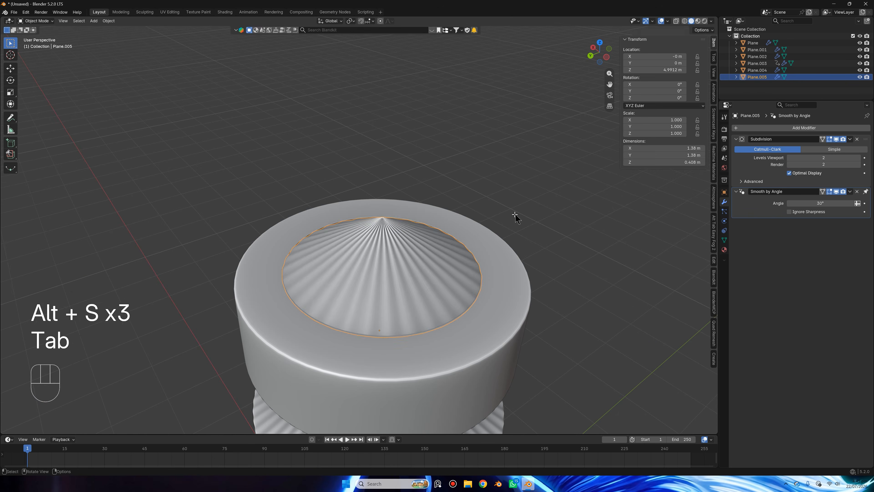
key("ctrl+z")
key("ctrl+z")
Step: Select the cone's base edge loop and raise the whole cone along Z to a location of about 5.003 m
left_click(489, 269, "alt")
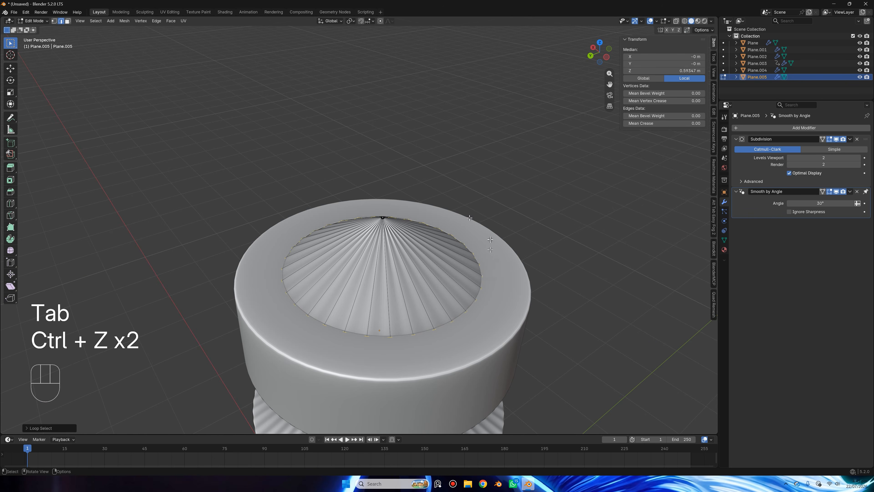
middle_click_drag(489, 270, 469, 209)
scroll(468, 209, "up", 2)
key("Tab")
key("g")
key("z")
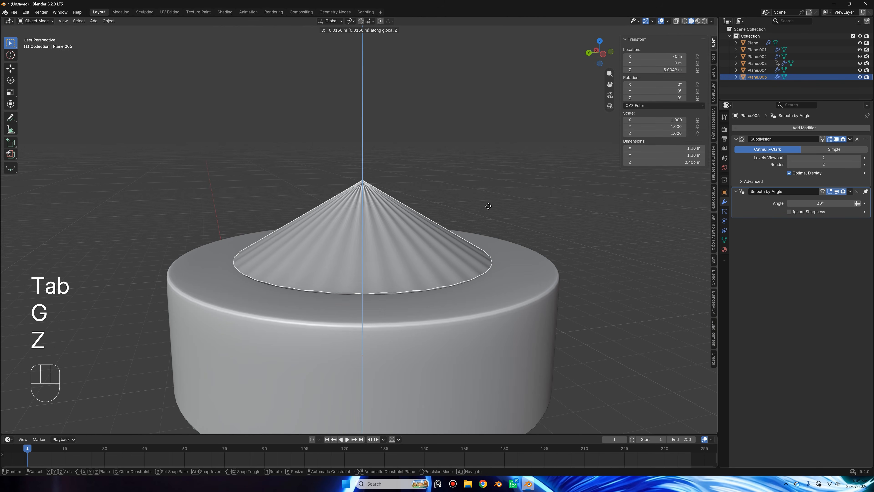
left_click(490, 207)
scroll(523, 254, "up", 3)
middle_click_drag(523, 254, 560, 246, "shift")
key("g")
key("z")
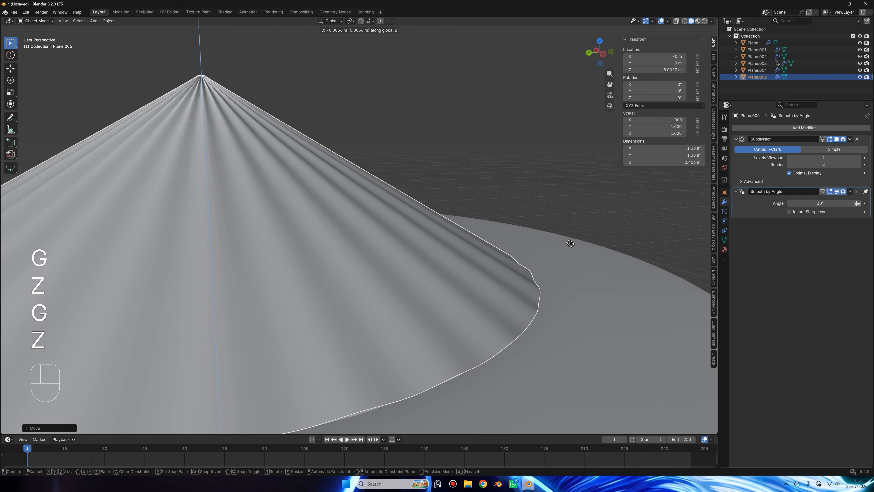
left_click(569, 244)
Step: Extrude the cone's base edge loop downward along Z and add a loop cut around the cone
key("Tab")
middle_click_drag(571, 270, 526, 204, "shift")
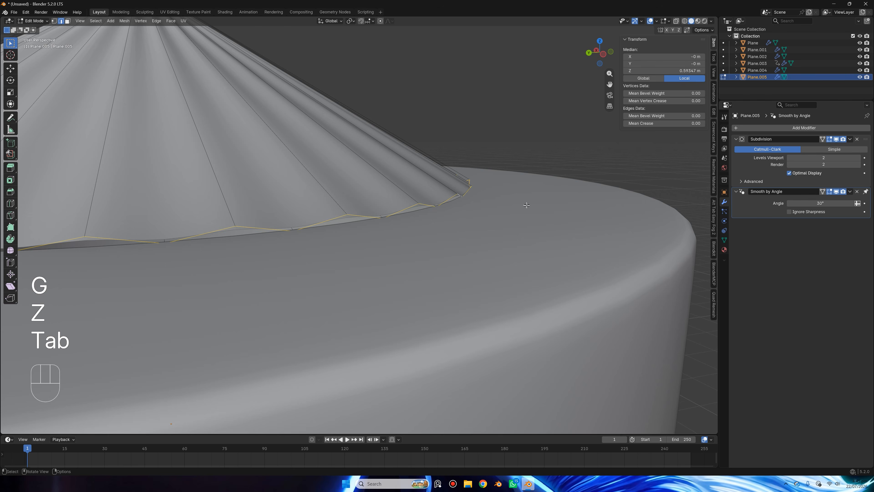
key("e")
key("z")
left_click(482, 208)
key("ctrl+r")
left_click(399, 142)
left_click(538, 247)
key("Tab")
scroll(506, 176, "down", 6)
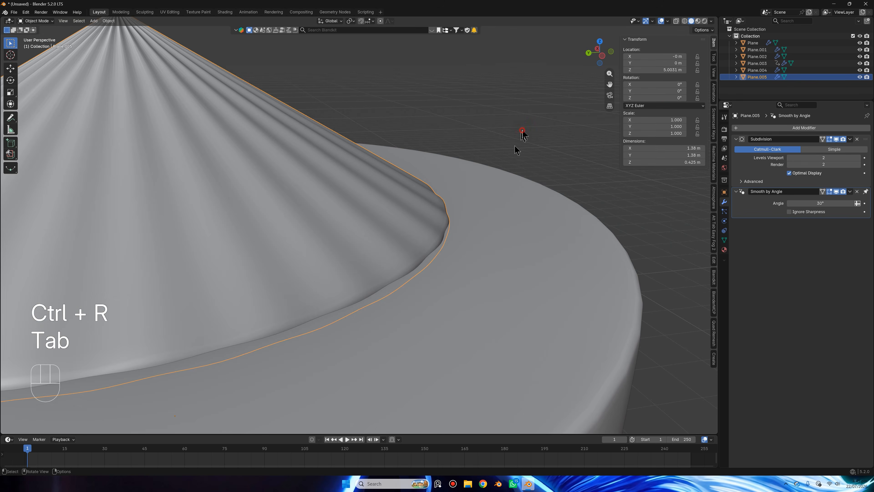
Step: Inspect the cap's fluted sections and compare the whole model in a side orthographic view with the berry and vanilla.png reference
scroll(377, 225, "up", 3)
scroll(378, 230, "down", 6)
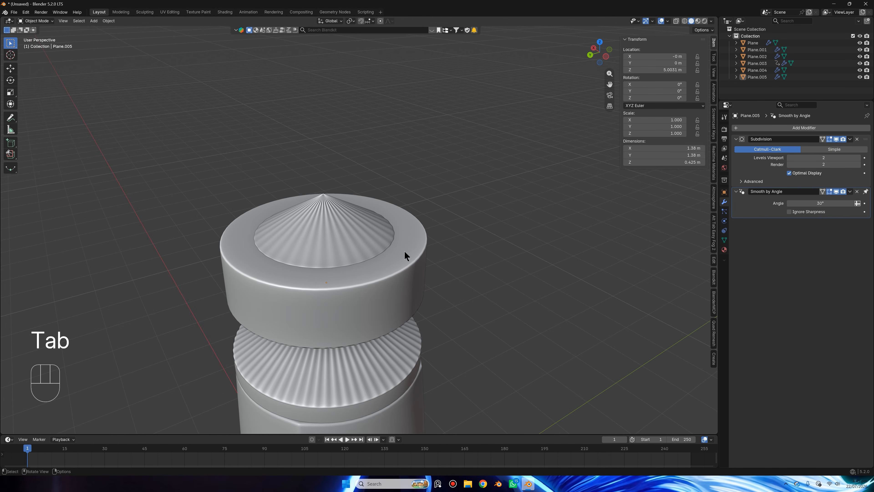
scroll(410, 230, "up", 8)
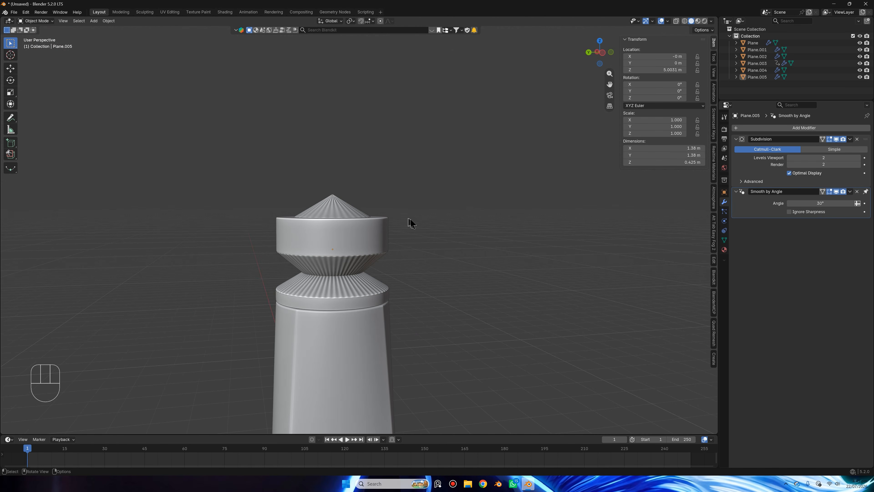
mouse_move(376, 171)
middle_mouse_down()
mouse_move(362, 191)
mouse_move(375, 179)
middle_mouse_up()
key("Tab")
key("Tab")
left_click(382, 237)
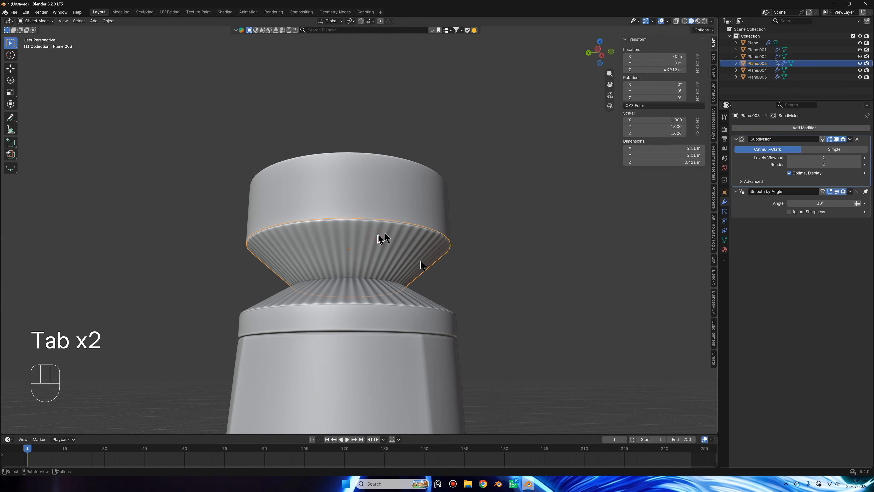
scroll(396, 248, "down", 5)
key("Tab")
key("Tab")
scroll(458, 267, "up", 1)
left_click_drag(497, 274, 544, 320)
scroll(482, 312, "down", 3)
middle_click_drag(476, 311, 471, 244, "shift")
scroll(465, 242, "up", 2)
scroll(465, 237, "down", 2)
left_click(604, 56)
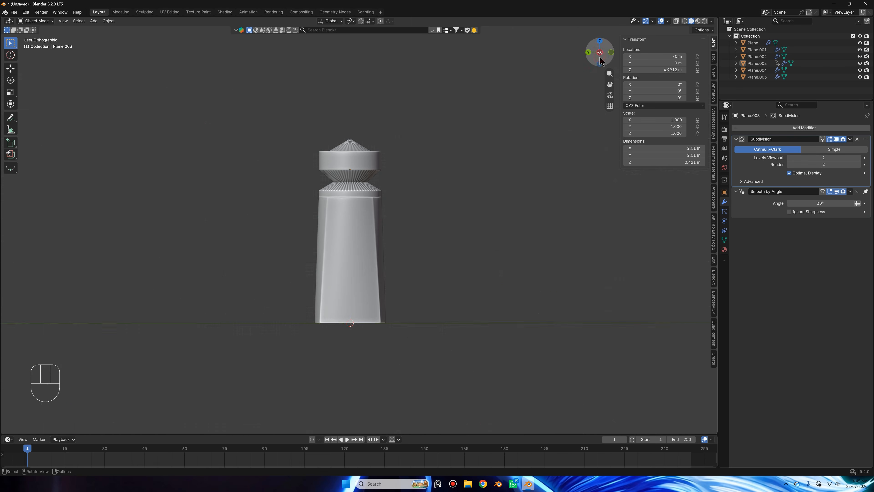
scroll(286, 159, "up", 3)
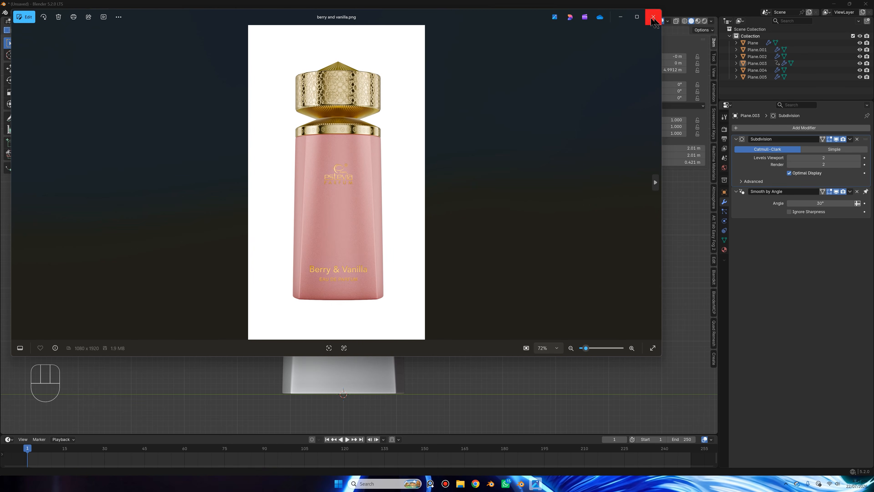
left_click(653, 17)
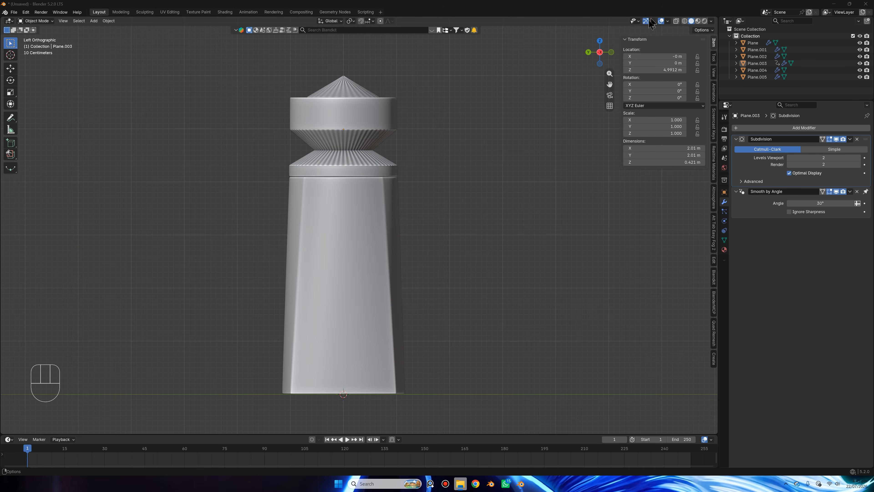
Step: Select the cap's cylinder, the ribbed section beneath it and the top cone, and open them together in Edit Mode
left_click(384, 127)
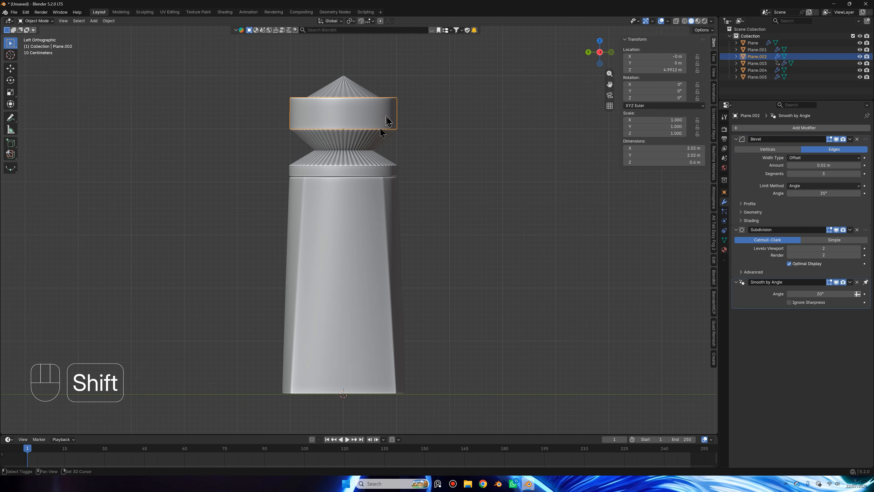
left_click(327, 131, "shift")
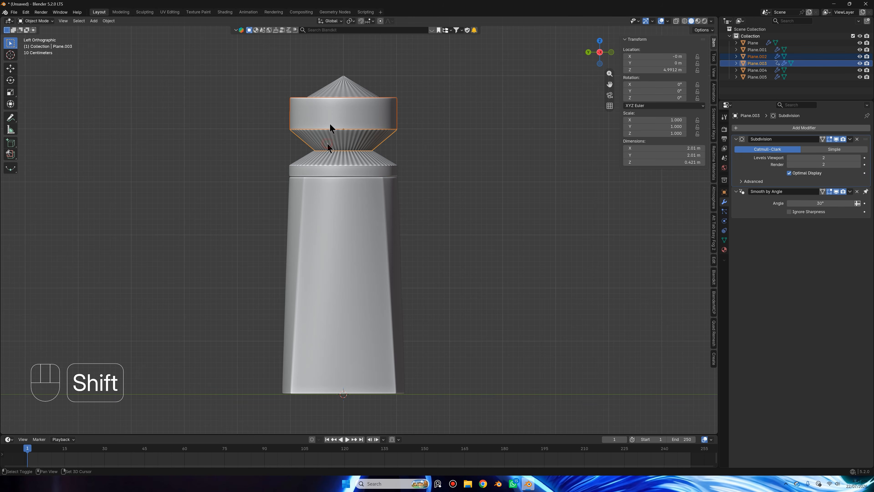
left_click(342, 89, "shift")
scroll(400, 137, "up", 3)
key("Tab")
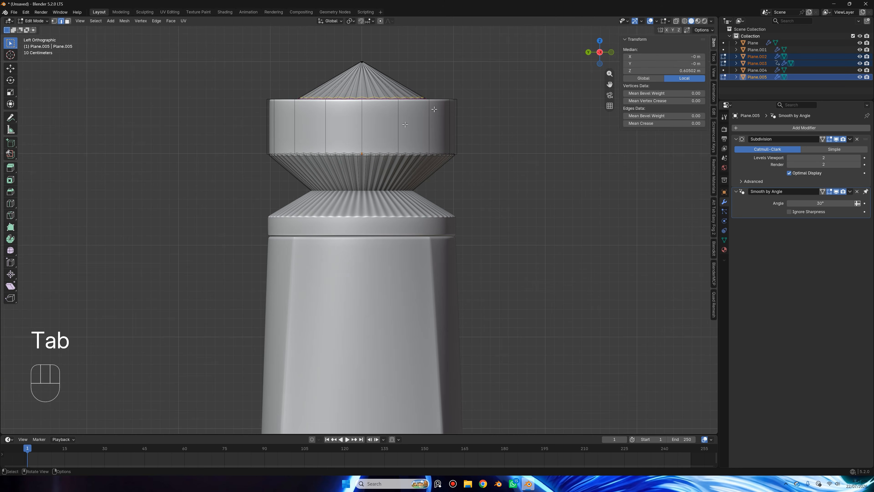
Step: Turn on X-ray and lower the vertices where the cap's cylinder meets the ribbed section about 0.045 m along Z
left_click(676, 22)
key("1")
left_click_drag(497, 154, 239, 189)
key("g")
key("z")
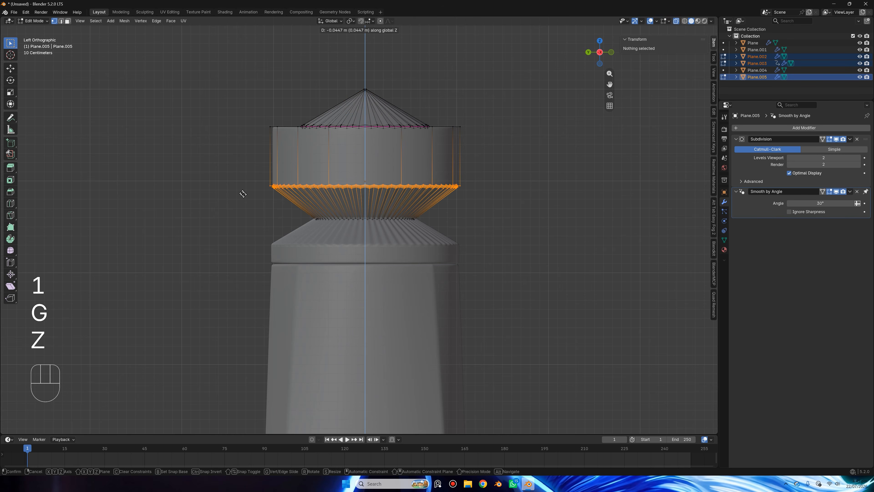
left_click(244, 194)
Step: Raise the vertices of the cylinder's upper rim and the cone's base slightly along Z and return to Object Mode
left_click_drag(234, 117, 502, 137)
key("g")
key("z")
left_click(501, 135)
key("Tab")
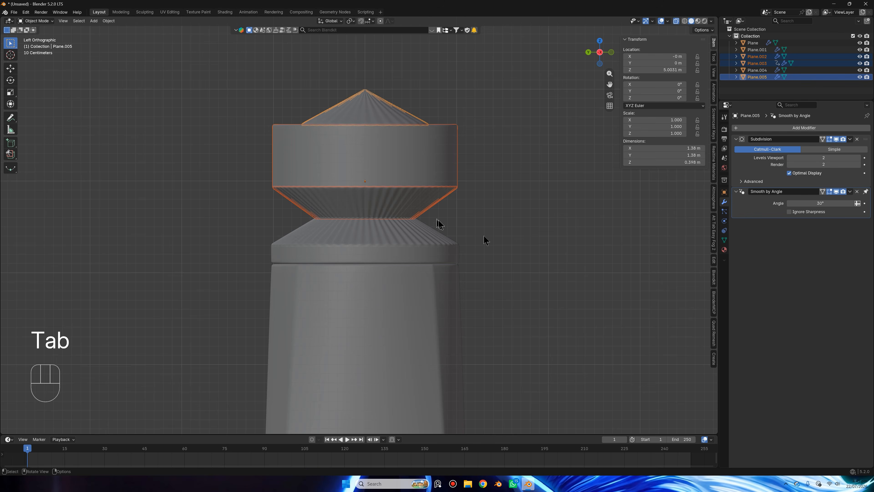
scroll(483, 237, "up", 6)
key("ctrl+z")
key("Tab")
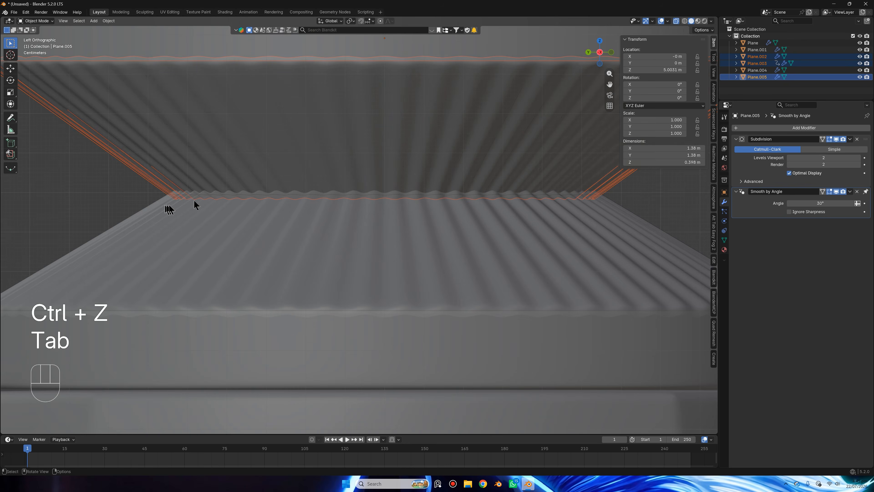
scroll(341, 167, "down", 6)
scroll(462, 192, "down", 3)
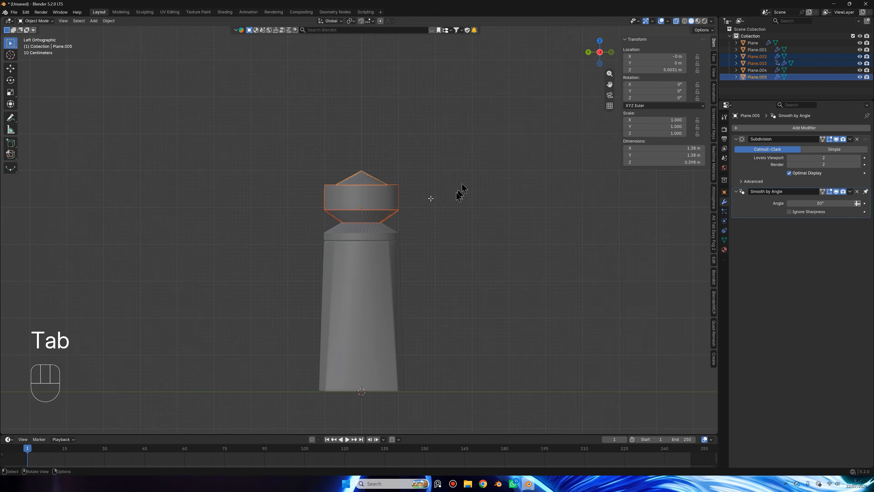
key("Tab")
right_click(368, 223)
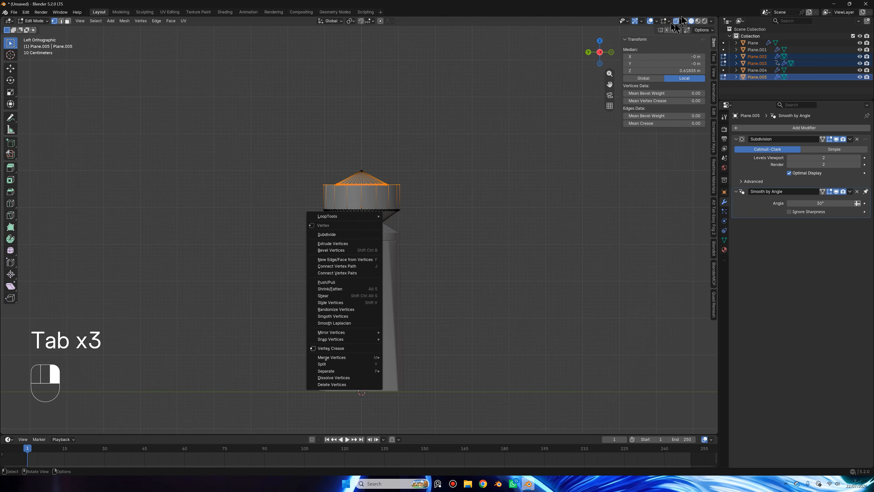
left_click(676, 21)
left_click(675, 21)
key("Tab")
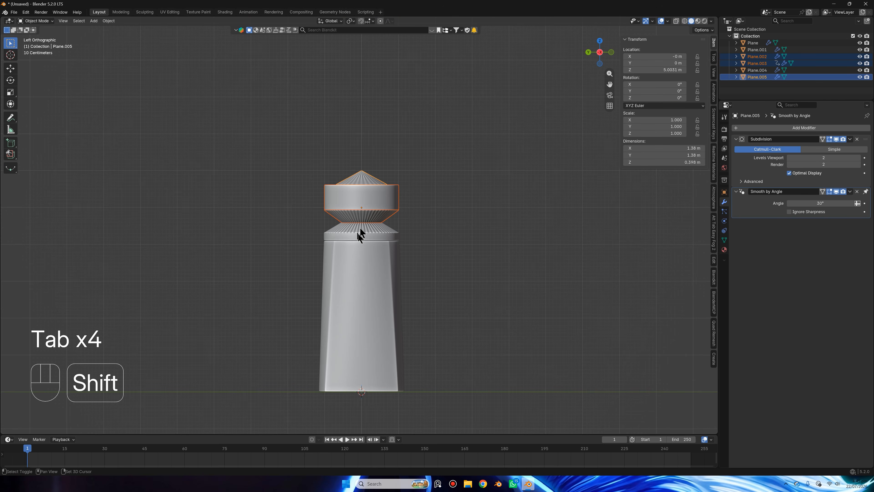
Step: Add the collar and bottle body to the selection, enter Edit Mode with X-ray, and box-select everything from the body's top rim upward
left_click(360, 230, "shift")
left_click(358, 252, "shift")
left_click(358, 251, "shift")
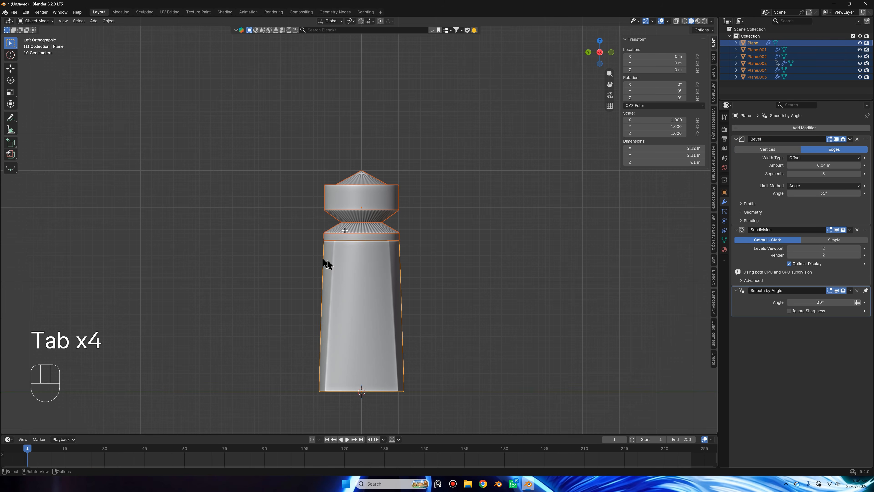
key("Tab")
left_click(677, 22)
left_click_drag(434, 131, 284, 279)
Step: In the top orthographic view, scale the selected cap, collar and body rim up until the circle reaches the body's outer edge
left_click(599, 42)
scroll(458, 152, "up", 6)
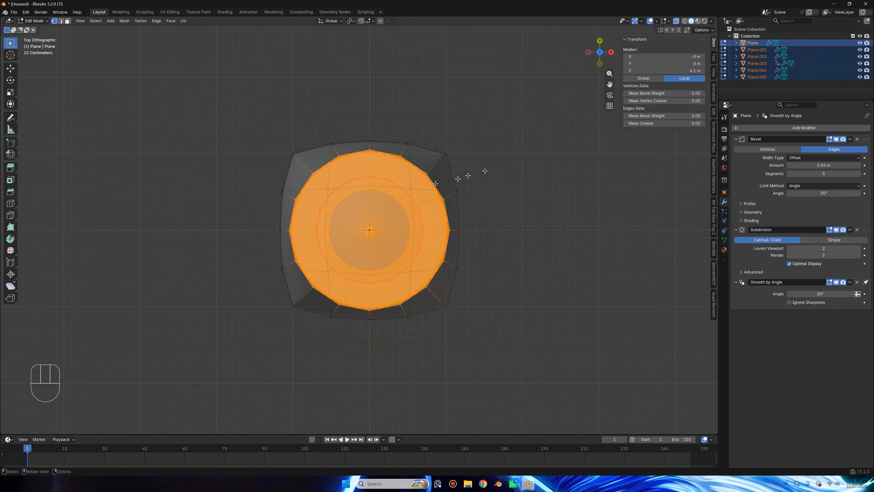
key("s")
right_click(528, 171)
middle_click_drag(525, 180, 411, 194, "shift")
scroll(407, 207, "up", 3)
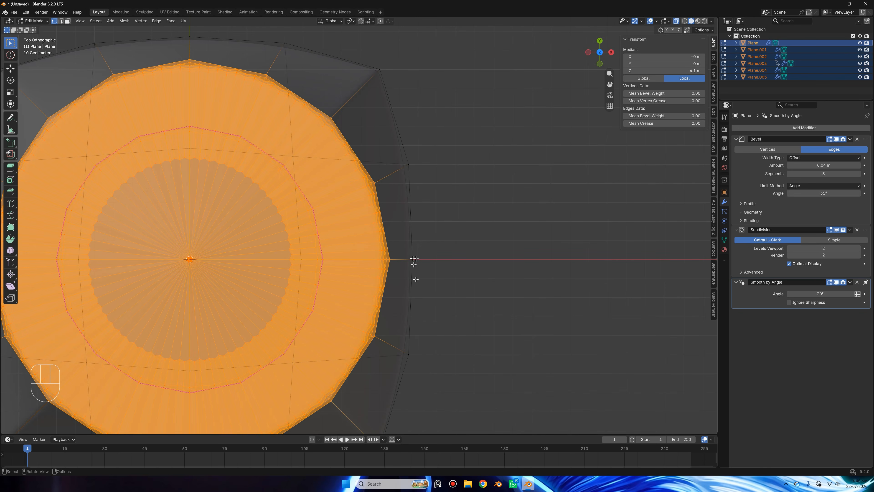
middle_click_drag(467, 269, 366, 291)
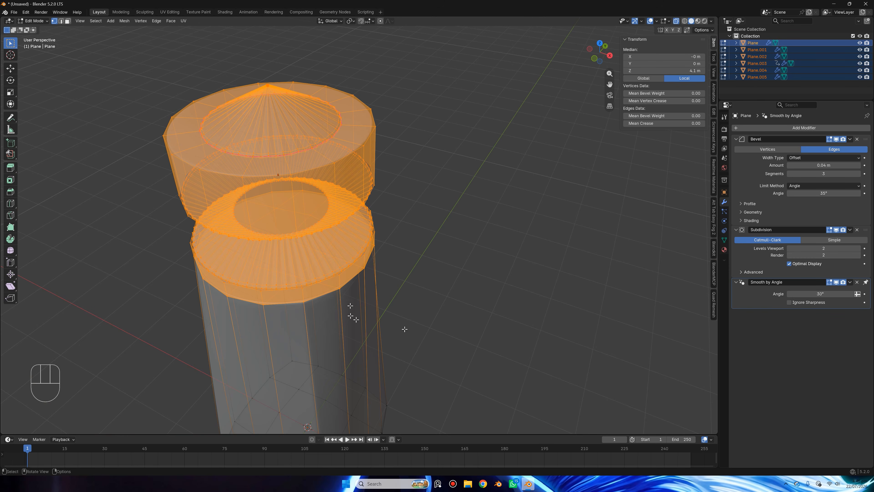
left_click(599, 46)
key("s")
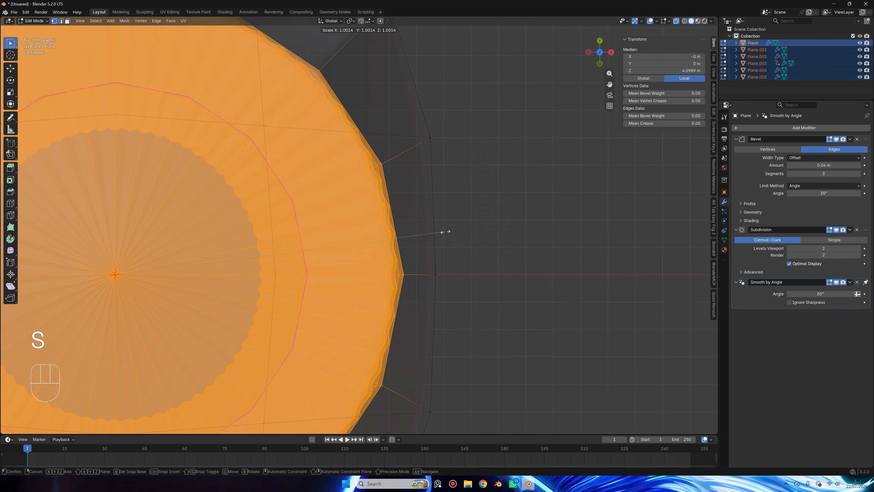
left_click(478, 234)
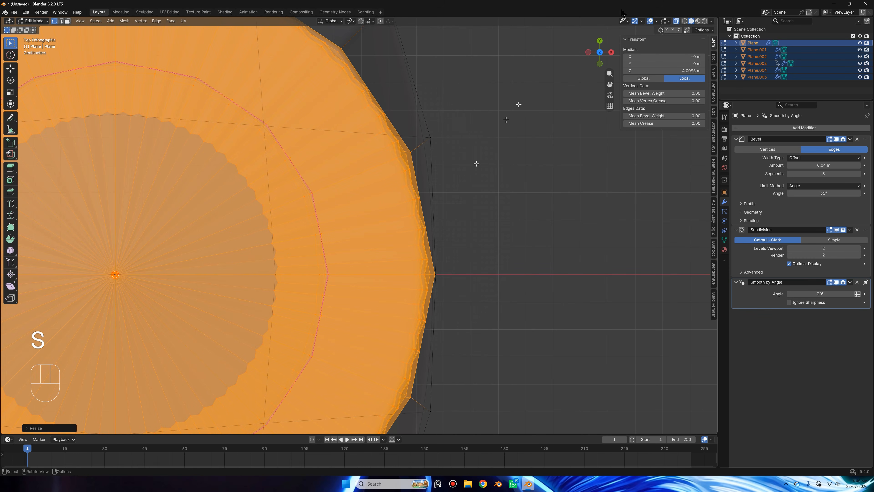
Step: Compare the cap before and after scaling in the back orthographic view and check the bottle's overall silhouette
left_click(599, 40)
scroll(430, 142, "down", 7)
key("ctrl+z")
key("ctrl+shift+z")
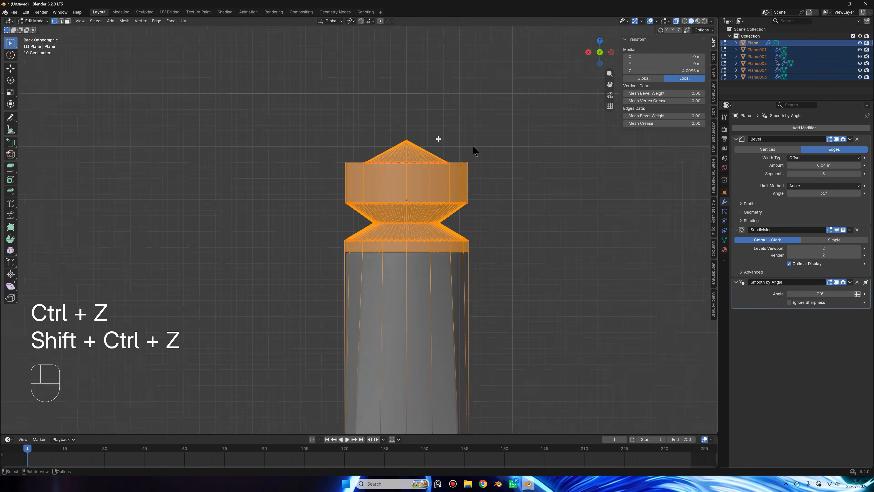
key("Tab")
scroll(489, 153, "down", 5)
middle_click_drag(518, 160, 477, 156, "shift")
scroll(477, 156, "up", 2)
scroll(416, 160, "up", 1)
key("Tab")
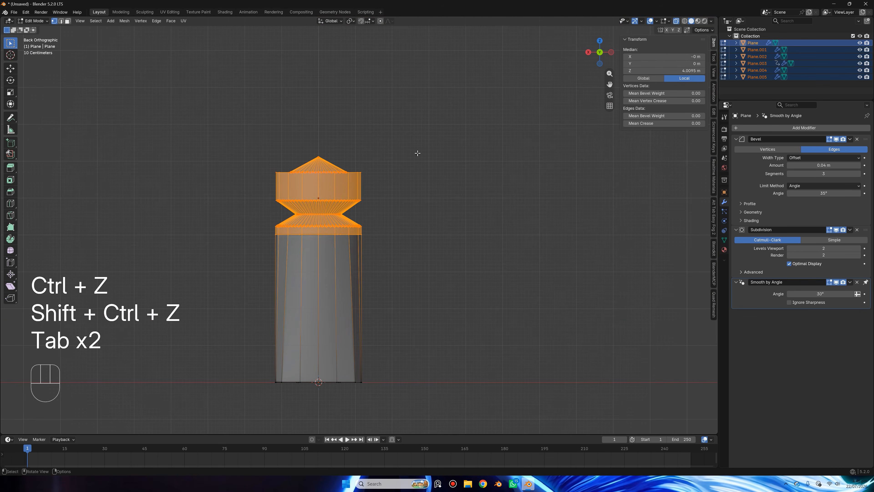
Step: Try scaling the selected cap and collar down slightly, raising them along Z, and view the result in Object Mode
key("s")
left_click(413, 153)
key("g")
key("z")
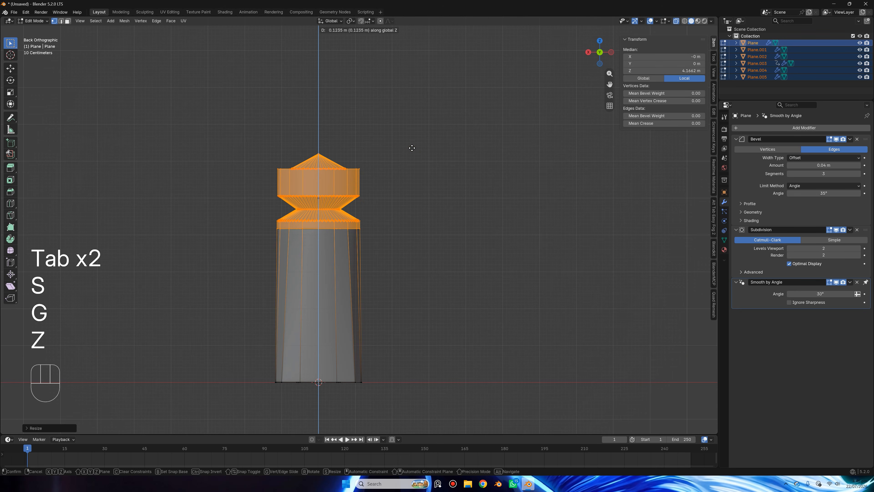
key("g")
key("z")
left_click(408, 141)
left_click(446, 131)
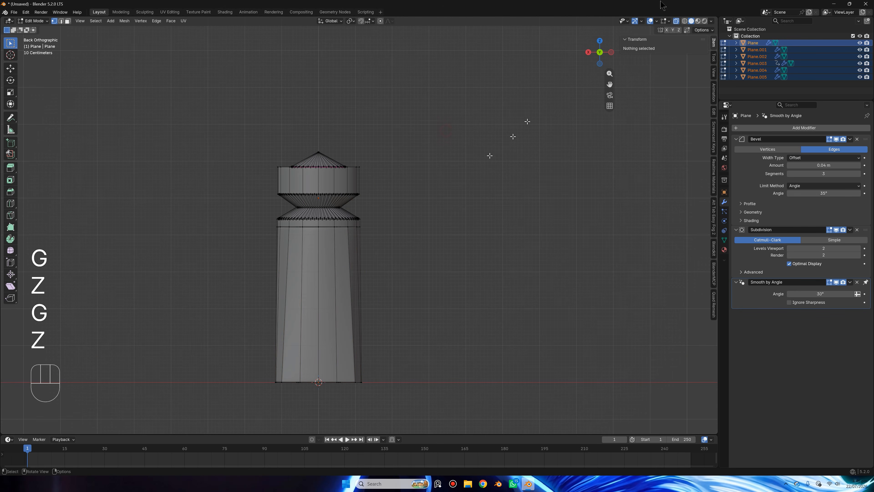
left_click(675, 23)
key("Tab")
middle_click_drag(445, 129, 496, 189)
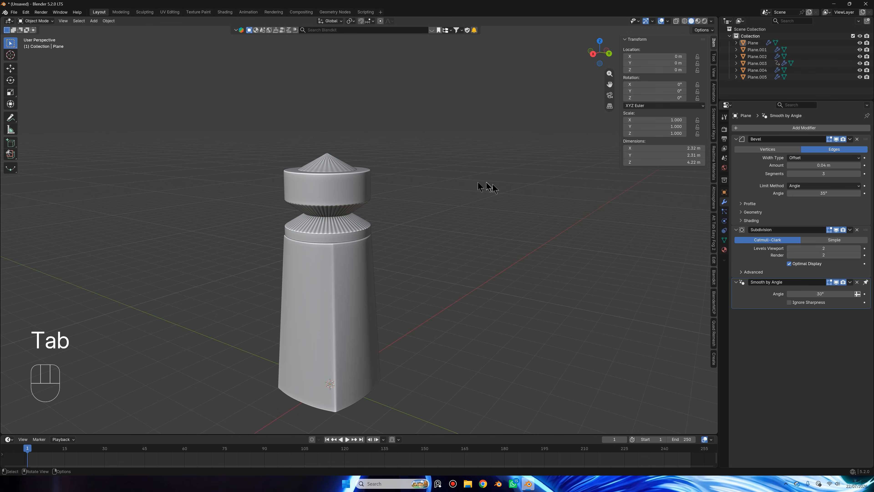
Step: Undo the last scaling and Z moves, then scale the selected cap and collar down slightly and return to Object Mode
key("ctrl+z")
key("ctrl+z")
key("ctrl+z")
key("ctrl+z")
key("Tab")
key("Tab")
key("s")
left_click(467, 169)
key("Tab")
left_click_drag(467, 169, 499, 204)
scroll(498, 204, "down", 1)
middle_click_drag(495, 205, 426, 174)
middle_click_drag(427, 172, 444, 140, "shift")
key("ctrl+s")
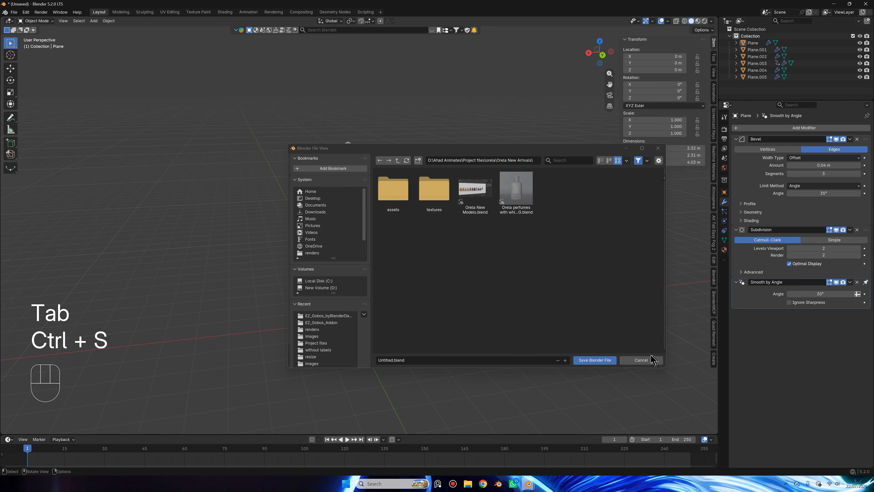
left_click(654, 362)
middle_click_drag(393, 203, 395, 179, "shift")
scroll(395, 179, "up", 2)
scroll(394, 178, "down", 1)
scroll(395, 182, "down", 1)
left_click(376, 177)
key("s")
right_click(374, 174)
Step: Inspect the whole bottle and the cap's cylinder, cone and ribbed sections up close in perspective
scroll(464, 169, "up", 3)
middle_click_drag(464, 169, 472, 139)
left_click(508, 215)
scroll(495, 193, "down", 5)
scroll(475, 188, "up", 5)
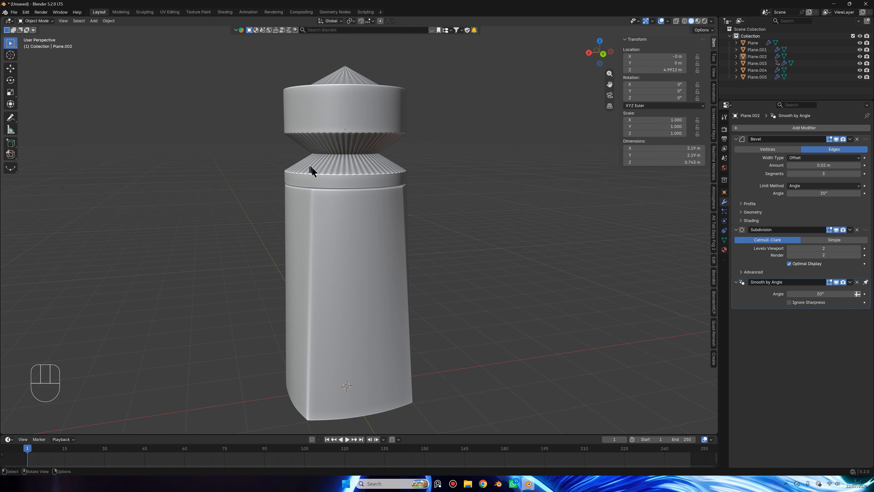
middle_click_drag(388, 118, 384, 190, "shift")
scroll(392, 238, "up", 3)
scroll(381, 178, "up", 1)
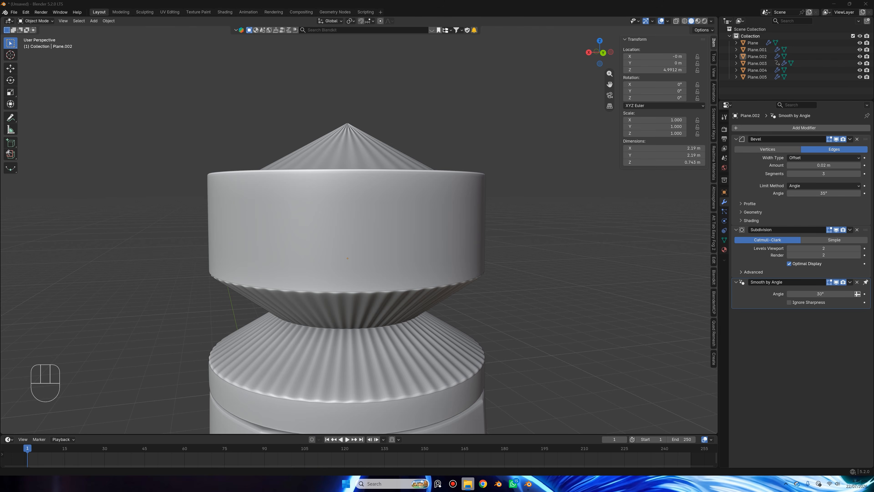
Step: Switch to the image viewer and compare the flower motifs in LABLE 2.png with the collar band in berry and vanilla.png
scroll(332, 137, "up", 9)
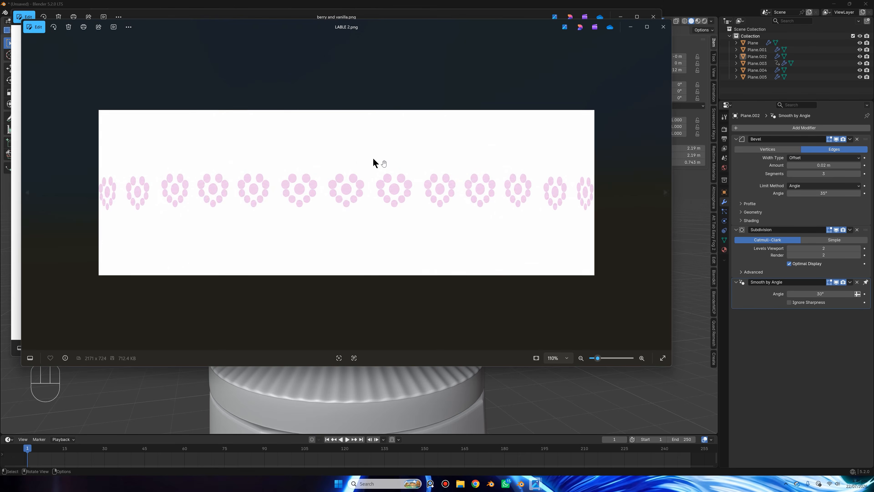
scroll(372, 158, "up", 4)
left_click_drag(252, 185, 432, 182)
left_click_drag(450, 31, 451, 142)
scroll(410, 246, "down", 3)
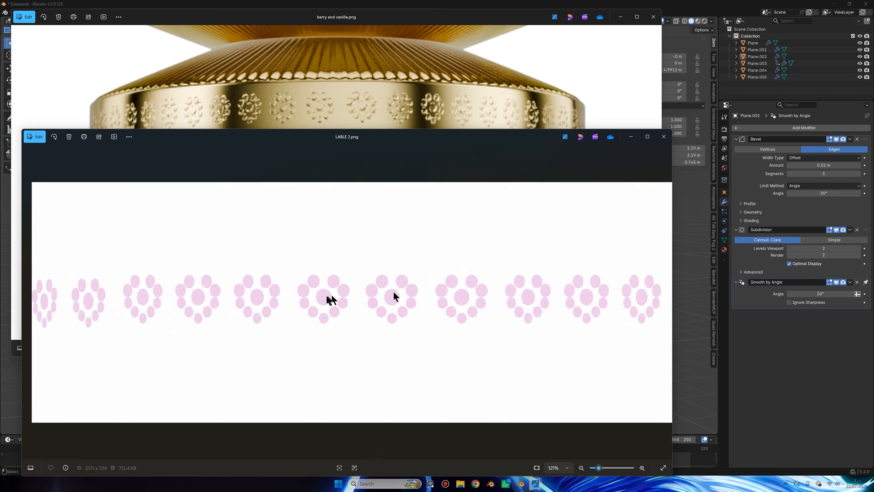
scroll(393, 291, "down", 1)
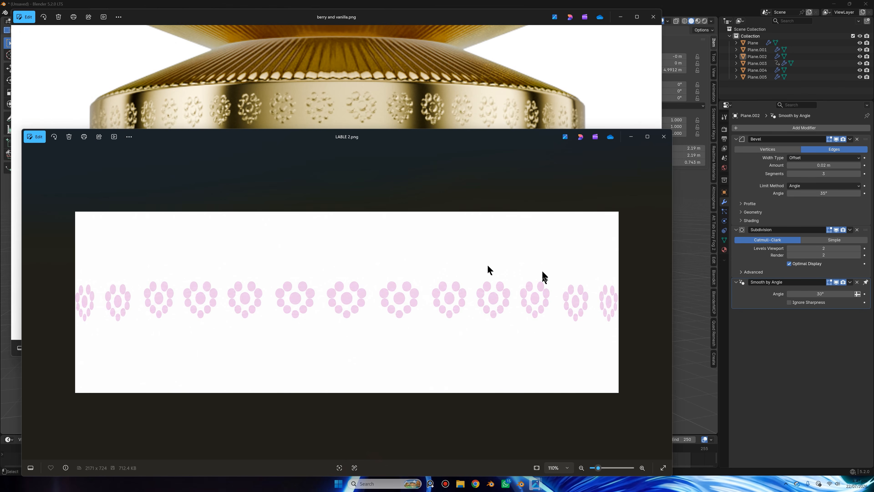
scroll(487, 265, "up", 2)
scroll(367, 261, "down", 2)
left_click(663, 141)
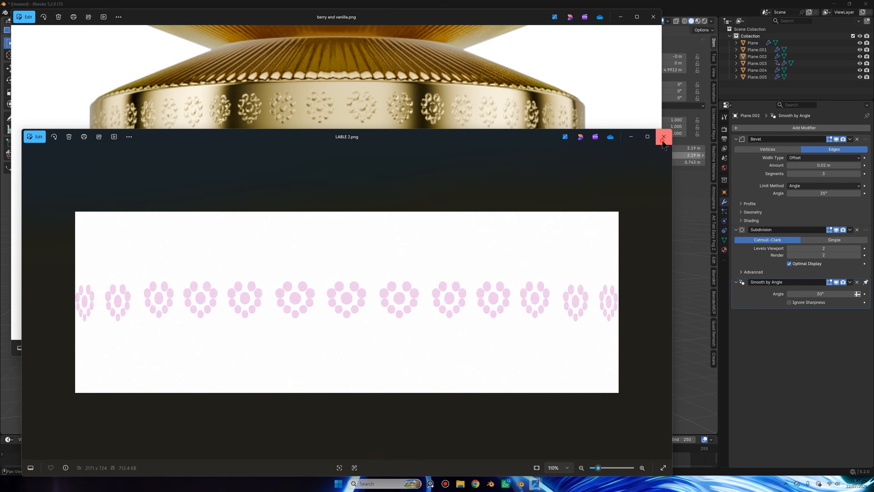
Step: Compare pattern.png with the reference's cap cylinder, and examine the close-up photo of the real cap's embossed texture
left_click_drag(358, 100, 336, 191)
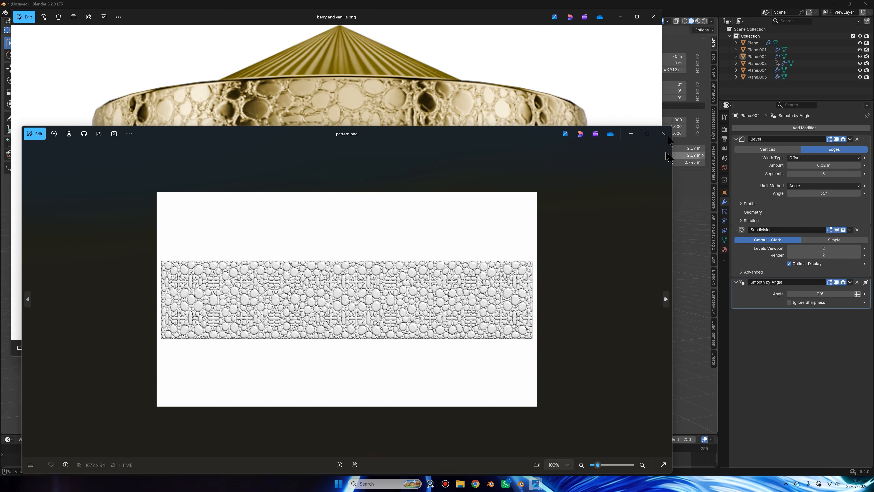
left_click(667, 137)
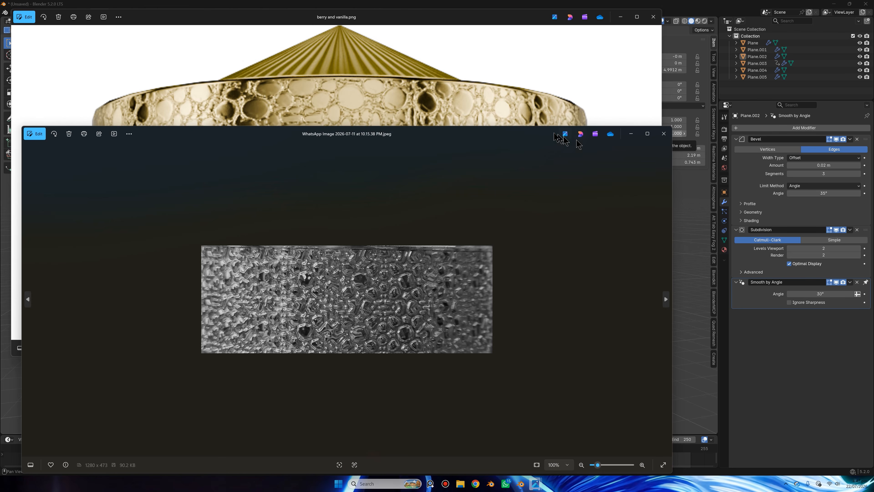
left_click_drag(549, 134, 542, 1)
scroll(538, 190, "up", 8)
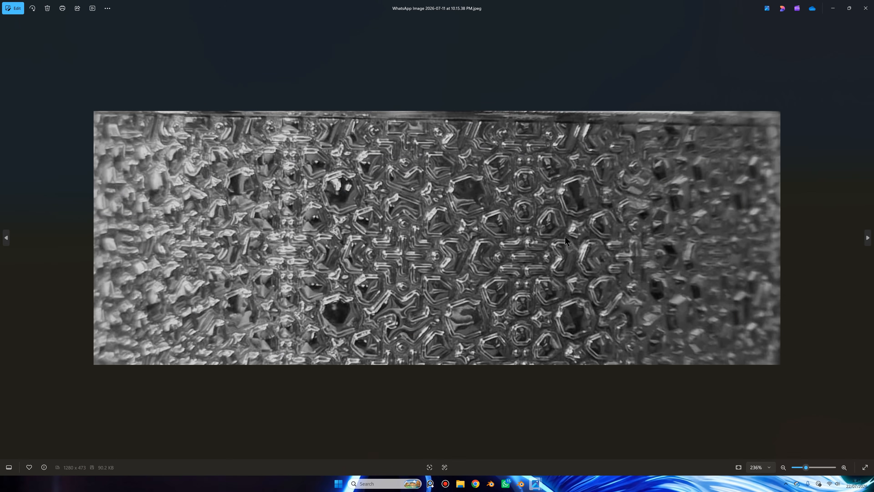
scroll(569, 244, "down", 2)
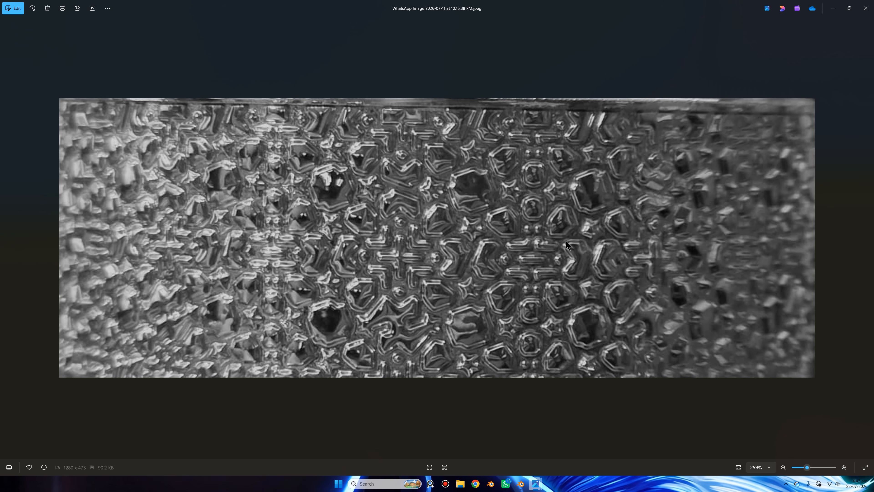
scroll(569, 234, "up", 1)
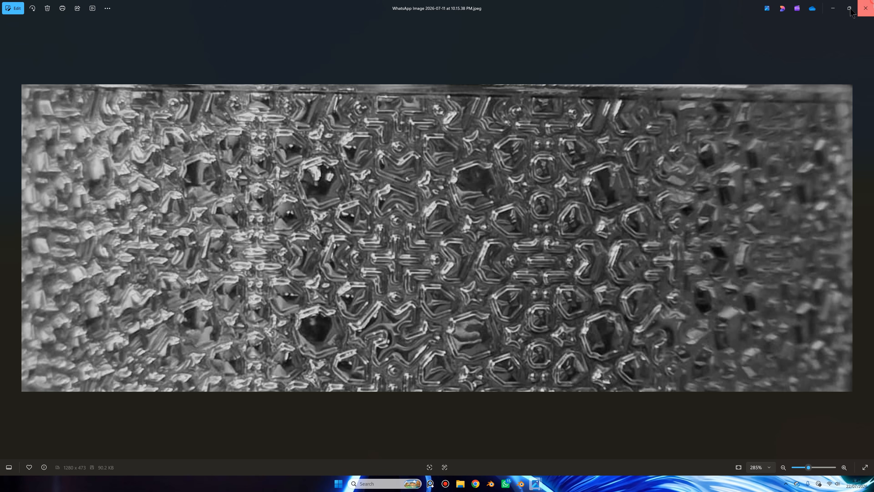
left_click(866, 8)
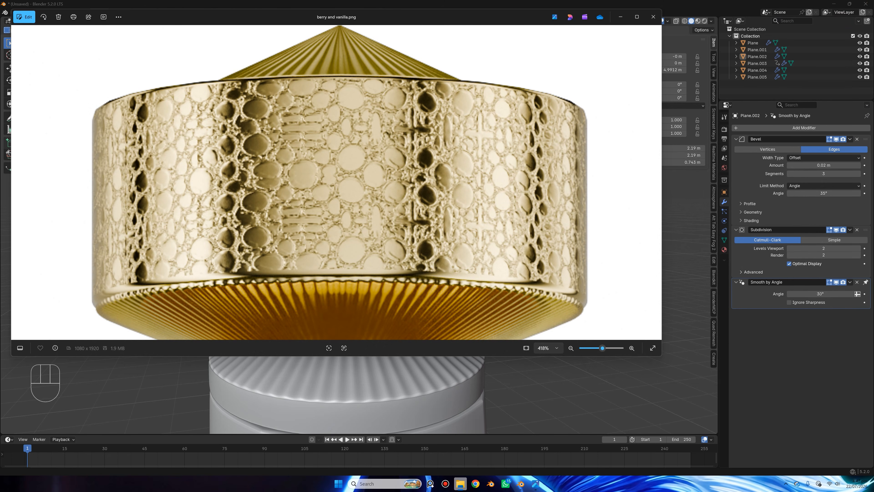
Step: Examine the pebble relief in pattern.png closely and compare it with the embossed cylinder in berry and vanilla.png
scroll(528, 262, "up", 3)
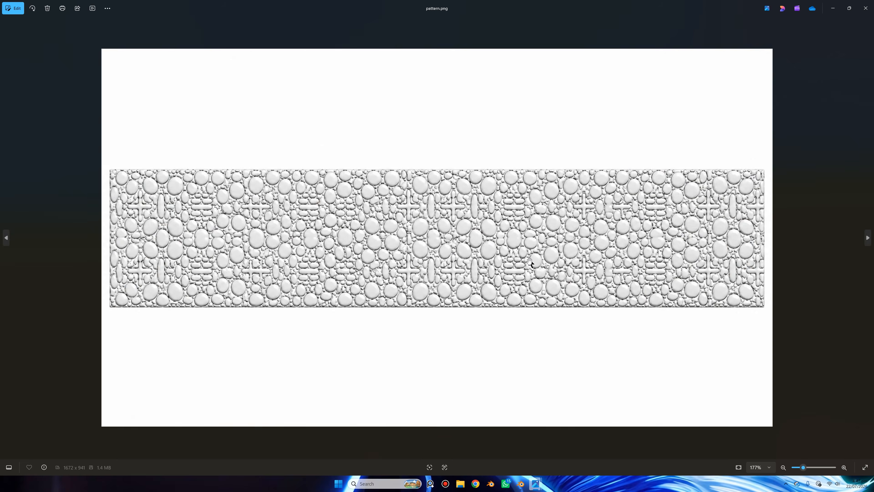
scroll(523, 263, "up", 4)
scroll(335, 234, "down", 5)
scroll(318, 233, "up", 2)
scroll(318, 233, "up", 2)
scroll(403, 207, "down", 3)
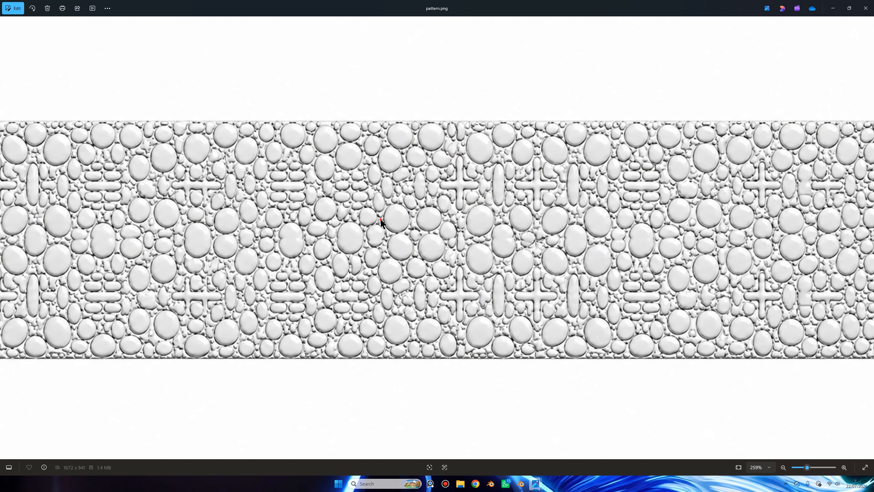
scroll(495, 213, "up", 2)
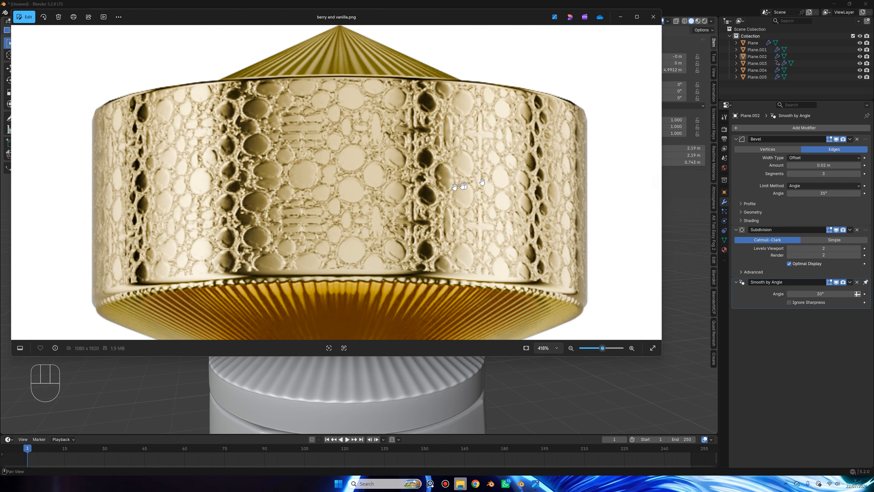
scroll(353, 155, "up", 3)
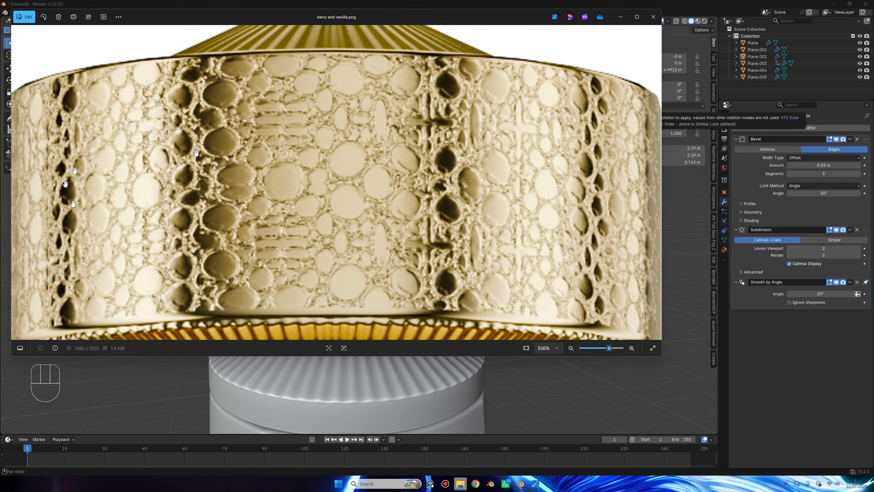
scroll(336, 191, "down", 3)
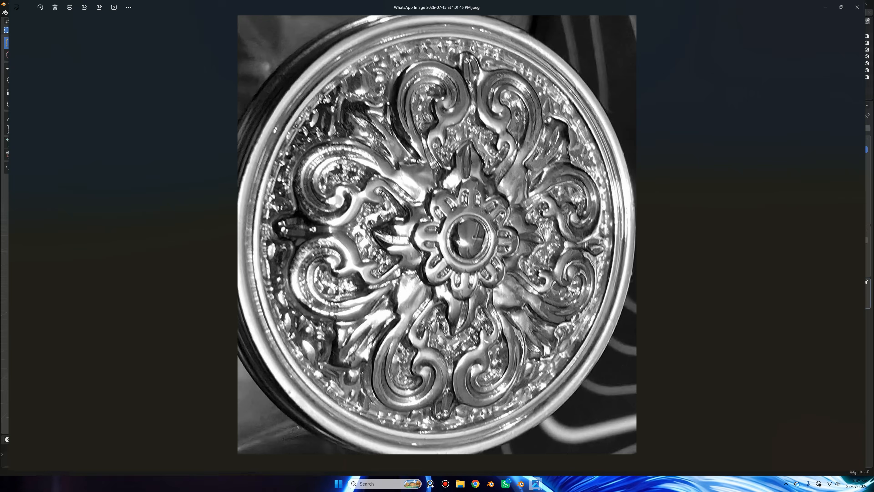
Step: Examine the round ornament photo and its clean relief version, then close the reference images and return to Blender
scroll(497, 161, "down", 1)
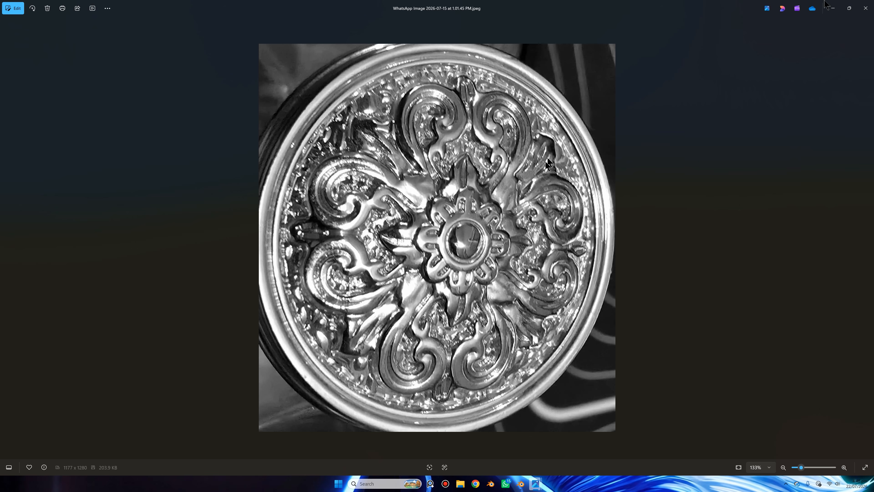
left_click(866, 8)
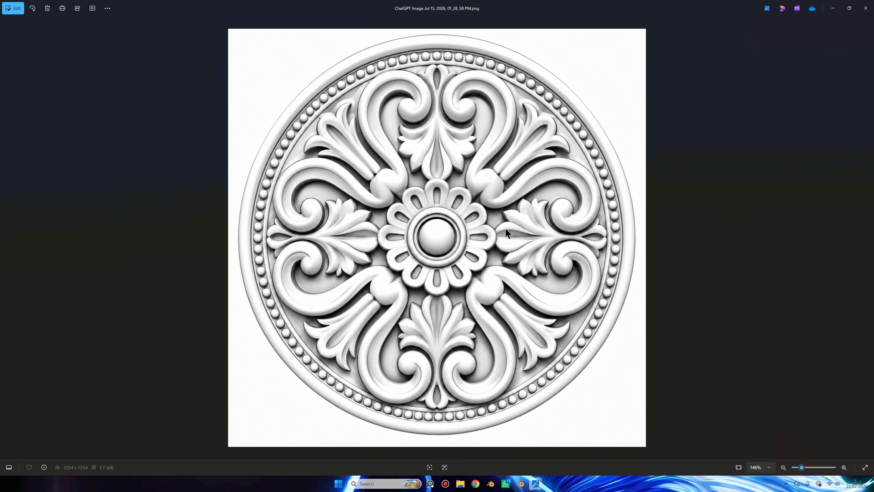
left_click(865, 8)
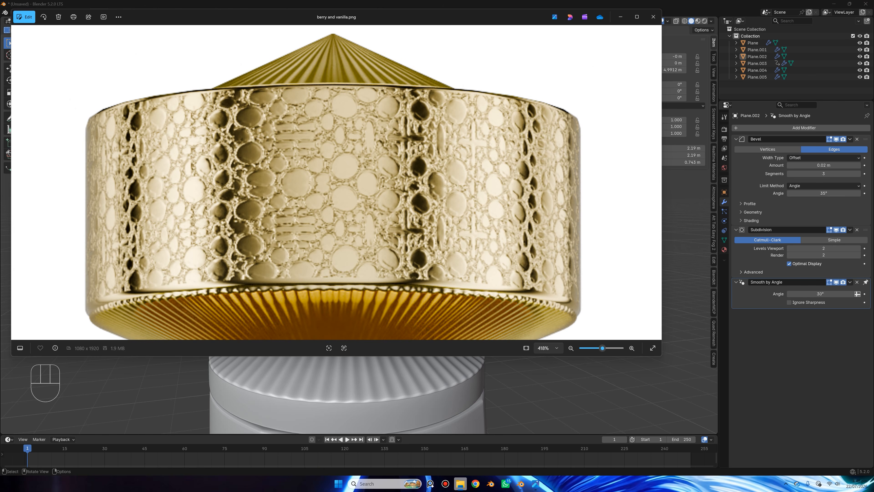
left_click(653, 17)
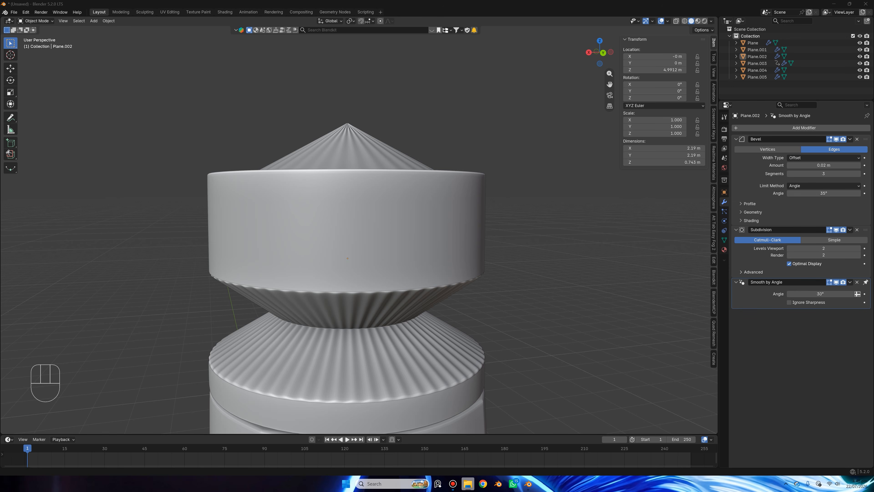
Step: Switch to the ChatGPT conversation in the browser, and view the enlarged source pebble pattern and the white embossed version generated from it
key("alt+Tab")
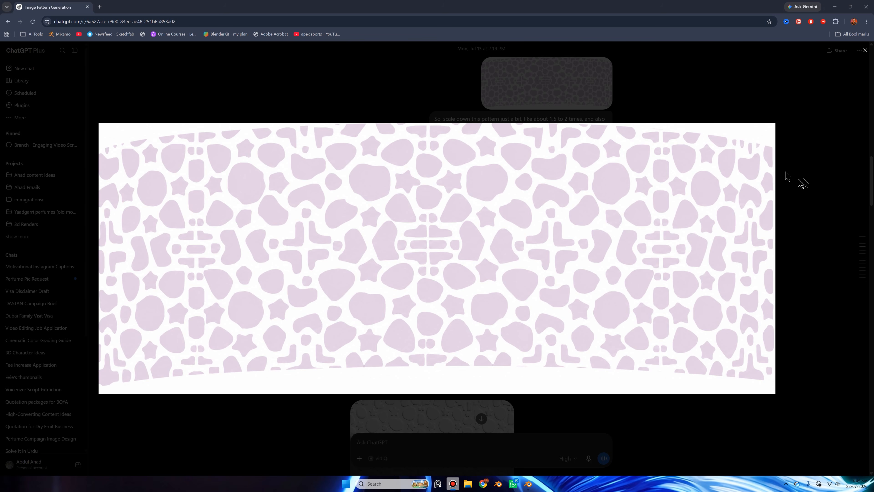
left_click(816, 152)
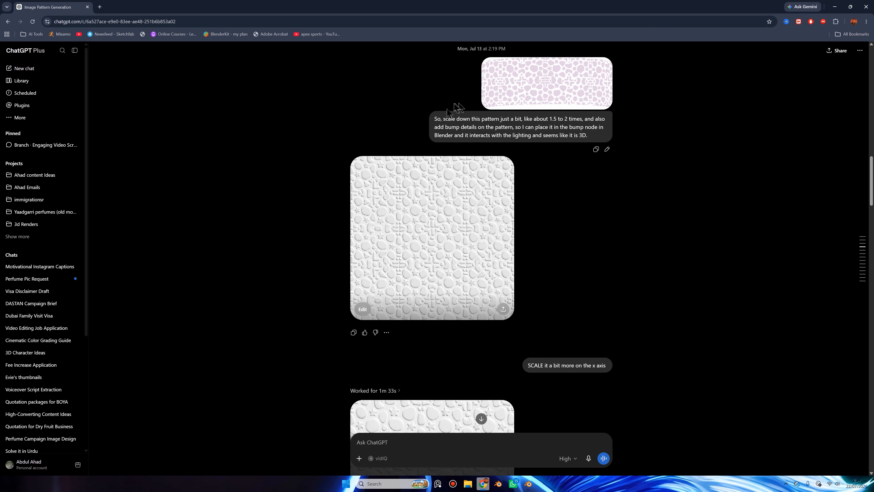
scroll(456, 137, "up", 2)
scroll(447, 155, "down", 1)
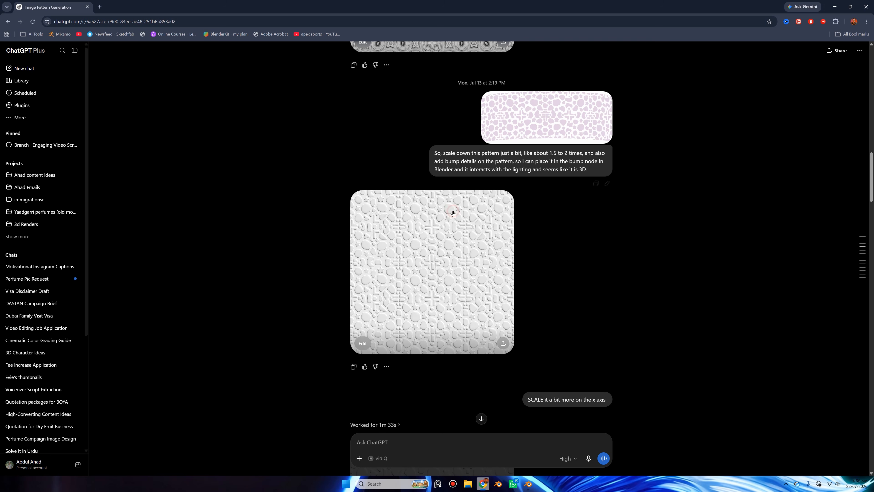
left_click(449, 224)
scroll(448, 226, "up", 3)
scroll(435, 226, "down", 5)
scroll(426, 223, "up", 1)
left_click(716, 215)
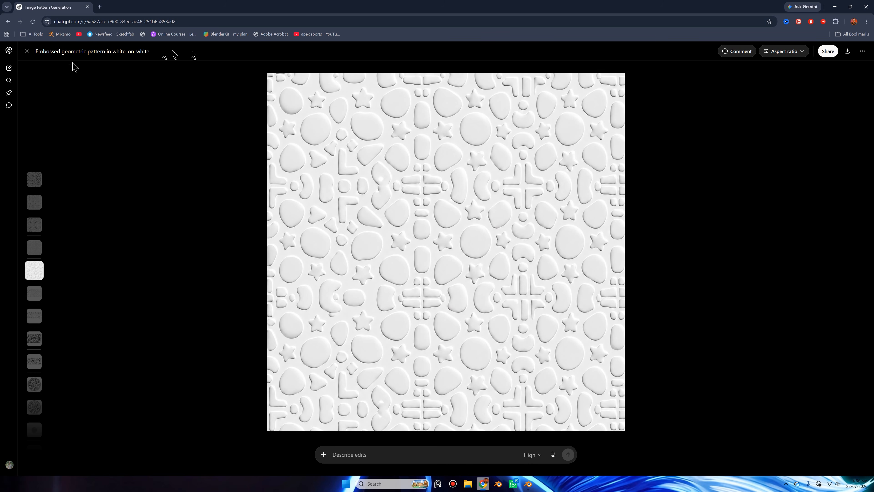
left_click(26, 51)
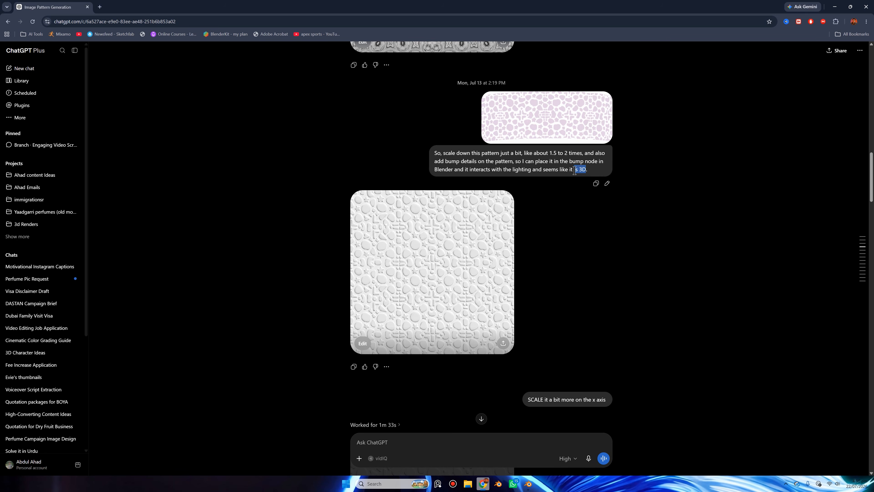
Step: Read the prompt asking to scale down the pattern and add bump details for Blender's bump node
left_click_drag(569, 170, 529, 166)
left_click(528, 164)
left_click_drag(555, 162, 586, 162)
left_click(468, 168)
left_click_drag(488, 169, 518, 169)
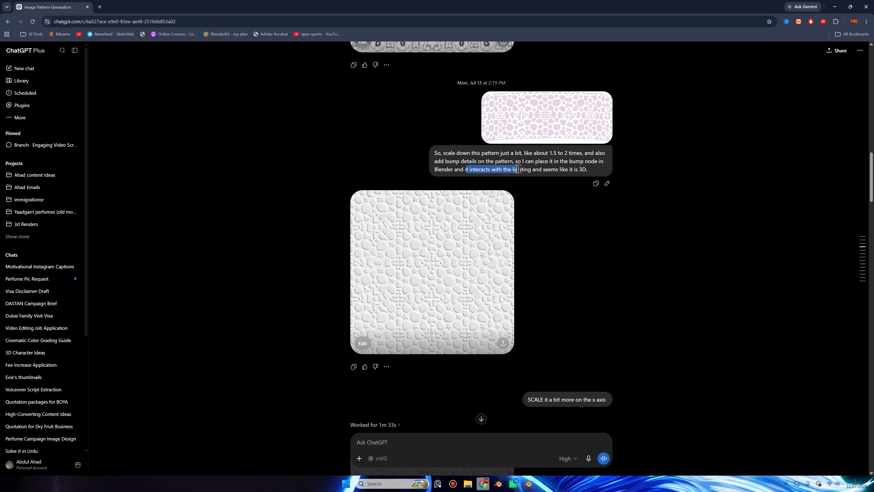
left_click(487, 166)
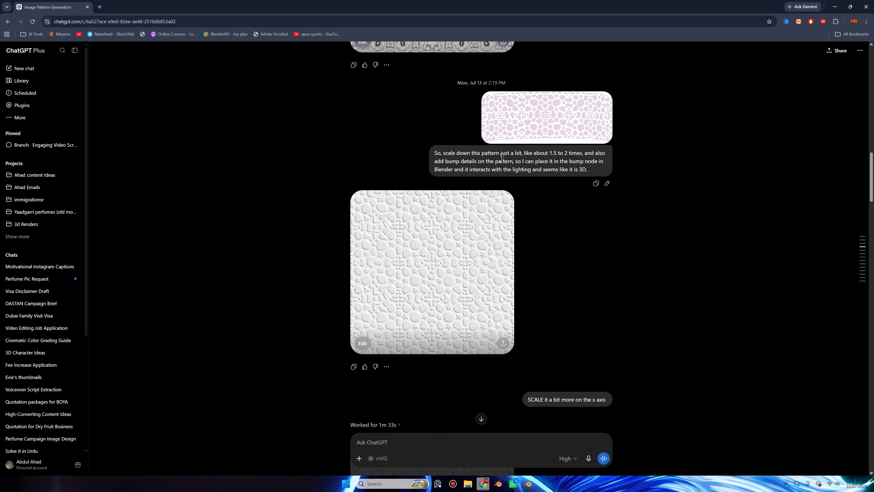
Step: Compare the embossed geometric tile pattern with the wide pebble relief panels generated from the prompts
scroll(502, 158, "down", 1)
scroll(438, 220, "down", 6)
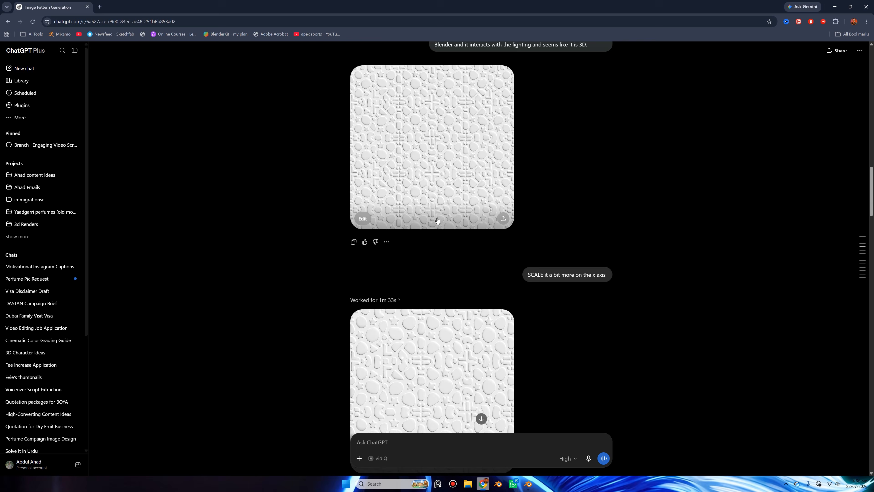
scroll(435, 183, "up", 5)
left_click(437, 202)
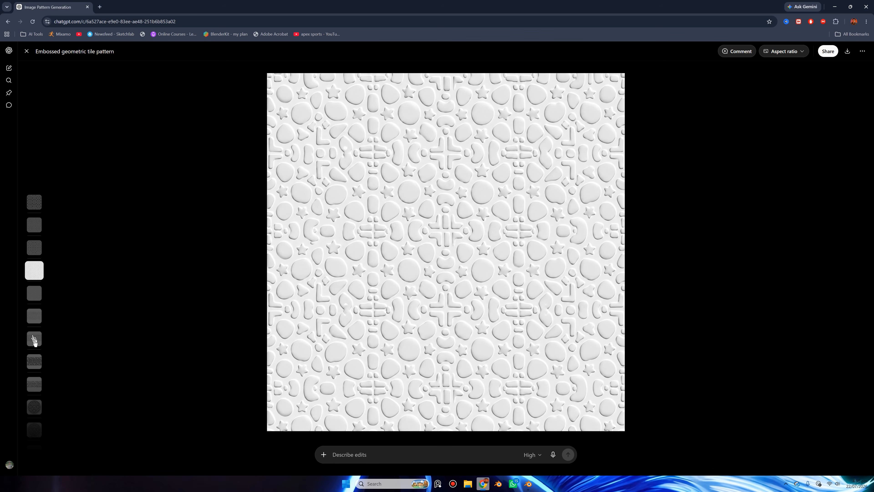
left_click(34, 362)
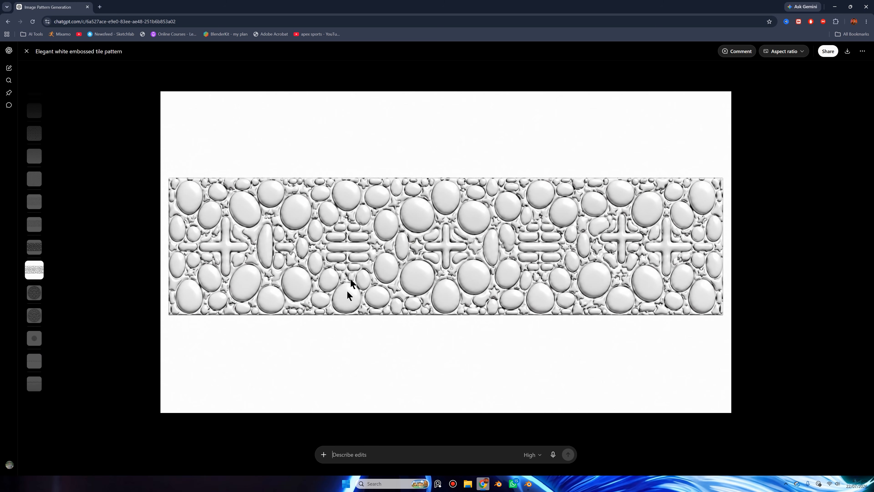
scroll(586, 215, "down", 1)
scroll(587, 215, "up", 3)
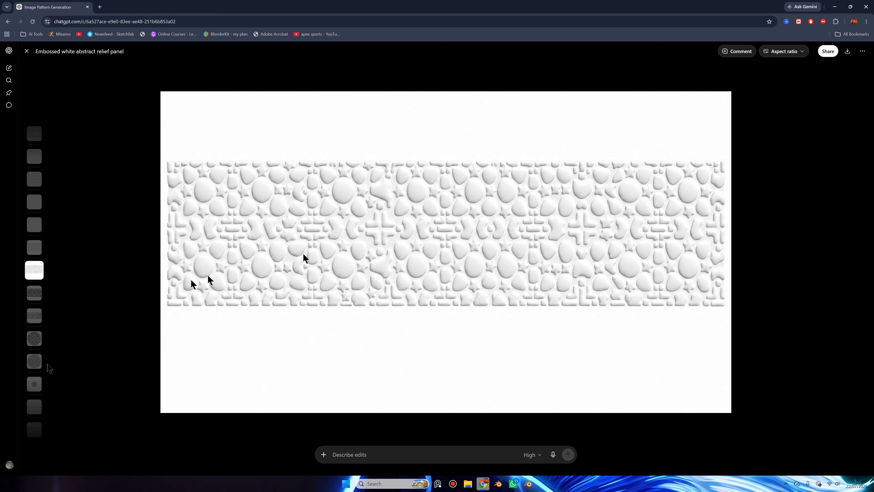
Step: Look through the remaining generated reliefs and compare the two embossed floral border versions, then close the image view
left_click(37, 384)
left_click(35, 315)
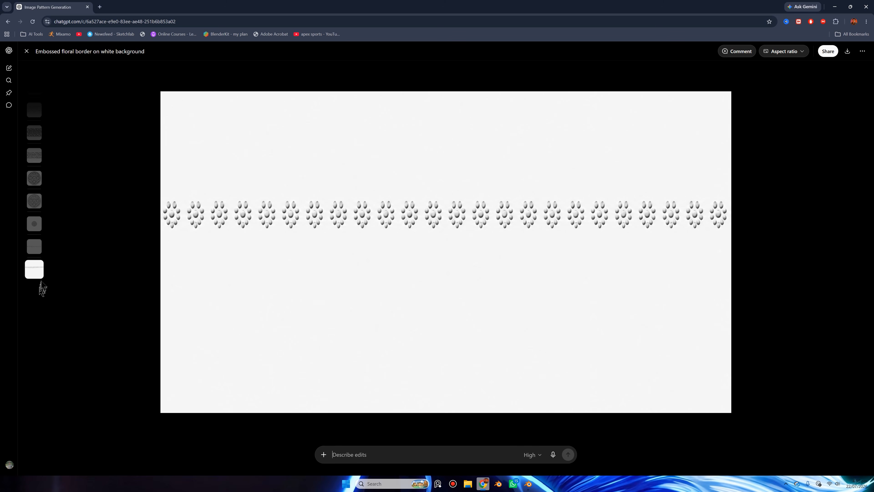
left_click(37, 245)
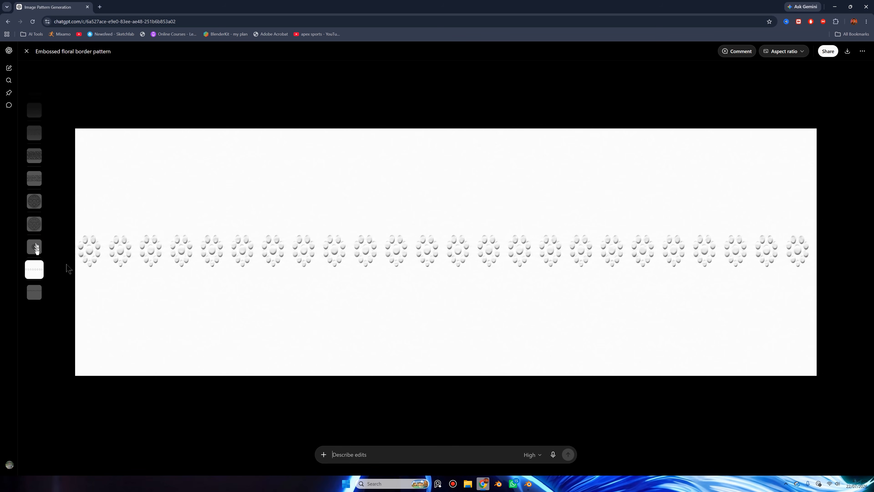
left_click(42, 249)
scroll(389, 239, "down", 2)
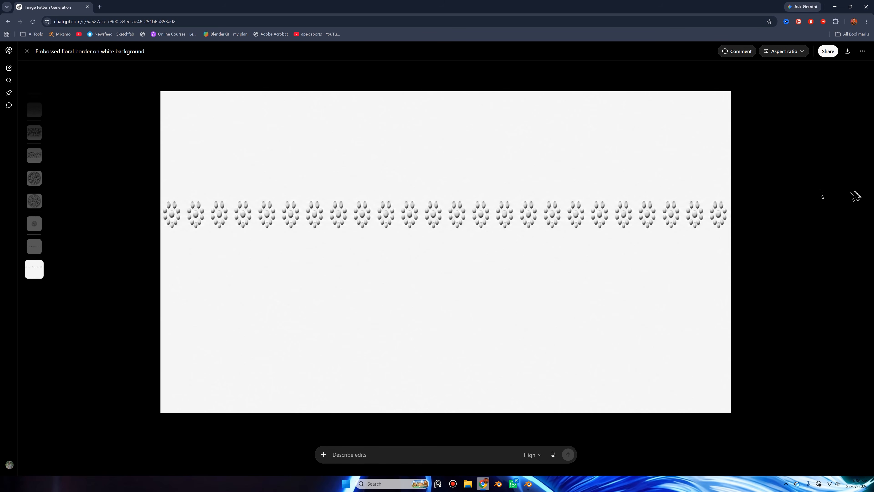
left_click(27, 51)
Step: Go past the round medallion reliefs to the newest prompts and view the flat pink flower row used as source
scroll(563, 275, "down", 18)
scroll(563, 276, "down", 15)
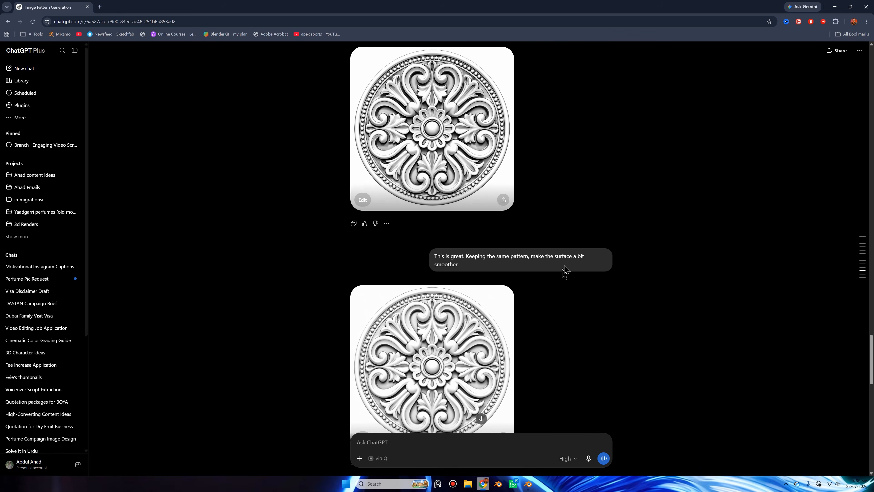
left_click(554, 148)
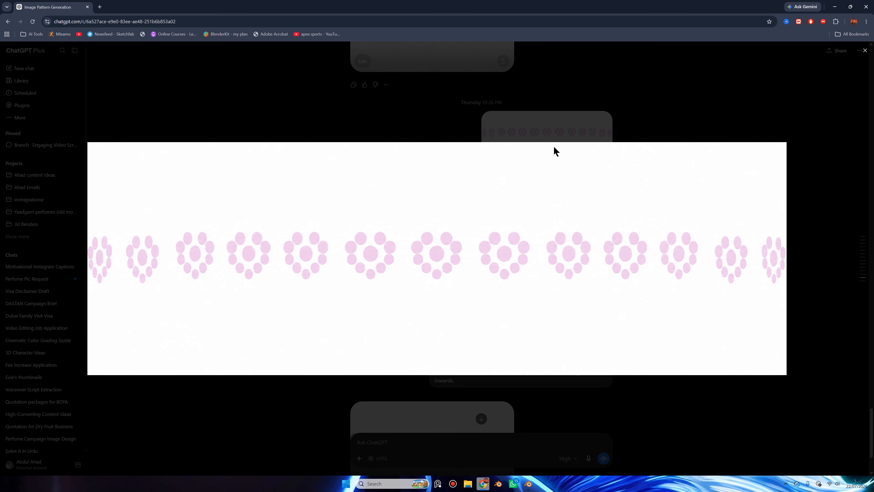
left_click(807, 220)
scroll(475, 190, "down", 3)
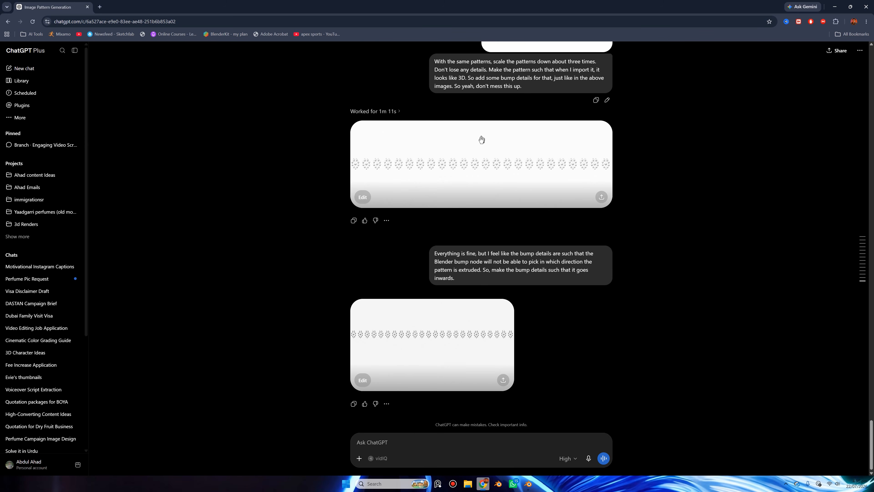
Step: Inspect the embossed floral border and its downloaded PNG up close, review the abstract pebble relief panel, and return to Blender
left_click(447, 170)
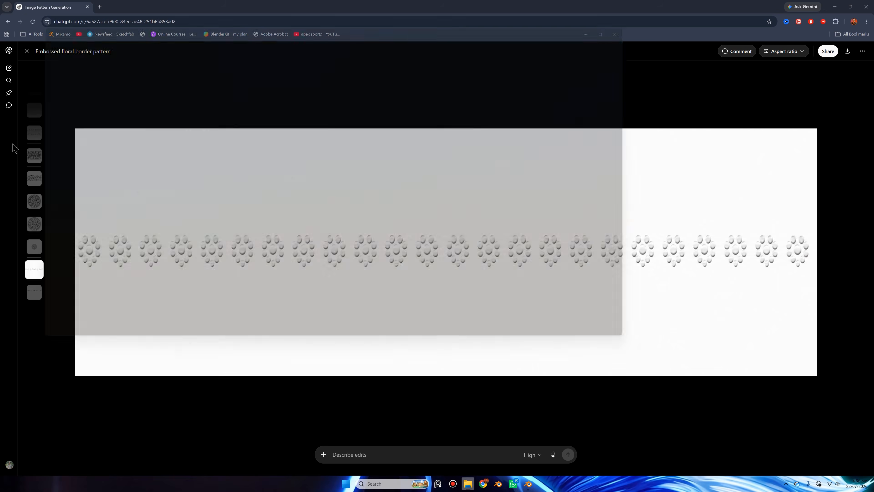
scroll(472, 178, "up", 4)
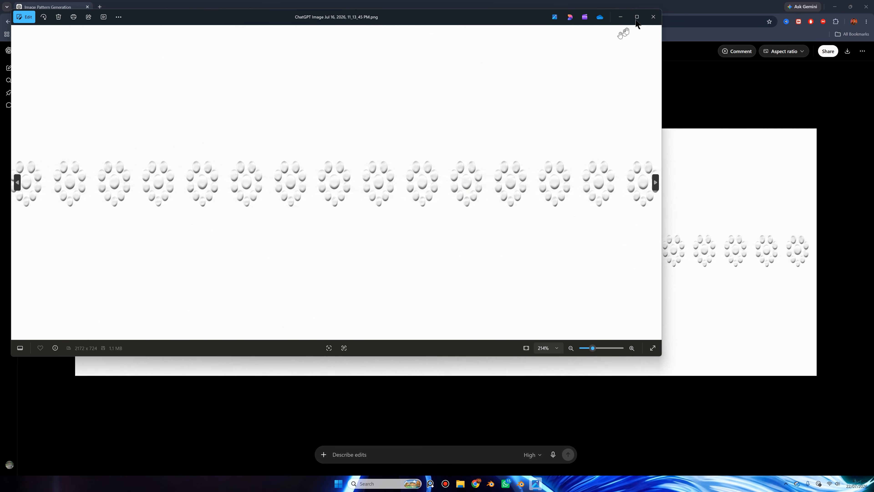
left_click(653, 17)
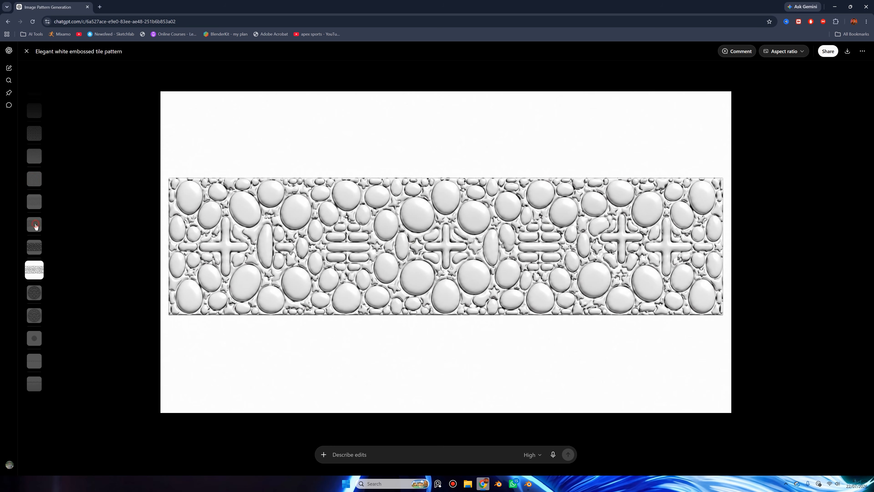
left_click(36, 226)
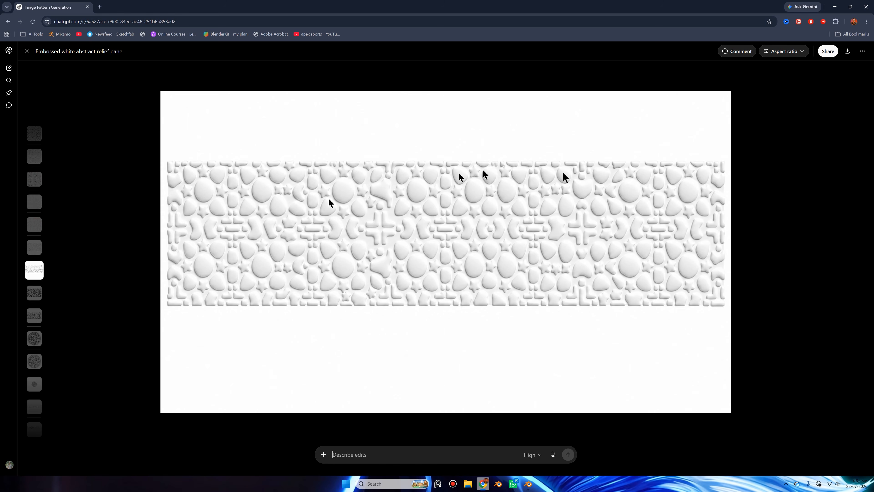
left_click(27, 52)
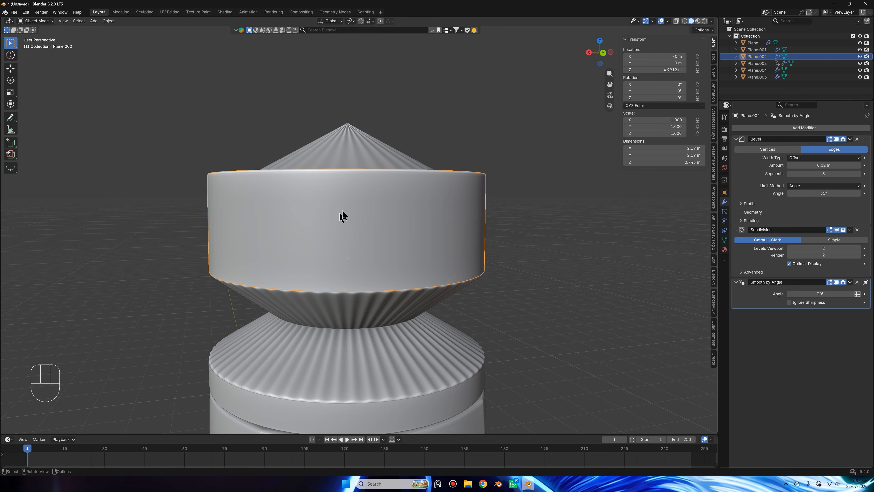
Step: Show the viewport in Material Preview shading and create a new material for the bottle body
scroll(396, 184, "down", 3)
middle_click_drag(398, 189, 413, 158, "shift")
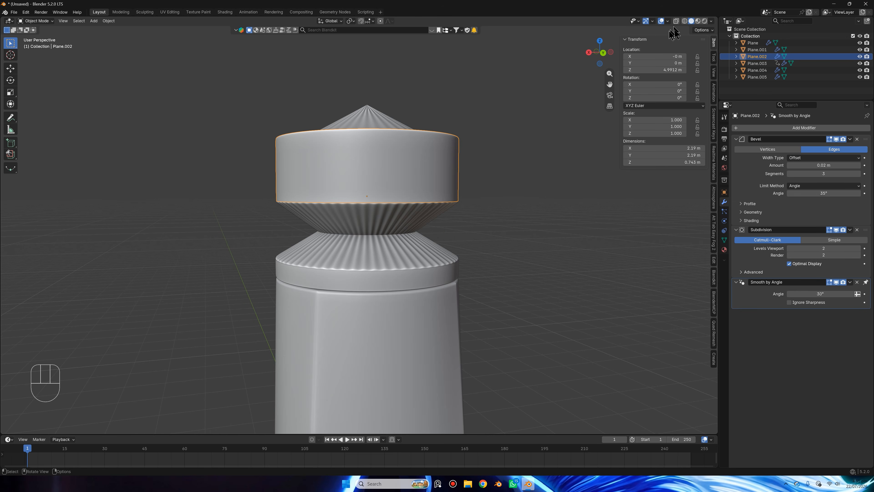
left_click(698, 21)
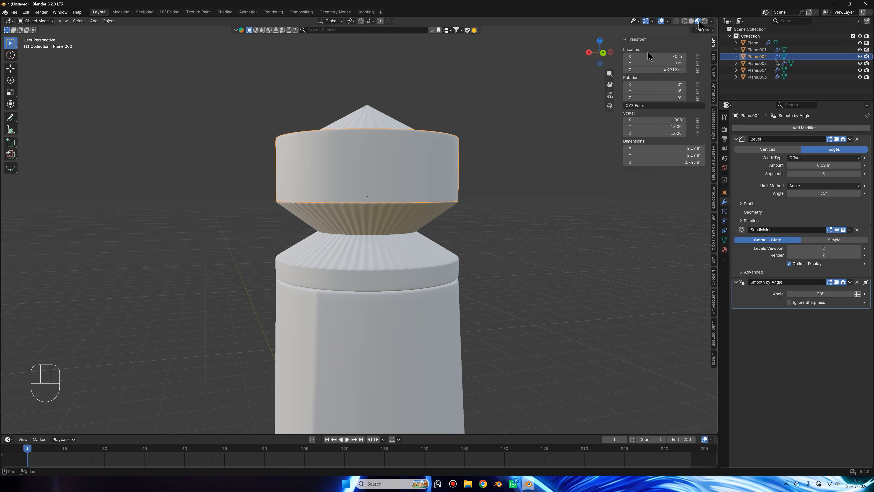
middle_click_drag(410, 269, 413, 159, "shift")
left_click(332, 208)
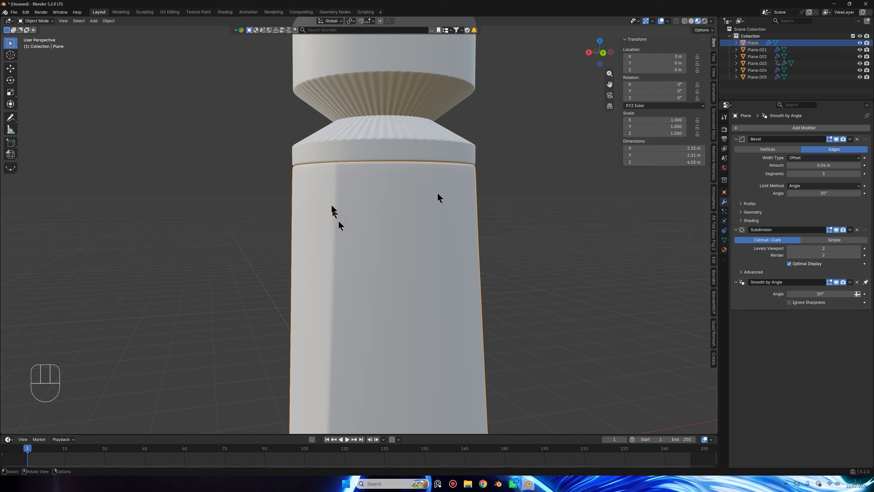
left_click(725, 250)
left_click(788, 158)
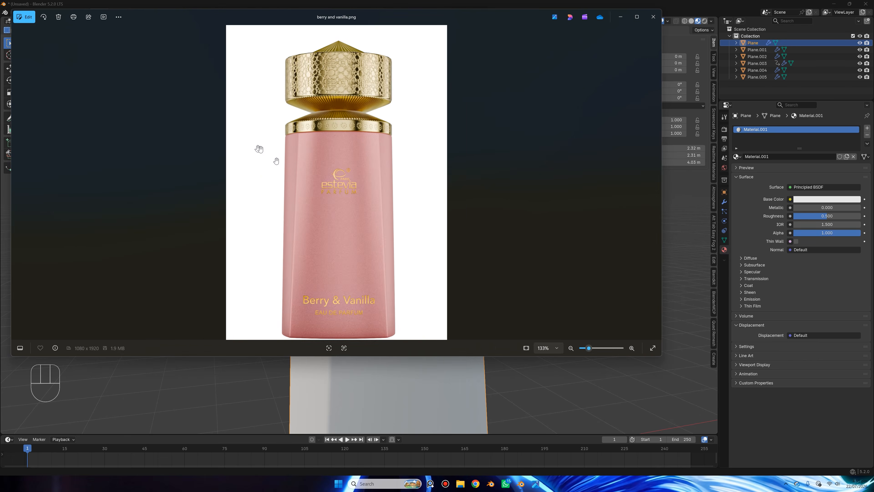
Step: Examine the bottle body's pink grainy surface closely in berry and vanilla.png, then put the reference image away
scroll(439, 269, "up", 8)
left_click_drag(296, 301, 273, 189)
scroll(274, 190, "up", 5)
left_click_drag(266, 159, 382, 244)
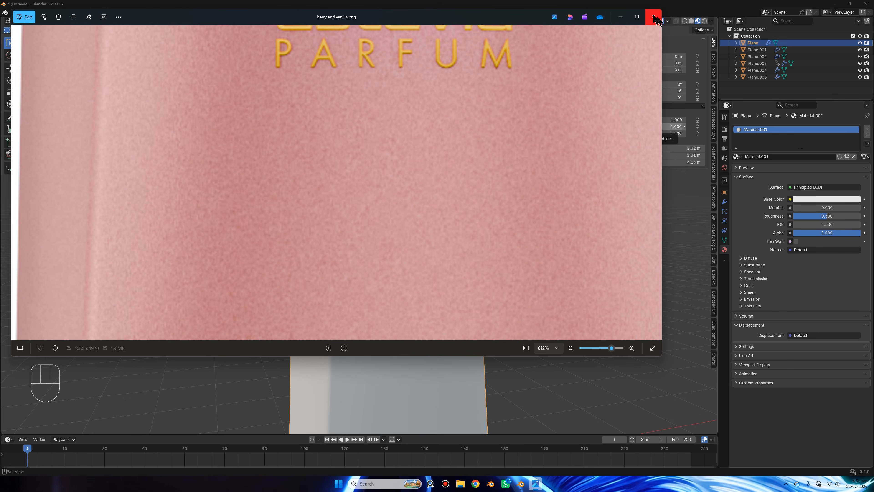
left_click(620, 17)
Step: Set the body material's base color to a light pink, about #E7A7DF
left_click(818, 200)
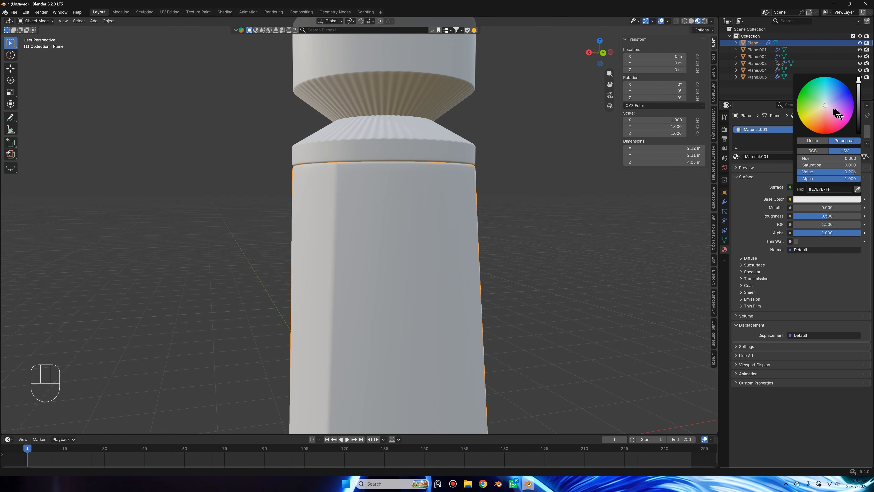
left_click(831, 110)
left_click(846, 158)
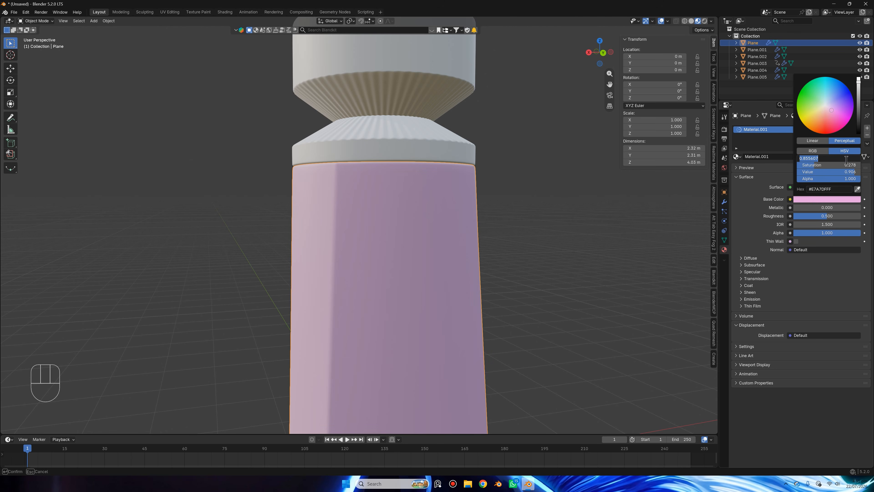
key("Escape")
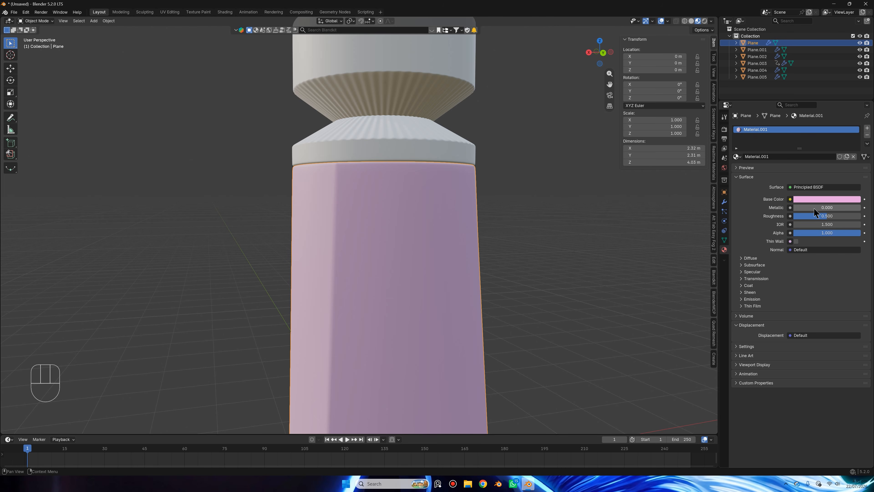
Step: Set the body material's metallic value to 0.4 and its roughness to 0.3
mouse_move(814, 208)
left_mouse_down()
mouse_move(840, 208)
mouse_move(817, 216)
left_mouse_up()
type(".3")
key("Return")
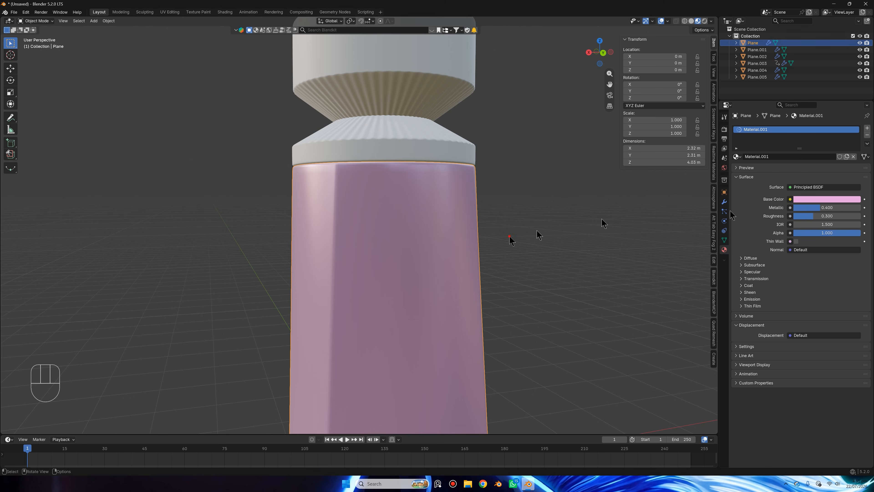
Step: Try a roughness of 0.8 on the body material with the whole bottle in view
scroll(552, 221, "down", 5)
left_click(841, 215)
type(".8")
key("Return")
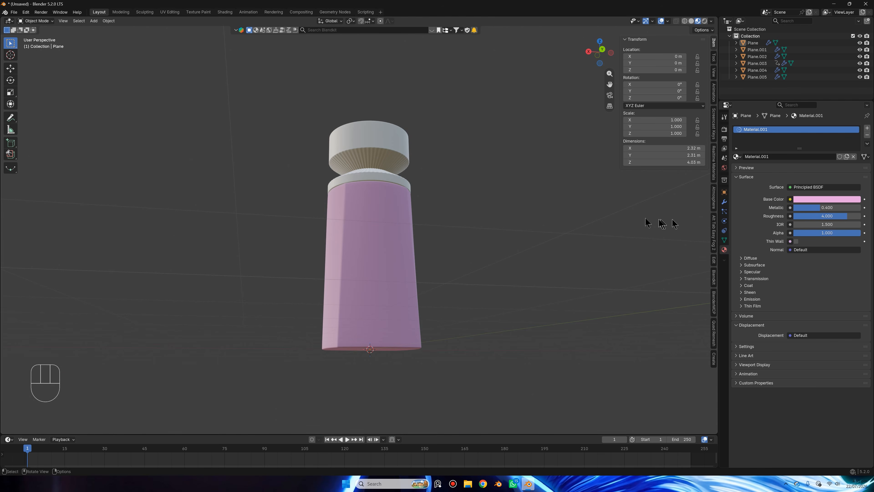
Step: Set the body material's roughness to 0.4
left_click(813, 217)
type(".4")
key("Return")
scroll(567, 216, "up", 3)
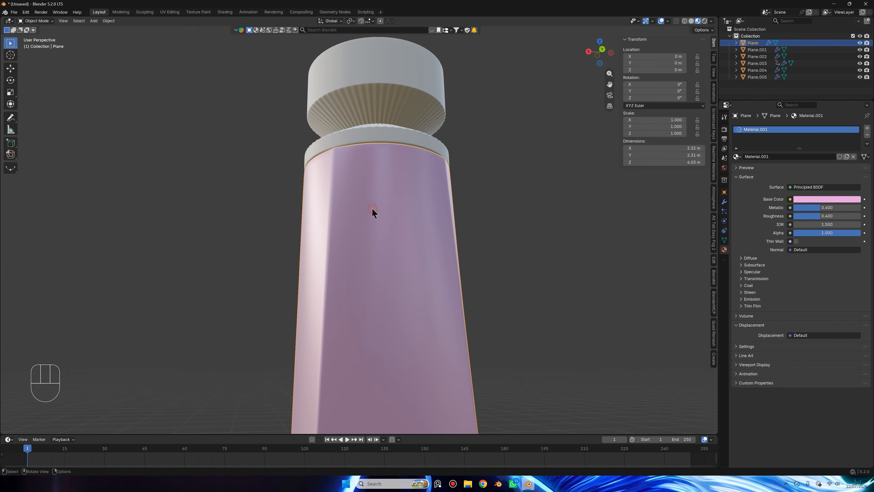
Step: Open the body material in the Shading workspace, add a Noise Texture node and connect its Factor output to the base color
left_click(225, 12)
middle_click_drag(533, 91, 504, 129)
scroll(546, 147, "up", 3)
middle_click_drag(219, 336, 375, 326)
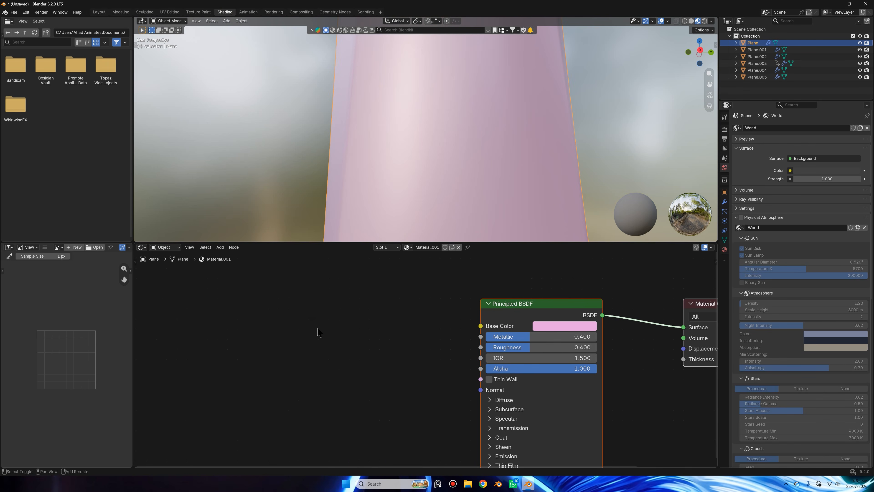
key("shift+a")
type("noi")
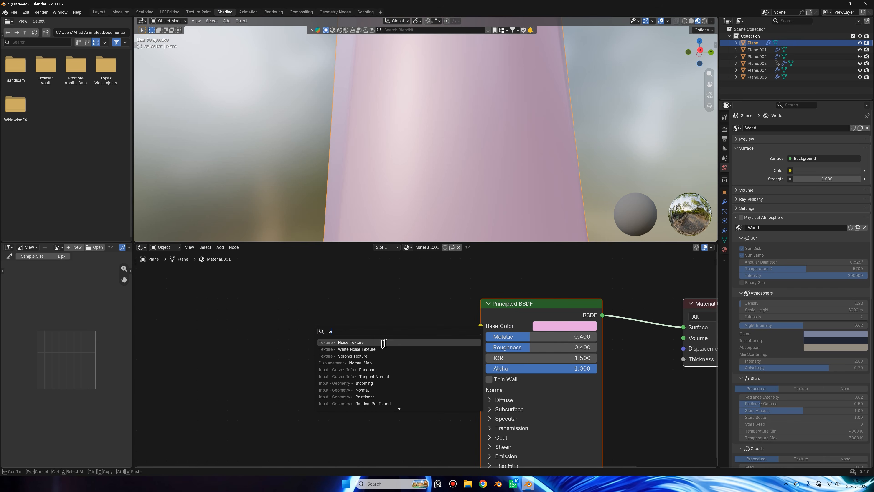
left_click(385, 342)
left_click(204, 302)
left_click_drag(296, 323, 480, 325)
middle_click_drag(494, 121, 497, 124)
scroll(512, 97, "down", 3)
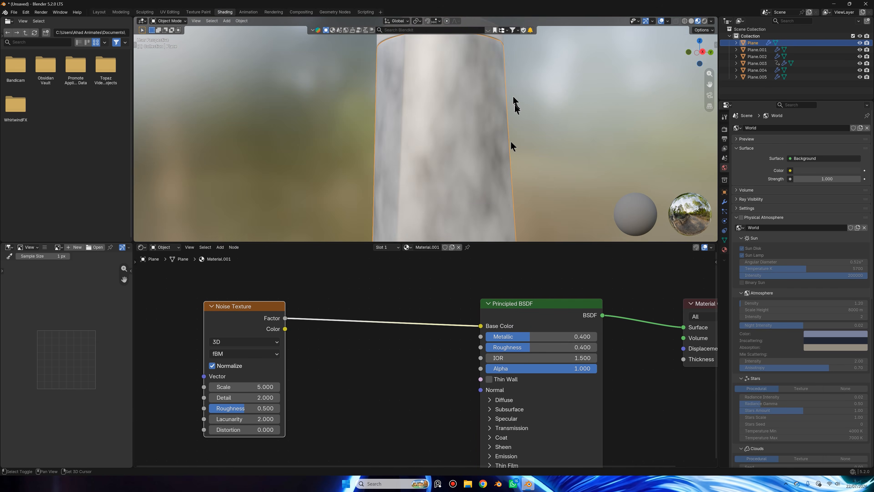
Step: Insert a Color Ramp node between the Noise Texture and the Principled BSDF's base color
middle_click_drag(513, 96, 513, 147, "shift")
key("shift+a")
left_click(385, 289)
left_click(409, 307)
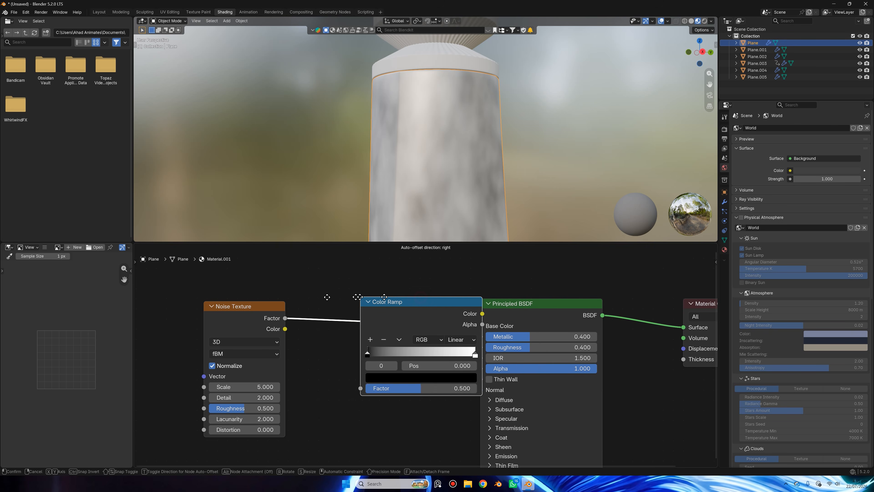
left_click(374, 310)
Step: Set the Noise Texture's scale to 500 and check the grain up close on the bottle body
left_click_drag(240, 386, 420, 387)
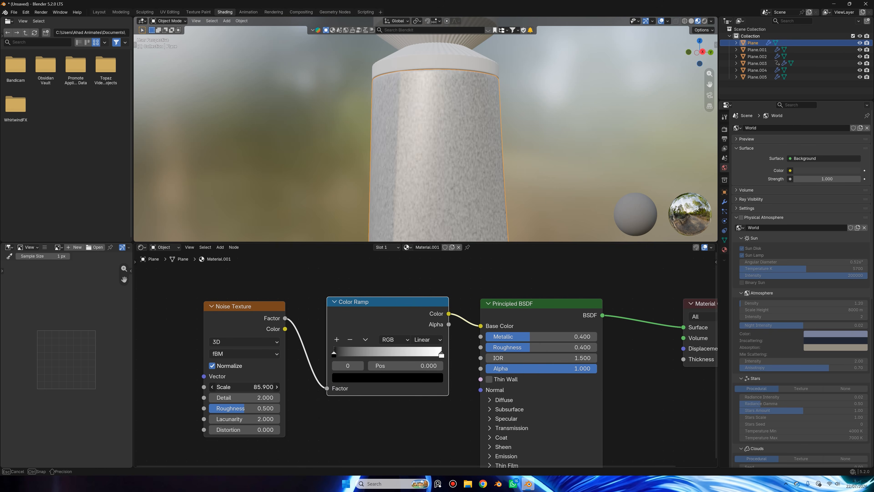
left_click(249, 387)
type("500")
key("Return")
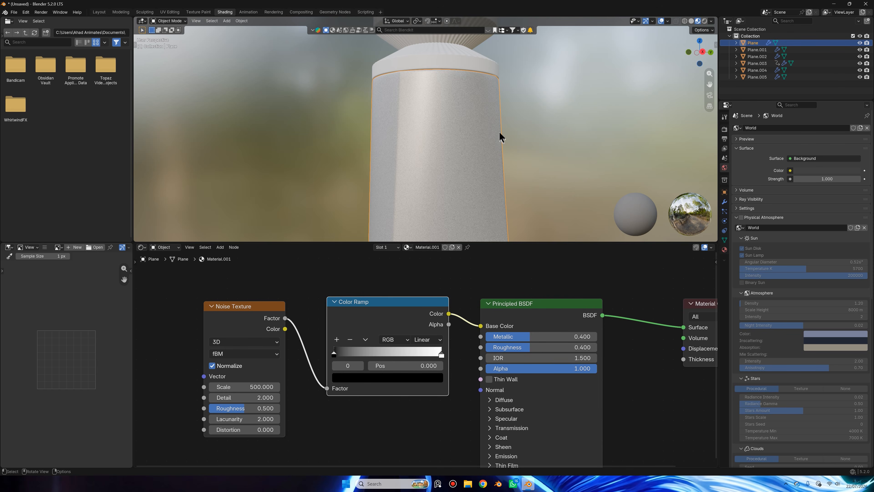
scroll(518, 137, "up", 2)
scroll(526, 140, "down", 1)
scroll(527, 140, "up", 4)
scroll(525, 138, "down", 1)
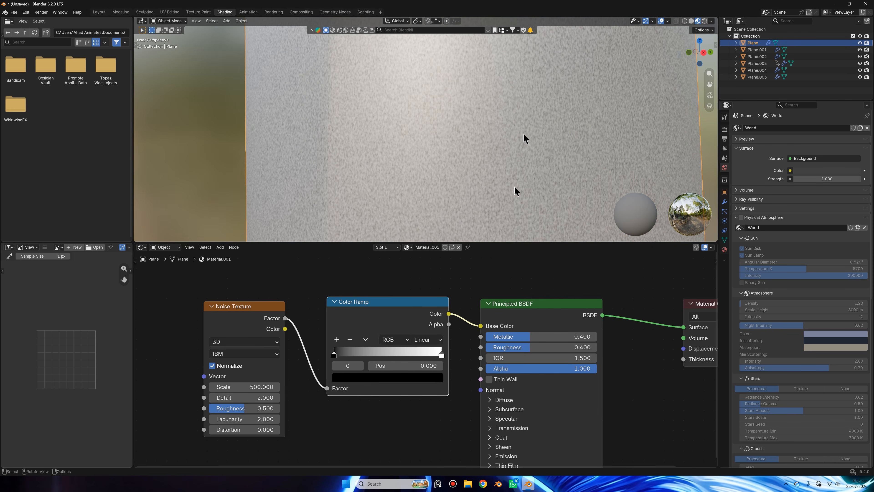
Step: Set the color ramp's black stop to a dark pink with hue 0.93, saturation 0.5 and value 0.5
left_click(363, 378)
left_click(365, 339)
type(".5")
key("Return")
left_click(370, 329)
key("BackSpace")
type(".5")
key("Return")
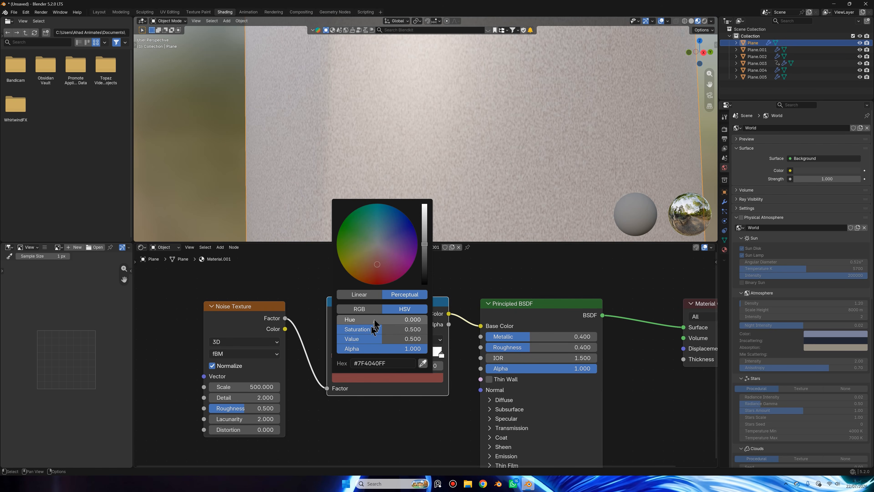
left_click_drag(375, 322, 409, 319)
left_click(408, 319)
key("Return")
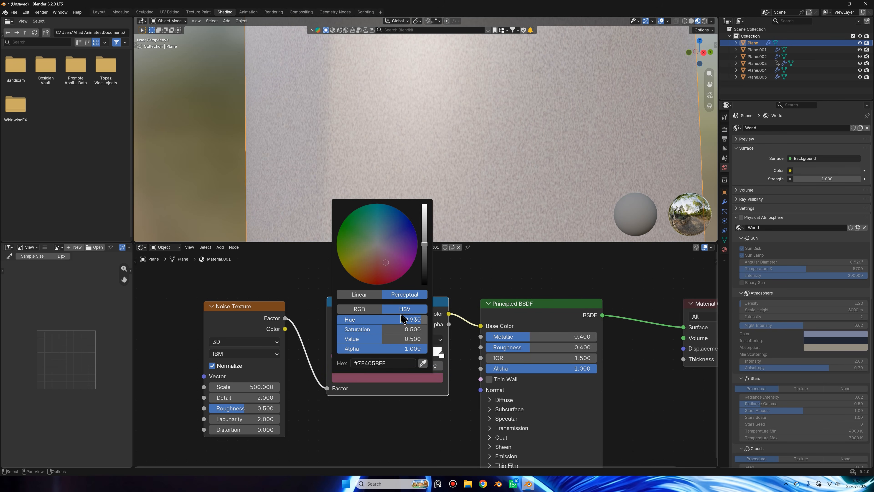
Step: Set the color ramp's white stop to a light pink with hue 0.95 and saturation 0.4
left_click(441, 354)
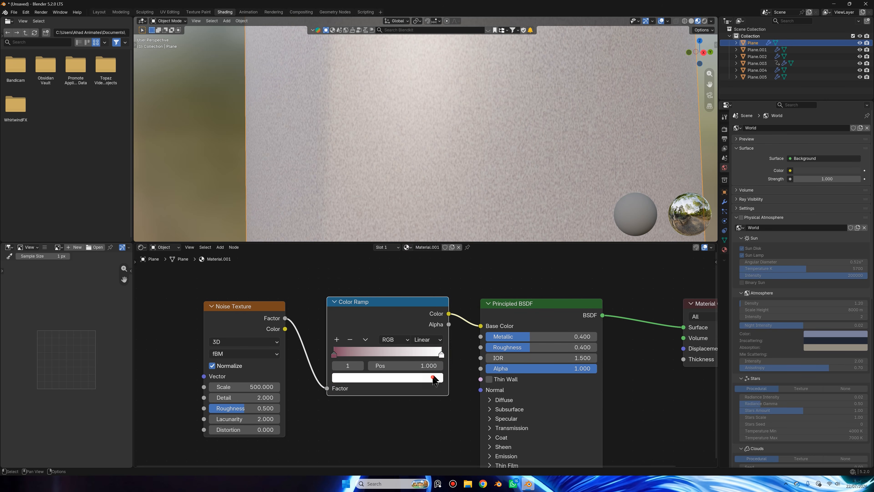
left_click(430, 376)
left_click(403, 330)
type(".5")
key("Return")
left_click(402, 331)
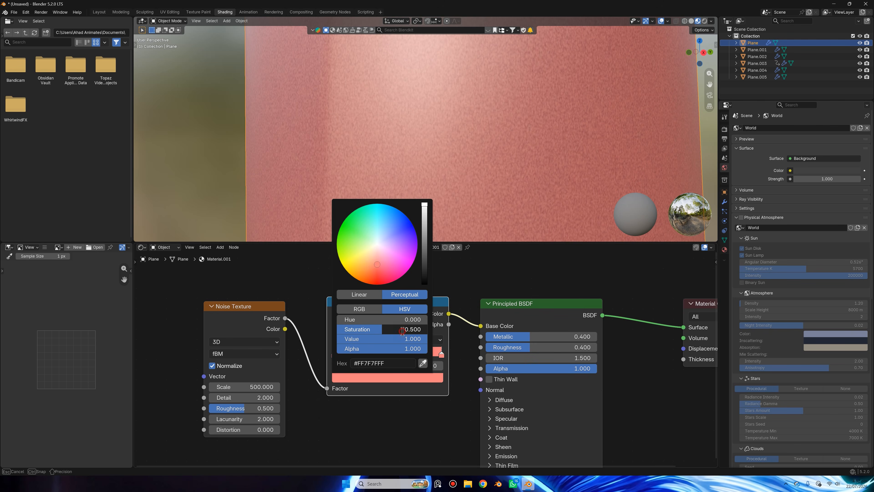
type(".3")
key("Return")
left_click(402, 331)
type(".4")
key("Return")
left_click(395, 320)
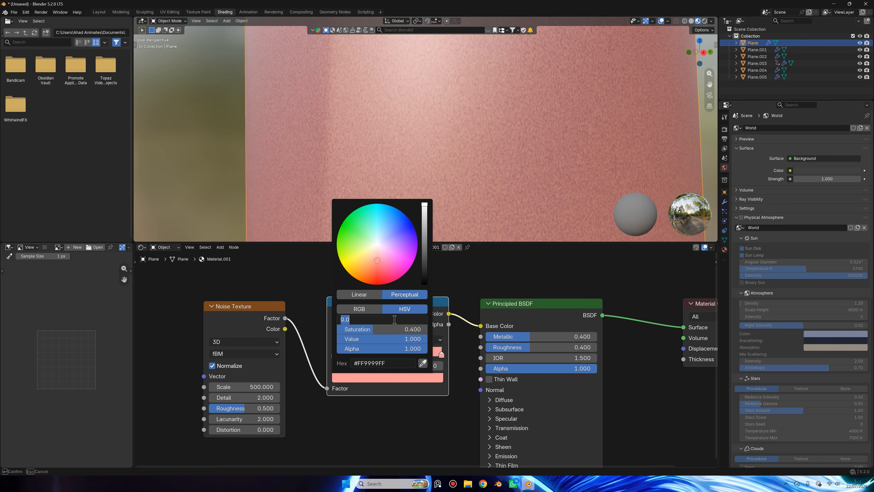
type(".95")
key("Return")
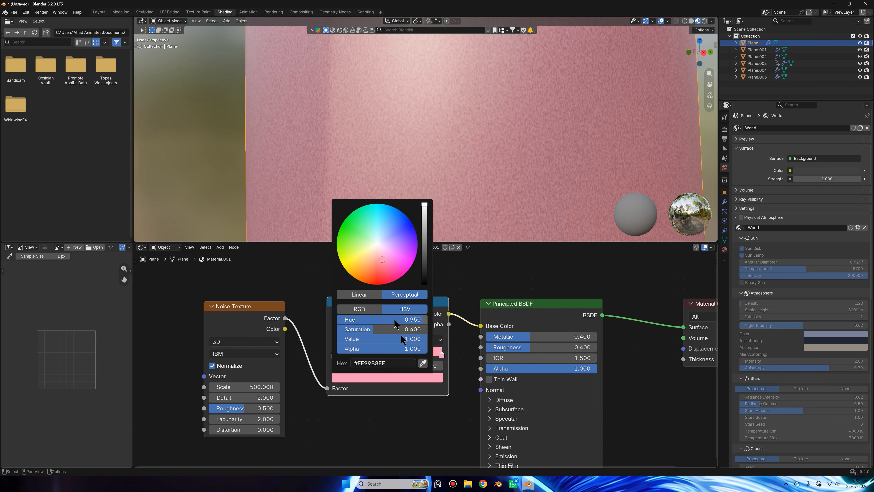
Step: Change the color ramp's dark stop to hue 0.95 and saturation 0.4, and check the pink grain on the body
left_click(334, 352)
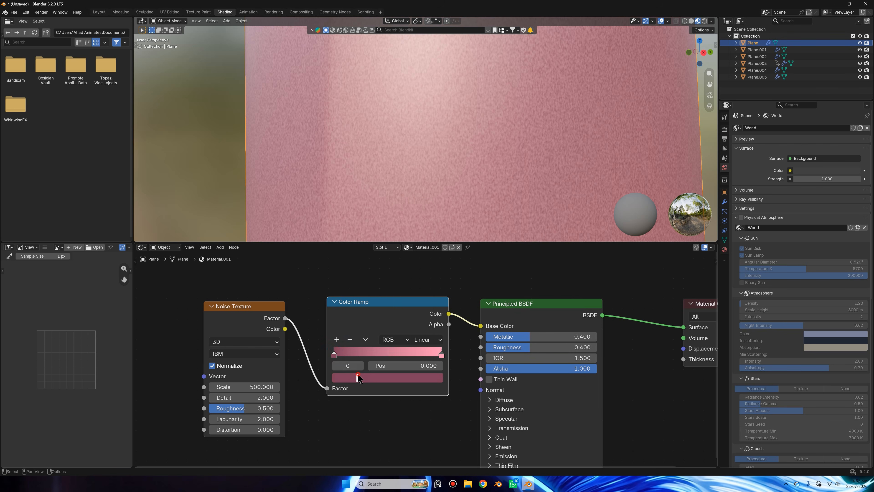
left_click(360, 378)
left_click(405, 320)
key("BackSpace")
type(".95")
key("Return")
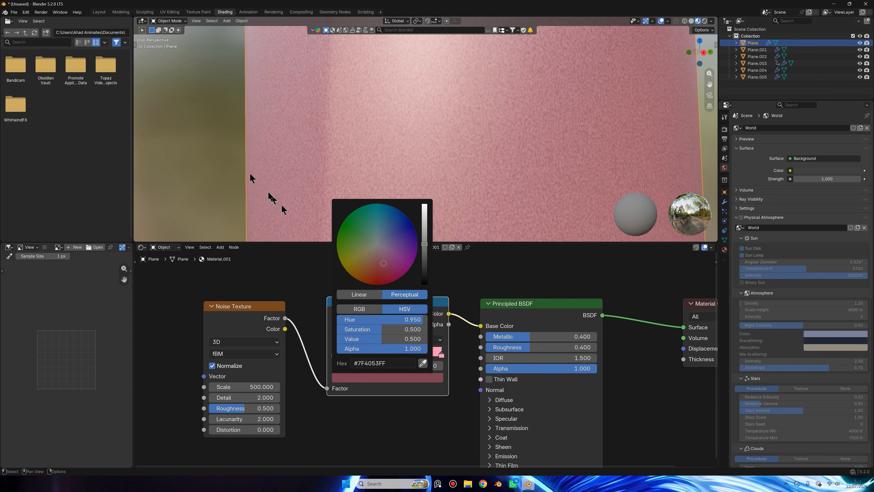
left_click(415, 328)
type(".4")
key("Return")
scroll(411, 182, "down", 5)
middle_click_drag(428, 181, 532, 164)
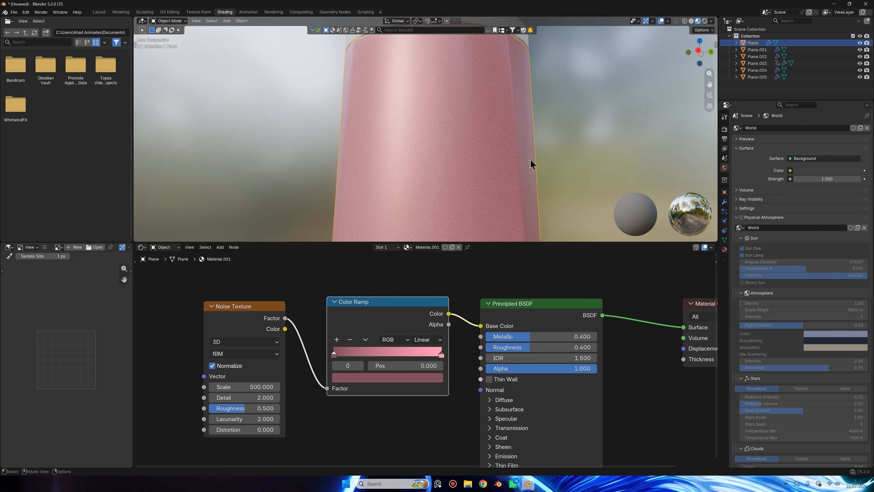
scroll(541, 153, "up", 6)
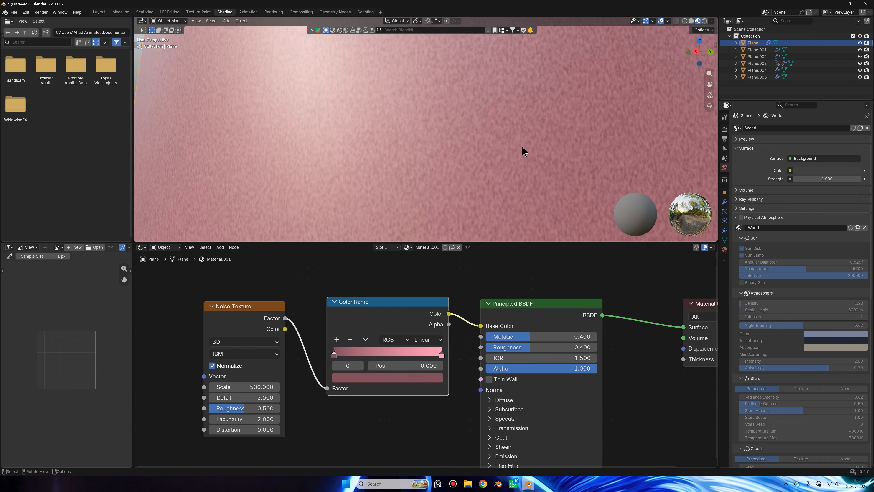
Step: Add a Bump node, connect it to the Principled BSDF's Normal input and feed the noise's Factor into its Height
middle_click_drag(432, 447, 417, 268)
key("shift+a")
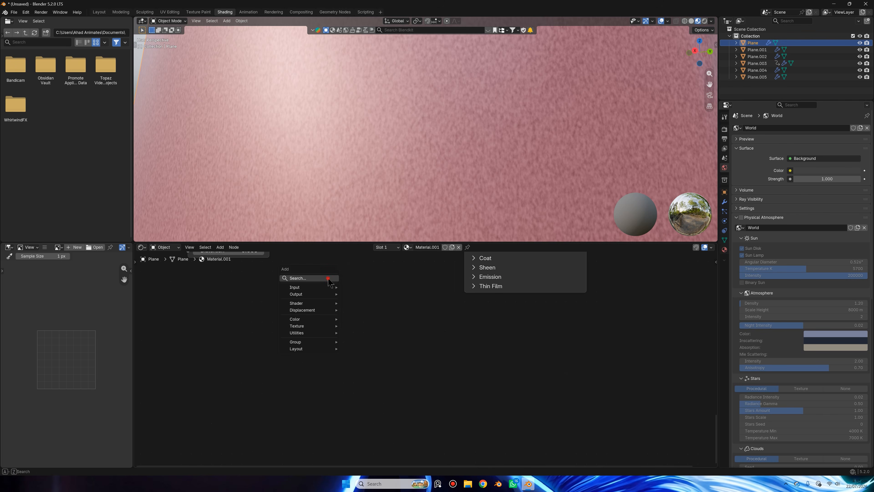
type("bump")
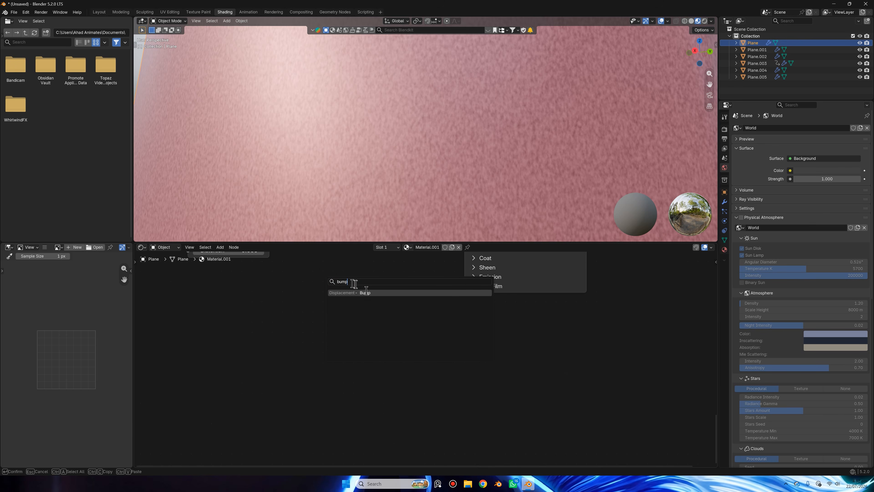
left_click(372, 292)
middle_click_drag(453, 293, 486, 381)
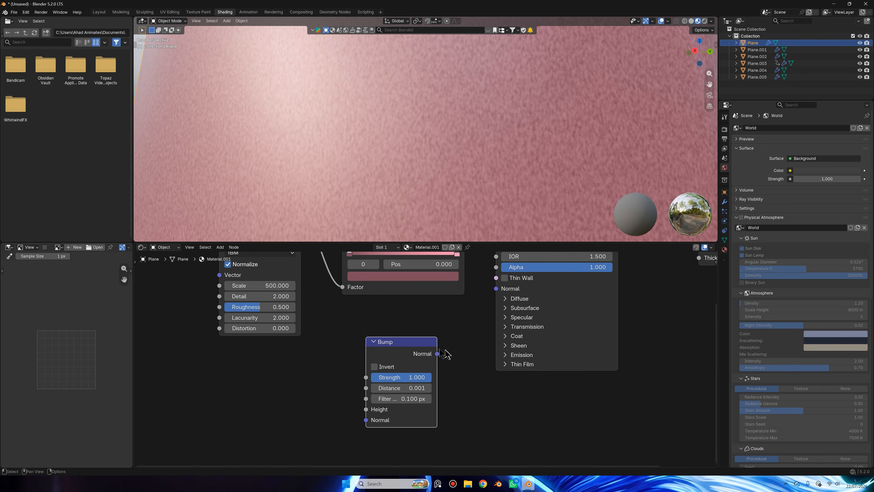
left_click_drag(437, 353, 496, 289)
scroll(320, 293, "down", 1)
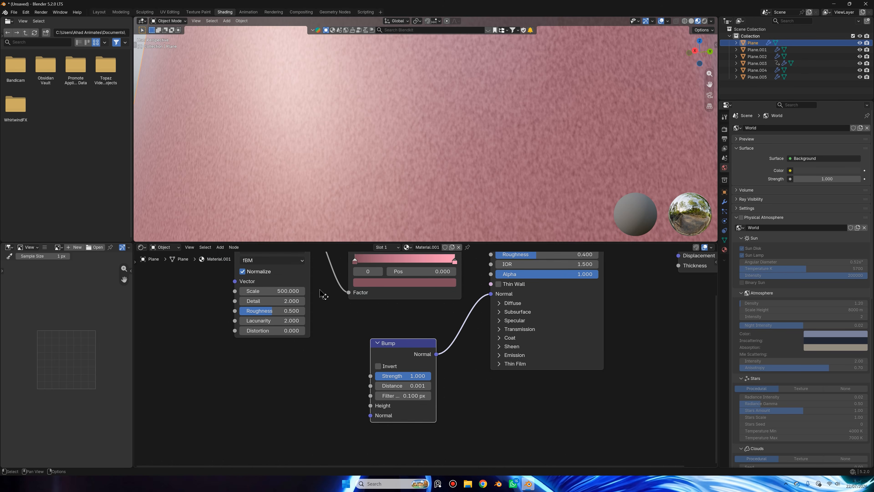
middle_click_drag(320, 293, 339, 363)
left_click_drag(328, 299, 389, 416)
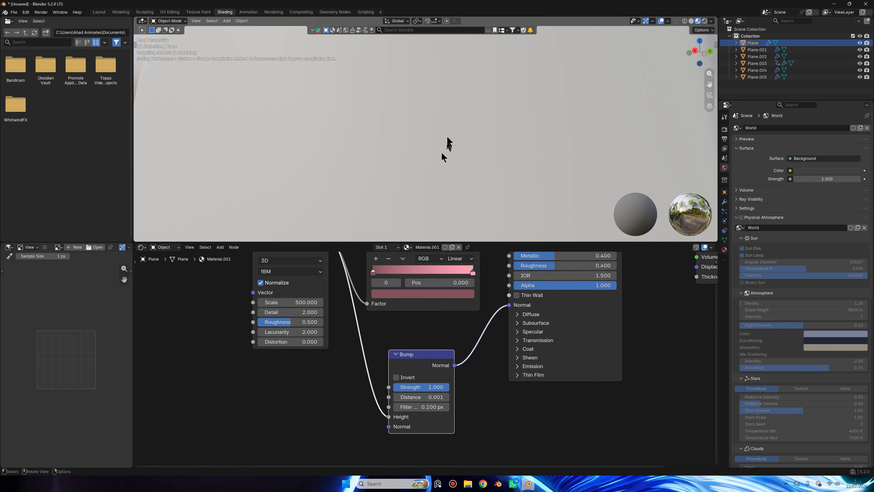
scroll(427, 134, "down", 8)
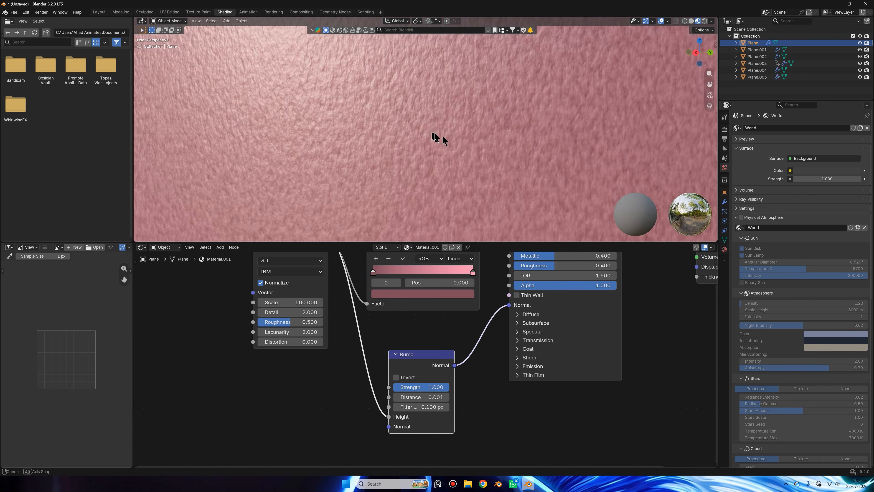
Step: Switch the viewport to rendered shading and light it with the HDRI environment instead of the scene world
left_click(705, 21)
left_click(704, 21)
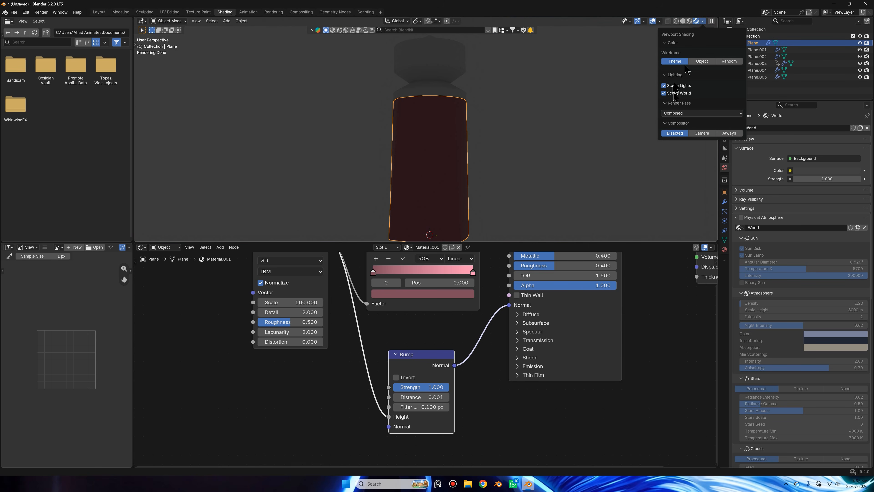
scroll(525, 99, "up", 3)
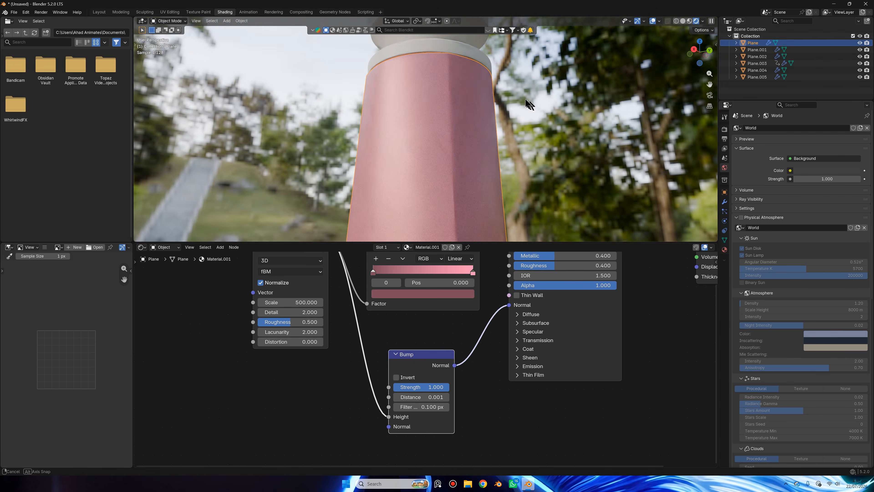
middle_click_drag(538, 202, 489, 138)
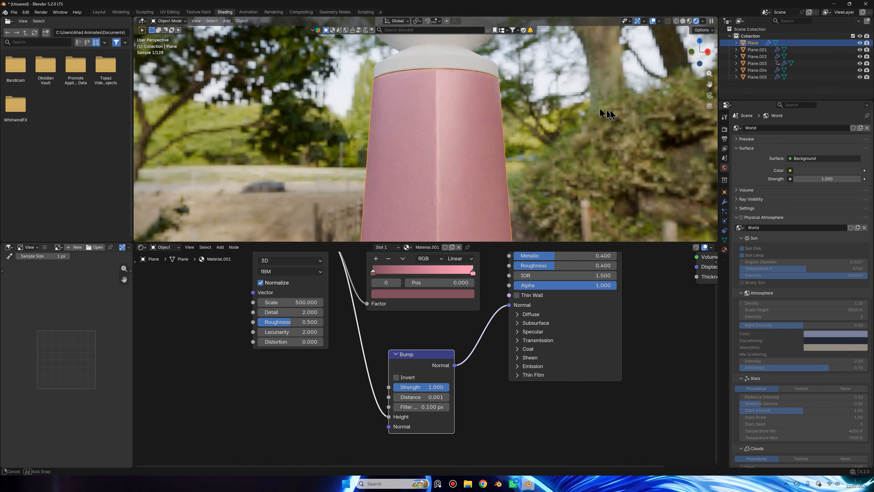
Step: Select the collar ring above the pink body and create a new material for it
scroll(481, 103, "down", 3)
left_click(459, 92)
middle_click_drag(477, 71, 484, 113)
scroll(481, 138, "up", 4)
middle_click_drag(474, 161, 485, 124, "shift")
left_click(439, 248)
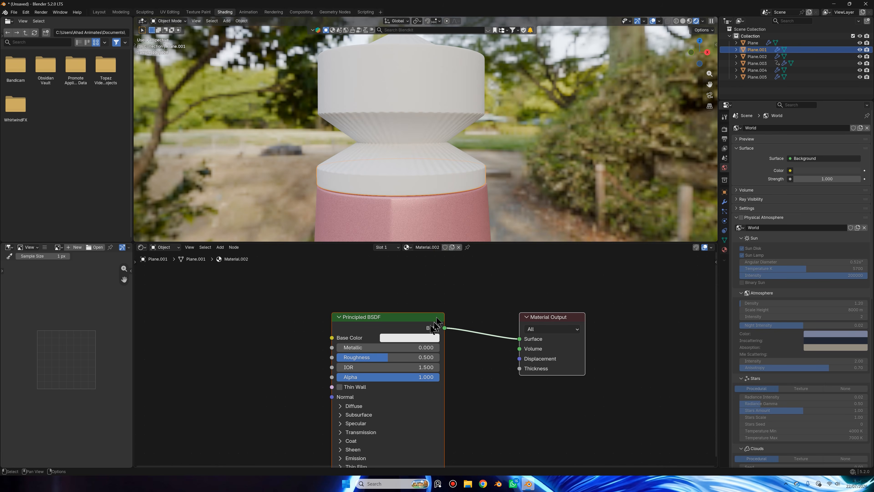
Step: Set the collar material's metallic value to 1 and its roughness to 0.1
left_click(423, 347)
type("1")
key("Return")
left_click(412, 356)
key("BackSpace")
type("0.1")
key("Return")
scroll(488, 162, "up", 3)
middle_click_drag(474, 151, 443, 146)
scroll(479, 143, "up", 3)
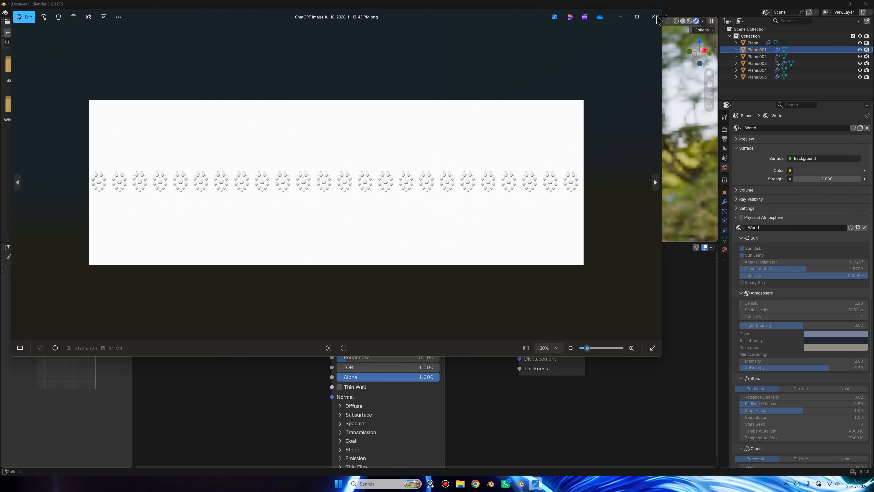
Step: Paste the generated dotted relief image into the collar material as an image texture node and place it beside the Principled BSDF
left_click(654, 17)
key("ctrl+v")
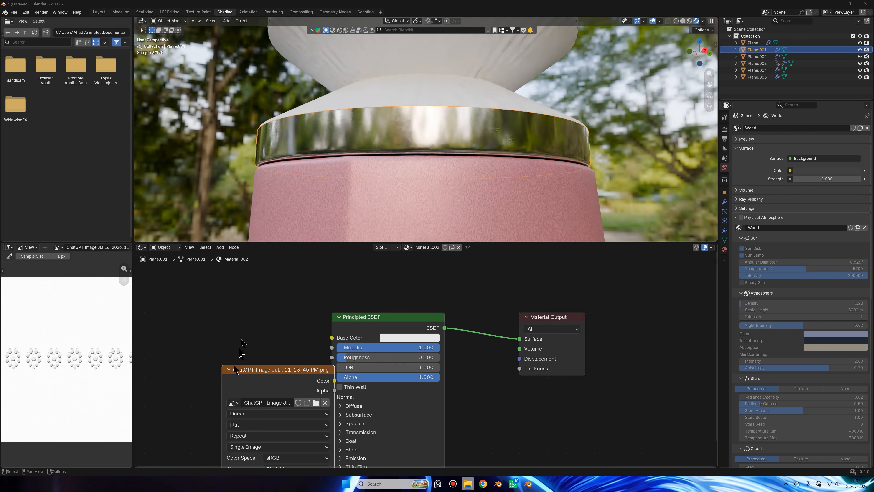
middle_click_drag(259, 464, 326, 433)
left_click_drag(346, 280, 189, 303)
Step: Add a Bump node to the collar material, connect it to the shader's Normal and feed the image's Color into its Height
key("shift+a")
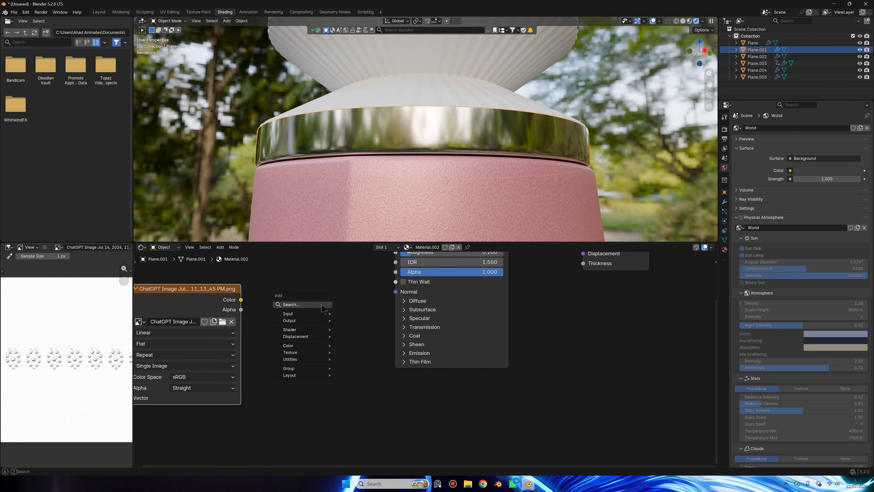
type("b")
left_click(366, 321)
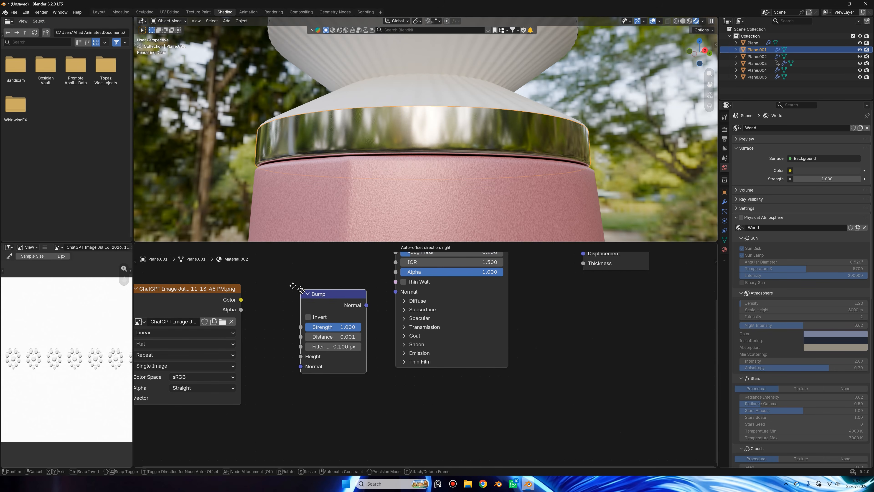
left_click(354, 301)
left_click_drag(358, 299, 395, 292)
left_click_drag(241, 300, 292, 351)
Step: Switch to the right view and select the collar's outer face loop in Edit Mode
middle_click_drag(357, 196, 313, 167)
key("Tab")
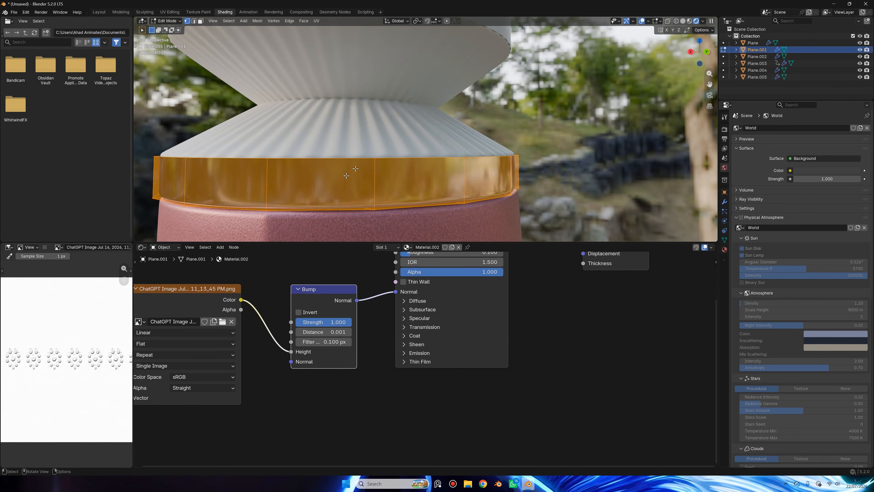
key("Tab")
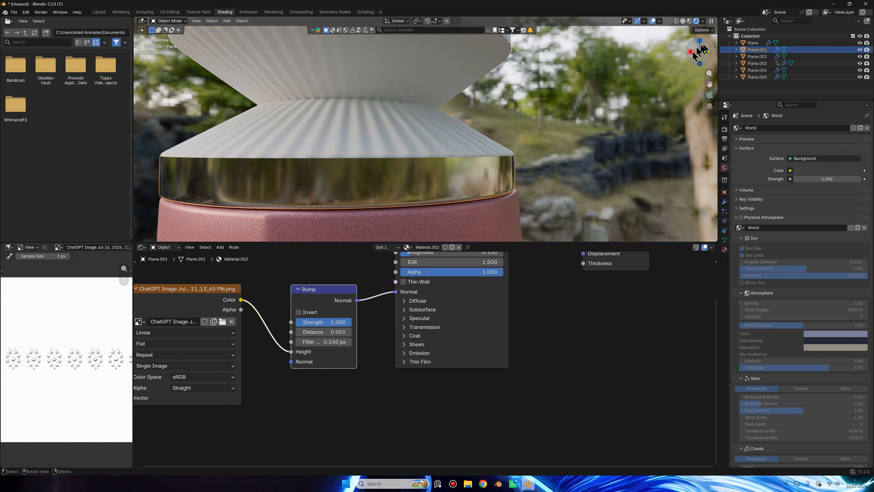
left_click(691, 53)
key("Tab")
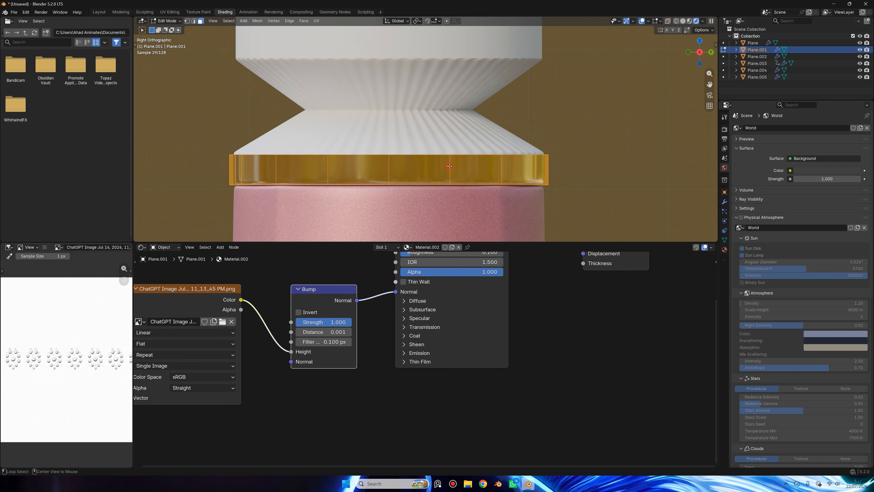
left_click(450, 166, "alt")
Step: Unwrap the selected collar faces with the angle-based method
key("u")
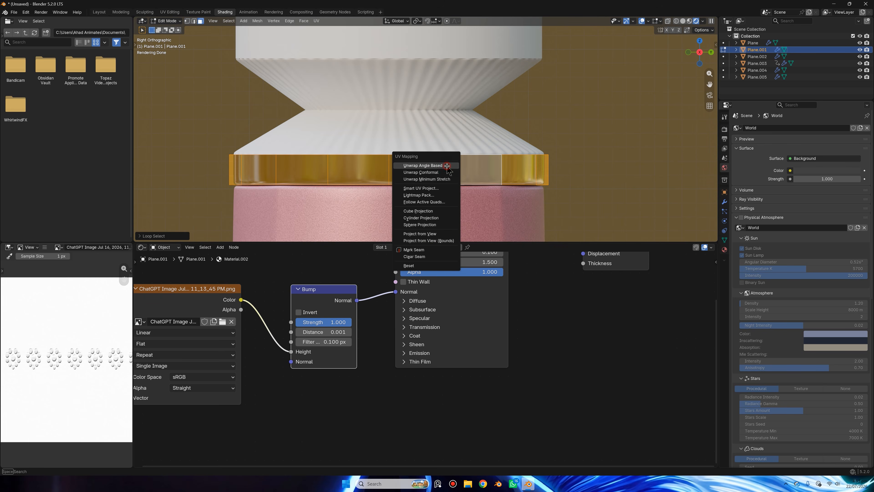
left_click(447, 166)
scroll(418, 179, "down", 2)
scroll(69, 358, "down", 5)
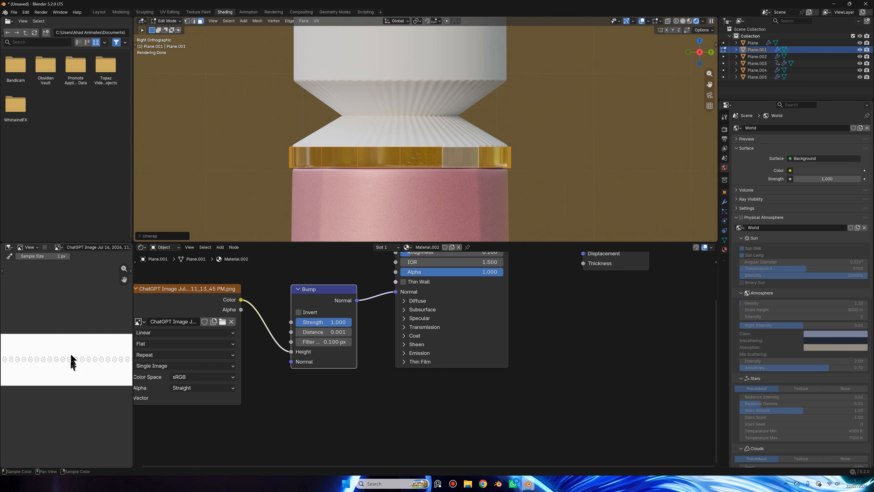
scroll(41, 315, "up", 2)
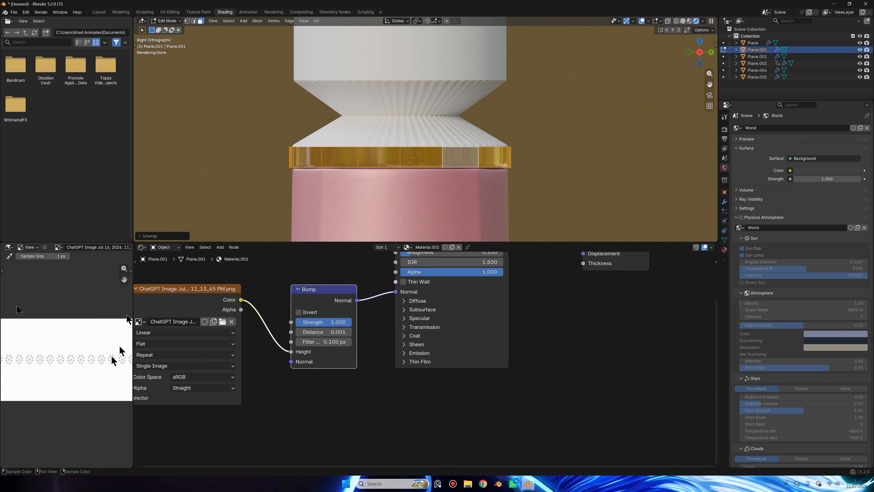
Step: Switch the image area to the UV Editor and bring the collar's UV layout into view
left_click(9, 247)
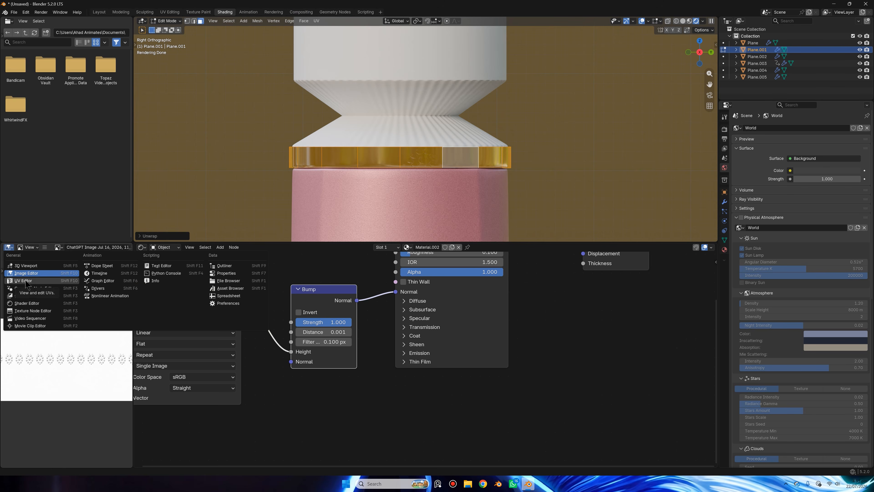
left_click(26, 281)
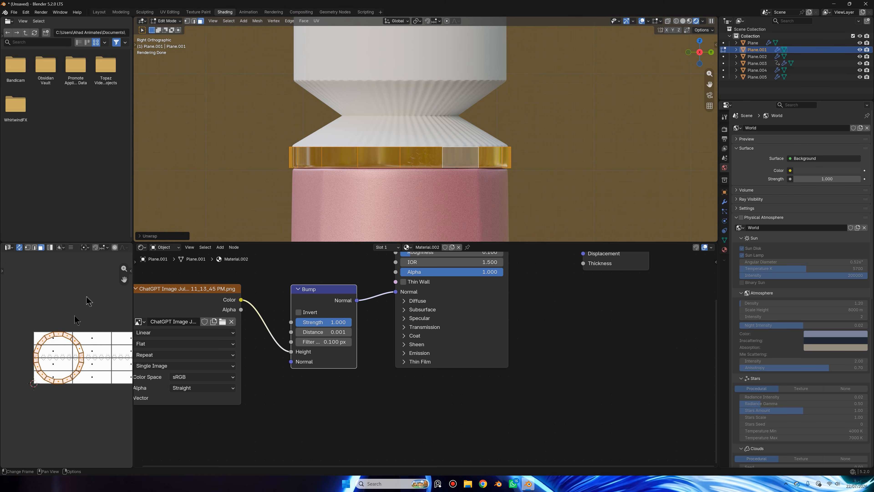
scroll(79, 331, "up", 3)
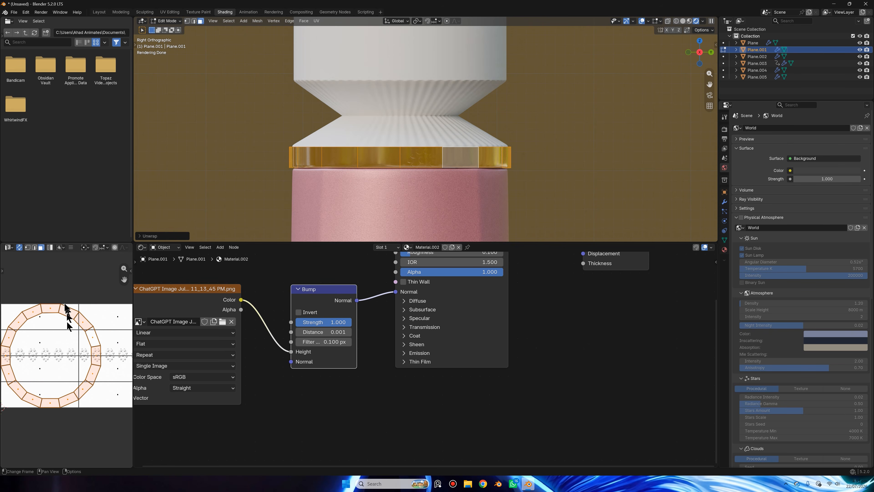
scroll(155, 357, "down", 1)
scroll(100, 356, "down", 3)
scroll(45, 359, "up", 2)
middle_click_drag(52, 359, 4, 358)
Step: Unwrap the collar's outer face loop with Cylinder Projection
right_click(489, 119)
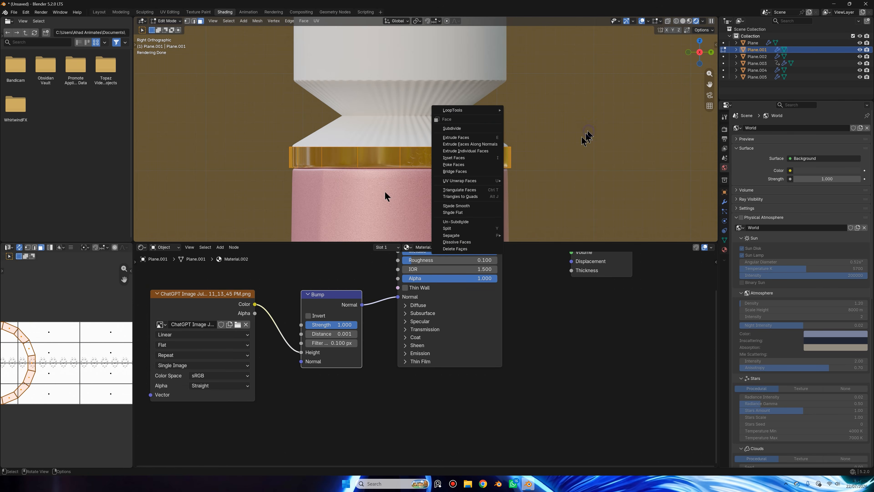
scroll(340, 165, "up", 1)
key("u")
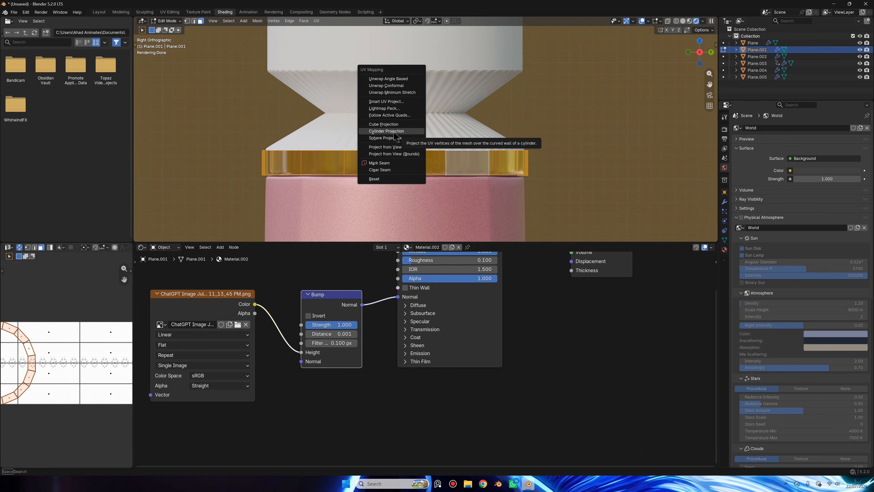
left_click(386, 131)
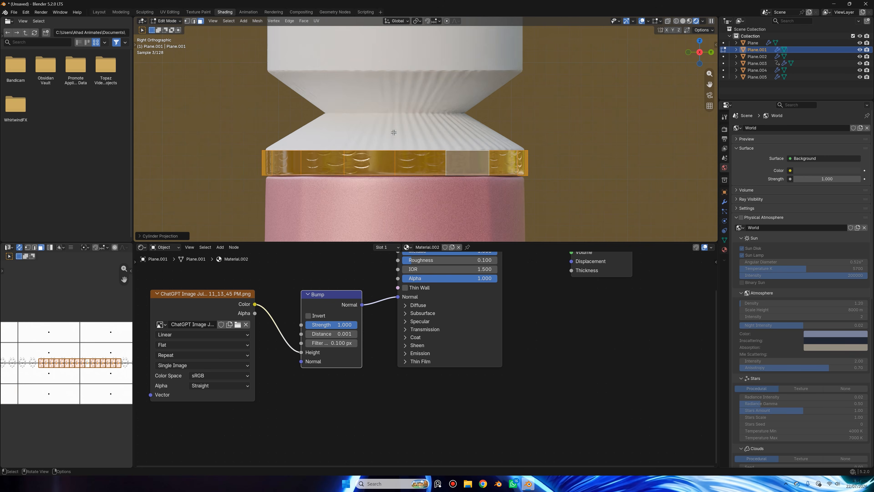
scroll(74, 354, "up", 3)
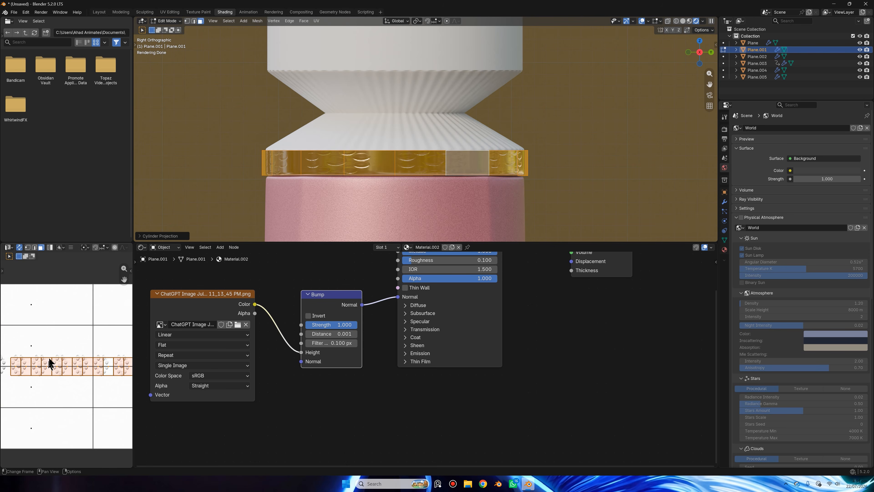
scroll(51, 362, "down", 3)
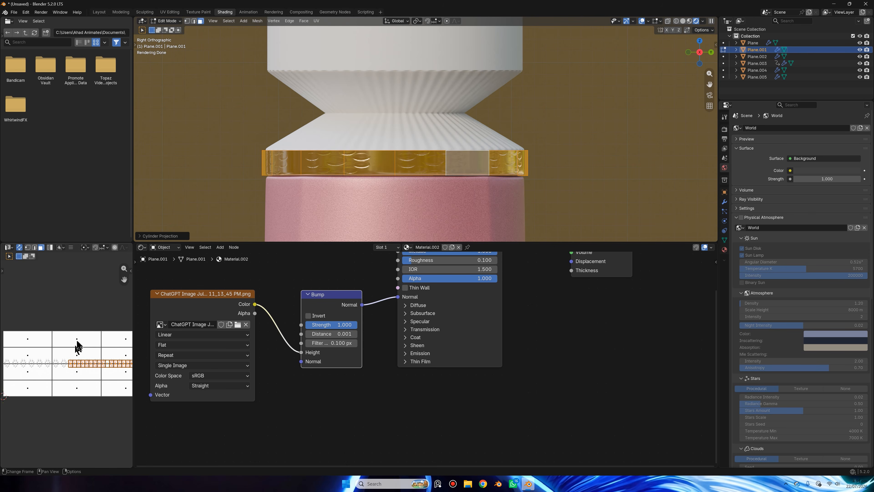
scroll(77, 345, "down", 2)
Step: Enlarge the collar's UV strip over the dotted pattern and compress it vertically to about half
key("s")
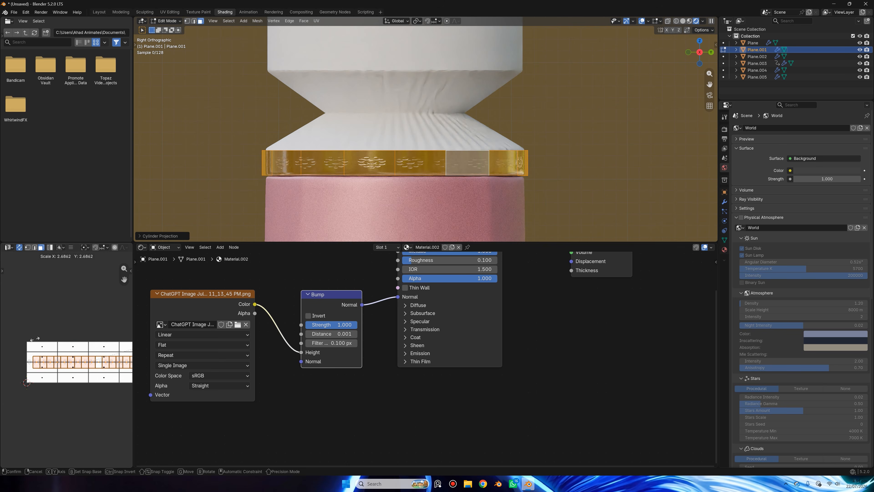
left_click(41, 343)
key("s")
key("y")
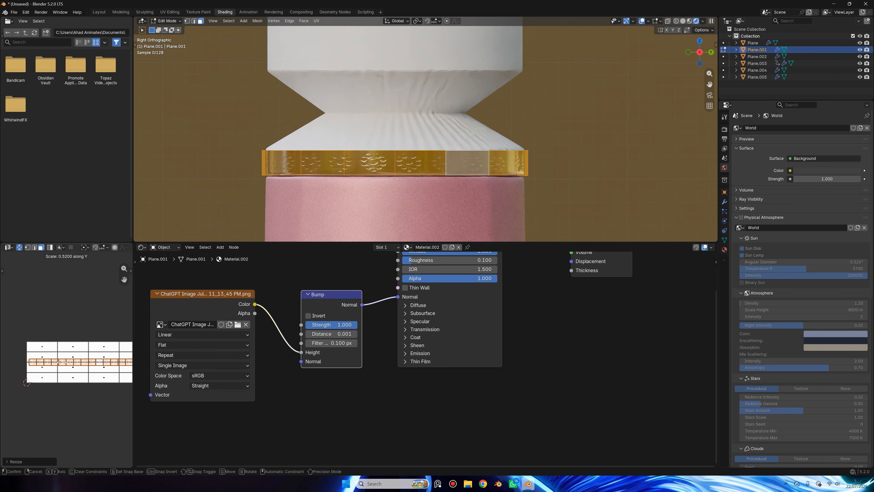
left_click(72, 371)
Step: Scale the collar's UV strip up further, stretch it about 1.2 times vertically, and return to Object Mode
scroll(378, 194, "up", 3)
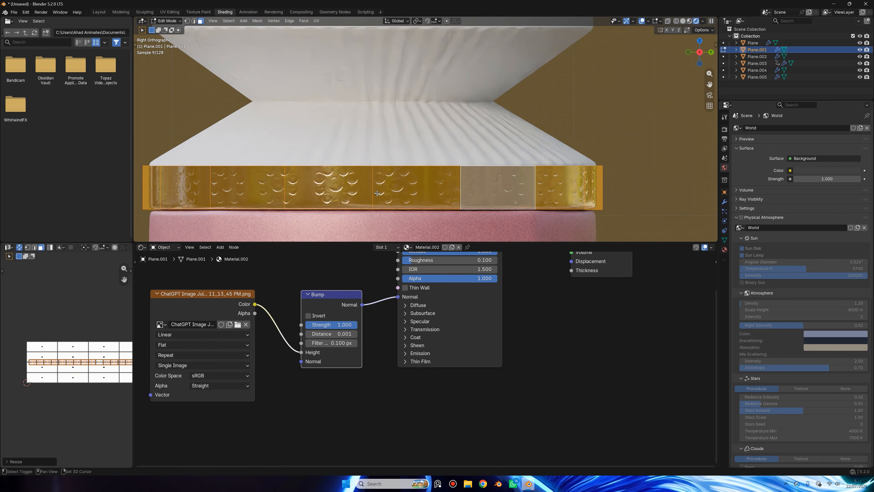
scroll(377, 193, "up", 3)
key("s")
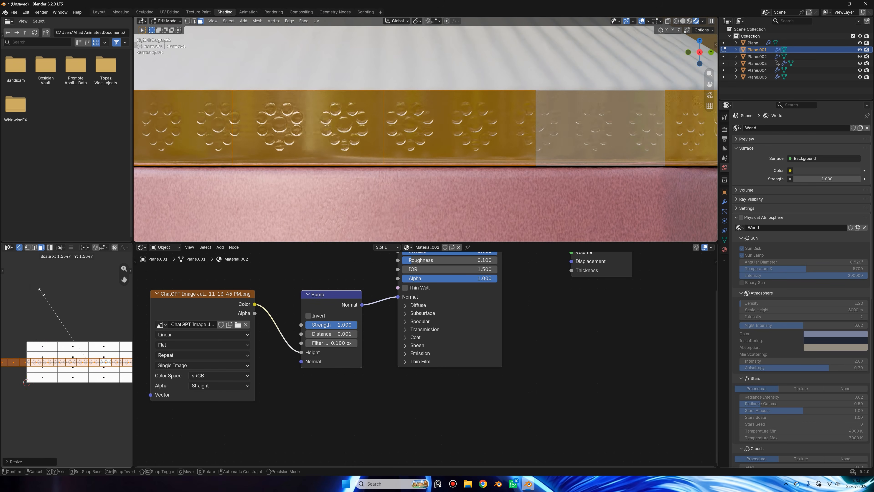
key("y")
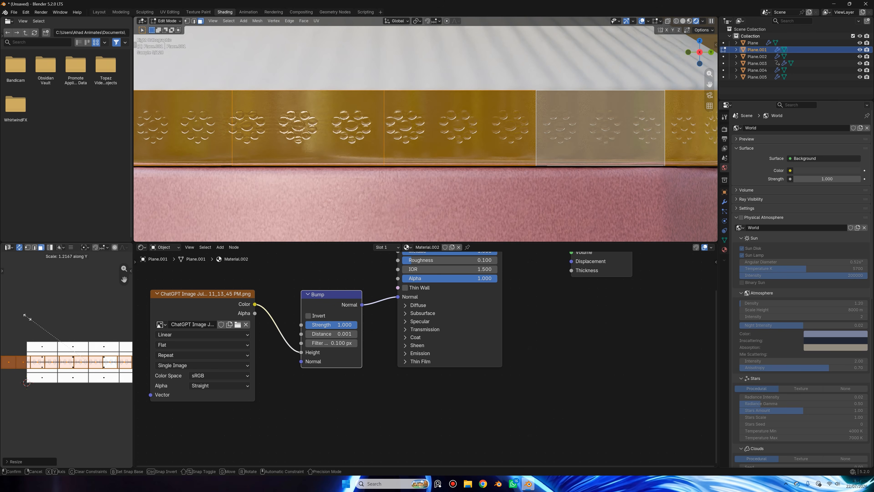
left_click(52, 316)
key("Tab")
scroll(476, 132, "down", 4)
mouse_move(476, 131)
middle_mouse_down()
mouse_move(503, 130)
mouse_move(456, 130)
mouse_move(468, 132)
middle_mouse_up()
scroll(456, 129, "up", 5)
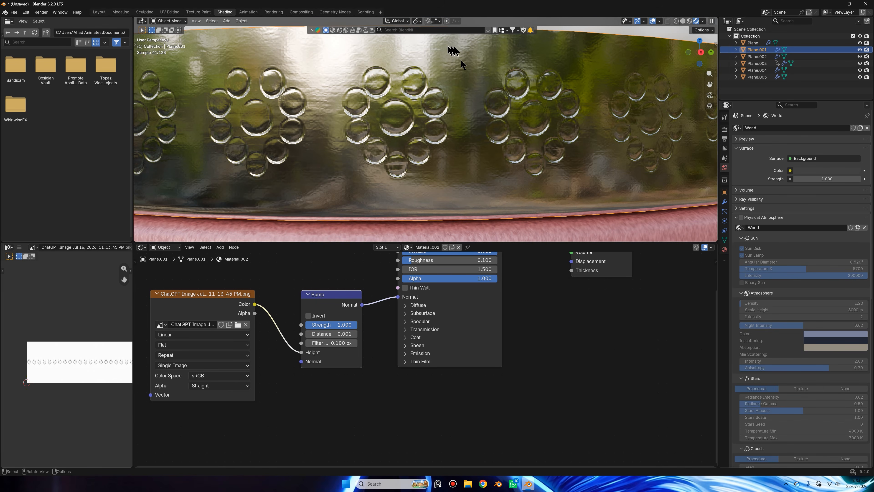
mouse_move(419, 73)
middle_mouse_down("shift")
mouse_move(421, 65)
mouse_move(428, 80)
middle_mouse_up("shift")
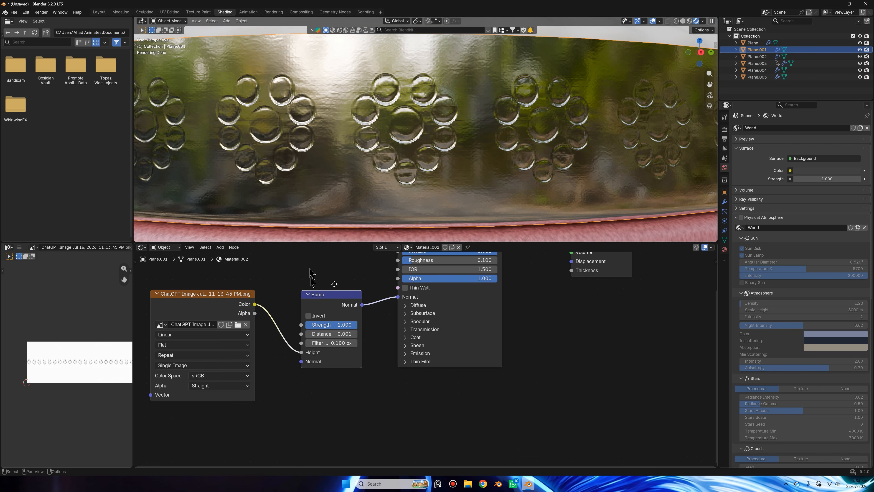
Step: Insert a Color Ramp node between the relief image and the Bump node's Height in the collar material
middle_click_drag(310, 269, 339, 290)
key("shift+a")
type("color")
key("Return")
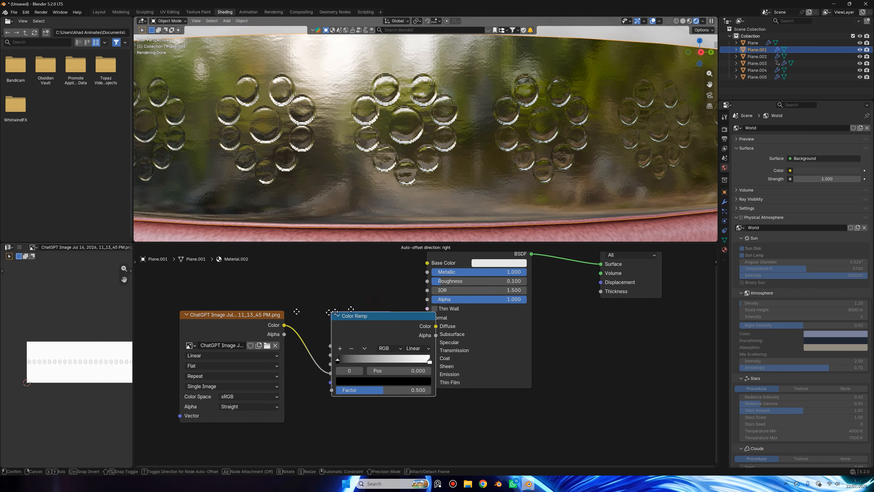
left_click(304, 312)
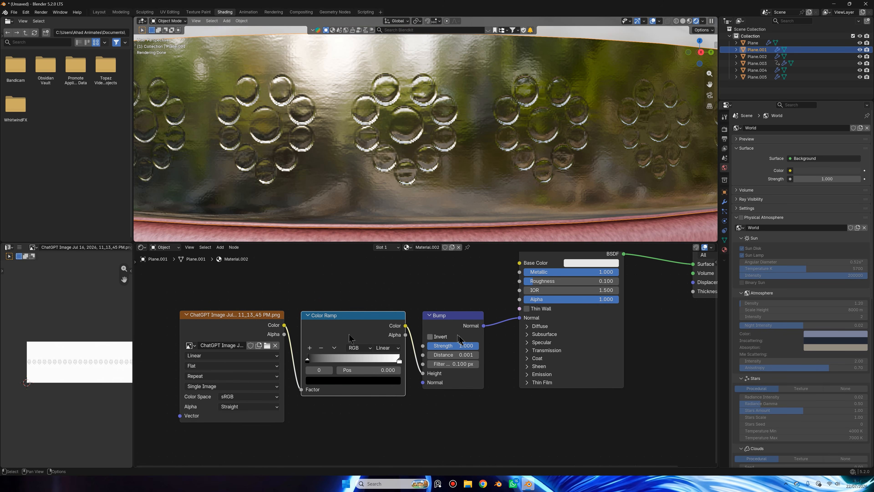
Step: Set the Color Ramp's white stop position to 0.92
scroll(448, 341, "up", 2)
left_click_drag(268, 356, 247, 344)
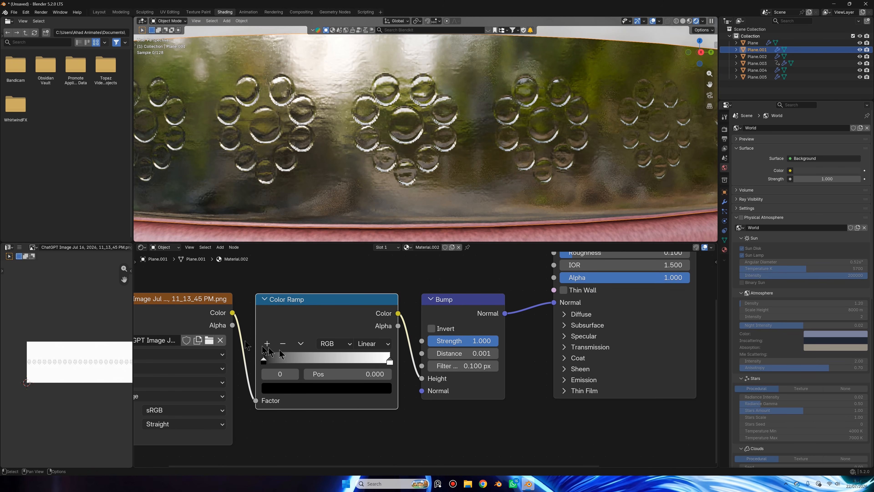
mouse_move(382, 356)
left_mouse_down()
mouse_move(360, 358)
mouse_move(401, 356)
mouse_move(384, 356)
left_mouse_up()
left_click(374, 373)
type(".92")
key("Return")
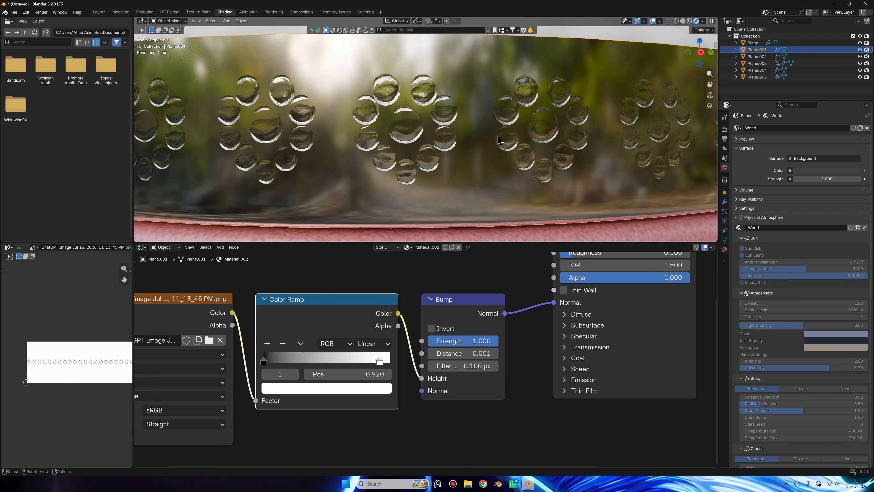
Step: Try the Bump node's Invert option on the collar relief and turn it off again
scroll(499, 141, "up", 5)
left_click(431, 329)
scroll(442, 123, "down", 5)
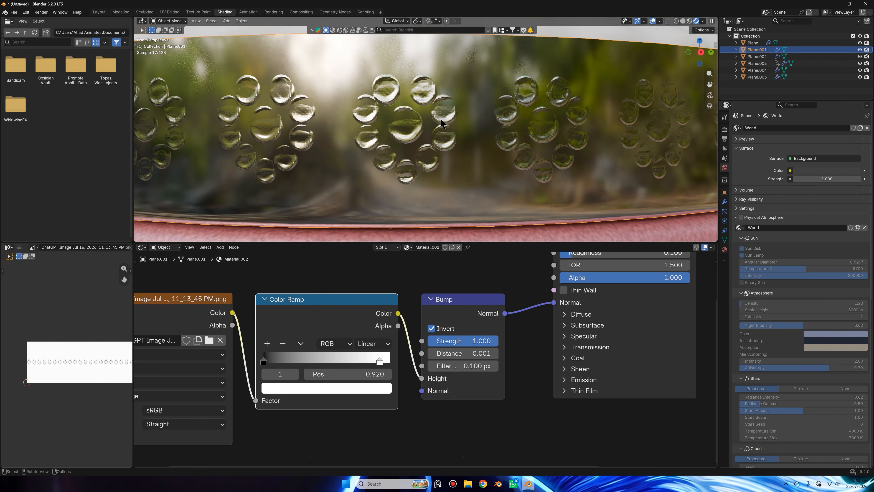
scroll(424, 144, "down", 4)
scroll(422, 128, "up", 2)
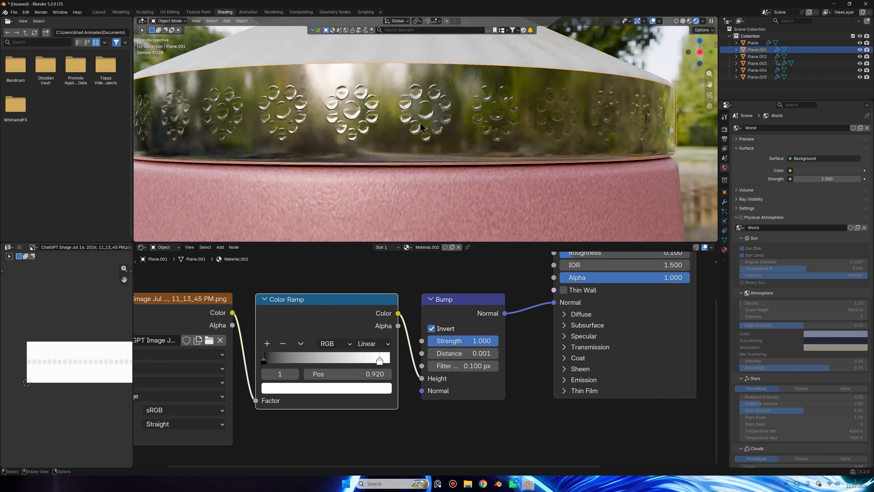
left_click(432, 329)
scroll(418, 100, "up", 6)
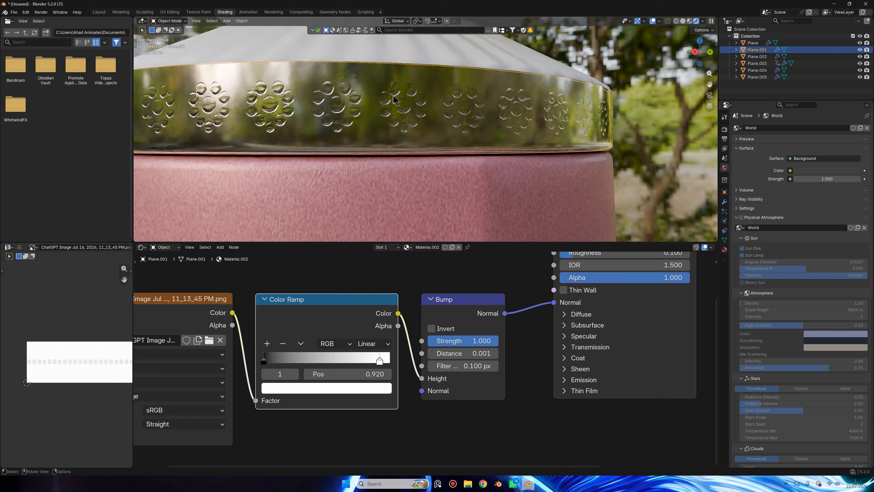
Step: Assign the existing collar material, Material.002, to both pleated cone parts above the collar
scroll(505, 120, "down", 8)
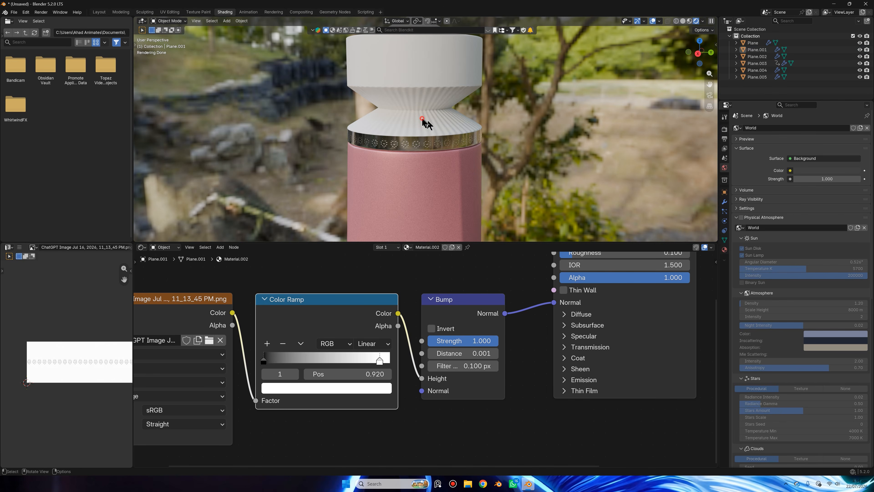
left_click(423, 122)
scroll(426, 111, "up", 2)
left_click(440, 75, "shift")
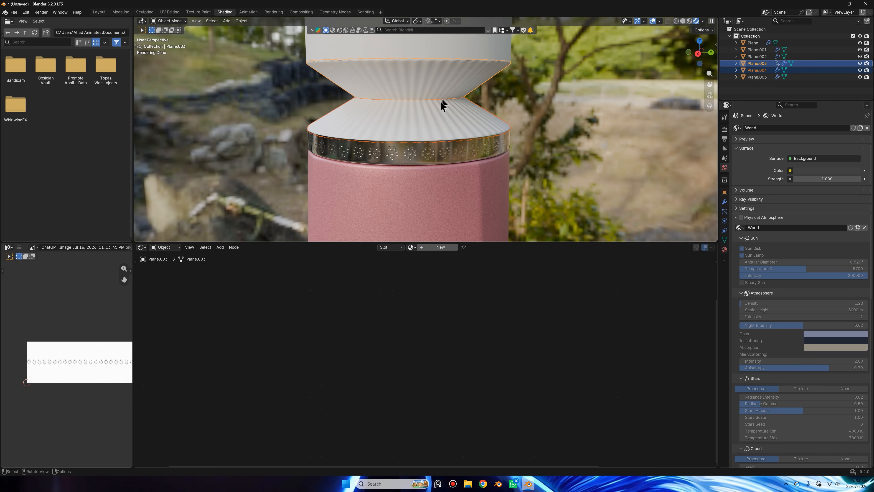
left_click(724, 249)
left_click(737, 157)
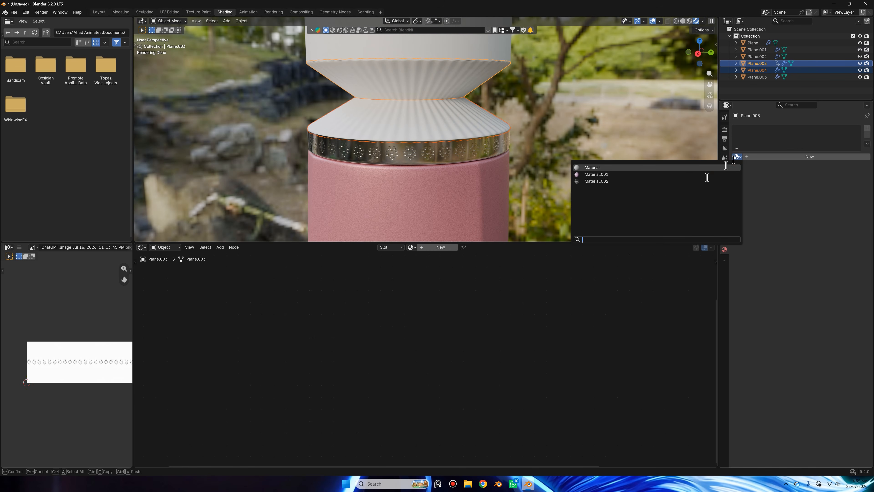
left_click(702, 180)
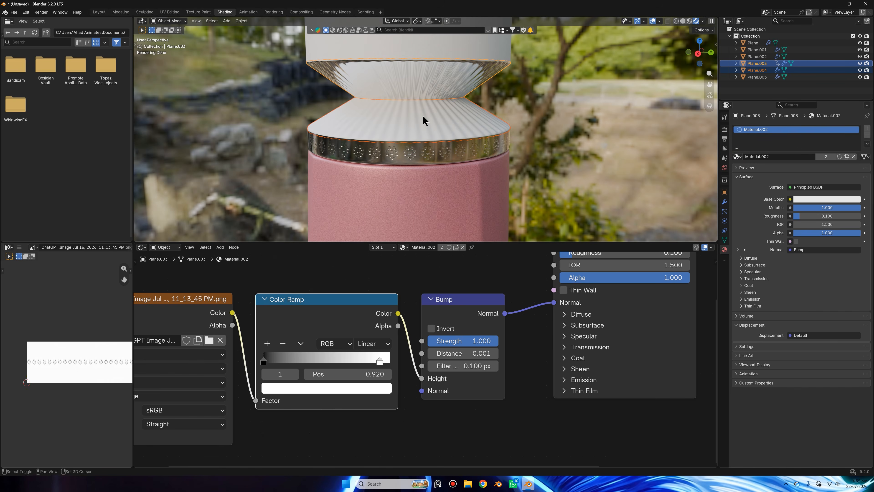
left_click(423, 117)
left_click(737, 157)
left_click(602, 179)
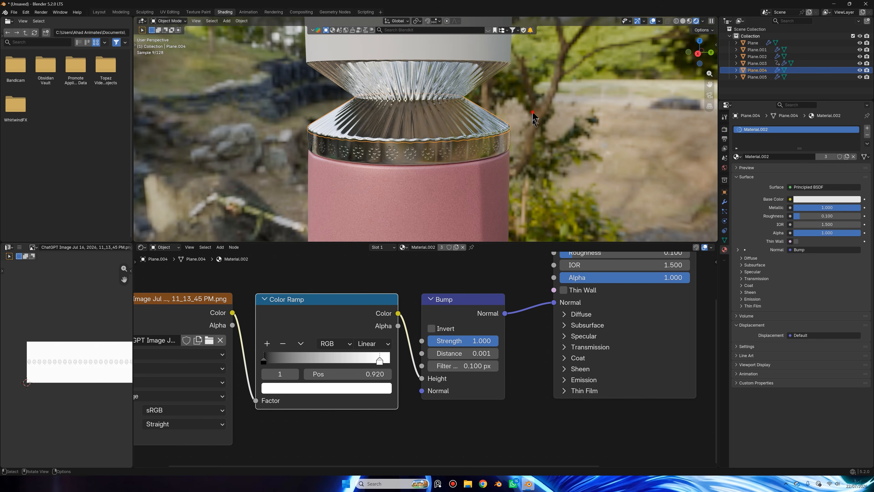
Step: Select both pleated cone parts together and enter Edit Mode
left_click(532, 113)
middle_click_drag(531, 105, 531, 126)
scroll(463, 145, "up", 2)
middle_click_drag(463, 145, 425, 148)
left_click(452, 127)
left_click(405, 83, "shift")
key("Tab")
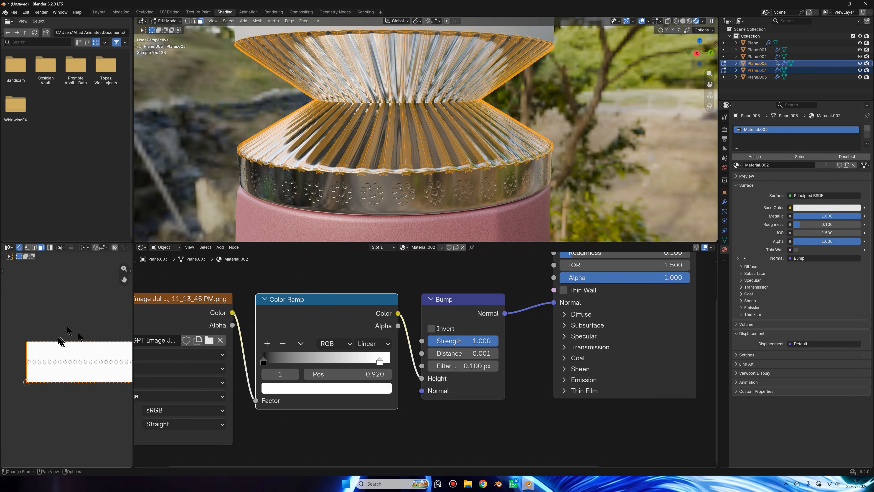
Step: Scale down the UVs of both pleated cones and move them onto the plain white area of the dot image
scroll(69, 332, "down", 2)
key("s")
right_click(74, 307)
key("s")
right_click(73, 329)
scroll(70, 324, "up", 3)
left_click(94, 362)
key("g")
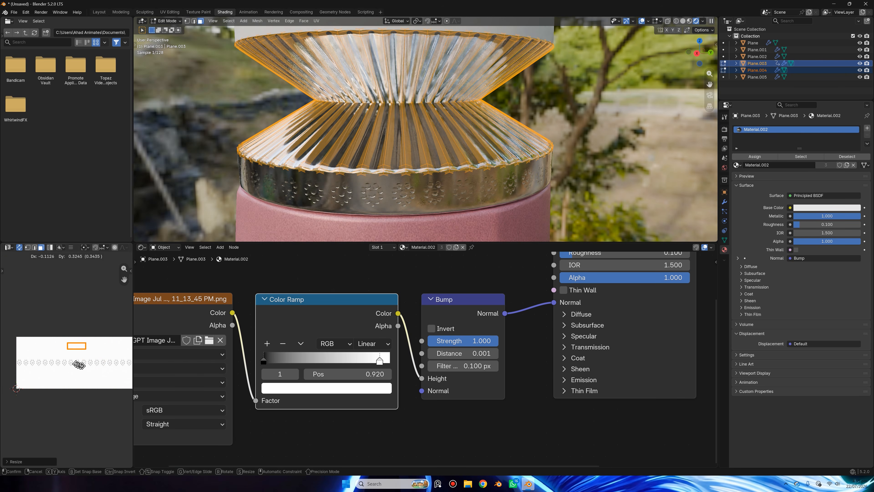
right_click(76, 379)
scroll(75, 361, "up", 4)
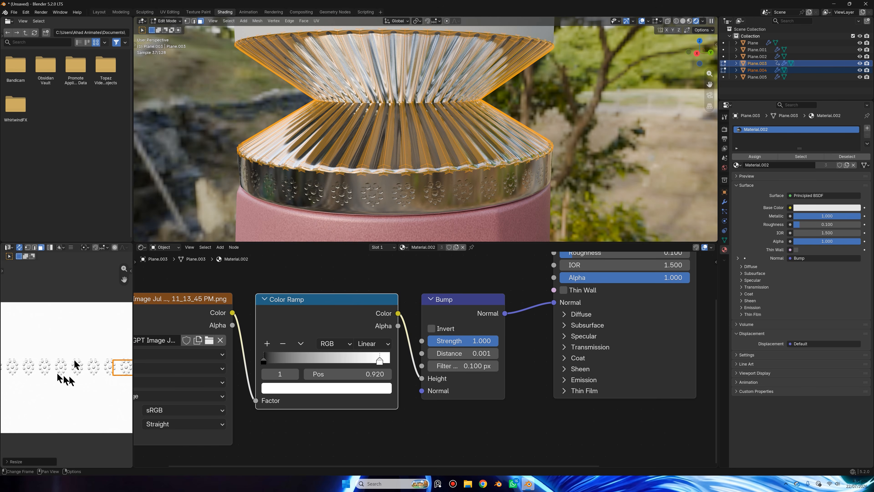
scroll(97, 371, "up", 1)
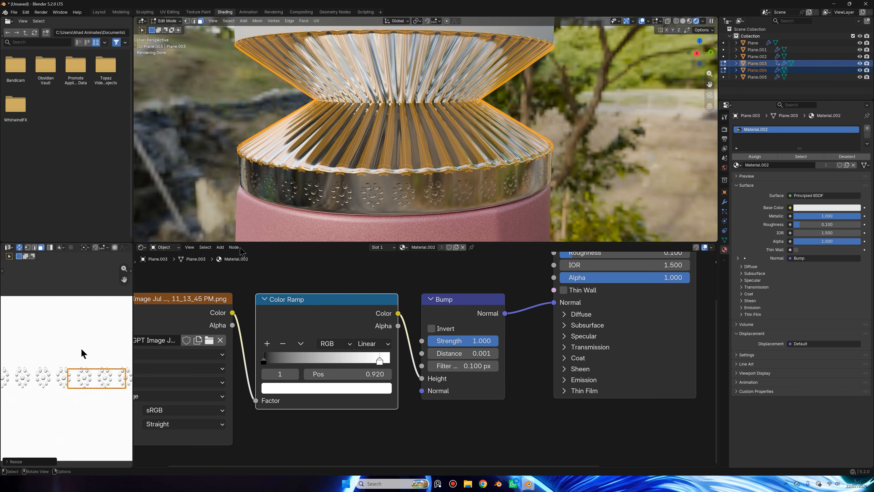
key("g")
key("Tab")
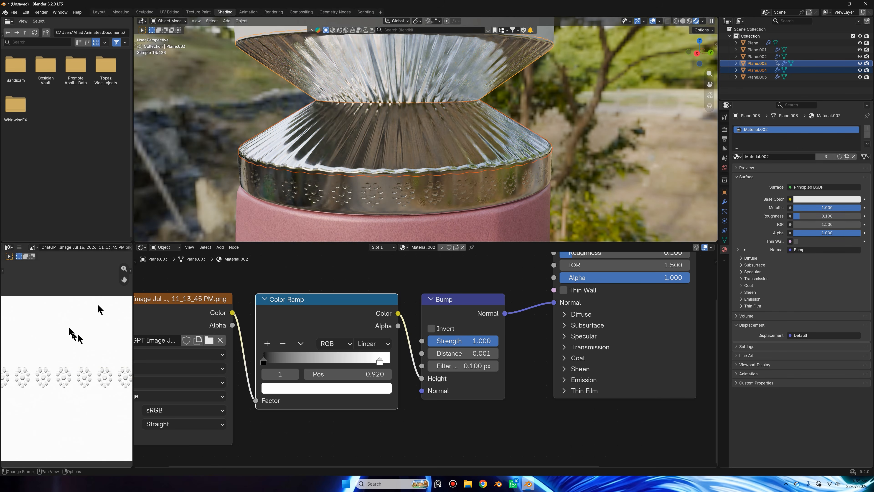
Step: Assign the existing Material.002 to the pleated cone on top of the cap
middle_click_drag(453, 111, 452, 86)
scroll(465, 107, "down", 4)
left_click(452, 86)
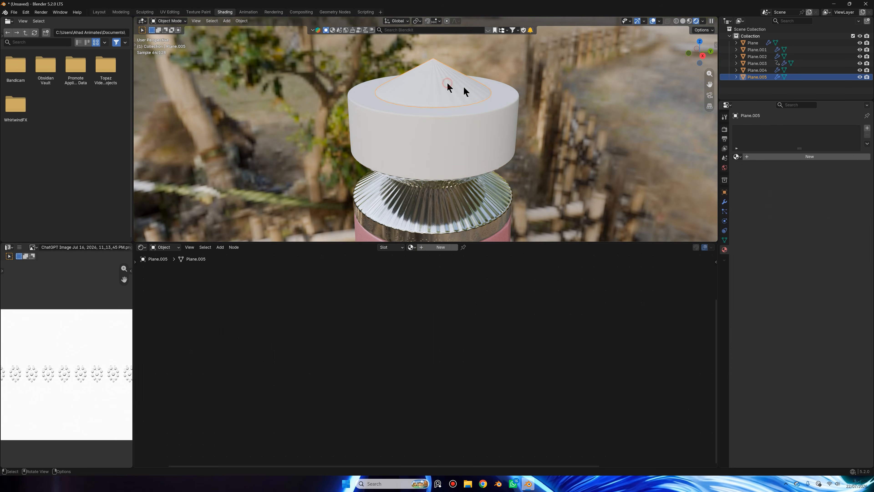
left_click(737, 156)
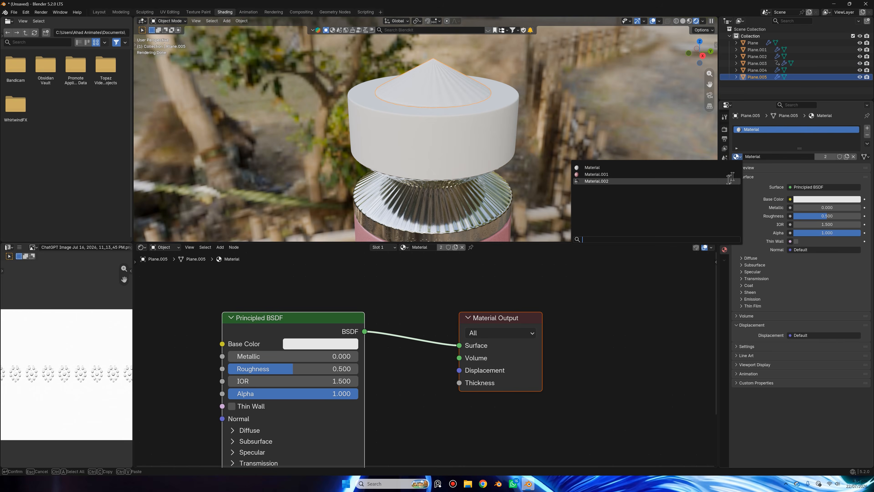
left_click(592, 183)
Step: Assign Material.002 to the cylindrical cap below the top cone
scroll(460, 136, "up", 3)
middle_click_drag(507, 146, 619, 145)
left_click(488, 117)
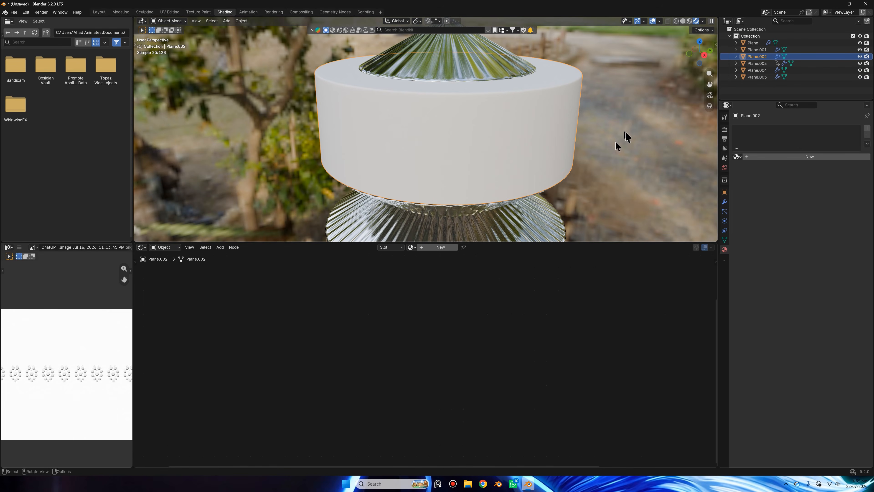
left_click(737, 157)
left_click(706, 182)
Step: Select the cap's ring of outer side faces and assign it to a new second material slot
middle_click_drag(551, 148, 509, 139)
key("Tab")
left_click(511, 149, "alt")
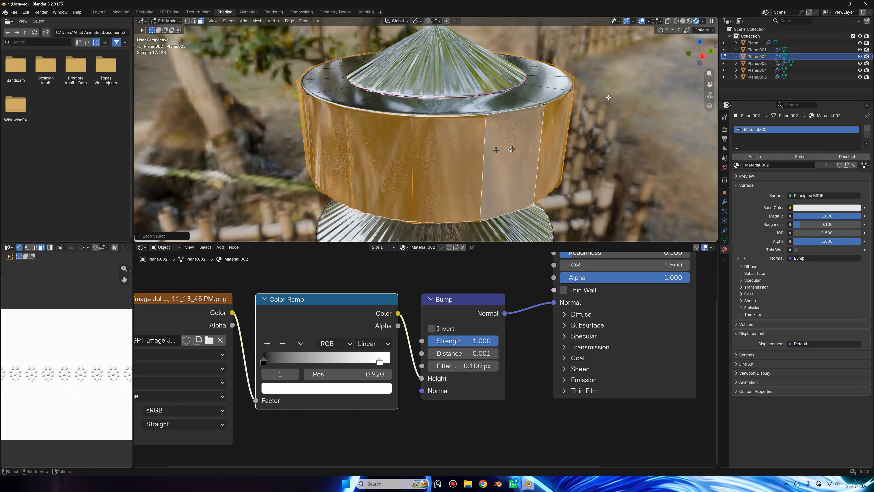
left_click(867, 128)
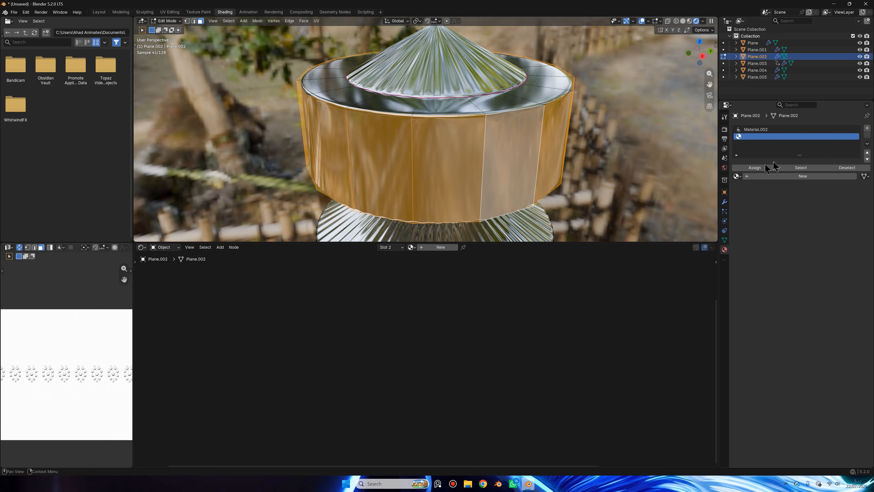
left_click(766, 168)
key("Tab")
Step: Put Material.002 in the cap's second slot and make it an independent copy for the side faces
middle_click_drag(585, 138, 437, 102)
left_click(738, 169)
left_click(705, 191)
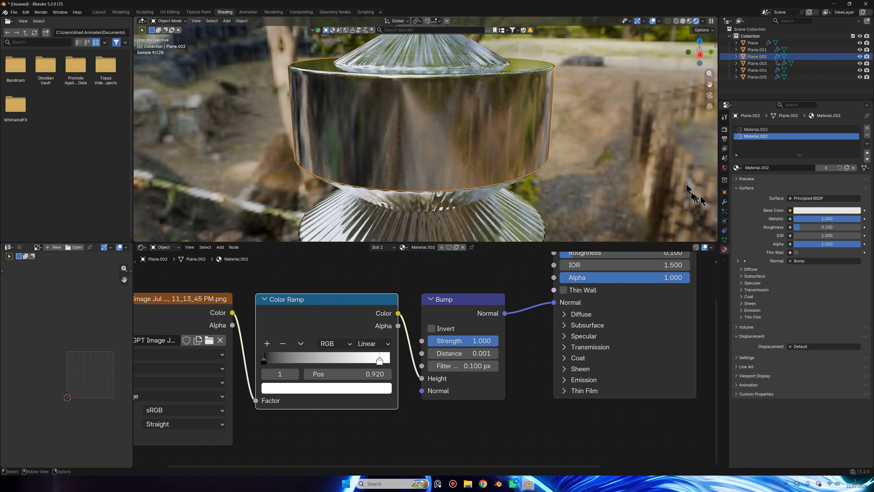
left_click(846, 168)
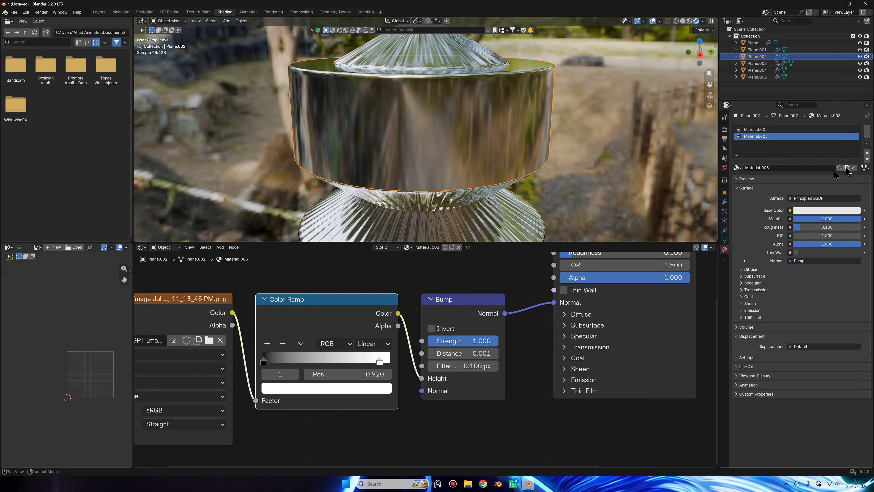
Step: Try the Color Ramp's white stop at position 0.666 in the cap side's material
left_click_drag(379, 362, 347, 361)
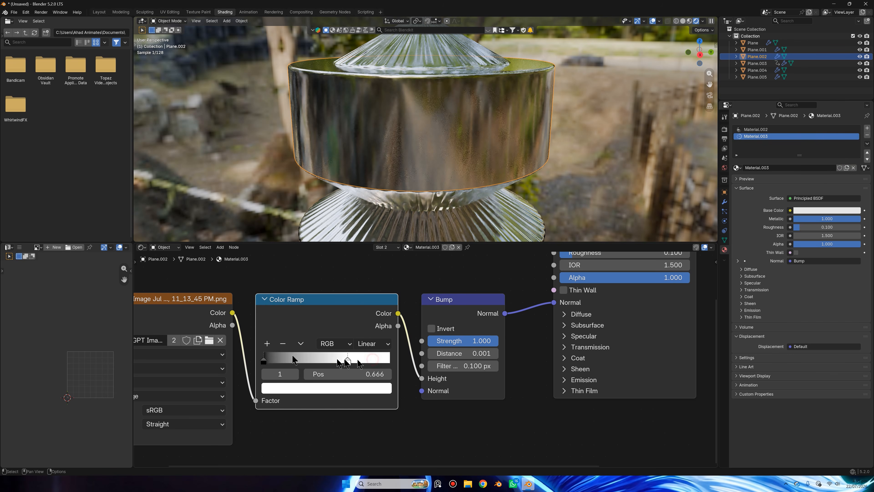
left_click_drag(465, 340, 431, 341)
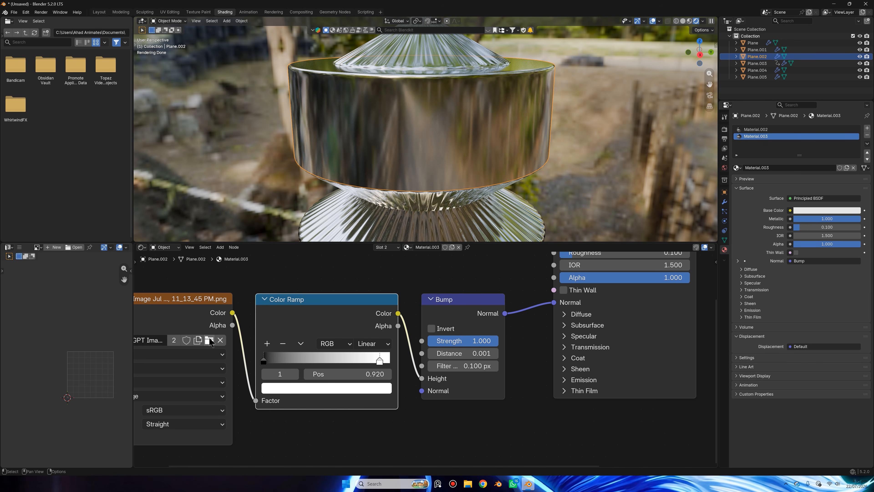
Step: Replace the image texture in Material.003 with pattern.png and view the pattern image at full size
left_click(209, 340)
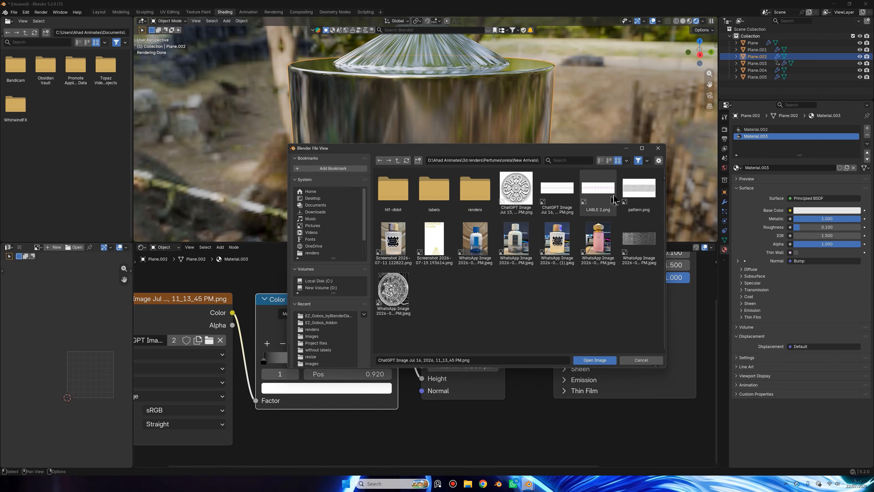
double_click(630, 188)
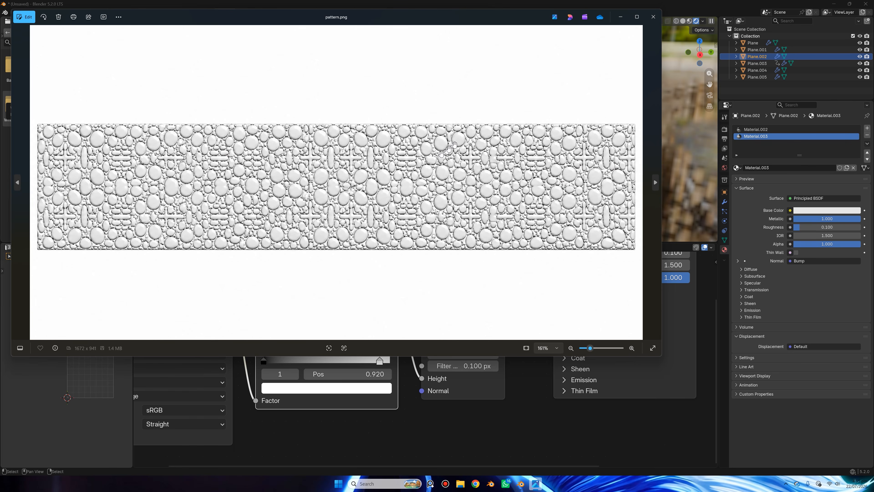
left_click(639, 19)
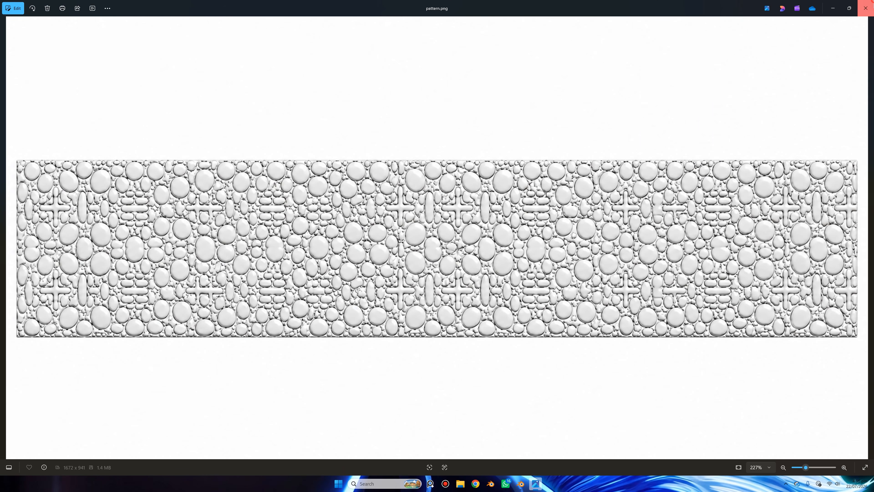
left_click(865, 8)
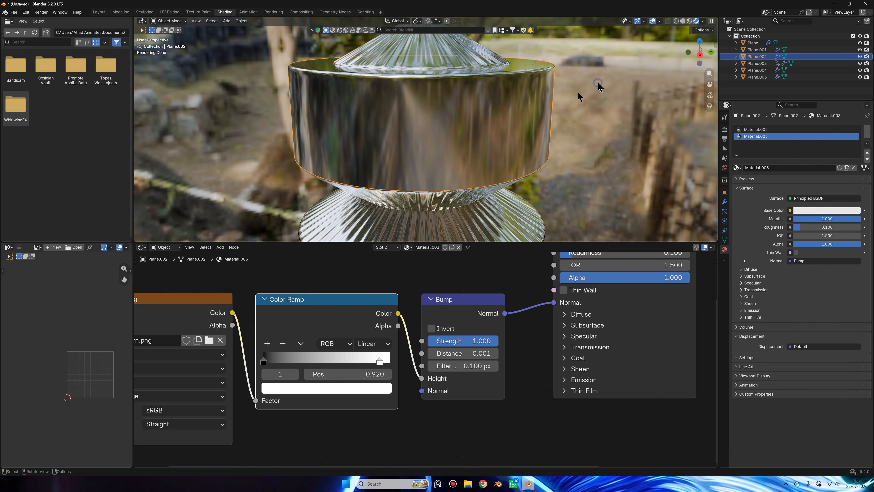
Step: Try unwrapping the cap's selected side faces with Cylinder Projection and examine the resulting UV layout
key("Tab")
key("u")
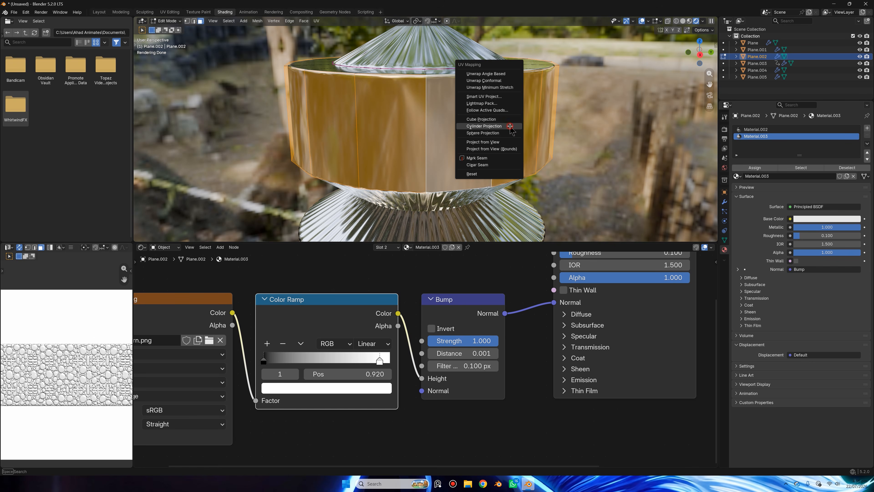
left_click(510, 127)
scroll(83, 331, "down", 2)
middle_click_drag(75, 327, 56, 324)
scroll(70, 325, "up", 2)
scroll(56, 324, "down", 2)
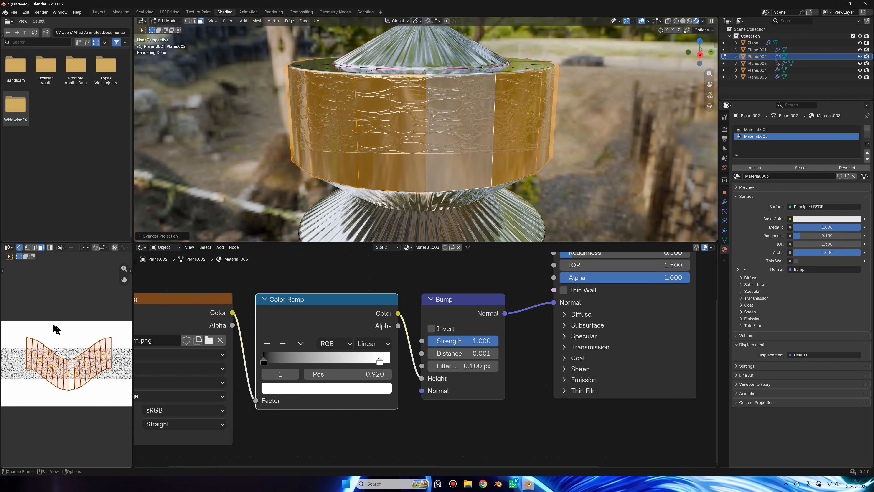
Step: Unwrap the cap's side faces with Cube Projection and check the pebble relief in Object Mode
scroll(477, 116, "up", 3)
middle_click_drag(477, 116, 479, 117)
key("u")
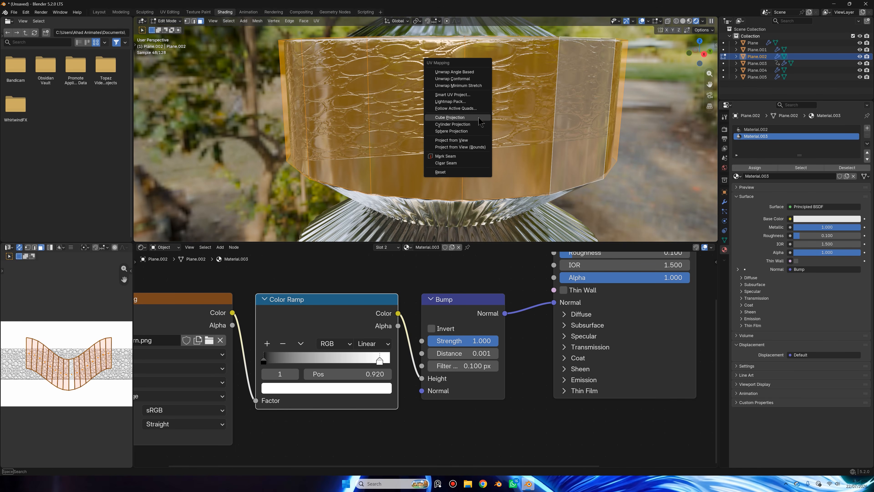
left_click(449, 117)
scroll(83, 348, "up", 4)
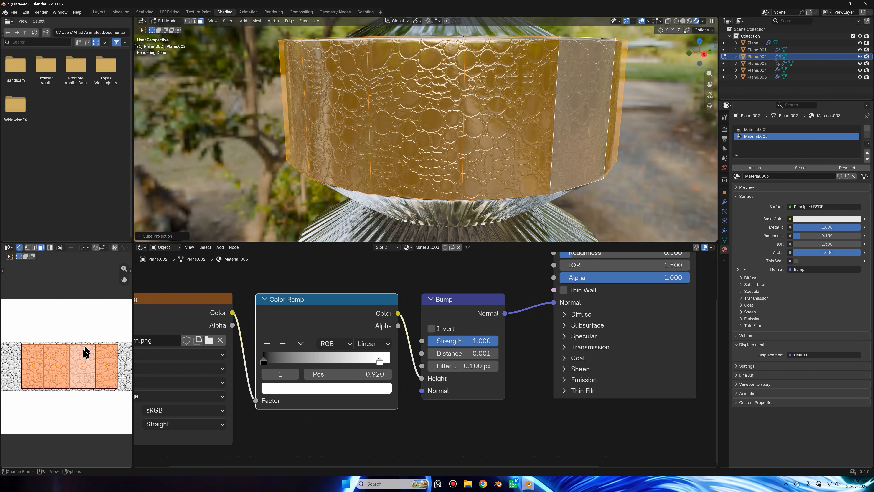
key("Tab")
scroll(453, 104, "down", 5)
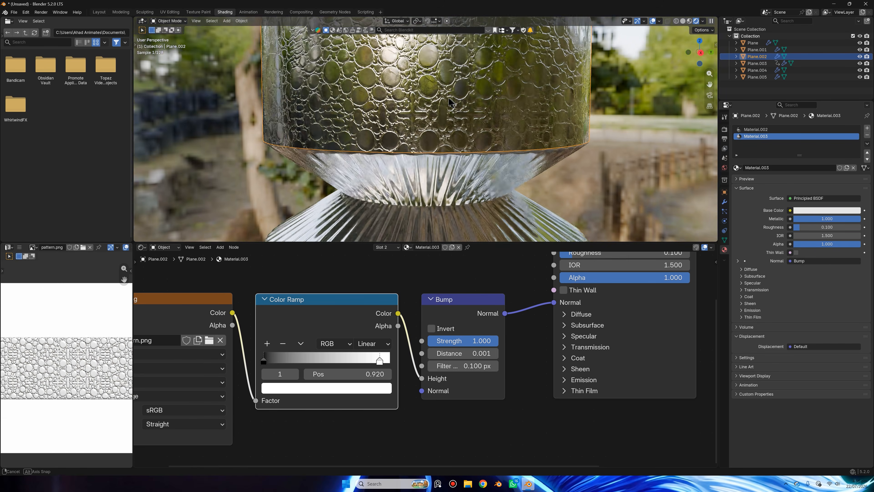
Step: Rescale the cap side's UVs slightly so they sit inside the pebble band of the pattern image
scroll(453, 103, "up", 5)
key("Tab")
key("s")
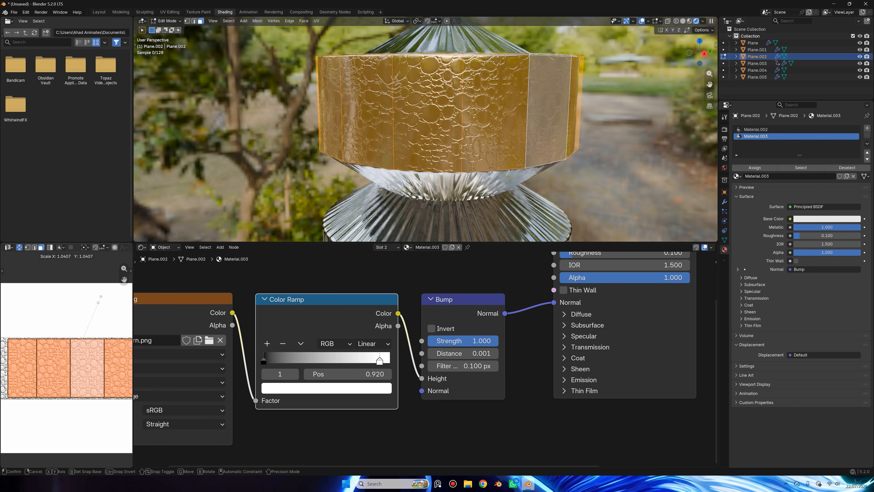
left_click(103, 303)
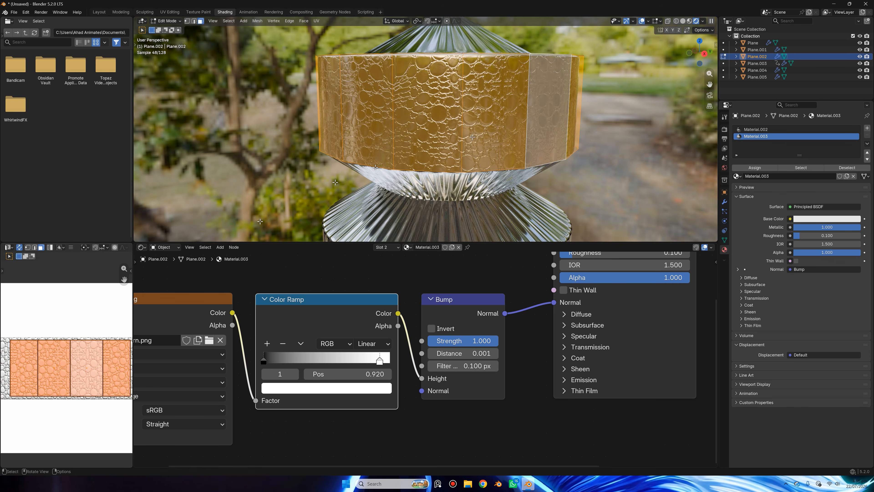
key("Tab")
Step: Try a Bump strength of 0.254 on the cap's side relief and set it back to 1.000
mouse_move(473, 137)
middle_mouse_down()
mouse_move(439, 137)
mouse_move(488, 144)
middle_mouse_up()
left_click(602, 206)
scroll(487, 144, "up", 2)
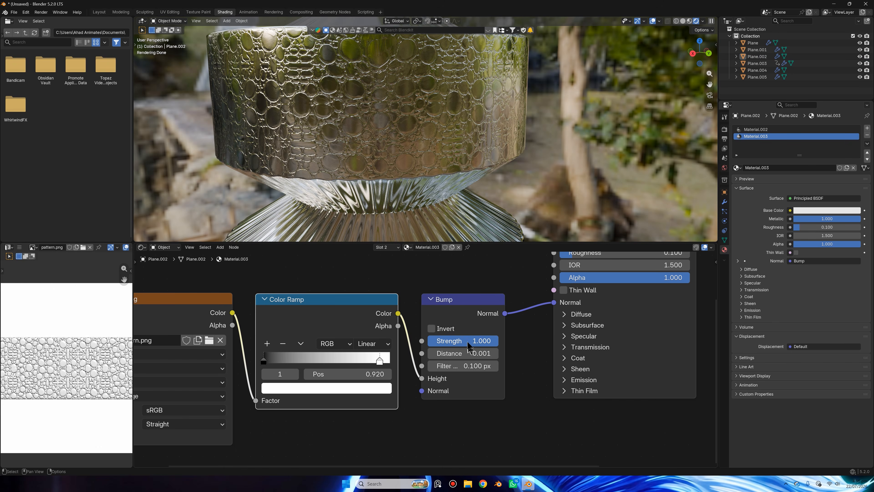
left_click_drag(469, 348, 451, 348)
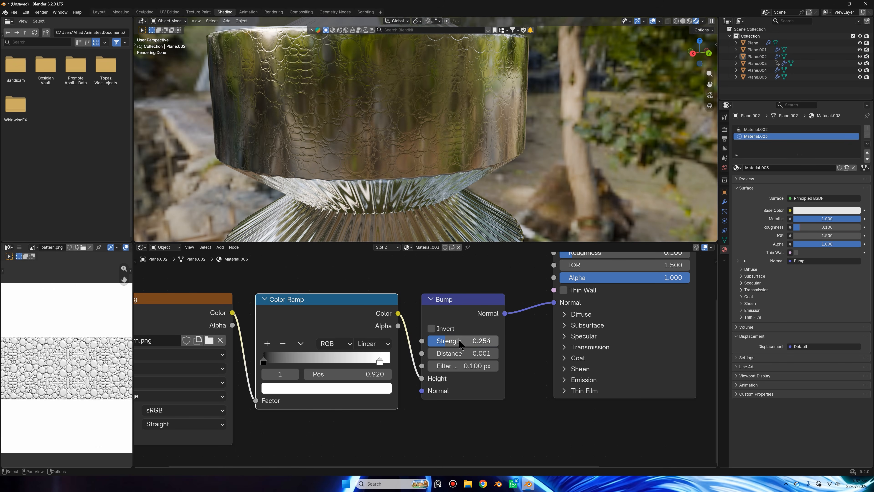
left_click_drag(460, 344, 501, 344)
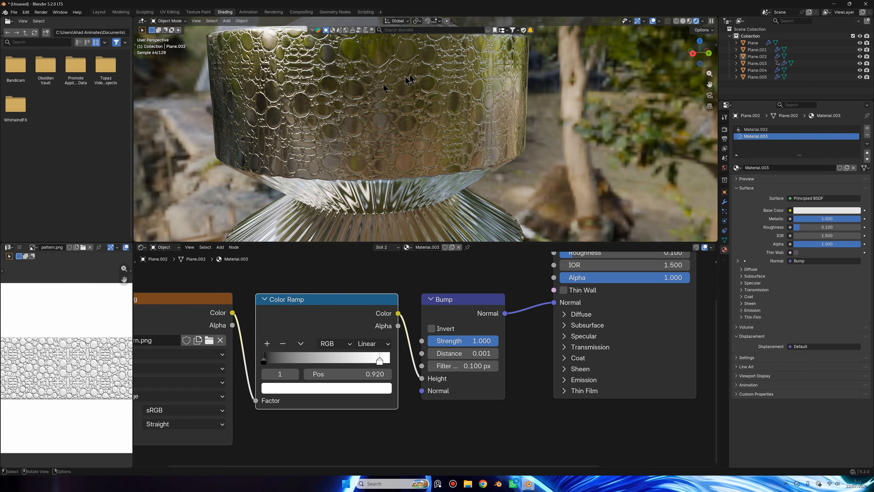
Step: Try the Bump node's Invert option on the cap's pebble relief, compare it up close, and turn it off again
left_click(412, 86)
key("KP_Decimal")
scroll(482, 97, "up", 3)
middle_click_drag(502, 101, 504, 91)
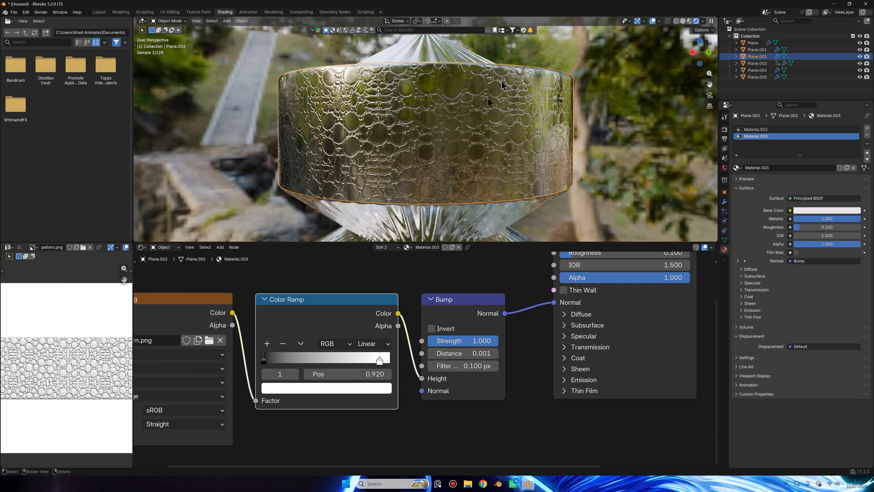
scroll(482, 104, "up", 2)
left_click(434, 329)
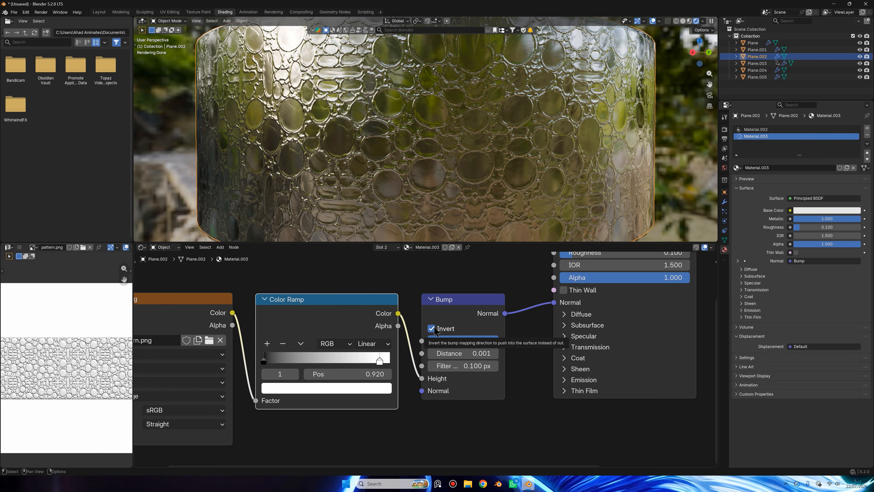
scroll(492, 179, "down", 5)
middle_click_drag(592, 208, 611, 209)
left_click(626, 210)
scroll(493, 165, "up", 4)
scroll(452, 217, "up", 2)
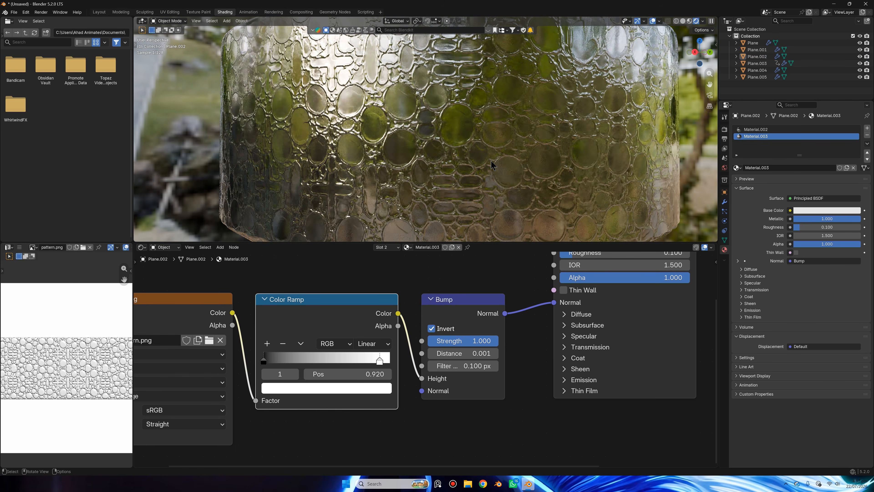
left_click(432, 329)
Step: Show the whole bottle in the Layout workspace with Rendered viewport shading and Scene World turned off
scroll(463, 124, "down", 6)
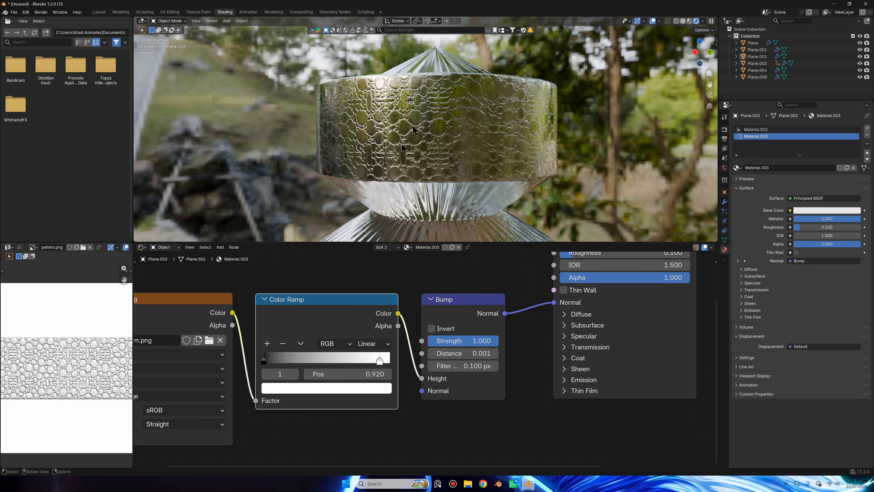
scroll(463, 124, "down", 3)
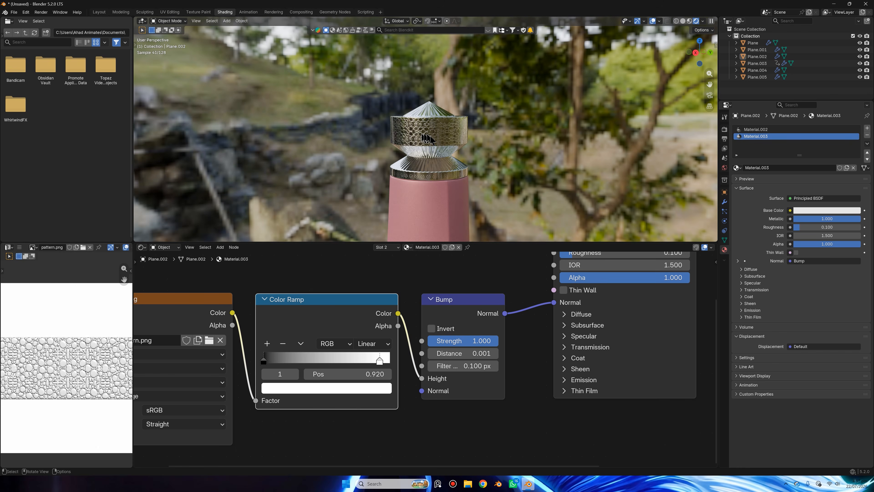
scroll(401, 100, "up", 8)
scroll(400, 97, "down", 8)
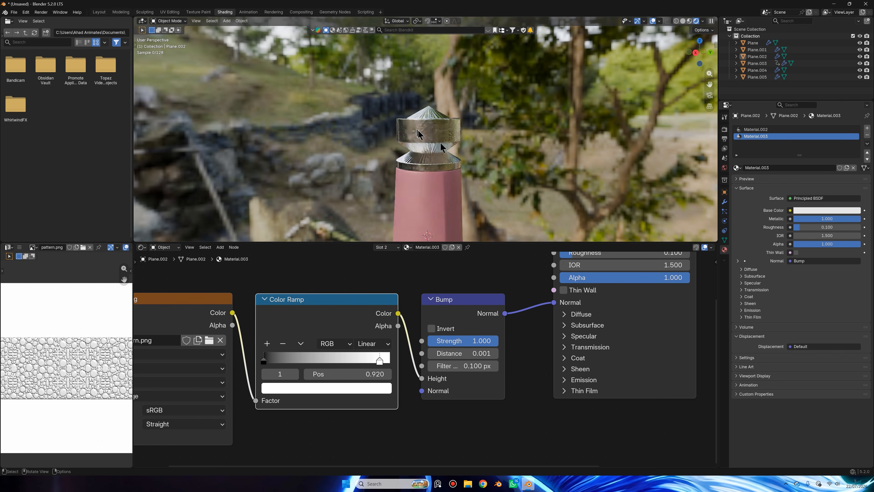
left_click(100, 12)
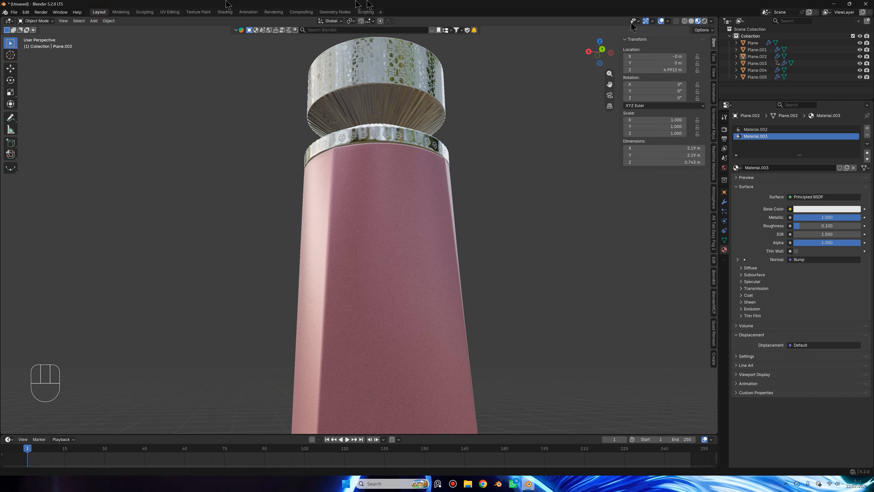
left_click(704, 22)
left_click(703, 23)
left_click(664, 92)
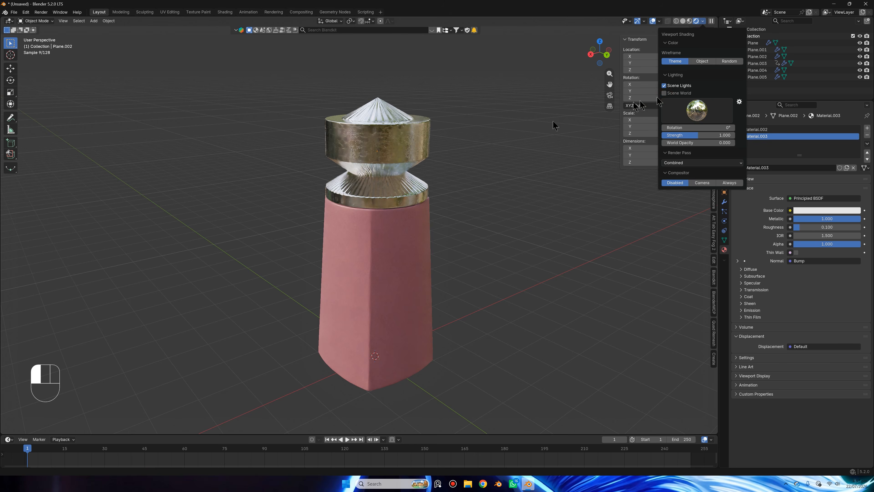
Step: Compare the bottle with the reference photo berry and vanilla.png, examining its gold cap, pleated cones and collar up close
middle_click_drag(461, 119, 333, 117)
middle_click_drag(333, 117, 353, 144, "shift")
scroll(354, 144, "up", 2)
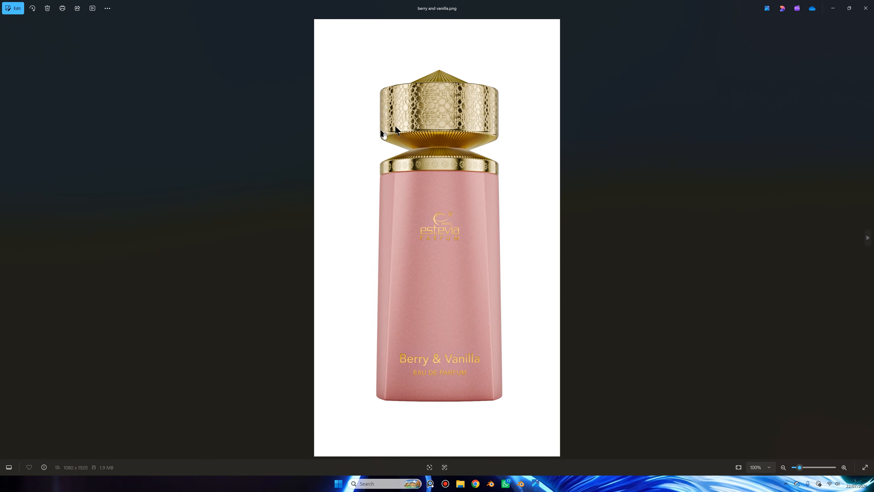
scroll(450, 228, "up", 4)
scroll(450, 228, "down", 4)
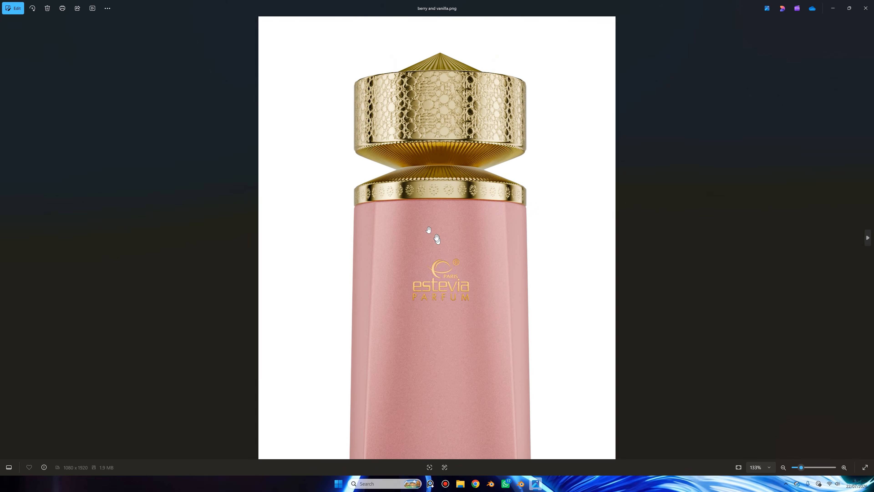
scroll(567, 157, "up", 10)
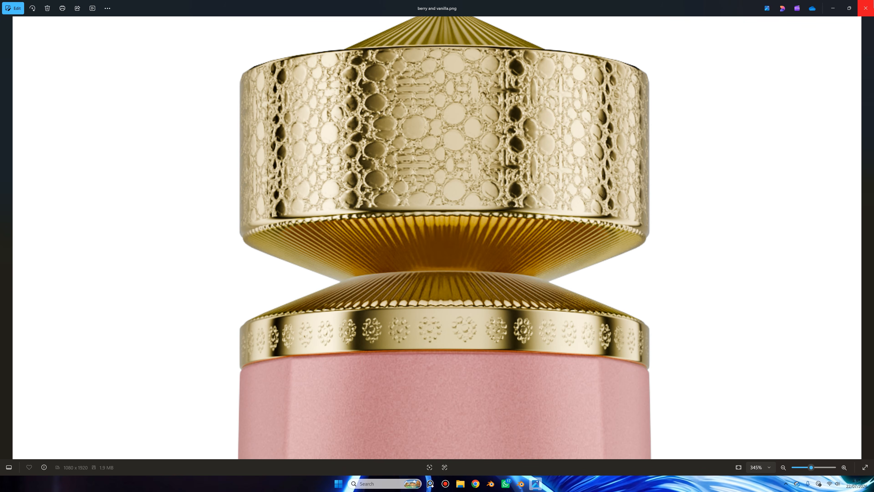
left_click(864, 7)
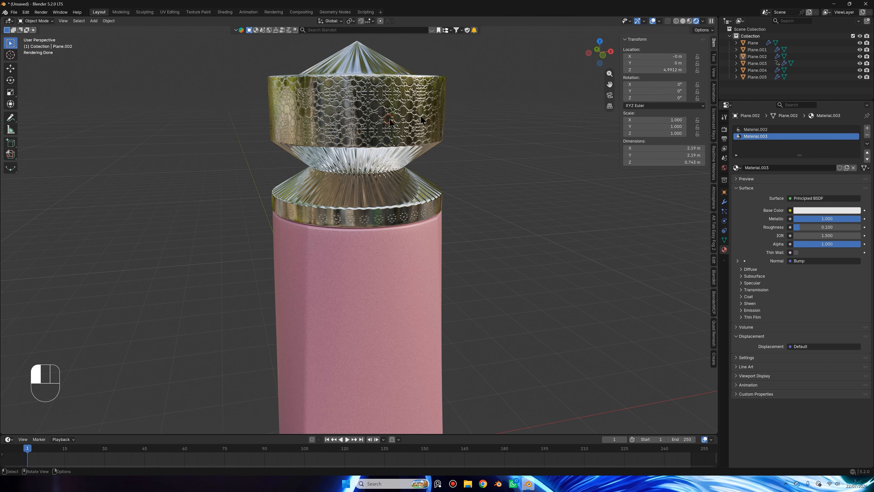
Step: Try a golden yellow base color with hue 0.155 and saturation 0.631 on the cap's Material.003
left_click(390, 120)
left_click(810, 211)
left_click(810, 133)
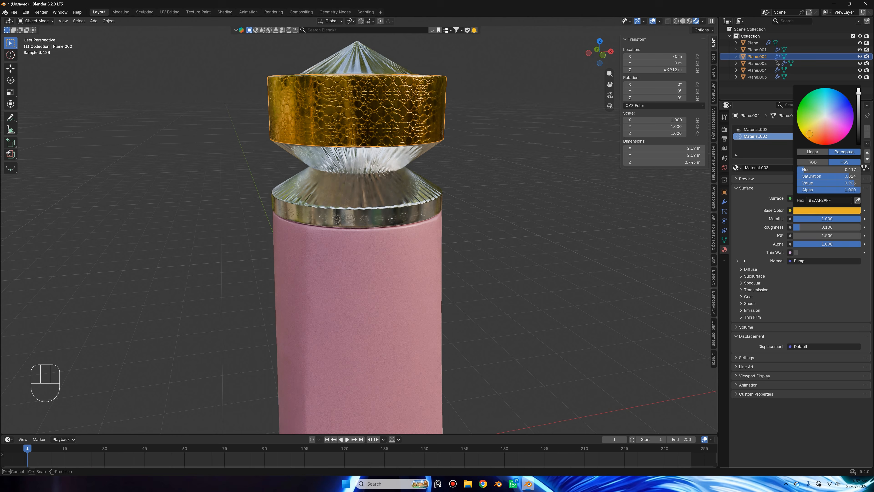
left_click_drag(811, 128, 810, 127)
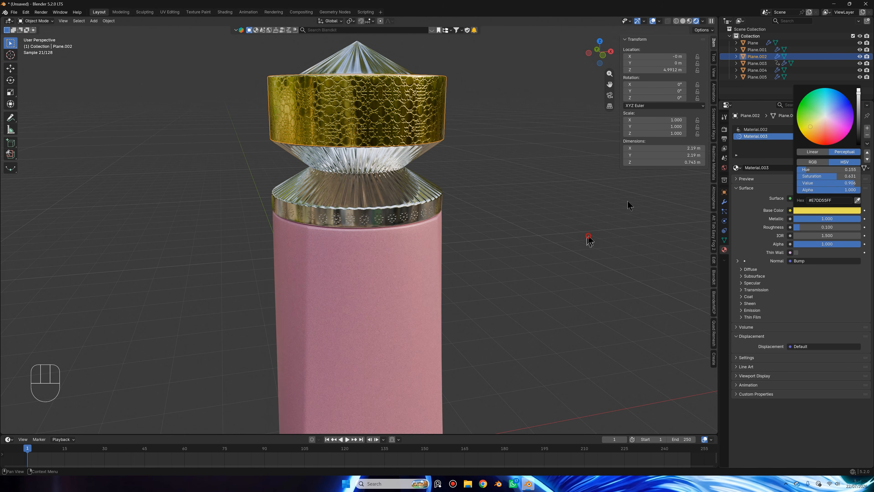
Step: Give Material.002 a gold base color with hue 0.150, saturation 0.5 and value 1
left_click(755, 129)
left_click(826, 210)
left_click_drag(816, 130, 810, 128)
left_click(851, 170)
left_click(850, 176)
type(".5")
left_click(852, 183)
type("1")
key("Return")
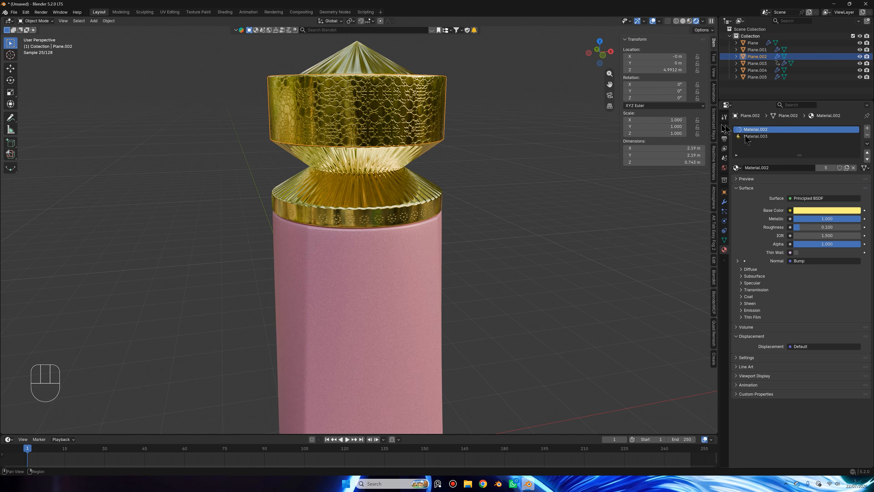
Step: Set the base color of the cap side's Material.003 to hue 0.12, saturation 0.5 and value 1
left_click(749, 136)
left_click(828, 210)
left_click(838, 176)
type(".5")
key("Return")
left_click(839, 170)
type(".12")
key("Return")
left_click_drag(839, 183, 861, 184)
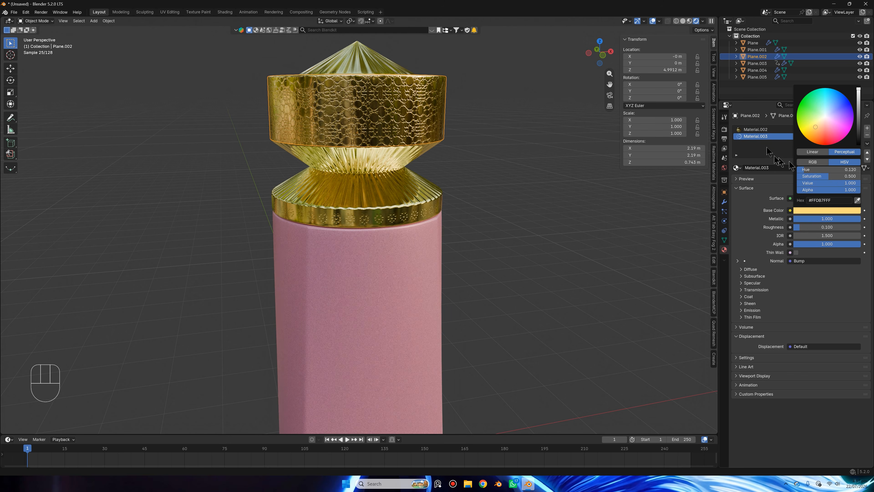
Step: Check Material.002's gold for comparison, set the base color hue of Material.003 to 0.14, and deselect the cap
left_click(755, 129)
left_click(816, 211)
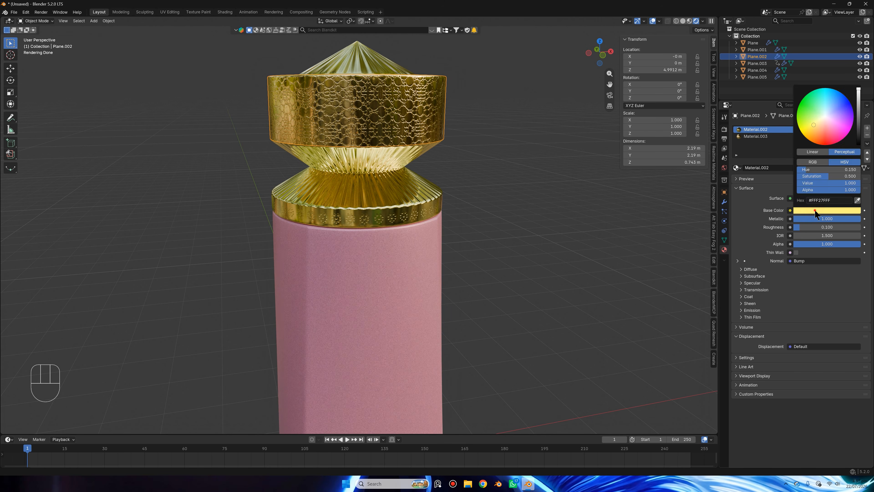
left_click(776, 136)
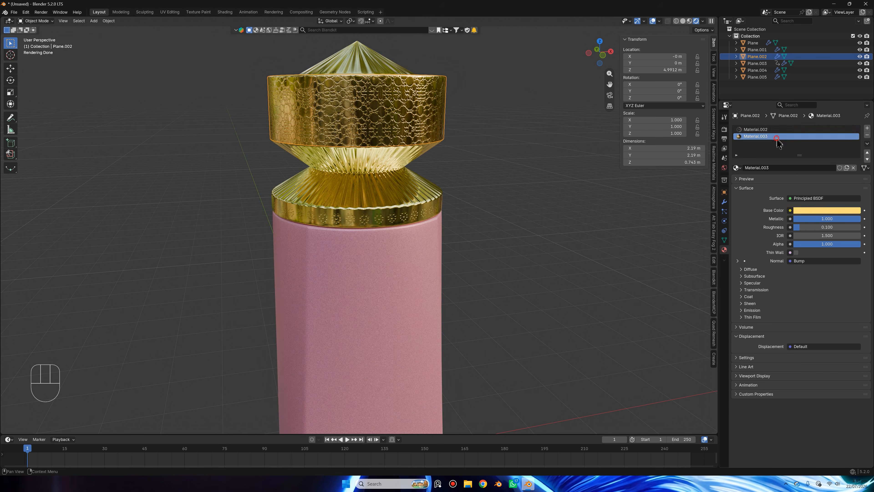
left_click(830, 210)
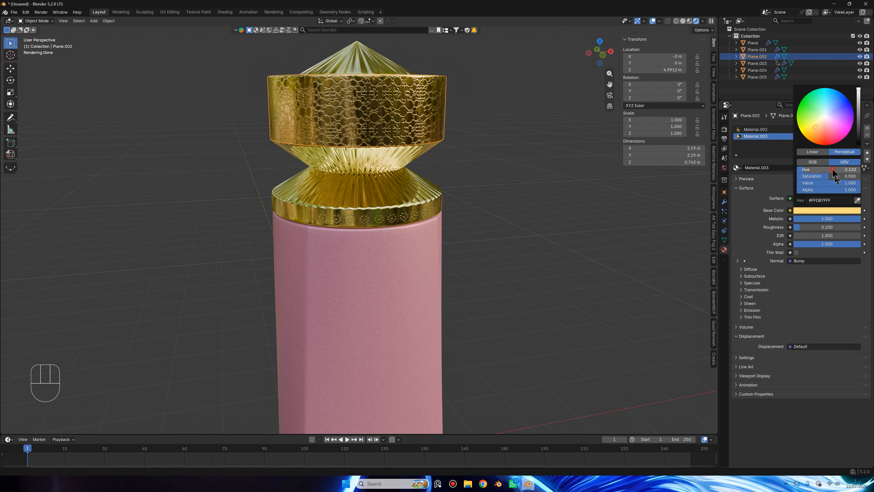
left_click(836, 210)
left_click(837, 170)
type(".14")
key("Return")
scroll(611, 230, "down", 5)
left_click(579, 241)
Step: Examine the gold cap, pleated cones and collar from above and the side in rendered view, then in Solid shading
middle_click_drag(547, 250, 449, 248)
scroll(491, 254, "up", 8)
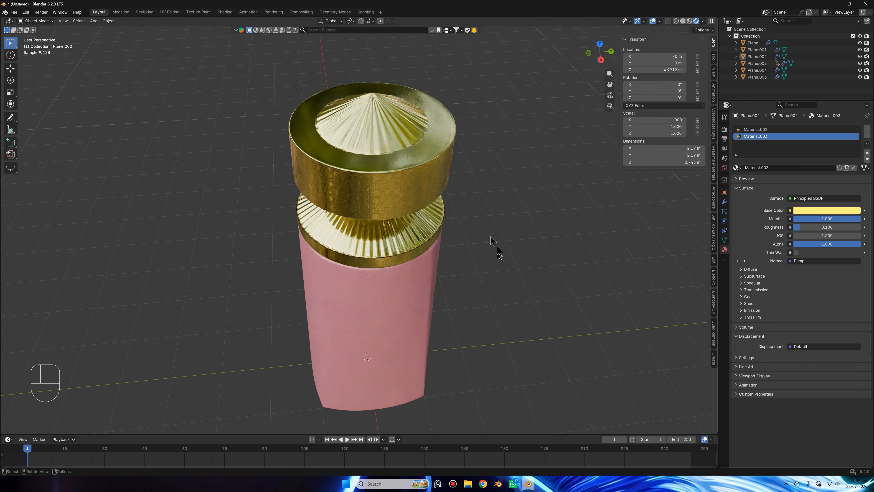
scroll(489, 209, "down", 3)
scroll(454, 199, "up", 2)
middle_click_drag(455, 199, 471, 197)
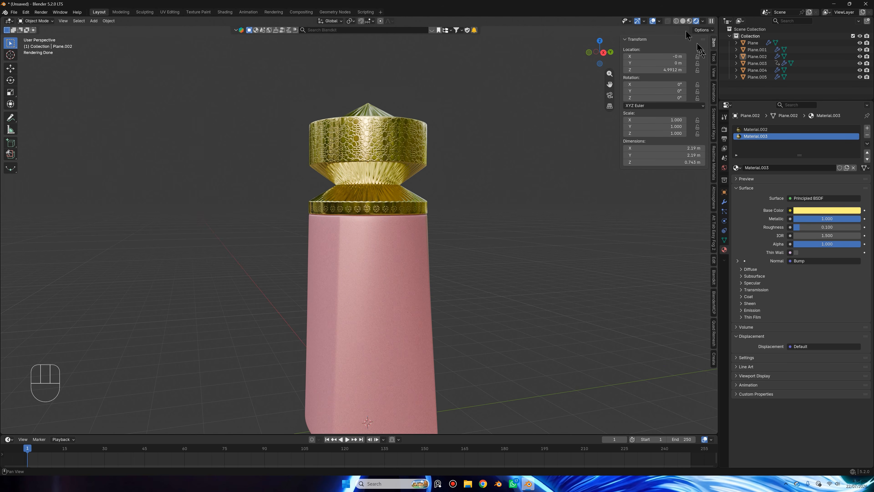
left_click(683, 23)
middle_click_drag(353, 236, 379, 246)
middle_click_drag(414, 223, 355, 208)
scroll(749, 41, "right", 1)
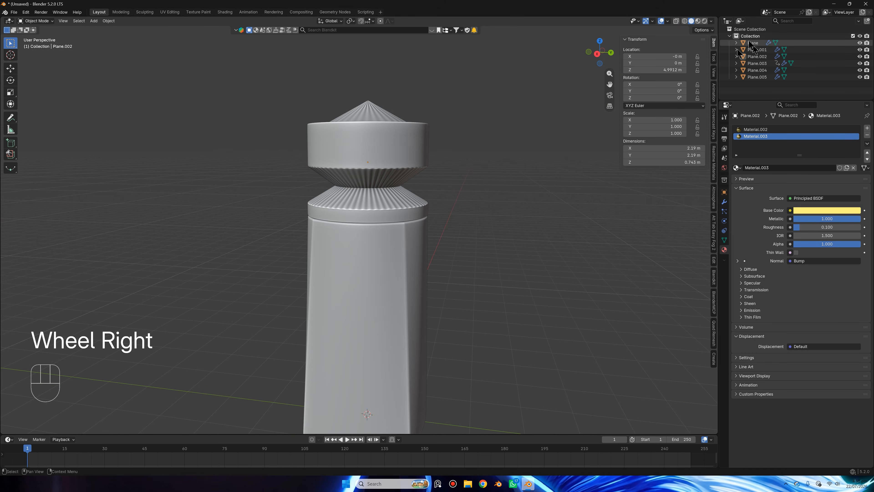
Step: Inspect the cap and collar relief up close in Material Preview, then view the whole bottle in Solid shading
left_click(699, 22)
scroll(517, 133, "up", 4)
middle_click_drag(517, 138, 517, 146)
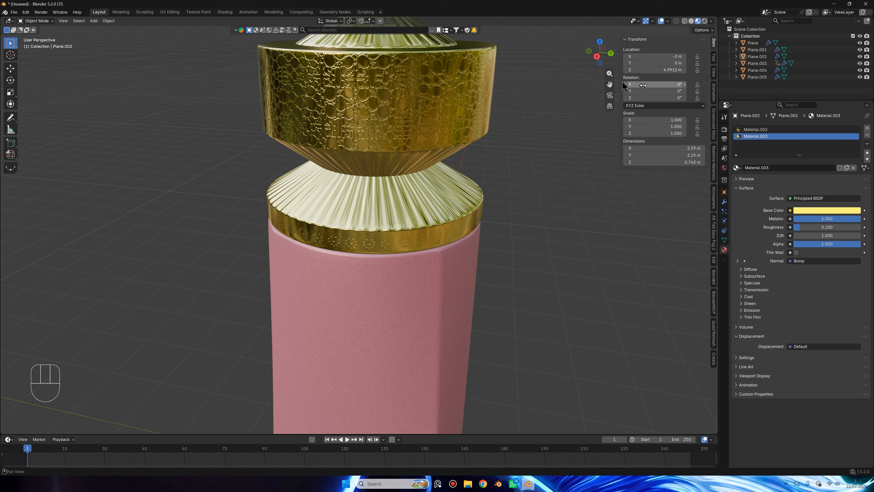
left_click(691, 21)
scroll(433, 195, "down", 5)
middle_click_drag(433, 195, 317, 188)
scroll(452, 187, "up", 2)
scroll(453, 187, "down", 2)
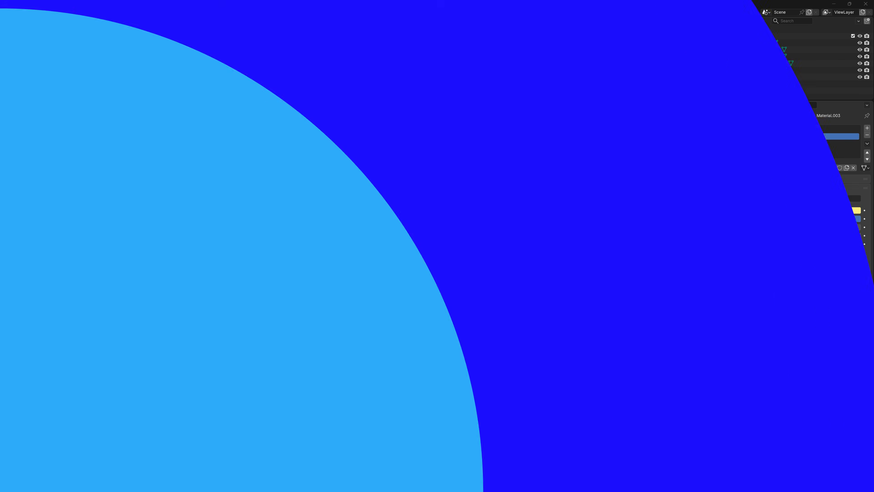